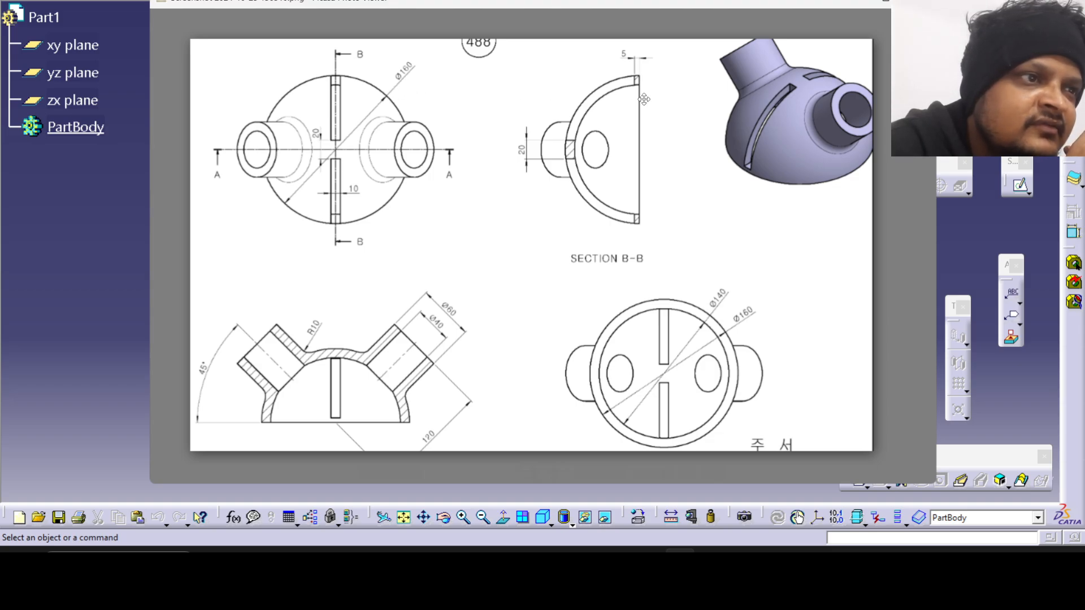
Check the views of the reference drawing, switch to CATIA and start a sketch on the xy plane.
scroll(645, 100, "up", 1)
scroll(644, 100, "up", 2)
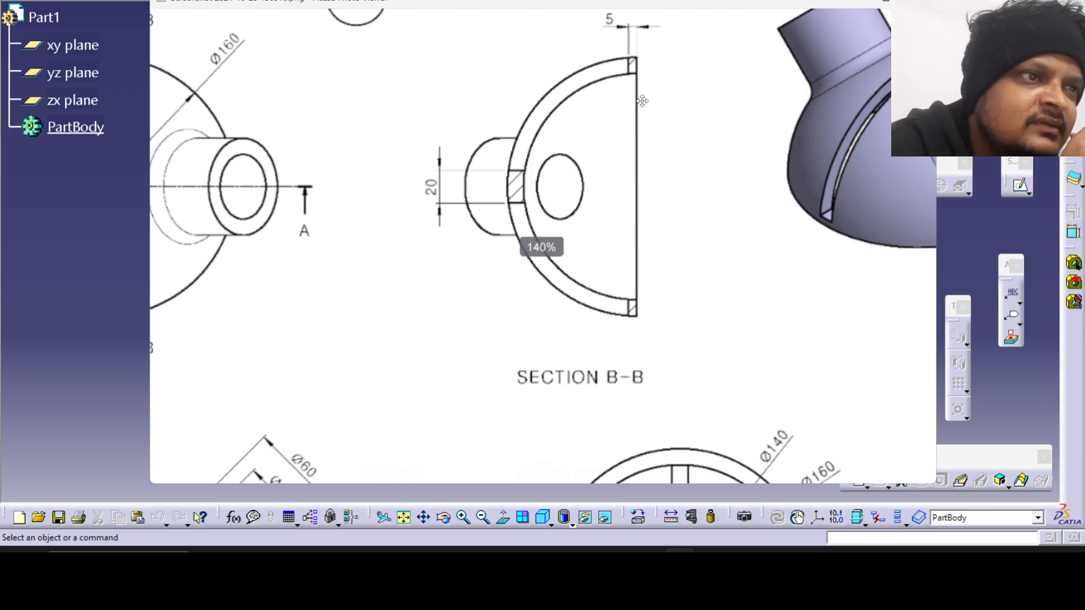
scroll(643, 100, "down", 3)
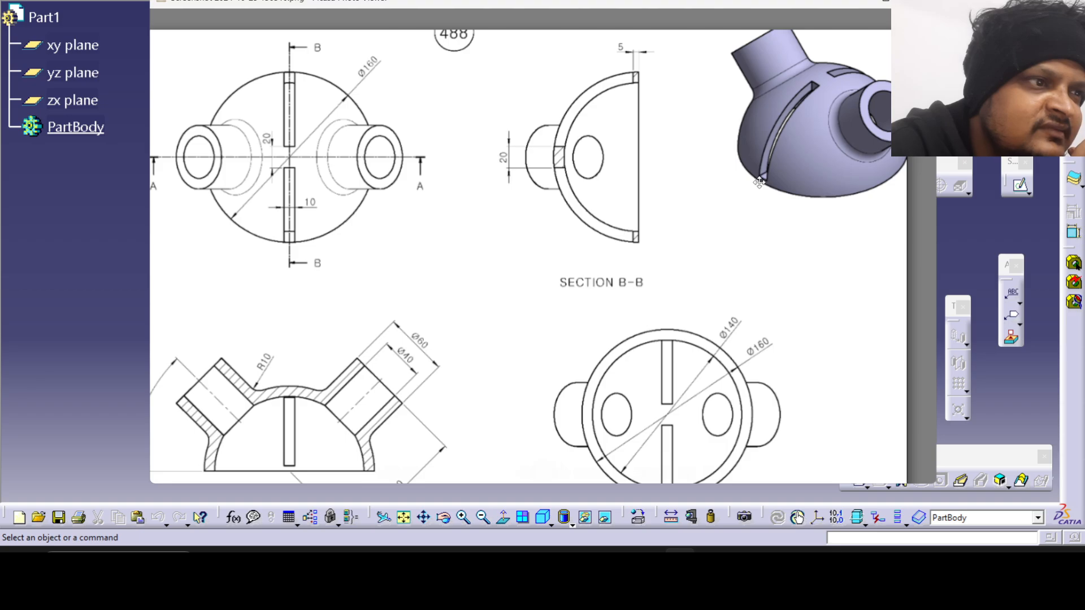
mouse_move(605, 348)
left_mouse_down()
mouse_move(632, 329)
mouse_move(637, 301)
left_mouse_up()
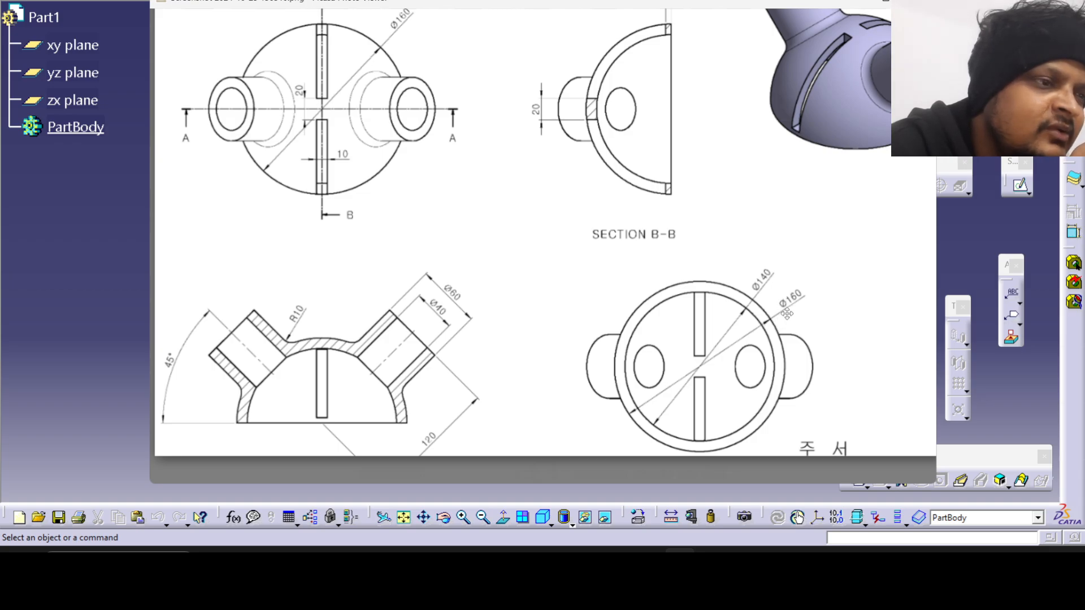
left_click(60, 272)
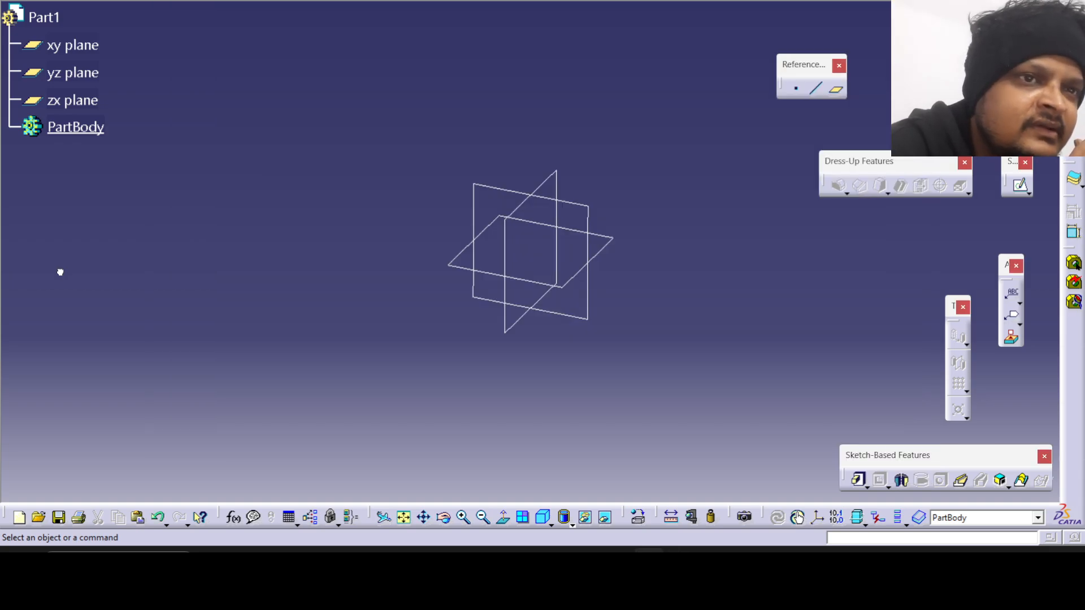
left_click(609, 248)
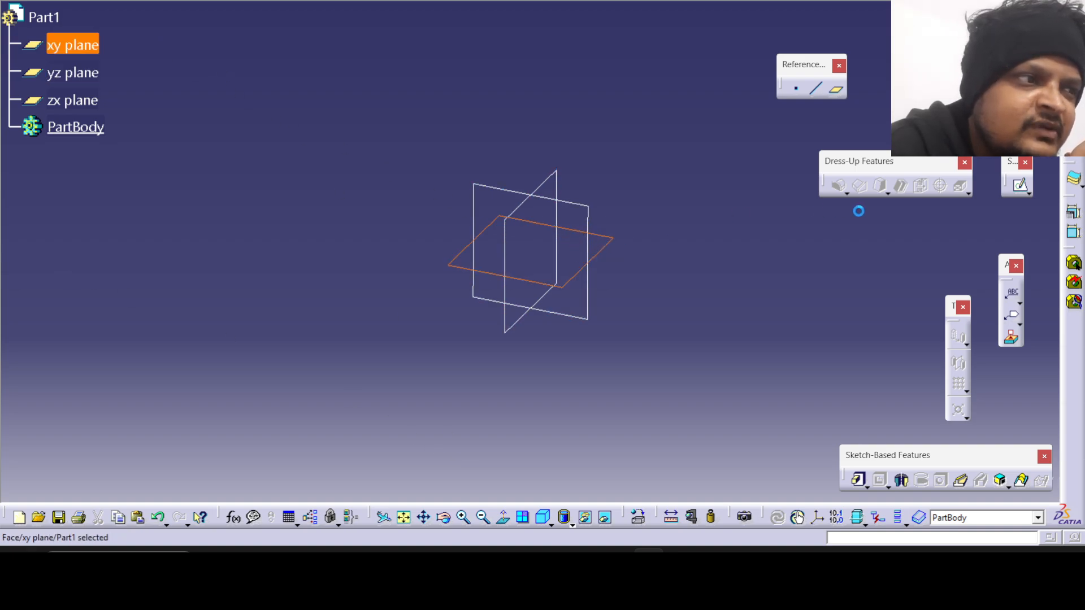
left_click(1020, 185)
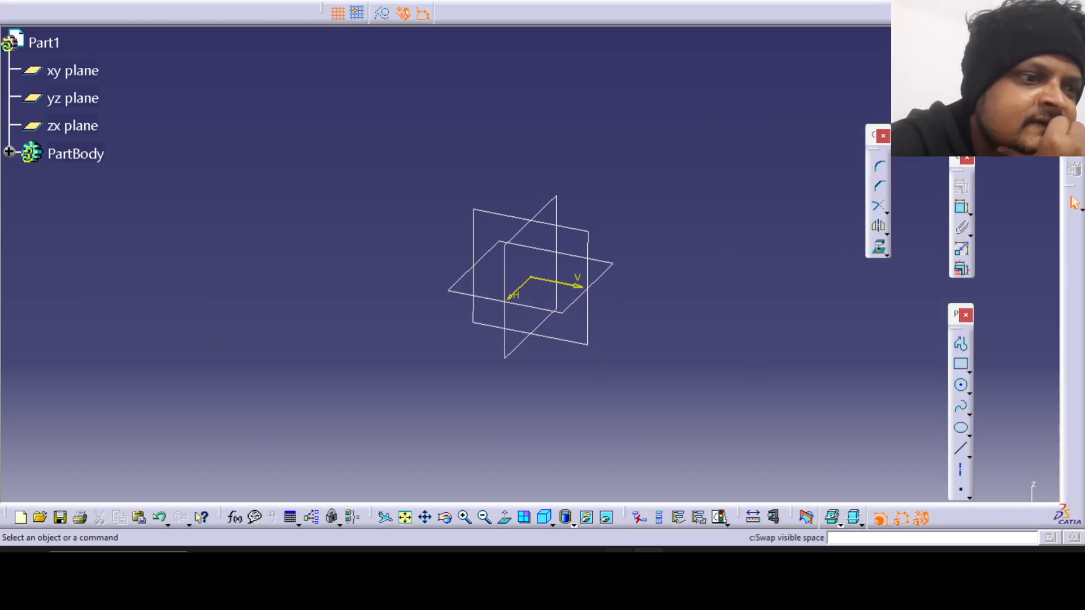
Draw a quarter arc centred on the origin, radius about 72 mm, from the positive vertical axis to the positive horizontal axis.
key("alt+Tab")
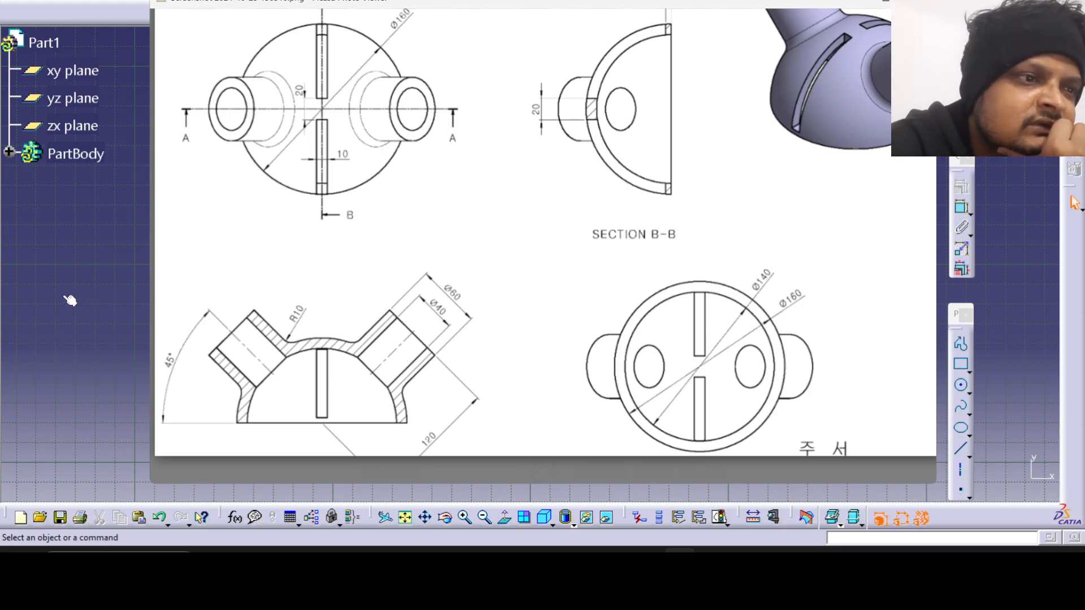
left_click(85, 293)
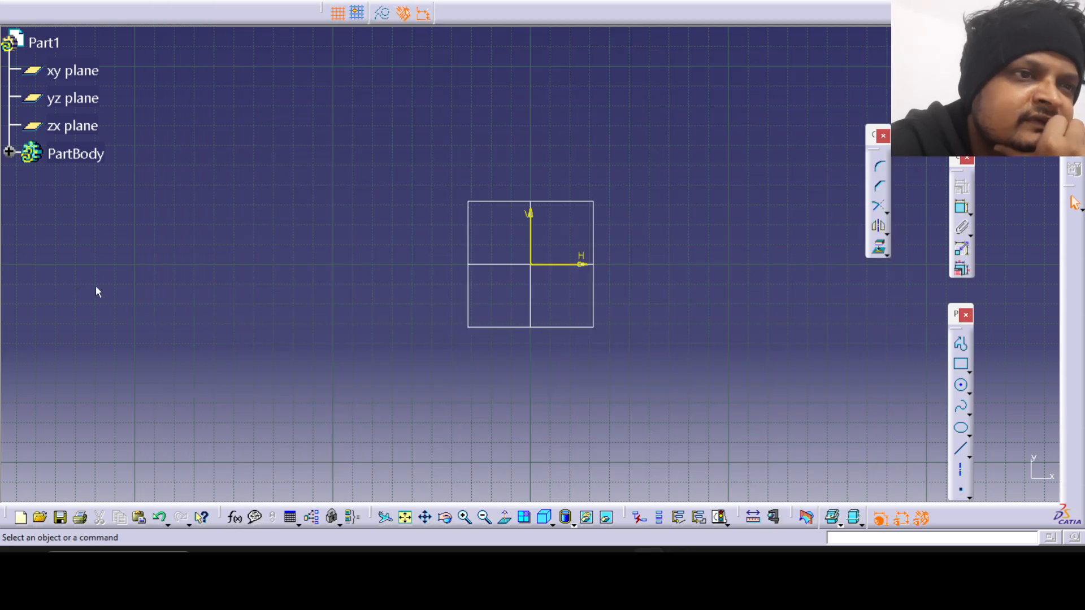
left_click(961, 385)
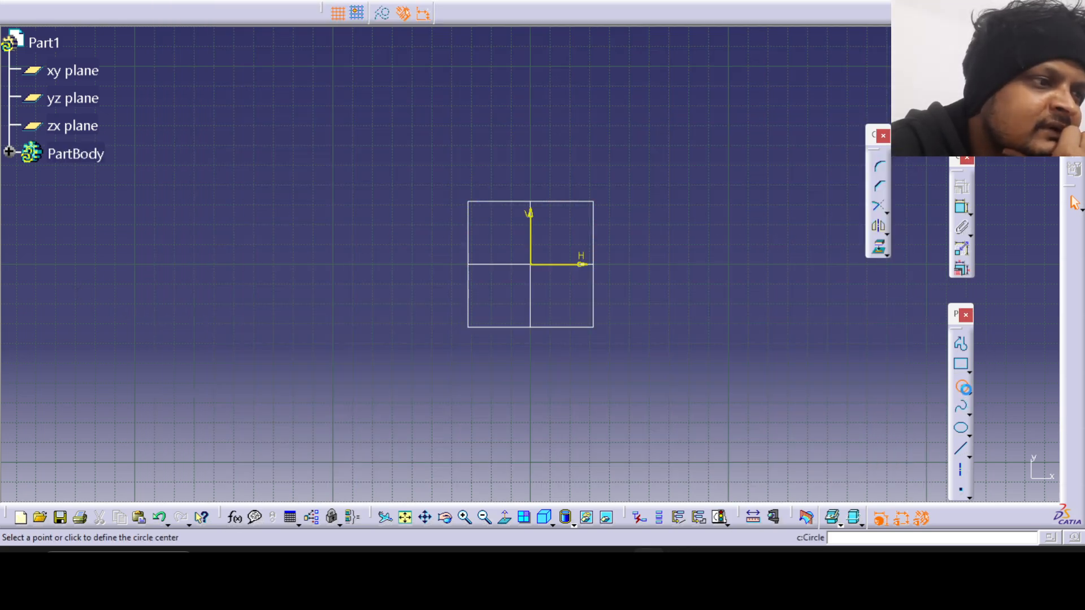
left_click(969, 393)
left_click(1070, 402)
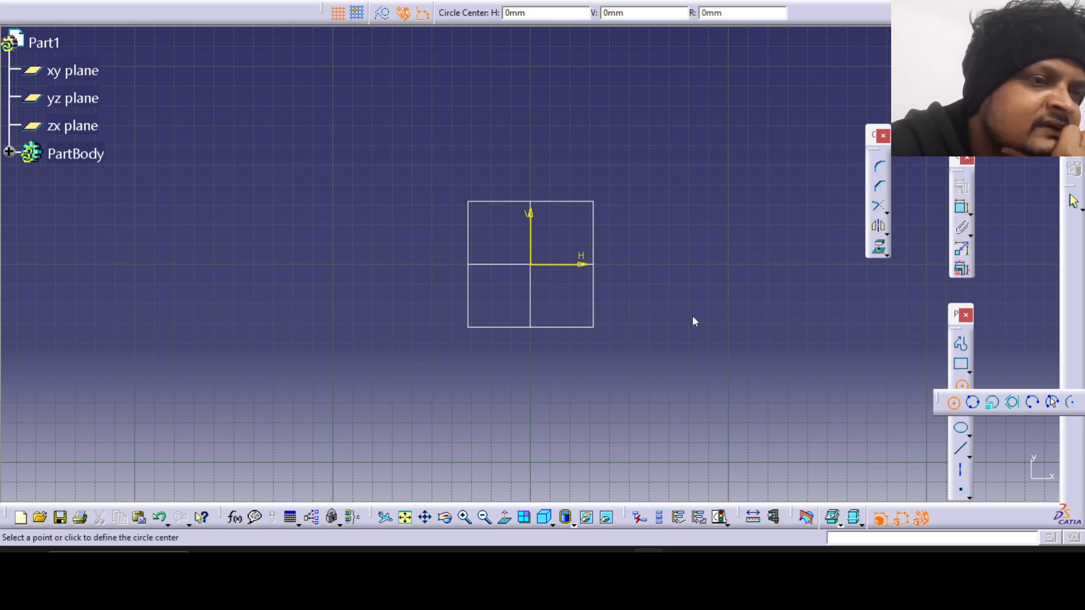
left_click(532, 264)
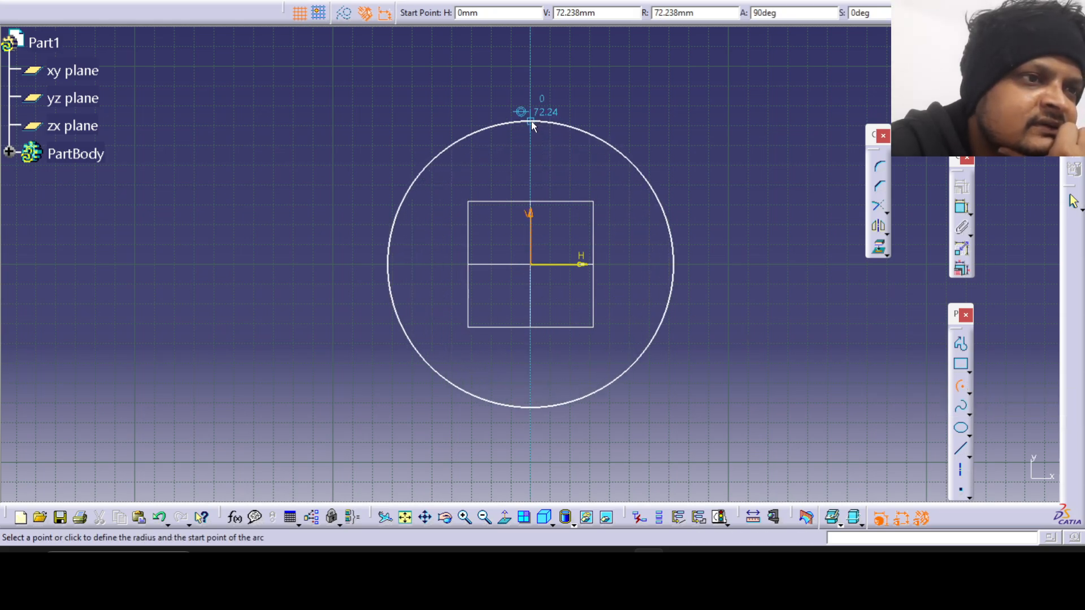
left_click(530, 122)
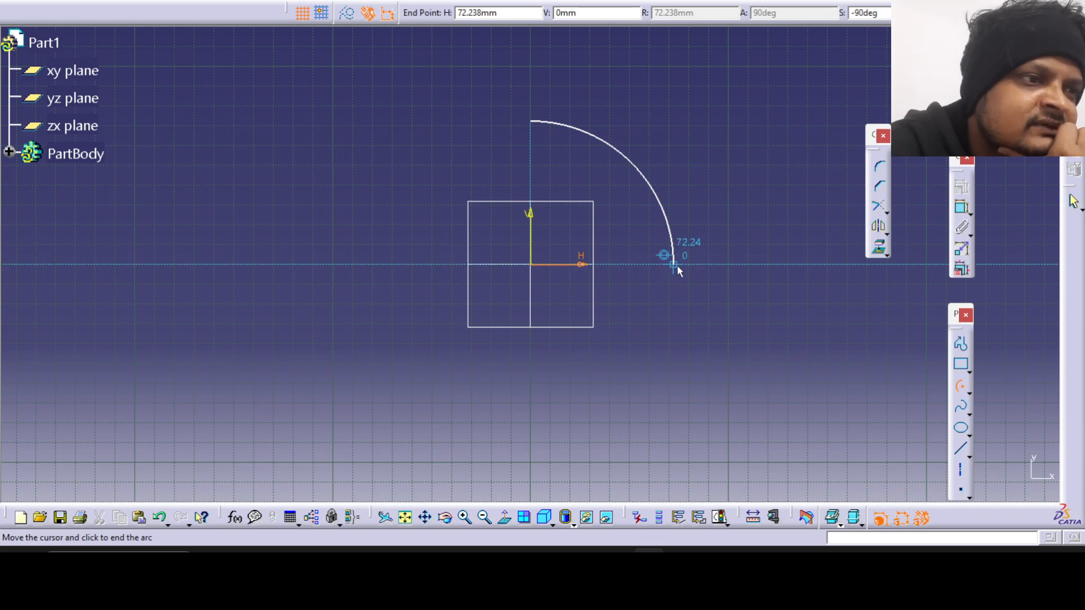
left_click(674, 262)
left_click(961, 385)
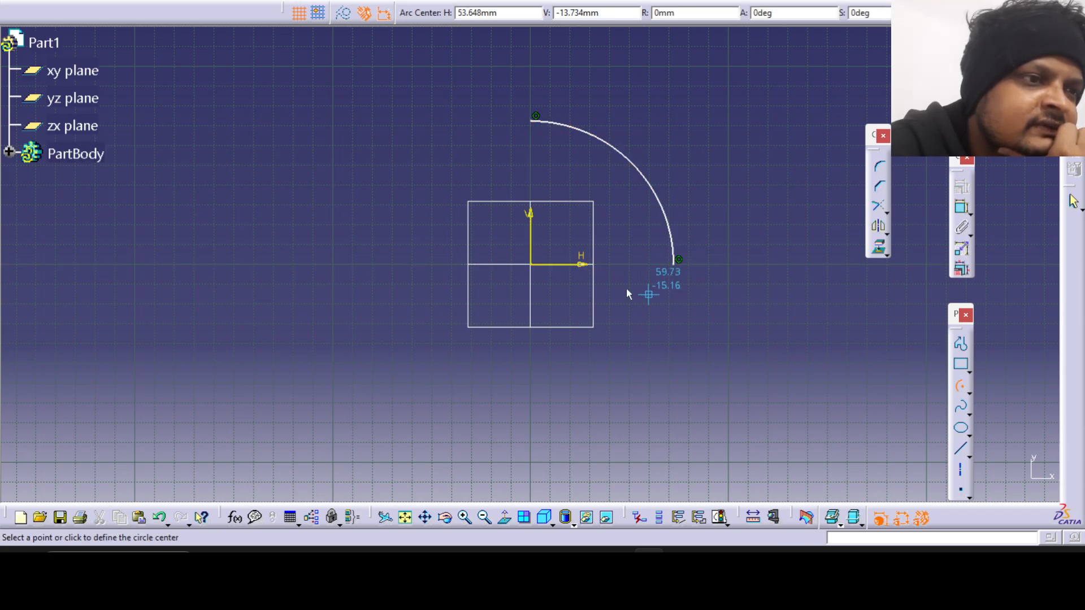
left_click(532, 265)
left_click(624, 132)
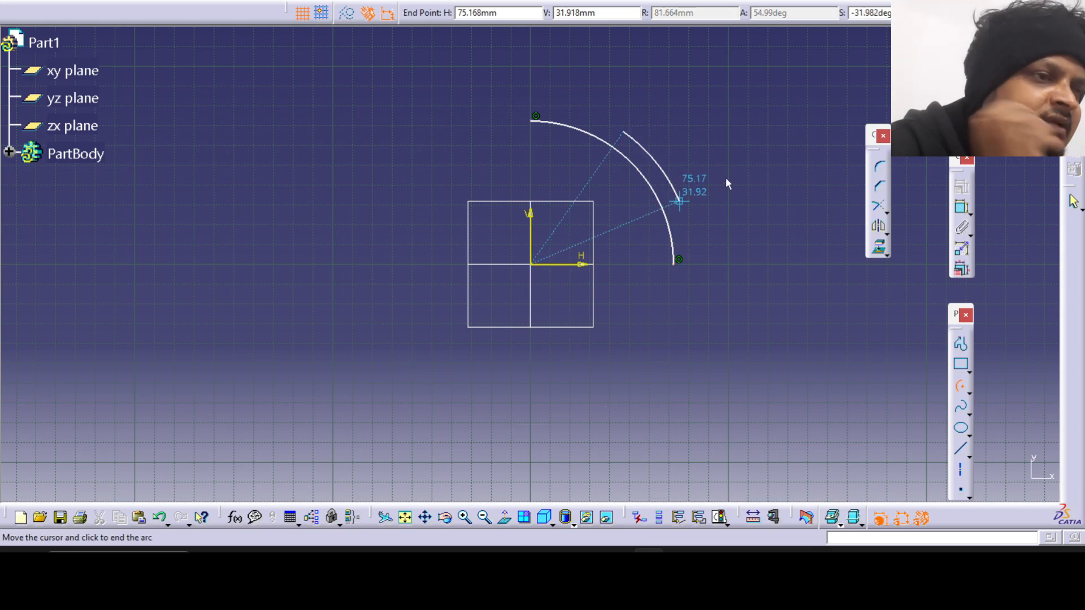
left_click(961, 383)
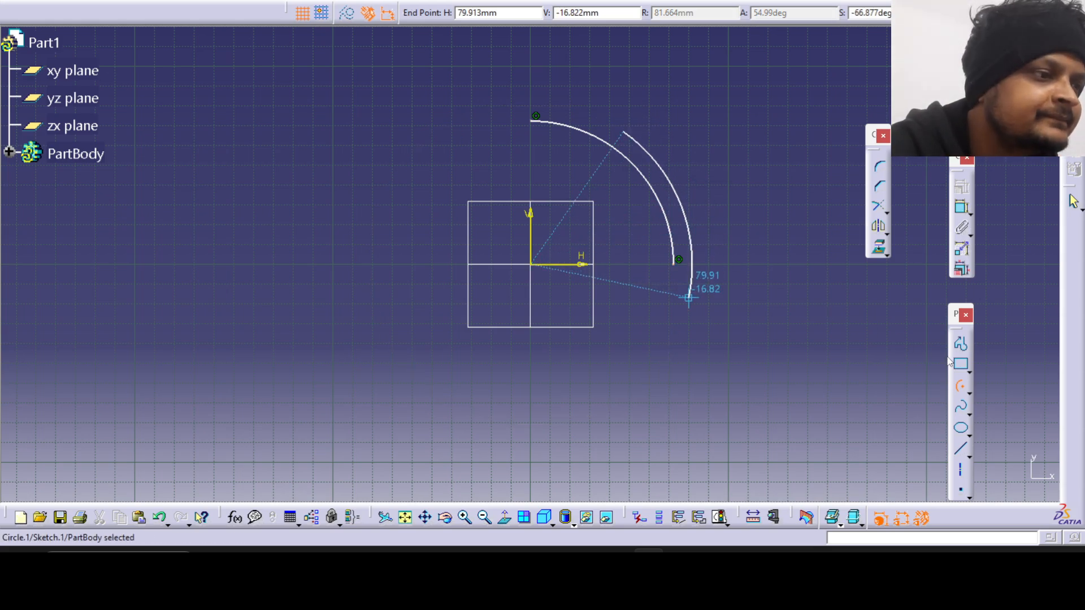
left_click(961, 386)
left_click(532, 265)
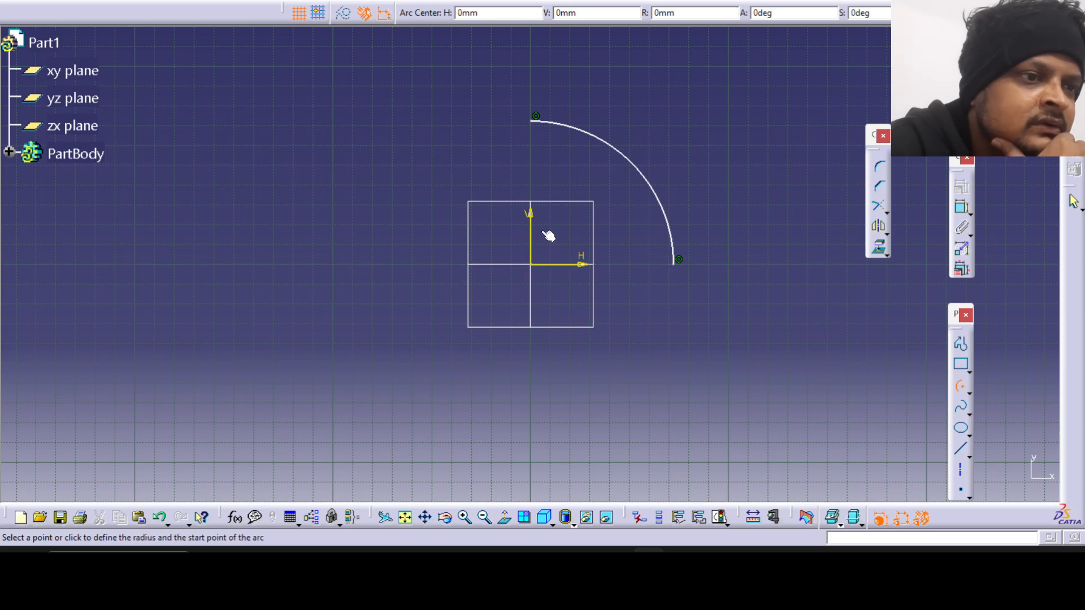
left_click(526, 106)
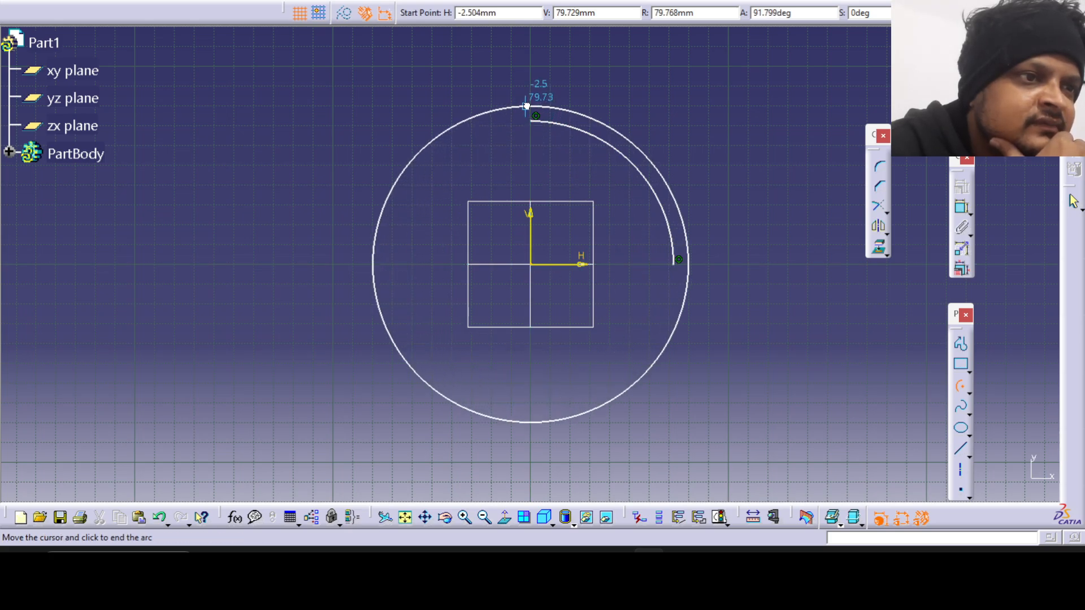
left_click(689, 261)
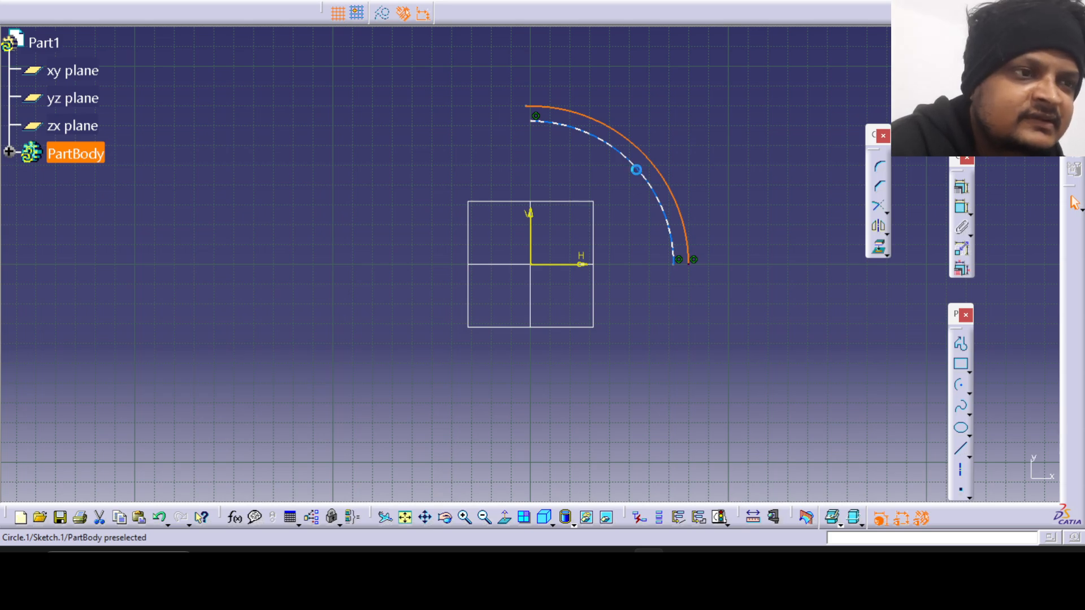
key("Delete")
Draw a concentric outer quarter arc about the origin, radius about 80 mm, between the positive vertical and horizontal axes.
left_click(961, 385)
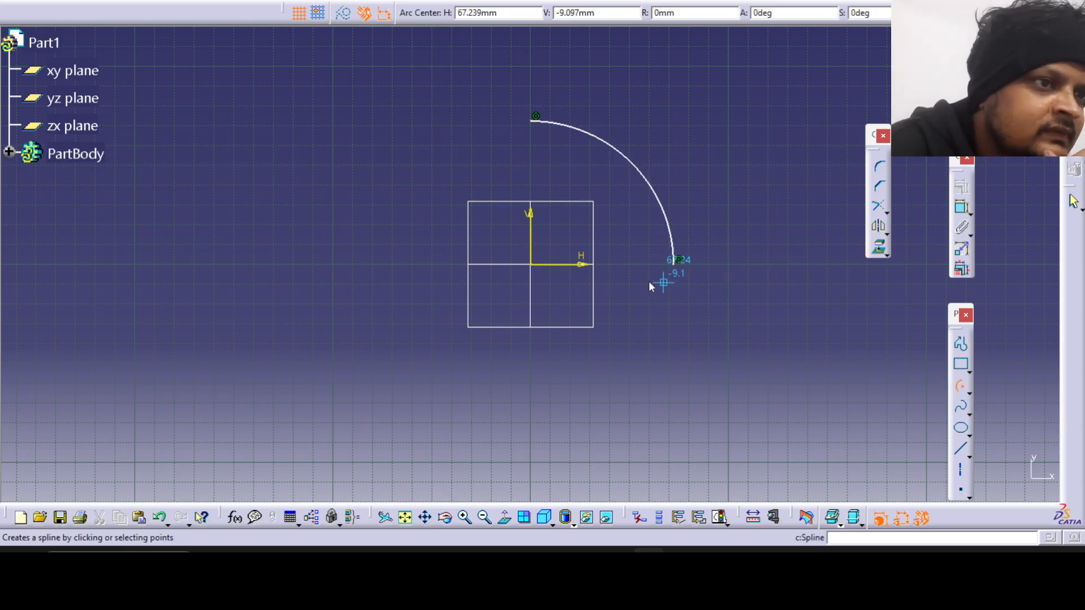
left_click(531, 265)
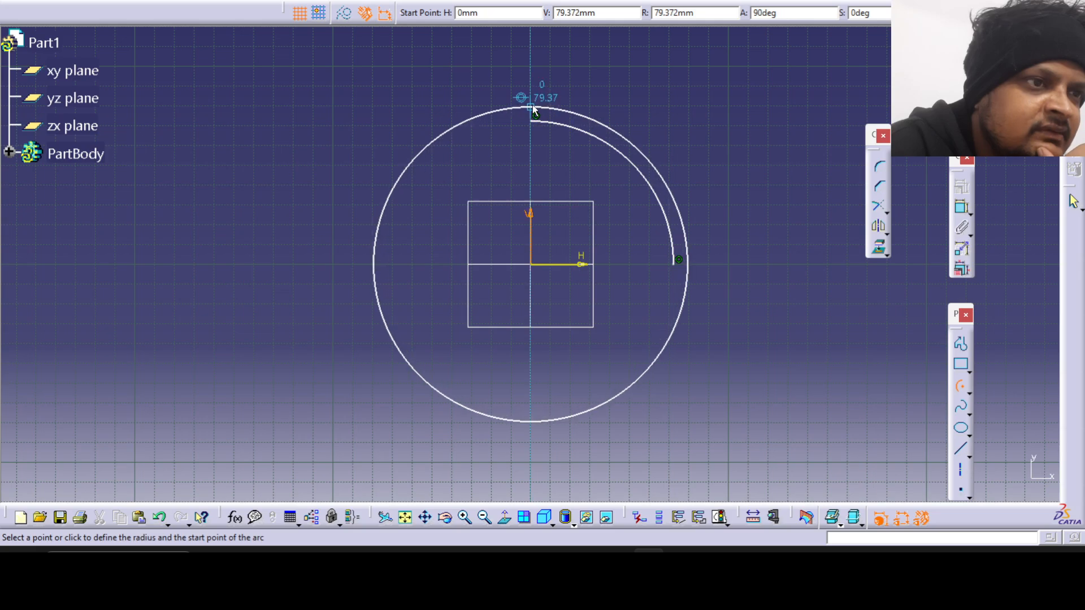
left_click(534, 102)
left_click(695, 260)
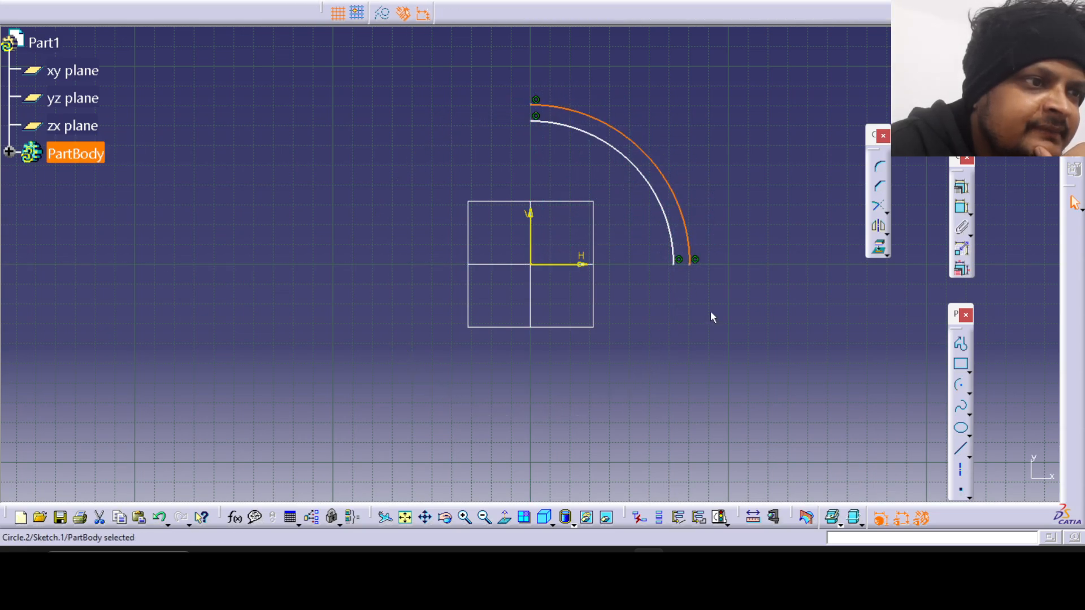
left_click(712, 318)
Set the outer arc's radius to 160/2 mm and the inner arc's radius to 70 mm.
double_click(678, 195)
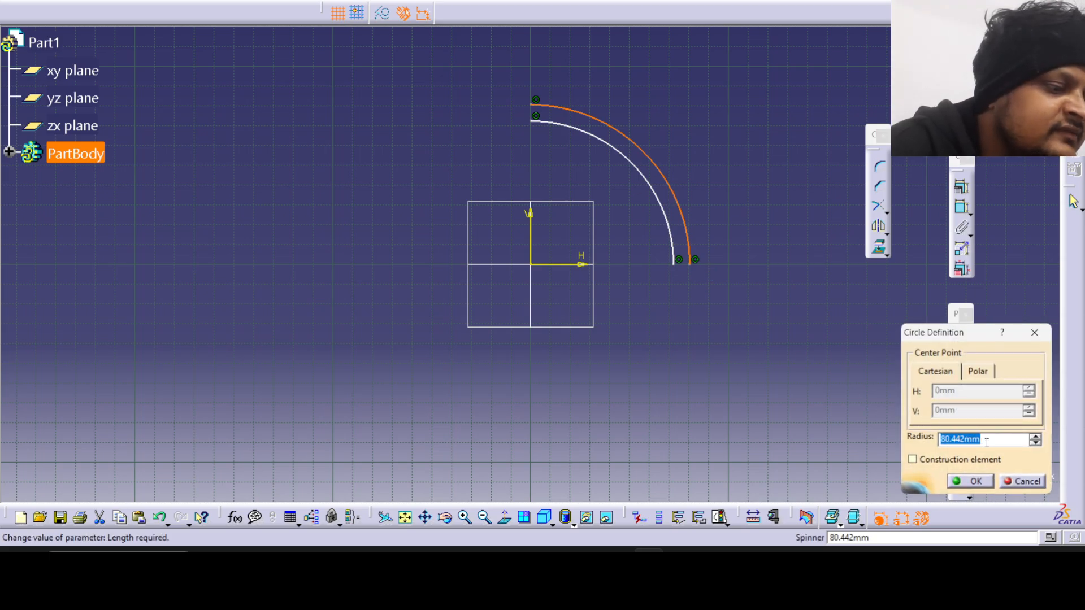
type("160/2")
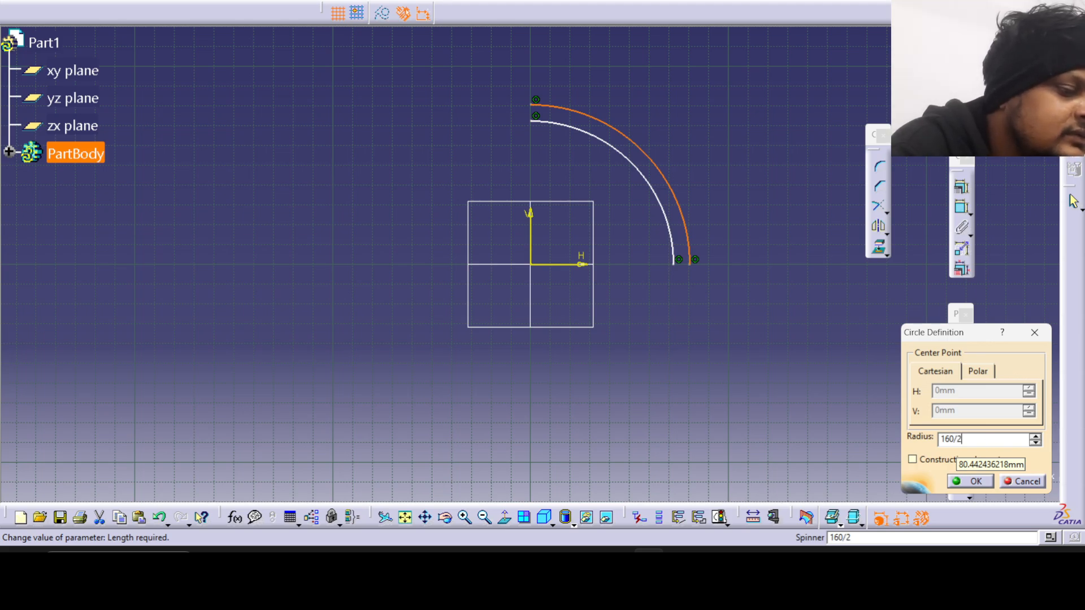
key("Return")
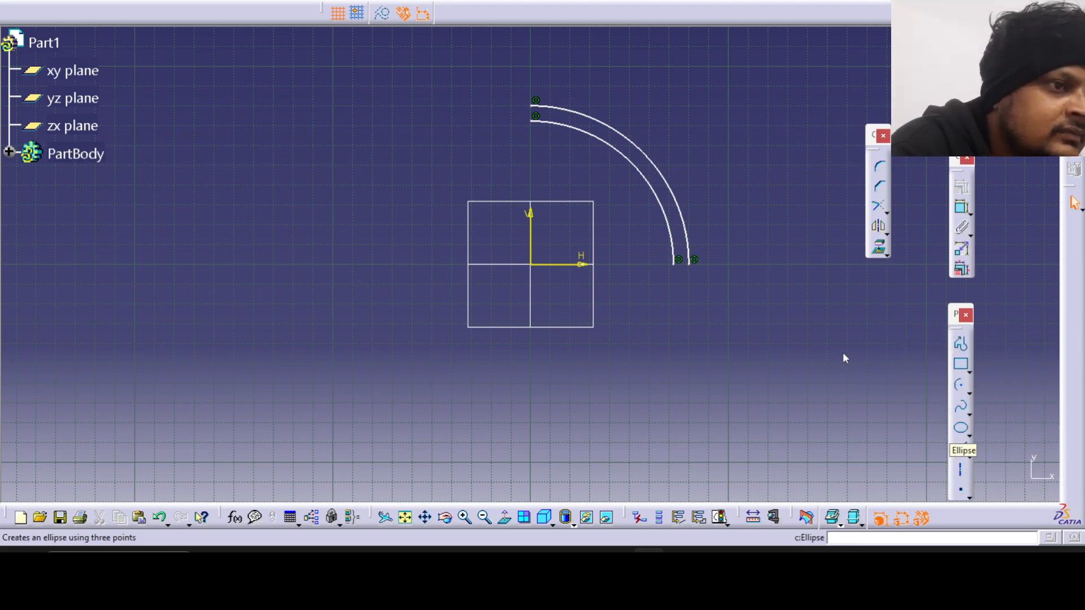
double_click(654, 188)
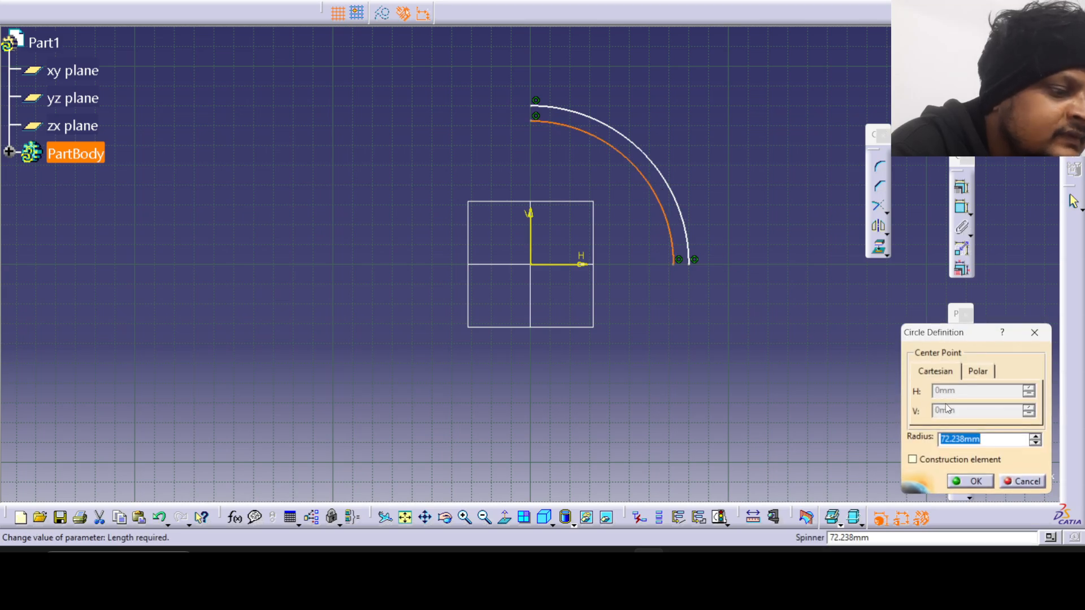
type("8")
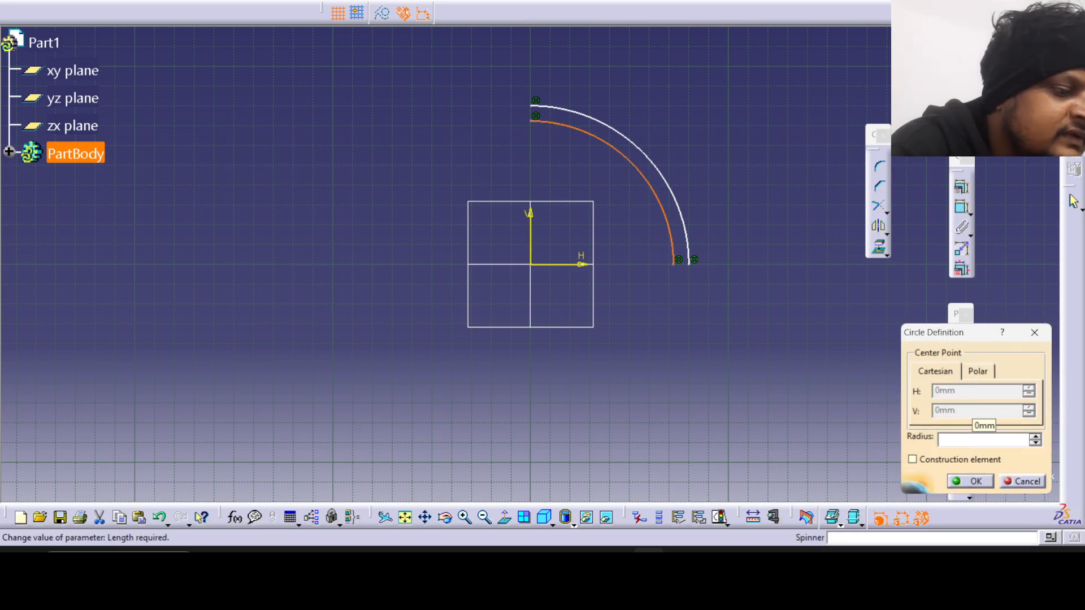
key("Return")
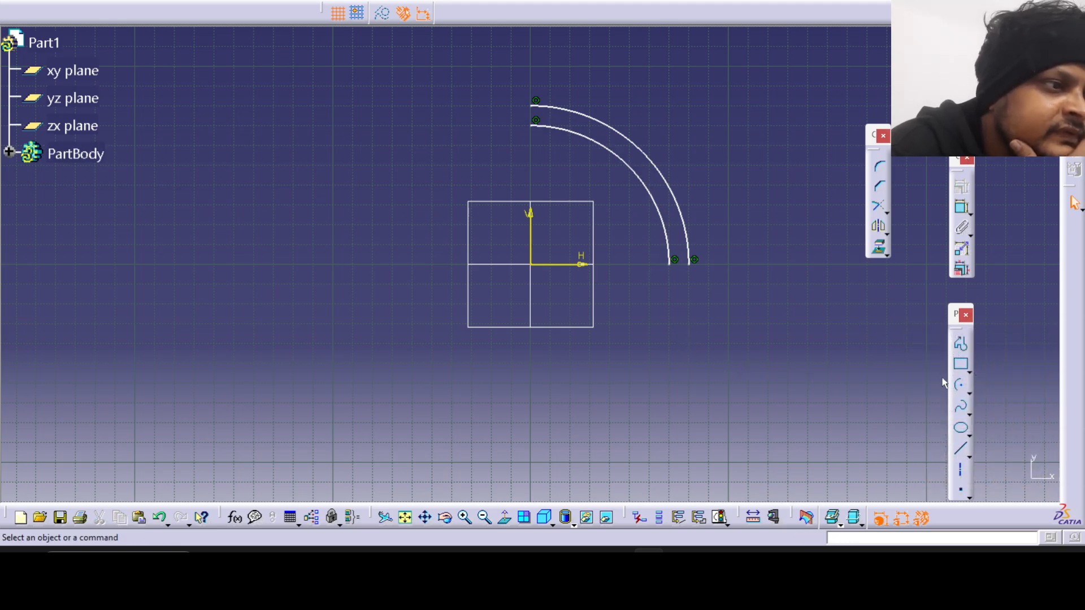
Close the profile with a vertical line and a horizontal line joining the matching ends of the two arcs.
left_click(961, 450)
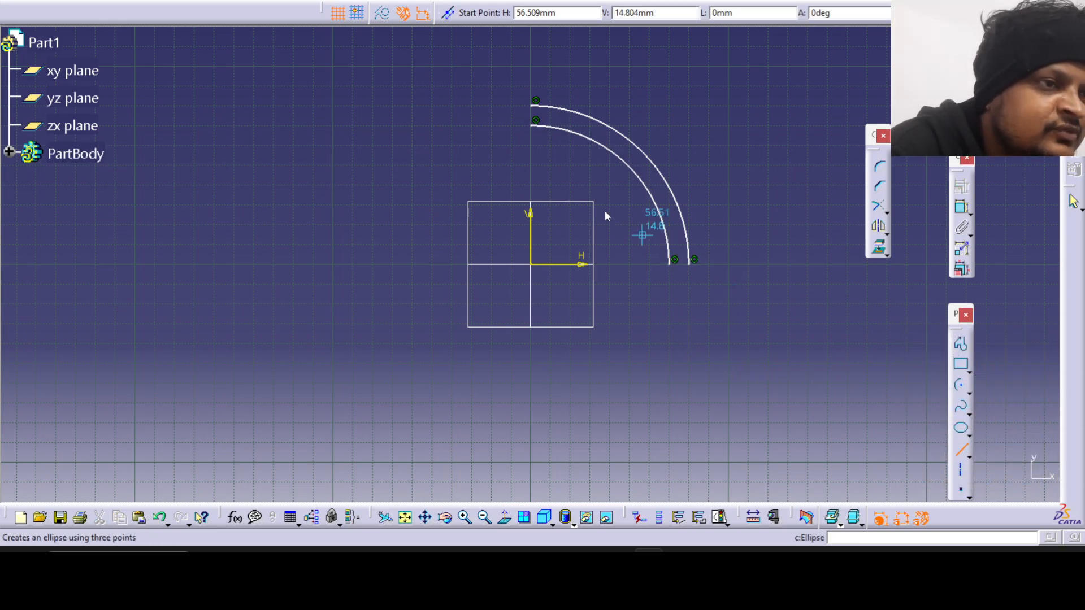
left_click(536, 120)
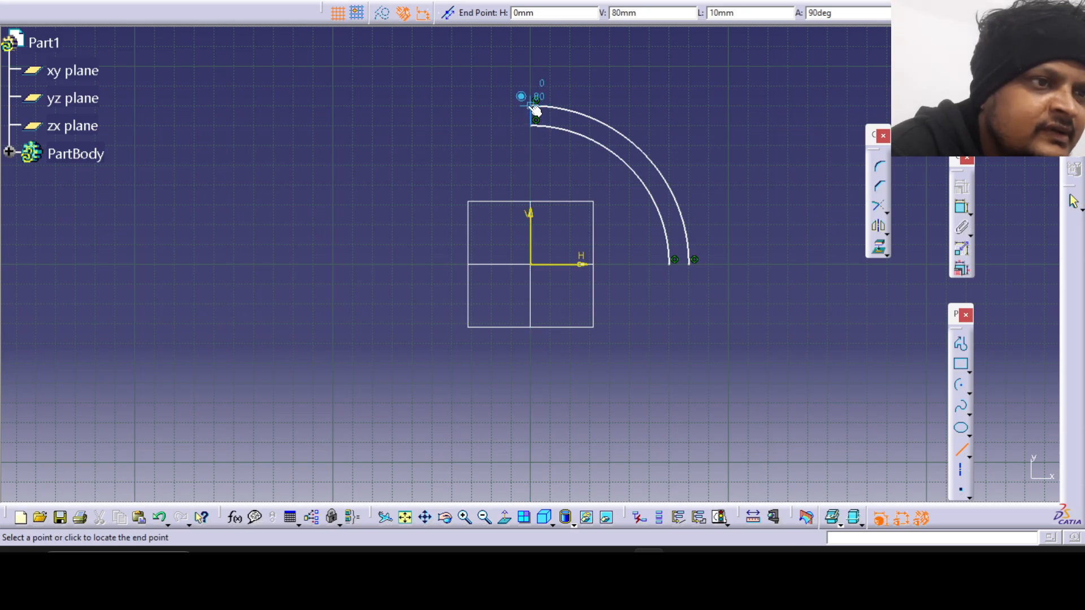
left_click(535, 109)
left_click(957, 450)
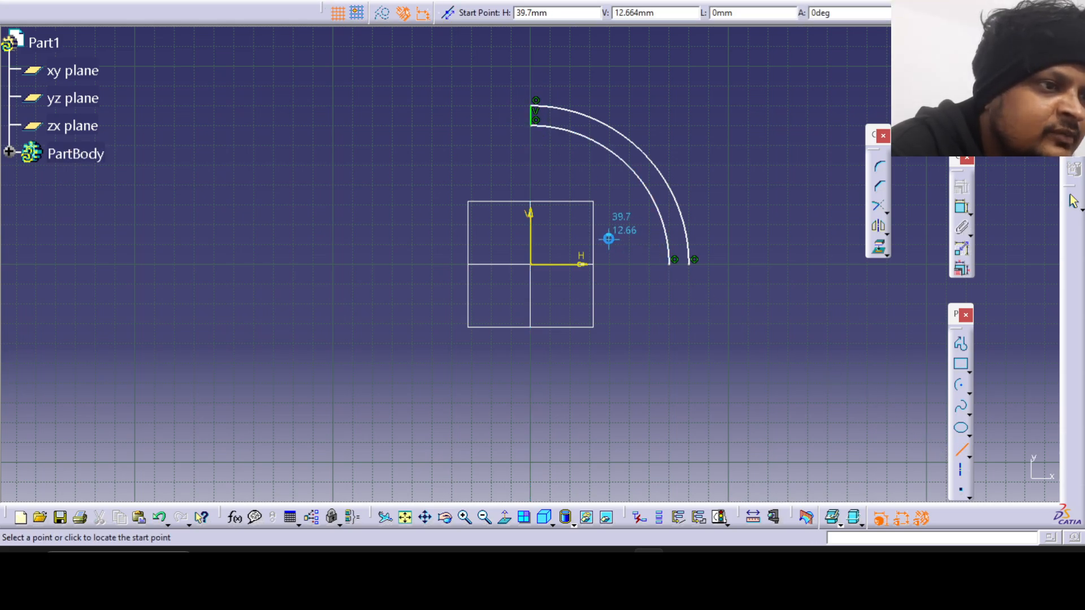
left_click(671, 263)
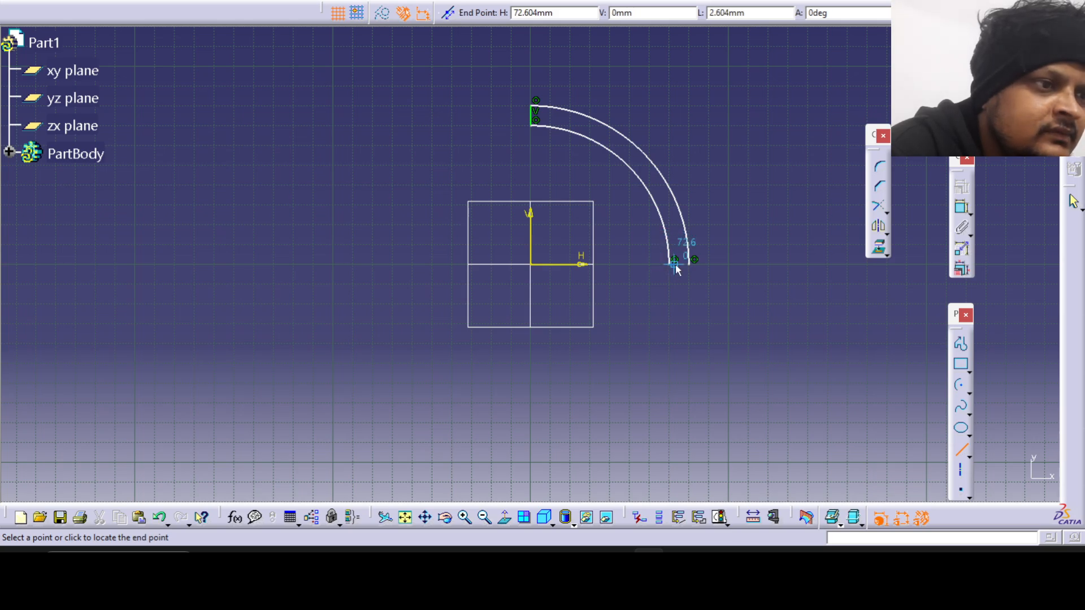
left_click(688, 264)
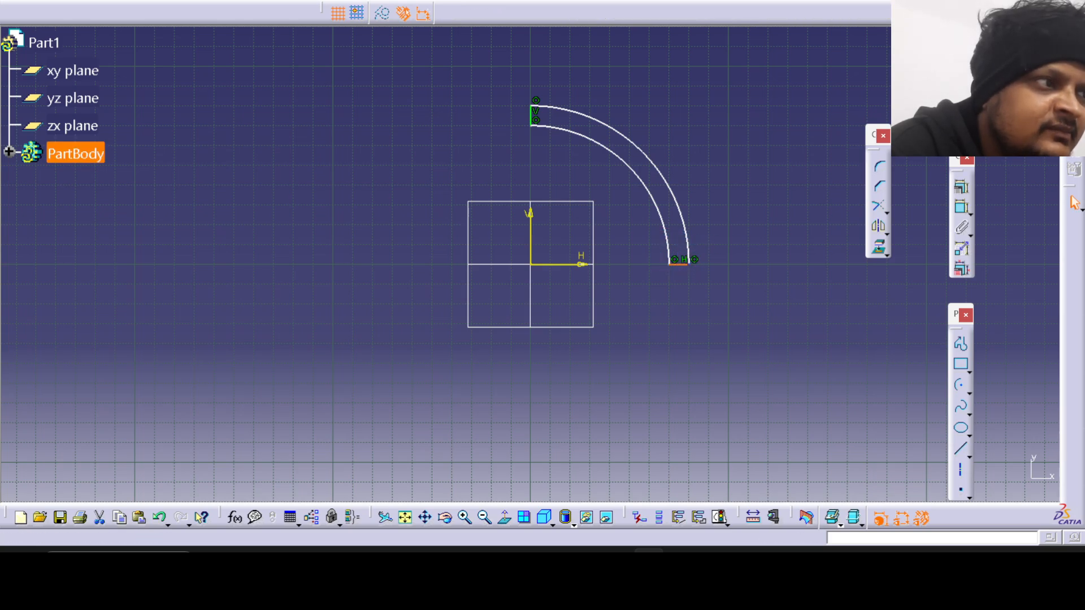
Finish the sketch and revolve the closed arc profile 360° about its vertical axis with Shaft to form the hollow dome.
left_click(1074, 168)
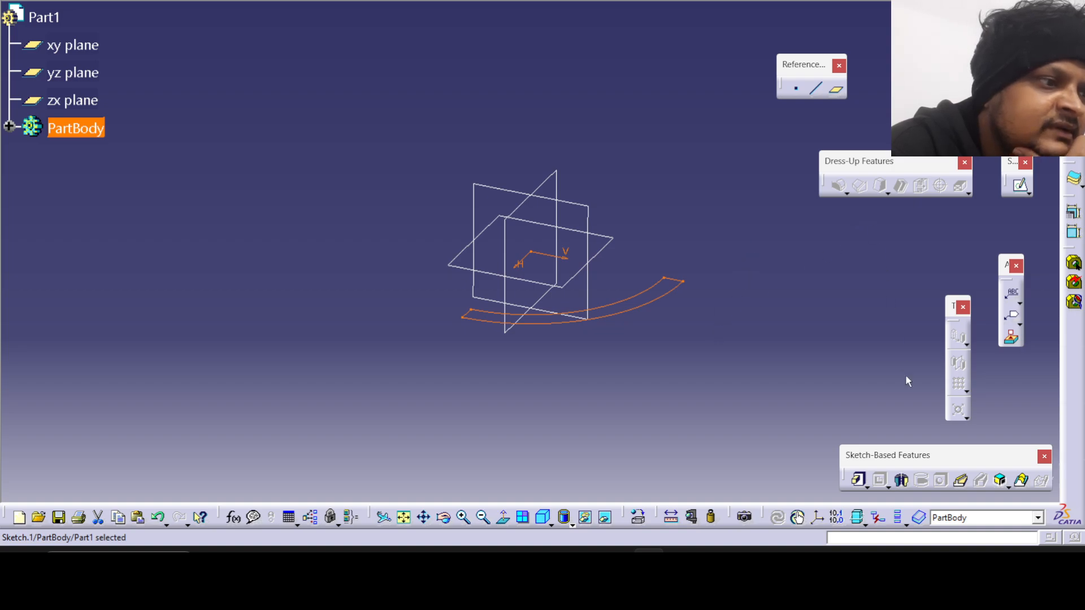
left_click(902, 480)
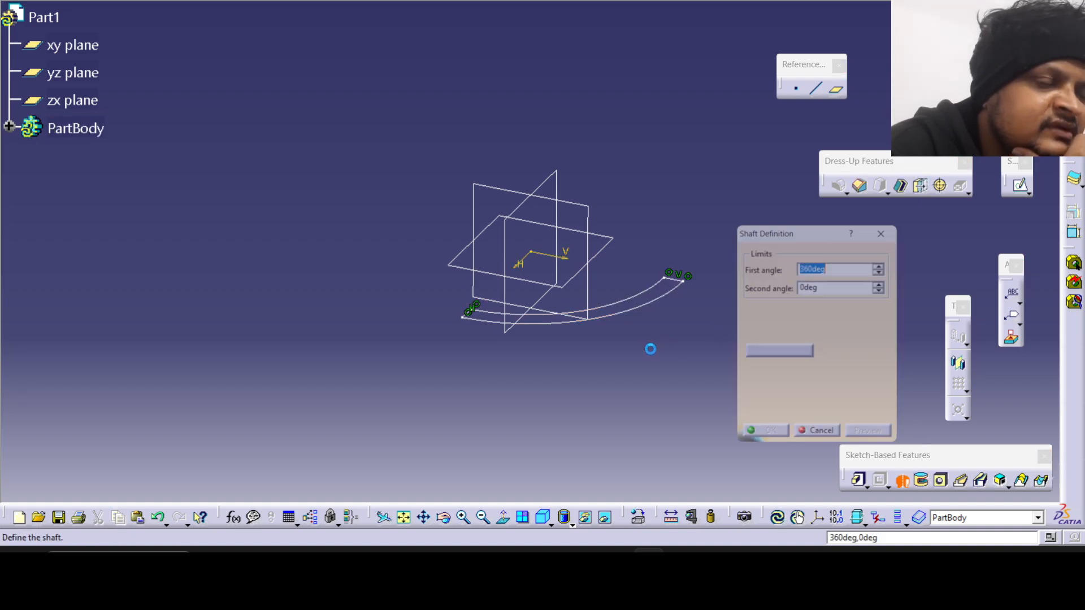
mouse_move(627, 388)
middle_mouse_down()
mouse_move(565, 283)
mouse_move(516, 107)
mouse_move(589, 311)
middle_mouse_up()
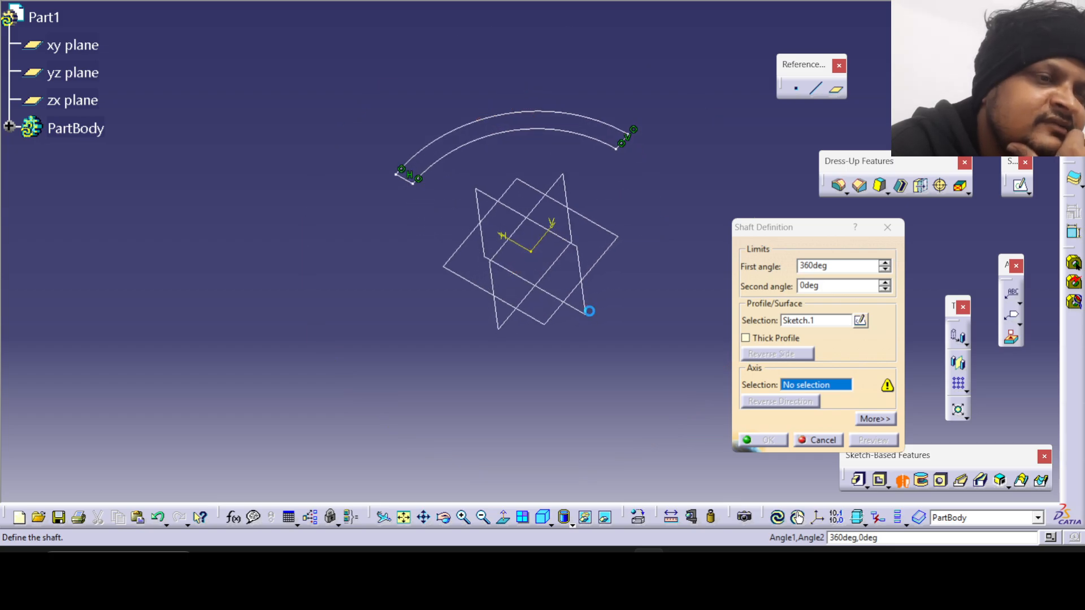
left_click(546, 236)
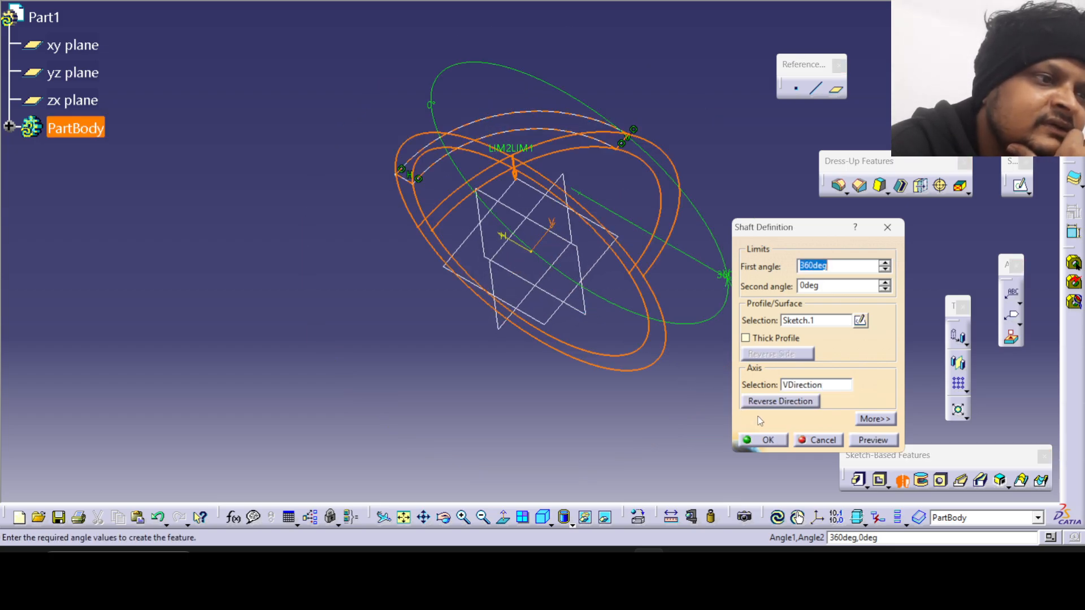
left_click(763, 440)
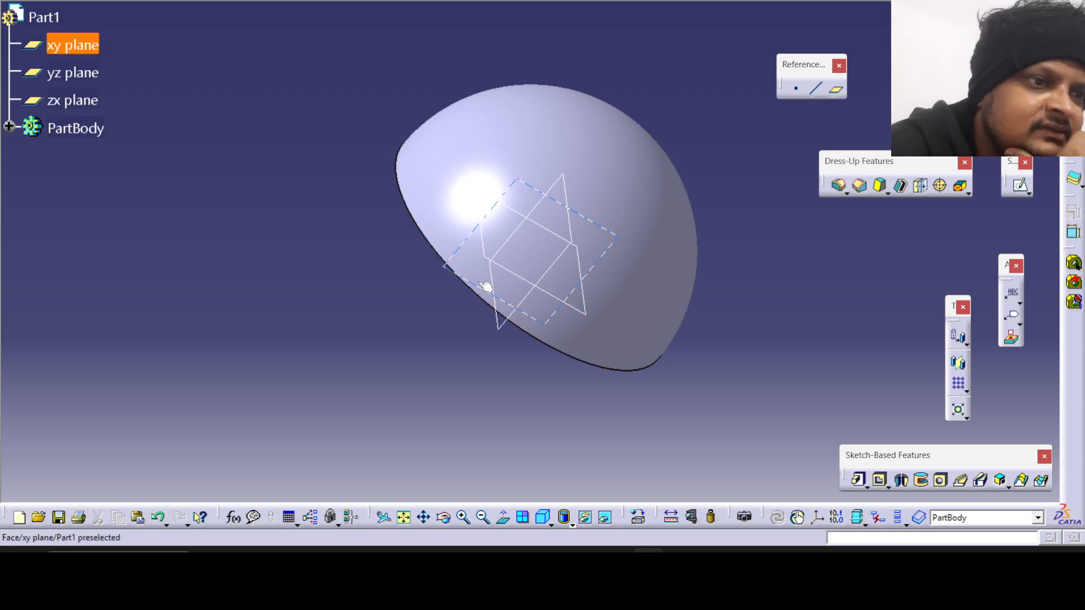
left_click(441, 523)
left_click_drag(551, 421, 650, 244)
left_click(626, 333)
left_click_drag(625, 330, 701, 371)
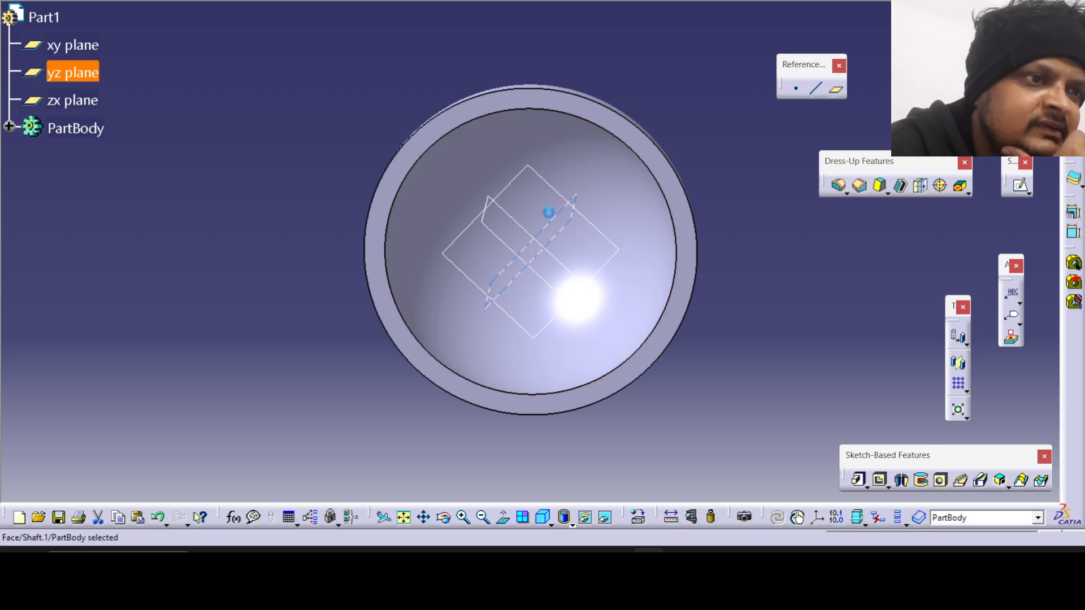
Switch to the reference drawing and examine the top, section and bottom views for the tube and slot dimensions.
left_click(680, 564)
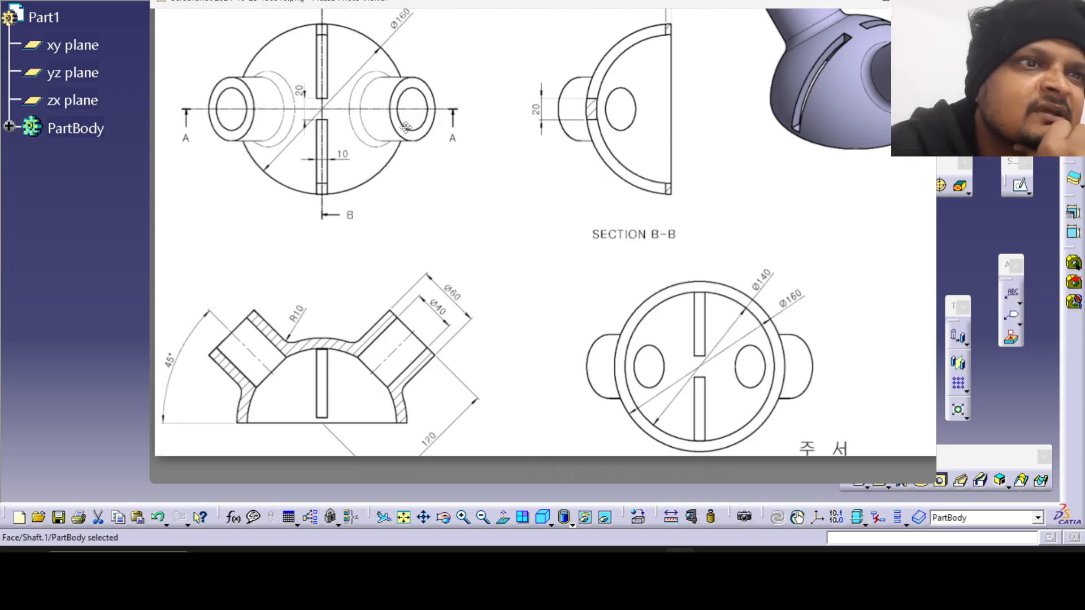
left_click_drag(392, 166, 430, 195)
left_click_drag(506, 194, 456, 215)
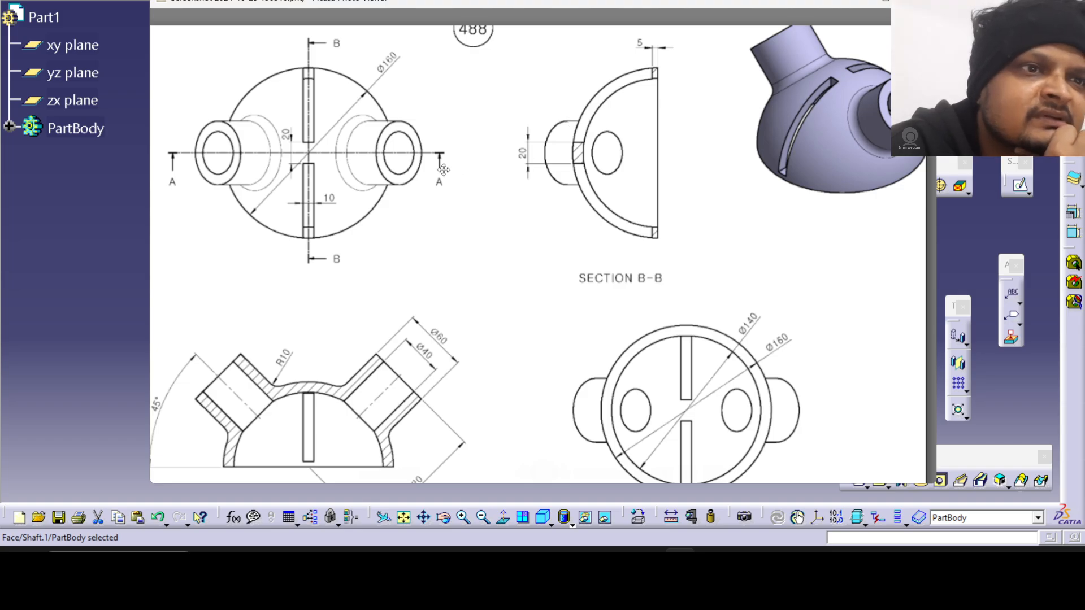
mouse_move(571, 351)
left_mouse_down()
mouse_move(616, 283)
mouse_move(585, 313)
mouse_move(580, 348)
left_mouse_up()
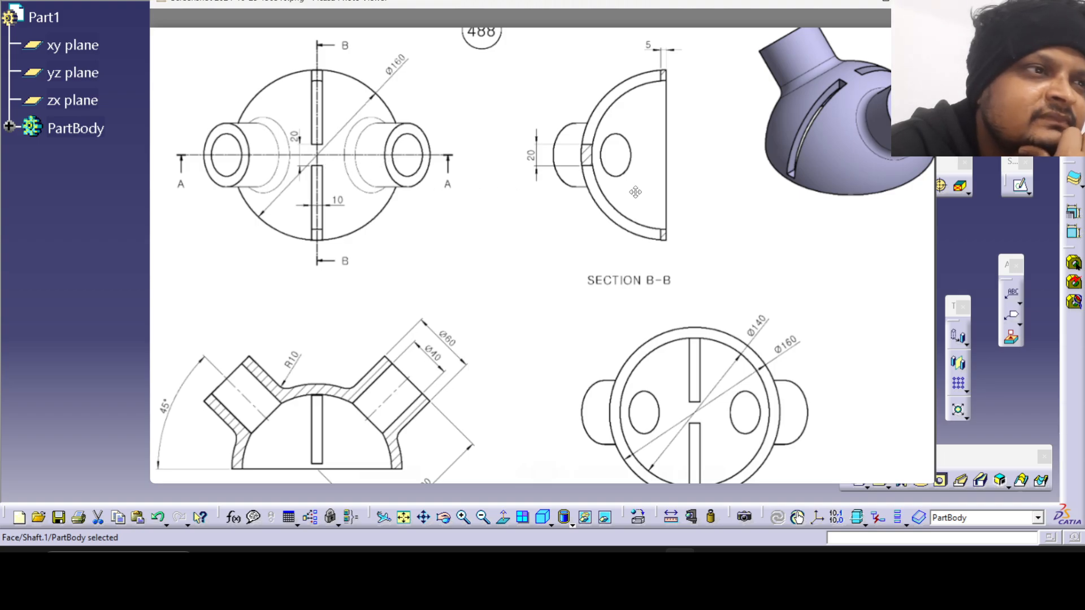
left_click_drag(650, 289, 650, 237)
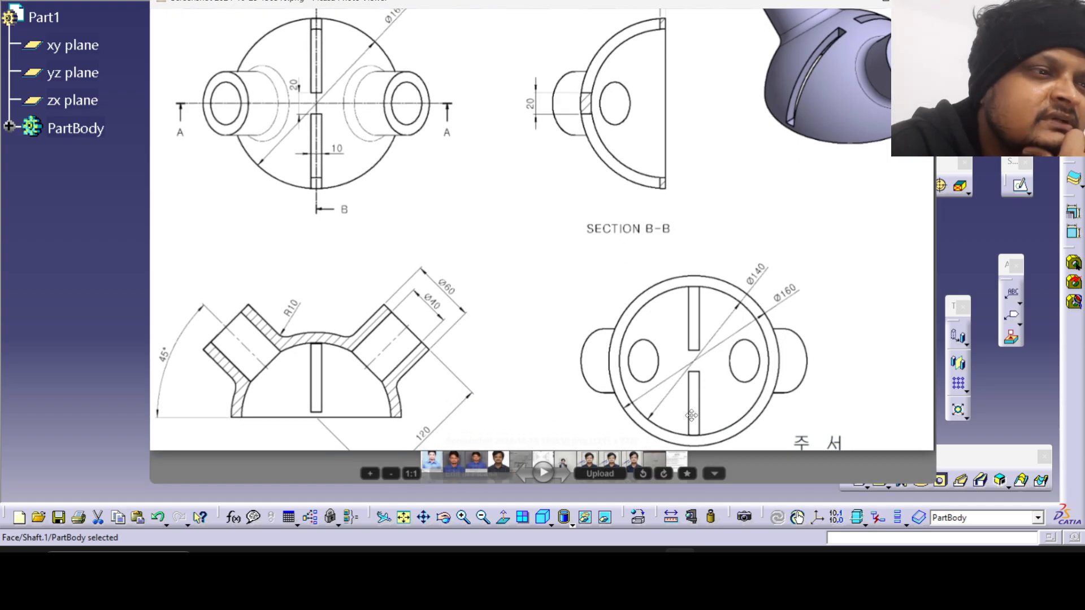
left_click_drag(691, 415, 686, 352)
left_click_drag(570, 279, 633, 299)
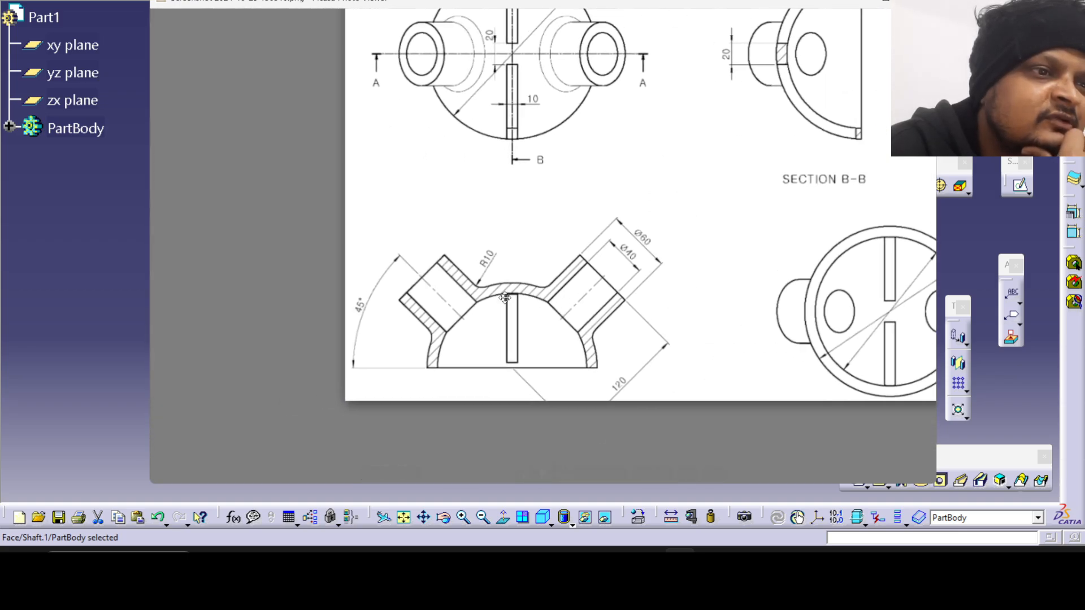
mouse_move(534, 336)
left_mouse_down()
mouse_move(523, 345)
mouse_move(524, 469)
left_mouse_up()
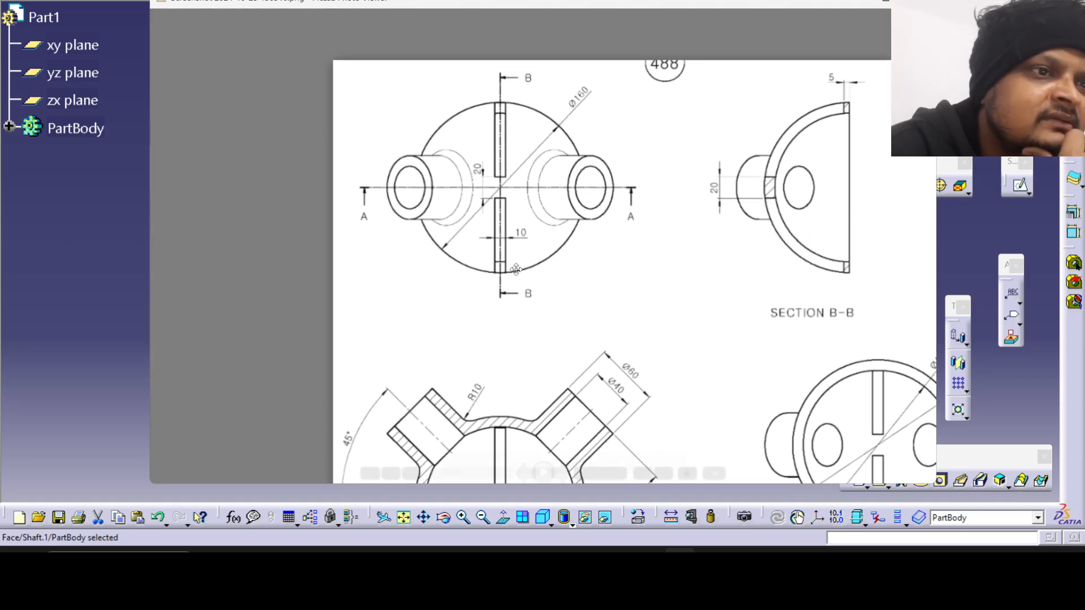
mouse_move(523, 266)
left_mouse_down()
mouse_move(439, 311)
mouse_move(373, 266)
left_mouse_up()
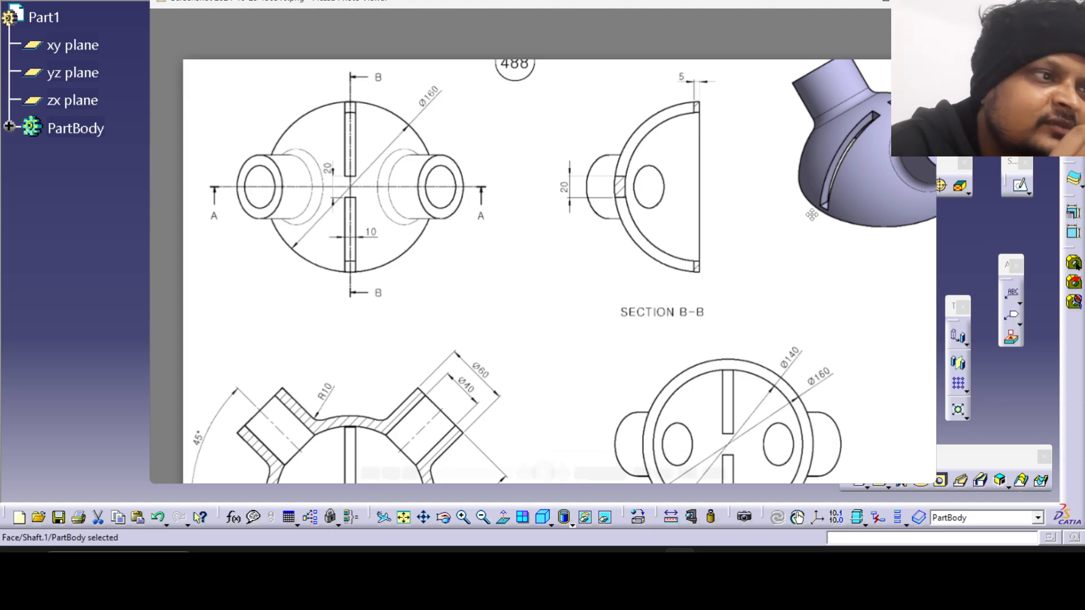
Examine the slots and tube joints closely in the drawing's shaded 3D view and compare them with Section B-B.
scroll(827, 216, "up", 5)
scroll(826, 215, "up", 2)
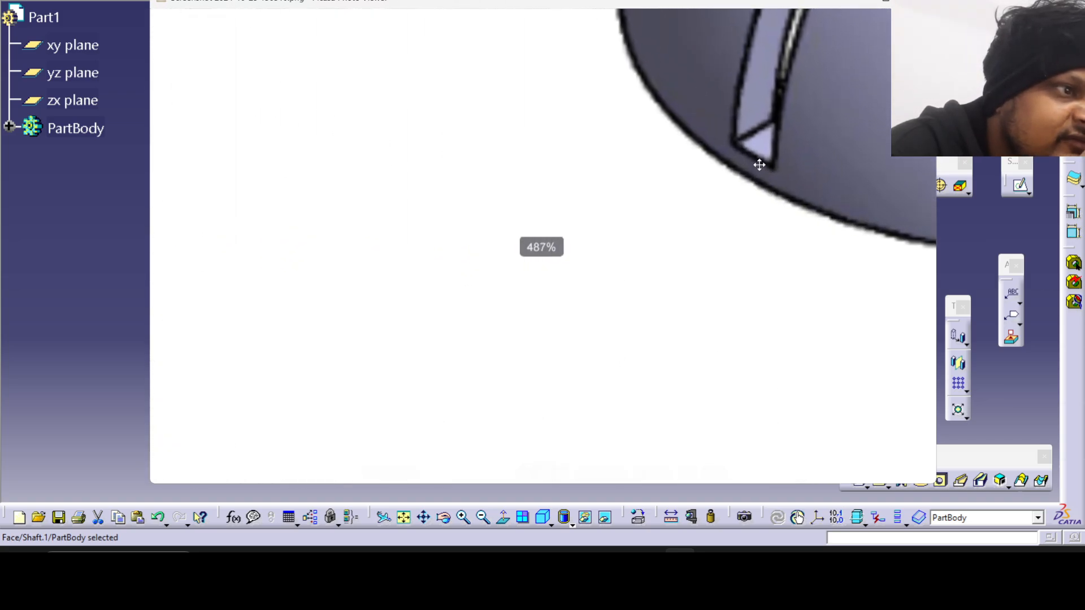
scroll(747, 184, "down", 2)
scroll(747, 184, "down", 6)
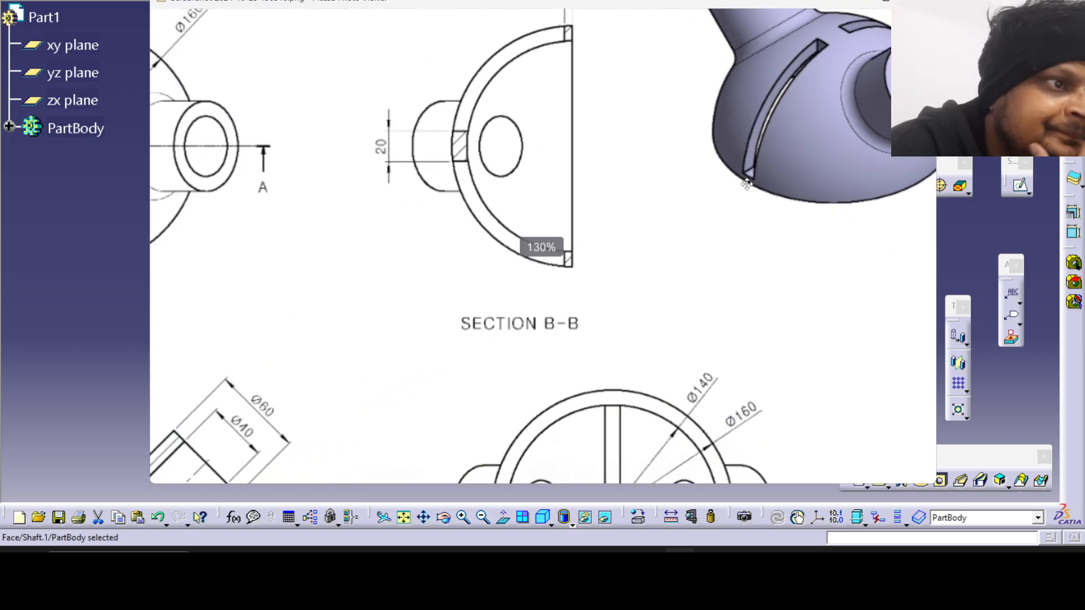
scroll(679, 193, "down", 1)
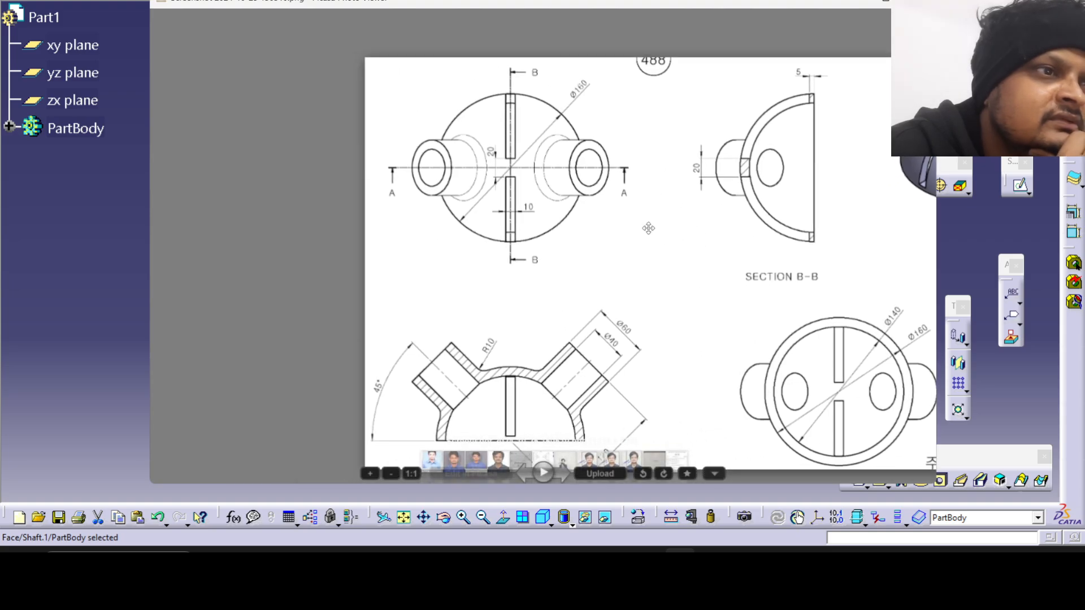
scroll(586, 210, "up", 2)
left_click_drag(586, 209, 444, 207)
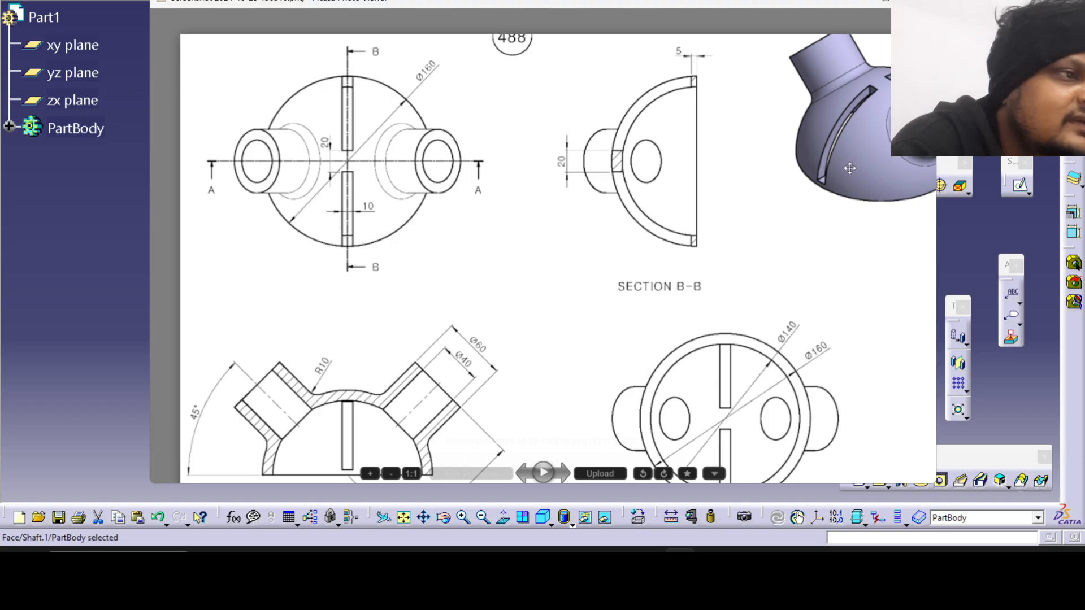
scroll(877, 93, "up", 5)
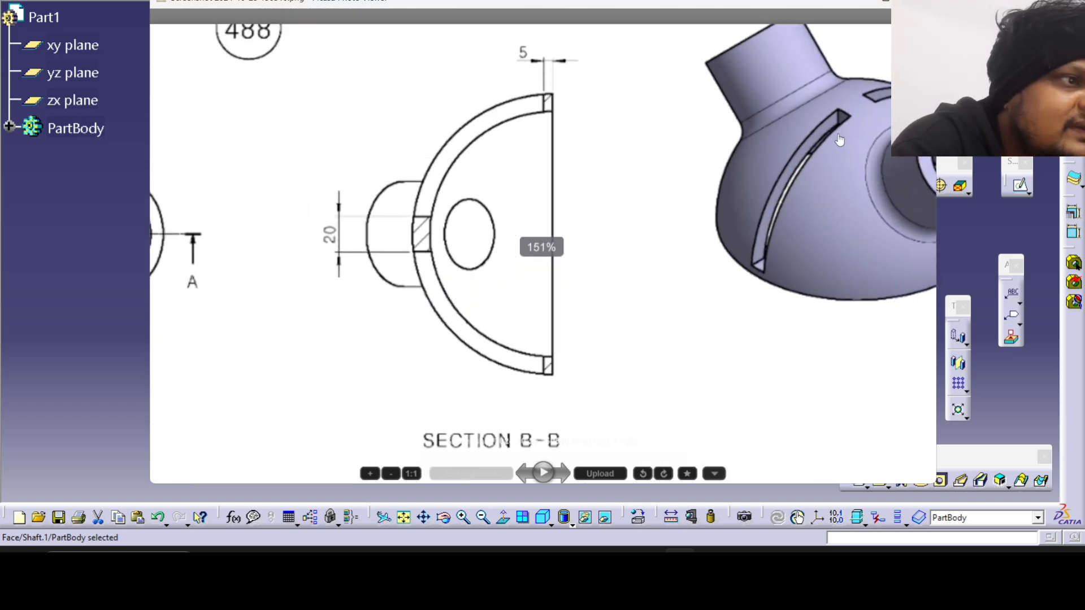
scroll(681, 225, "down", 5)
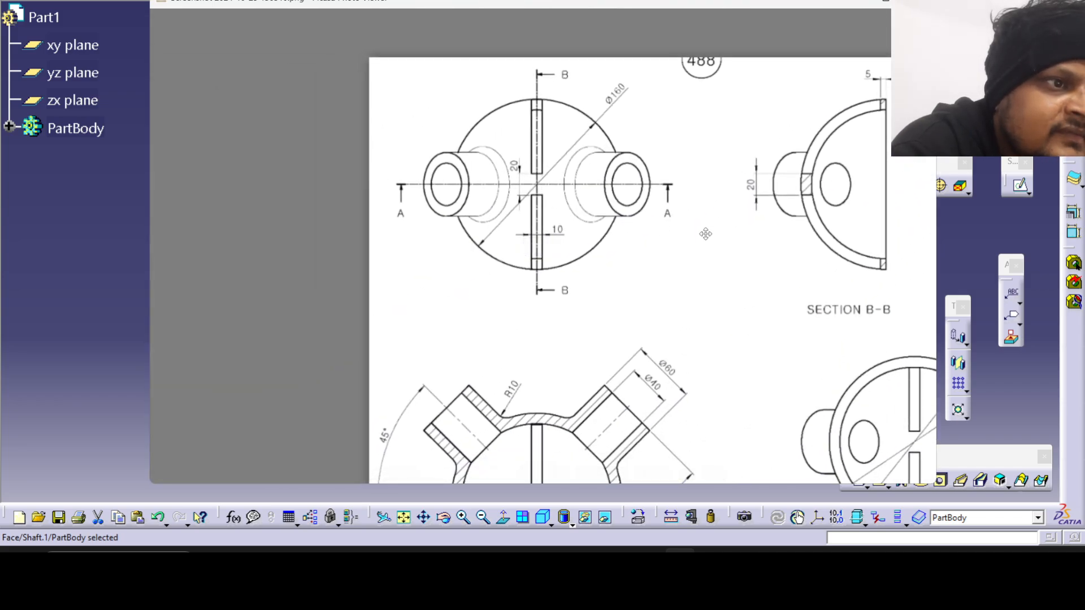
scroll(705, 234, "down", 2)
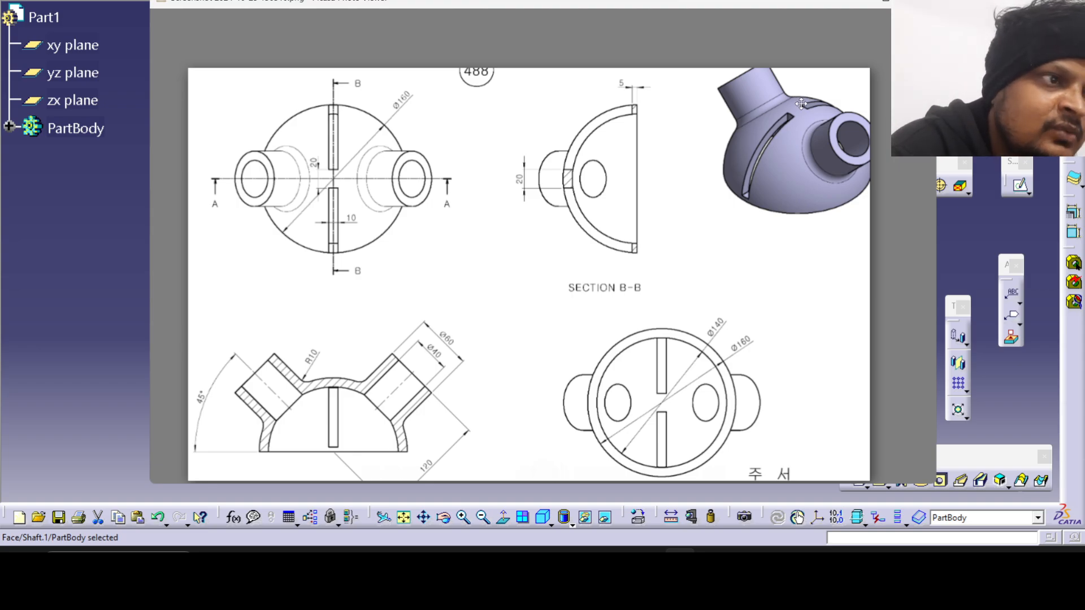
scroll(801, 104, "up", 5)
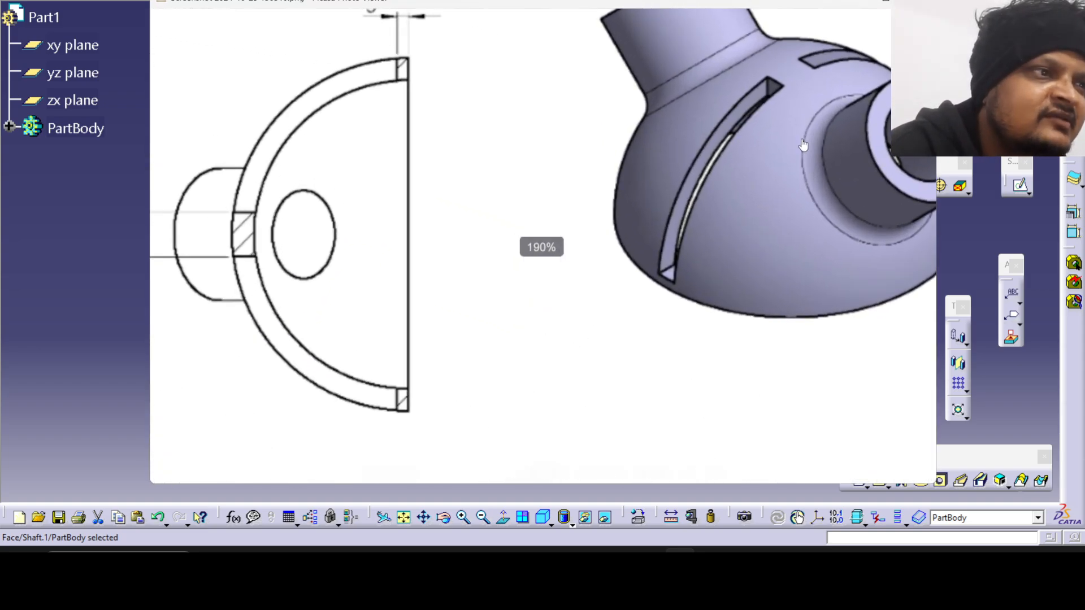
scroll(803, 145, "up", 2)
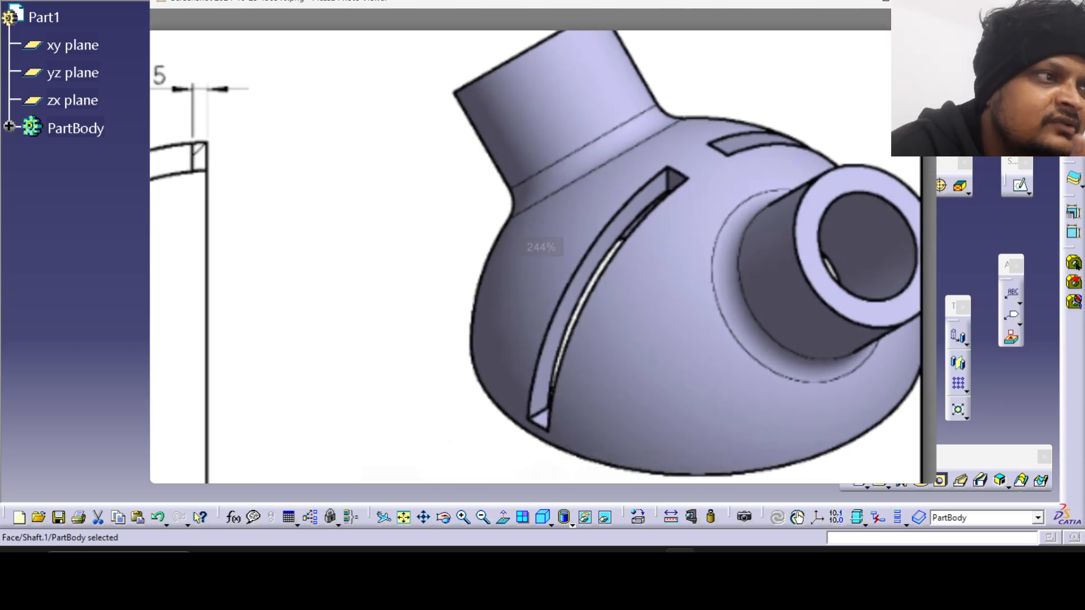
key("alt+Tab")
right_click(484, 191)
left_click(537, 270)
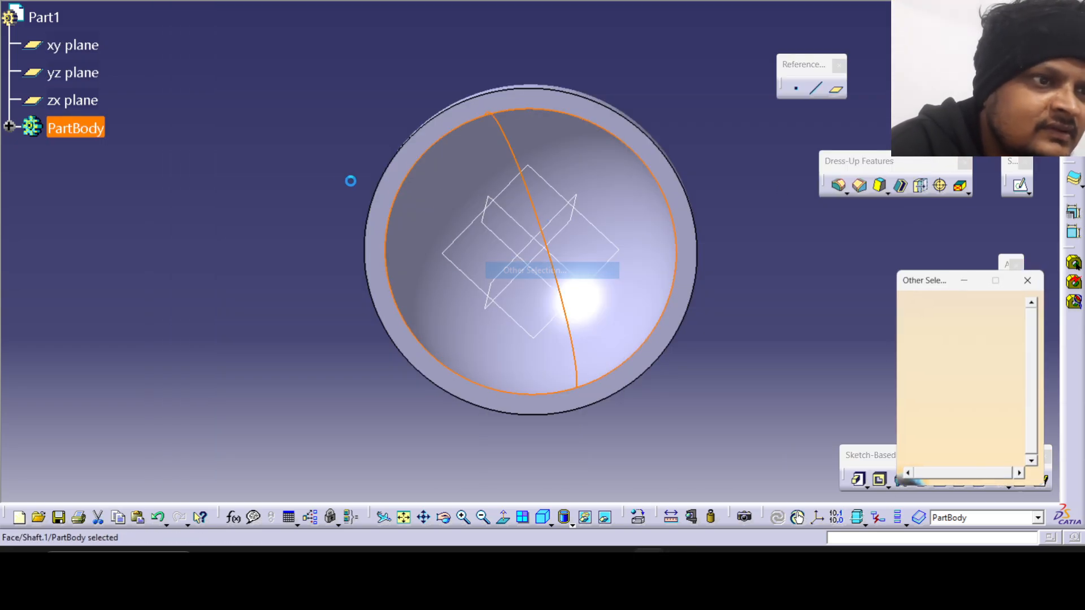
left_click(1027, 281)
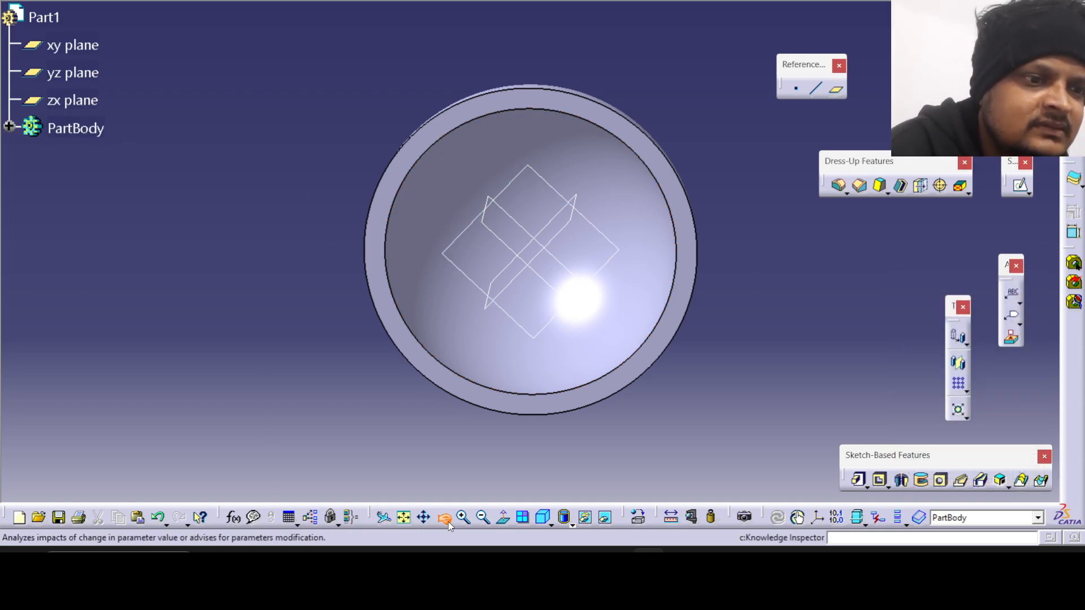
Switch back to CATIA and start a new sketch on the zx plane at the dome's open base.
left_click_drag(404, 226, 482, 271)
left_click_drag(298, 144, 654, 132)
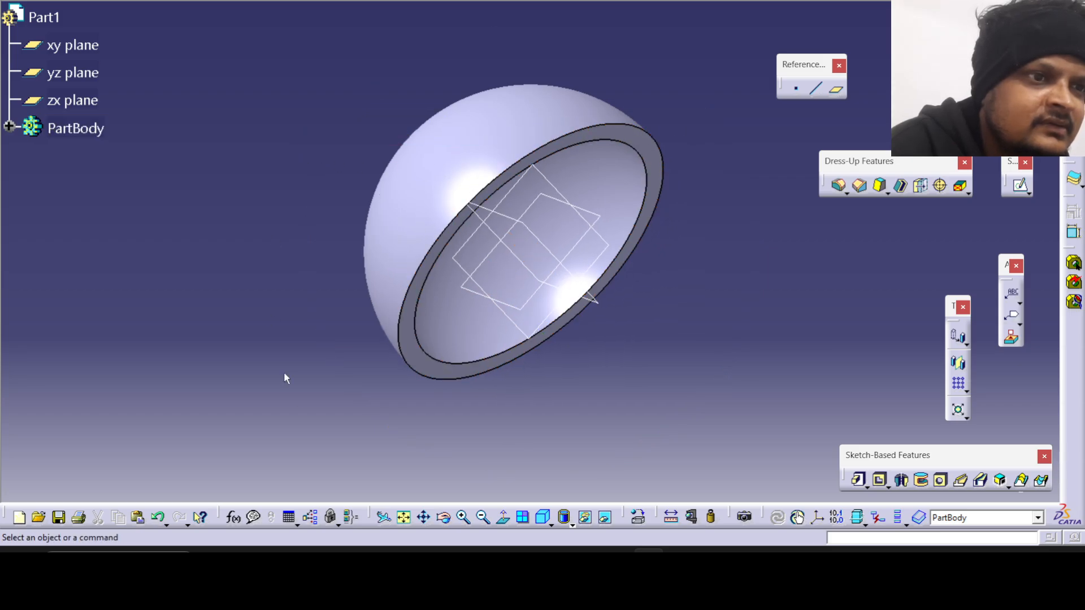
left_click(443, 517)
left_click_drag(404, 192, 586, 274)
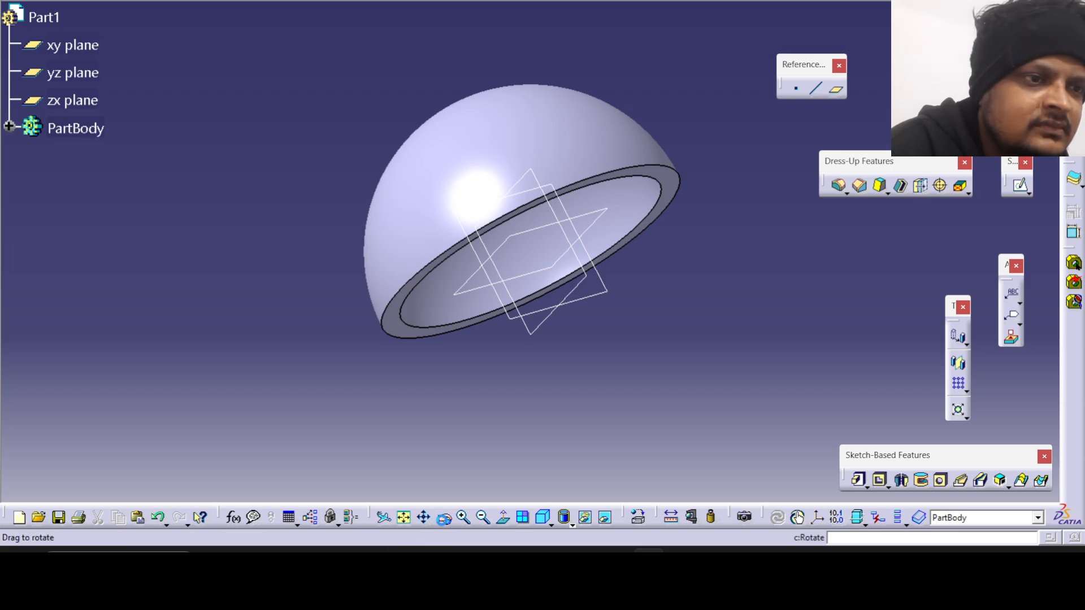
left_click_drag(316, 308, 791, 291)
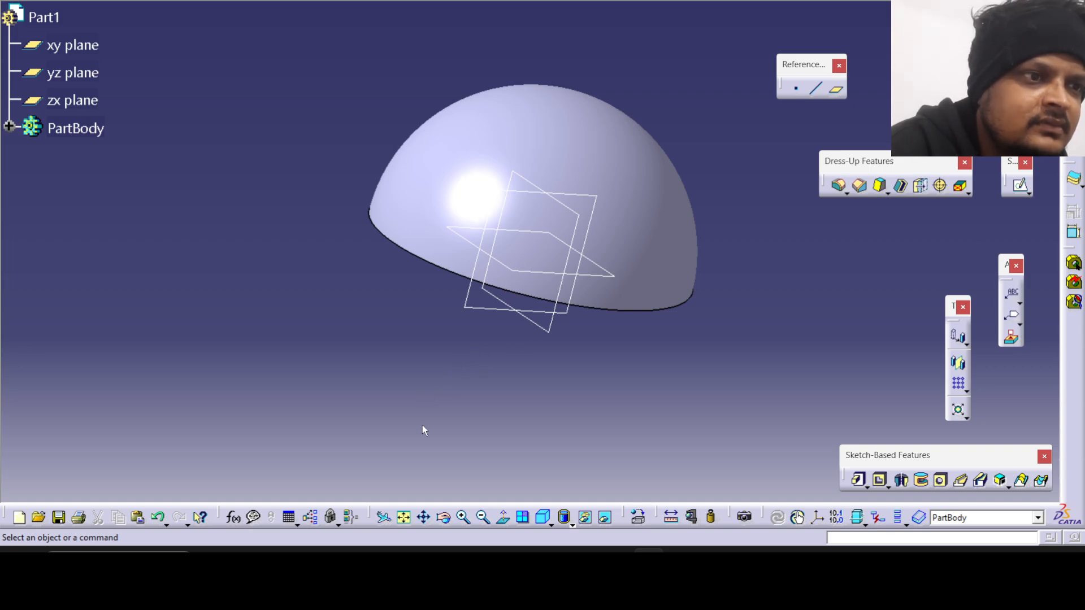
left_click(441, 521)
left_click_drag(486, 421, 503, 334)
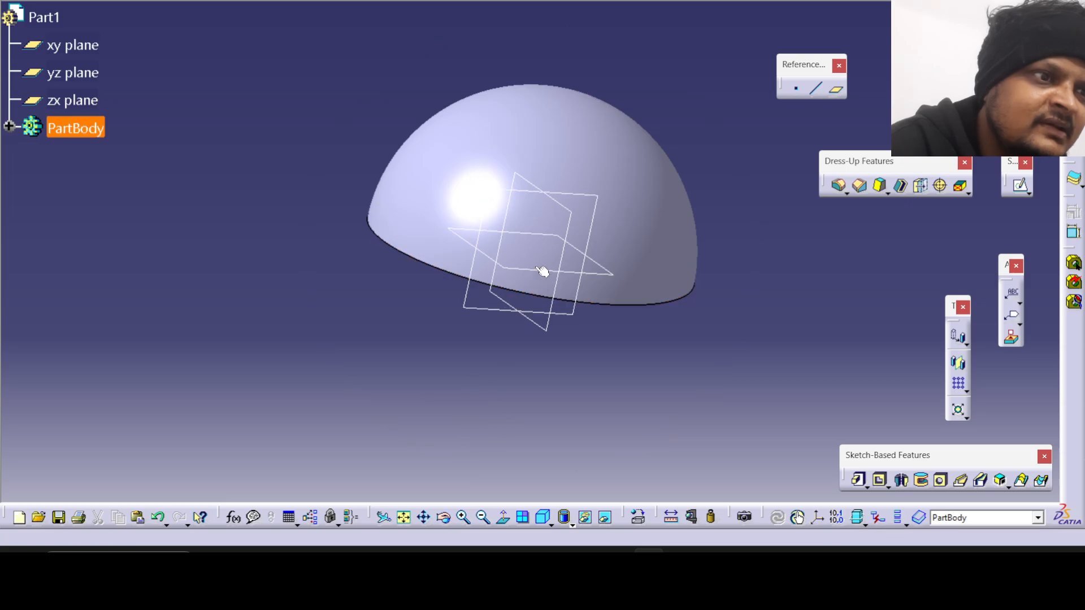
left_click(567, 209)
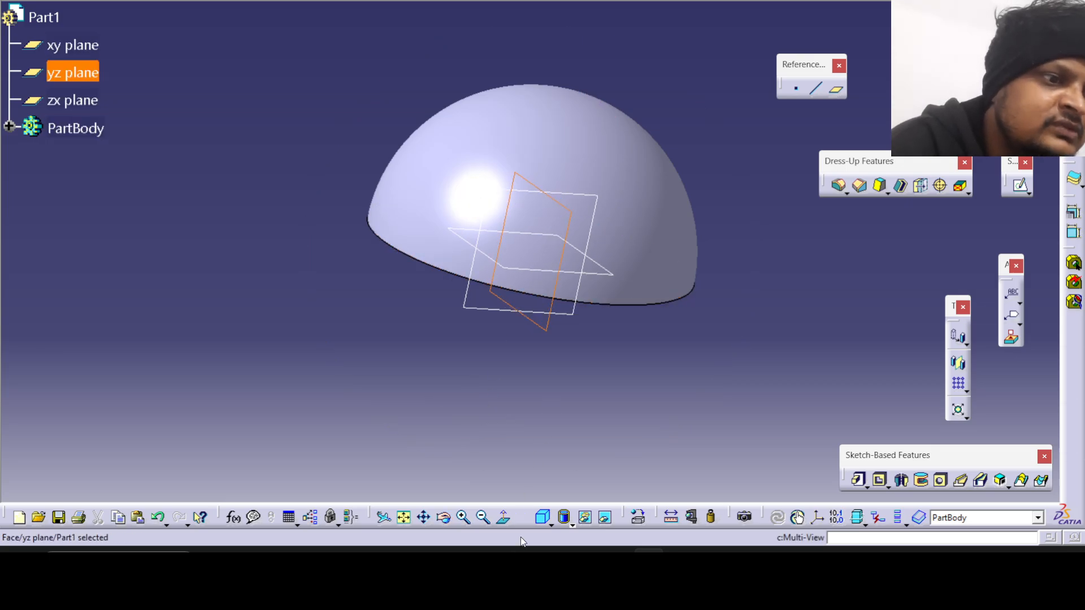
left_click(680, 563)
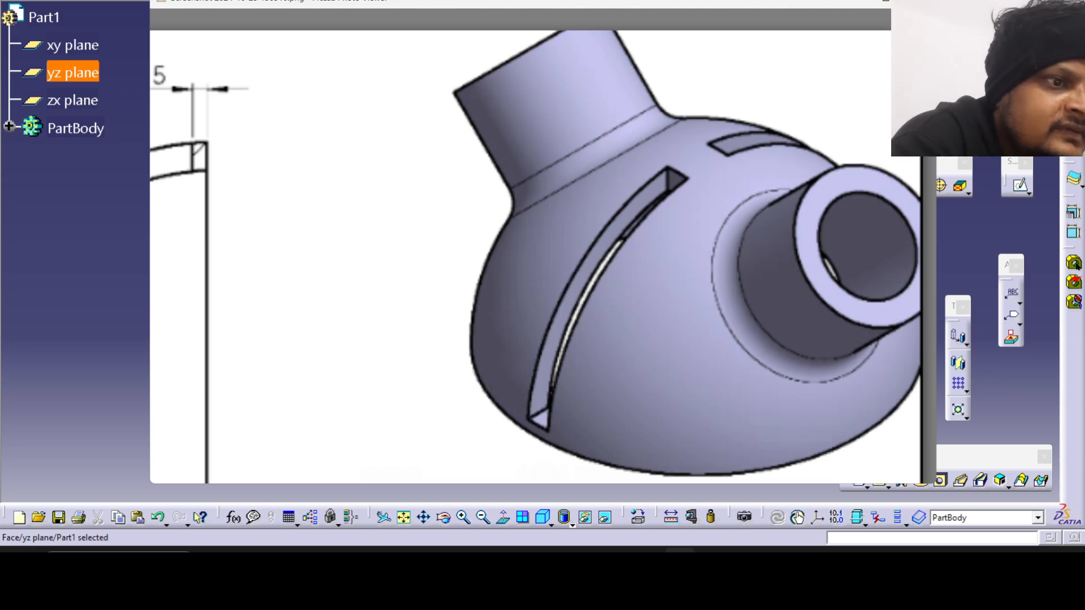
left_click(649, 560)
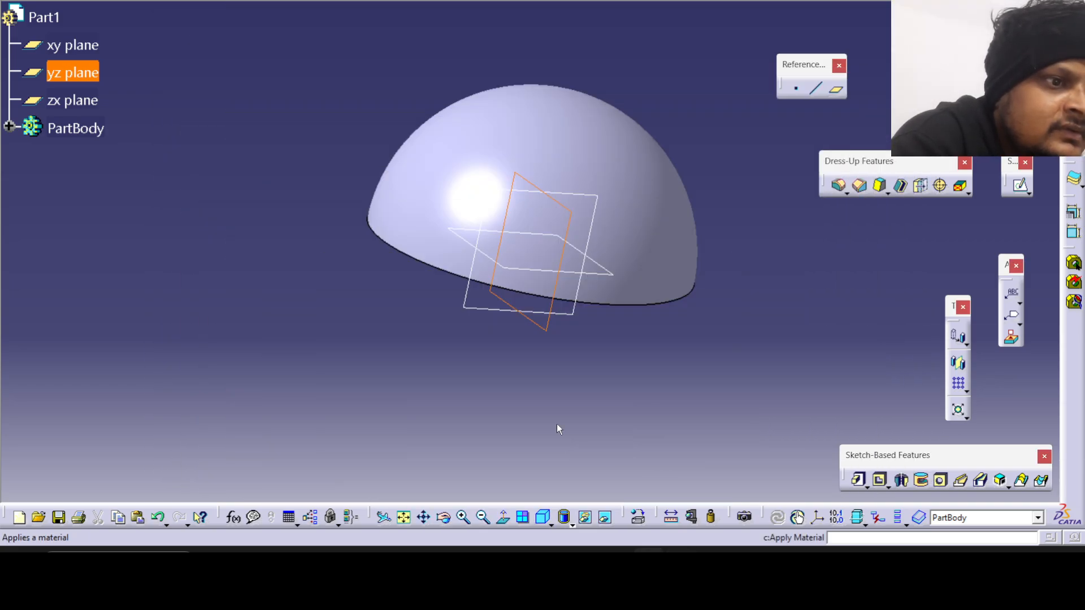
left_click(533, 270)
left_click(1020, 185)
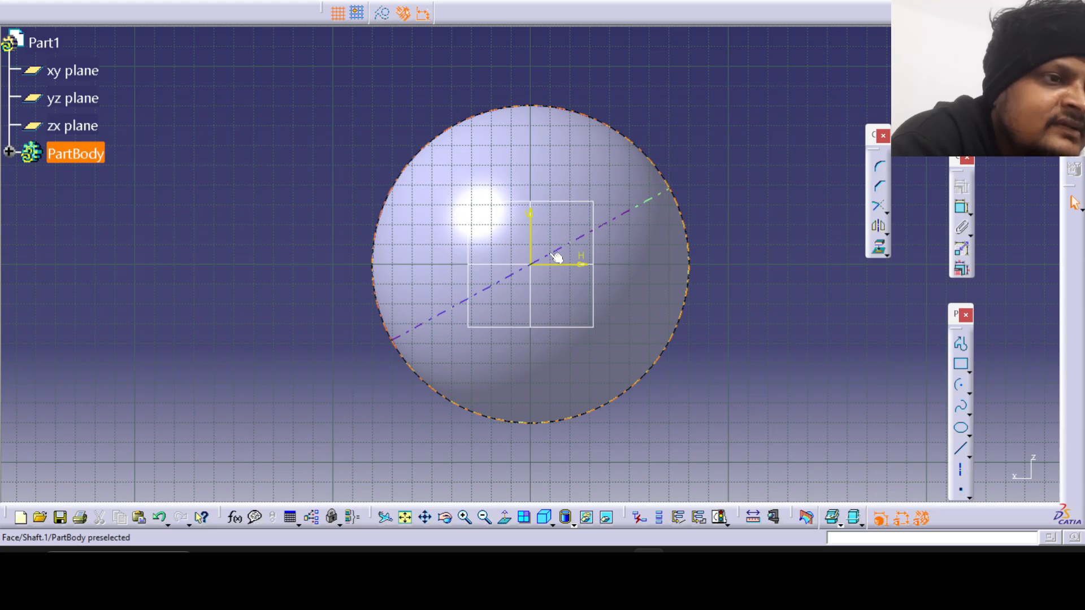
Tilt the dome to see its open base and compare it with the slot ends in the drawing's shaded 3D view.
left_click(445, 517)
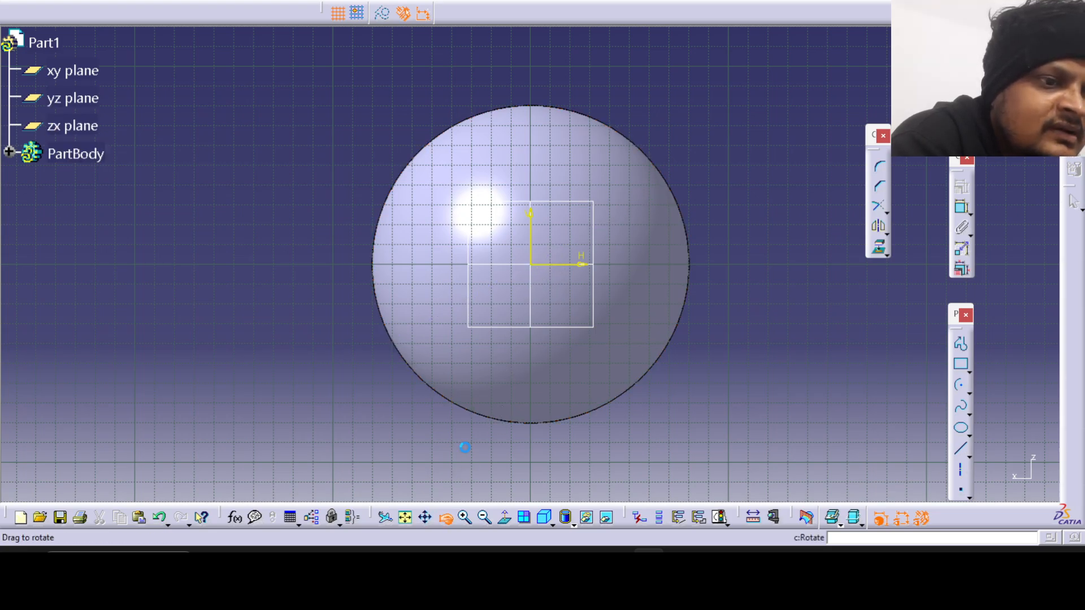
mouse_move(465, 443)
left_mouse_down()
mouse_move(536, 296)
mouse_move(522, 127)
mouse_move(535, 120)
mouse_move(507, 105)
left_mouse_up()
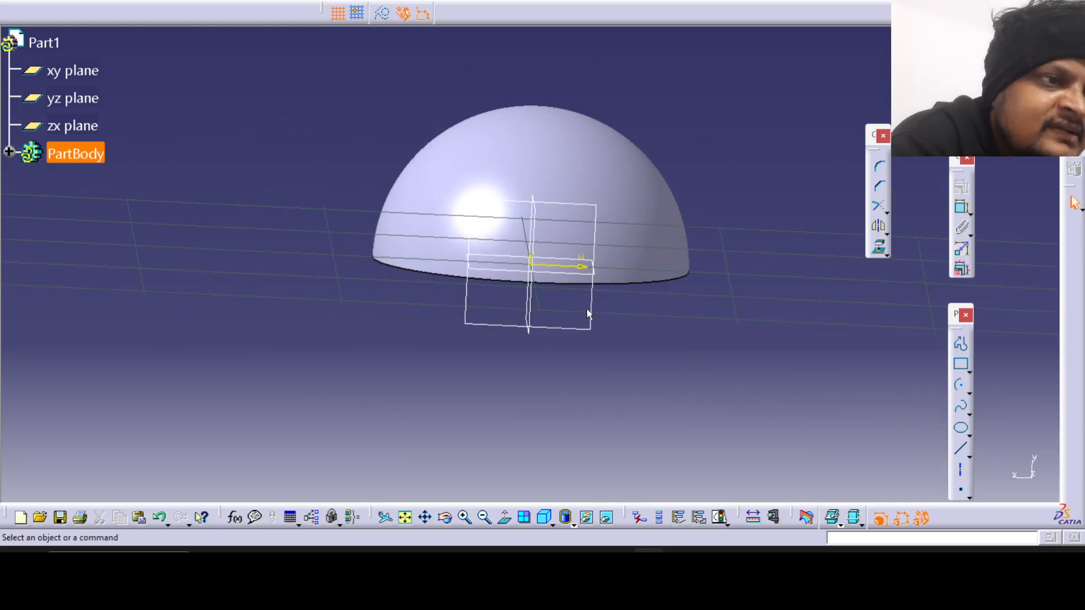
left_click(568, 277)
left_click(680, 565)
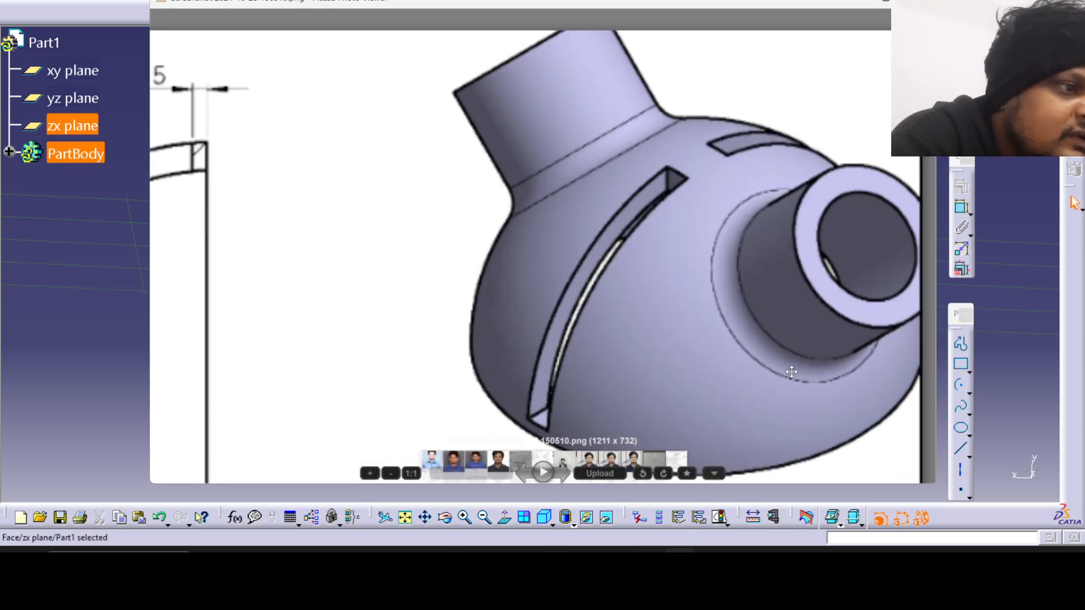
scroll(679, 356, "down", 3)
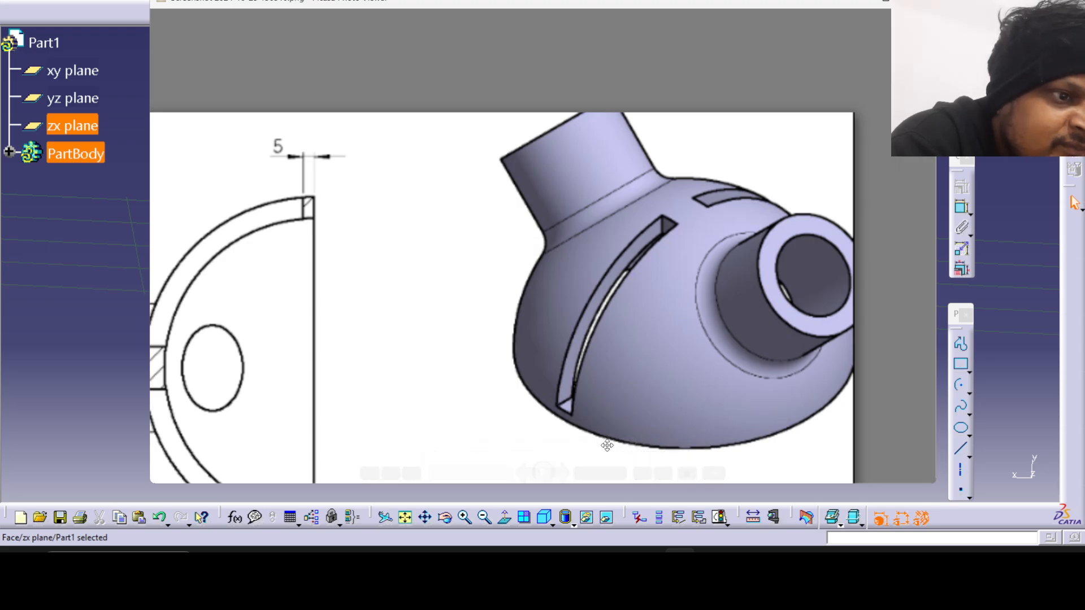
key("Escape")
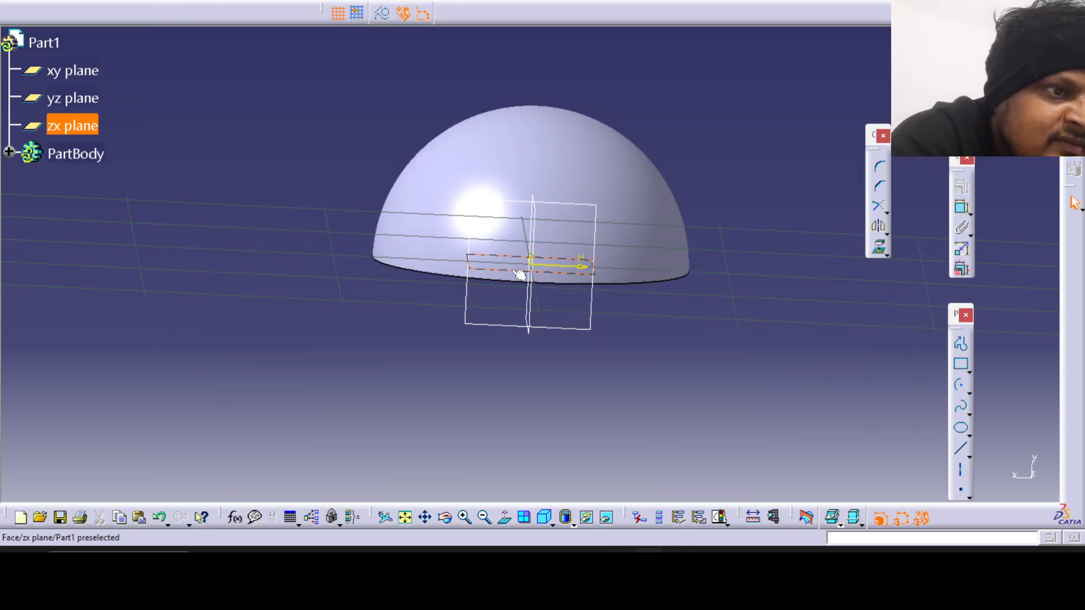
left_click(681, 565)
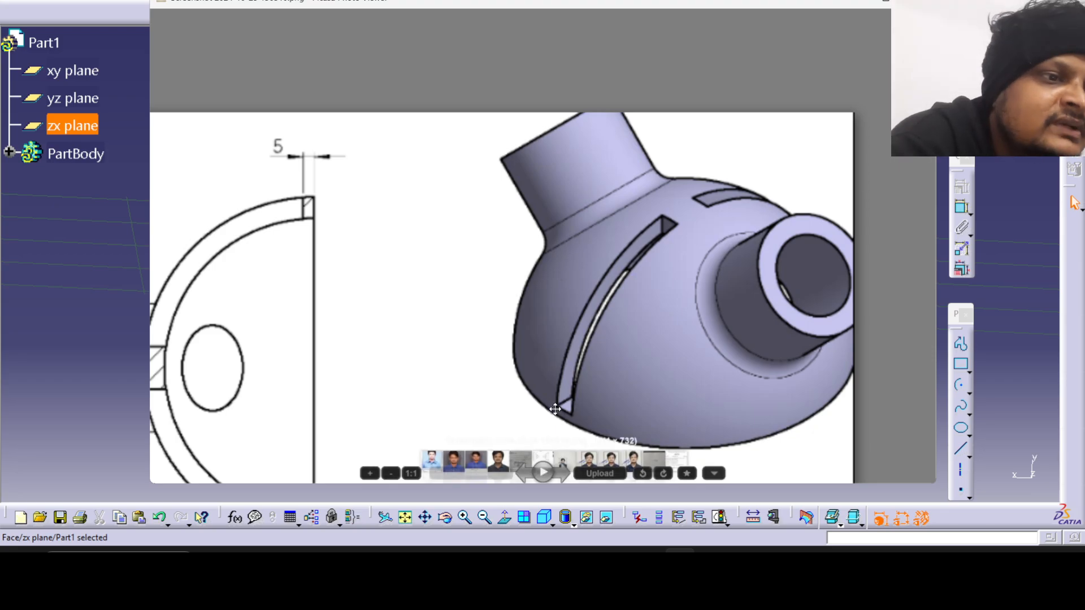
left_click(130, 333)
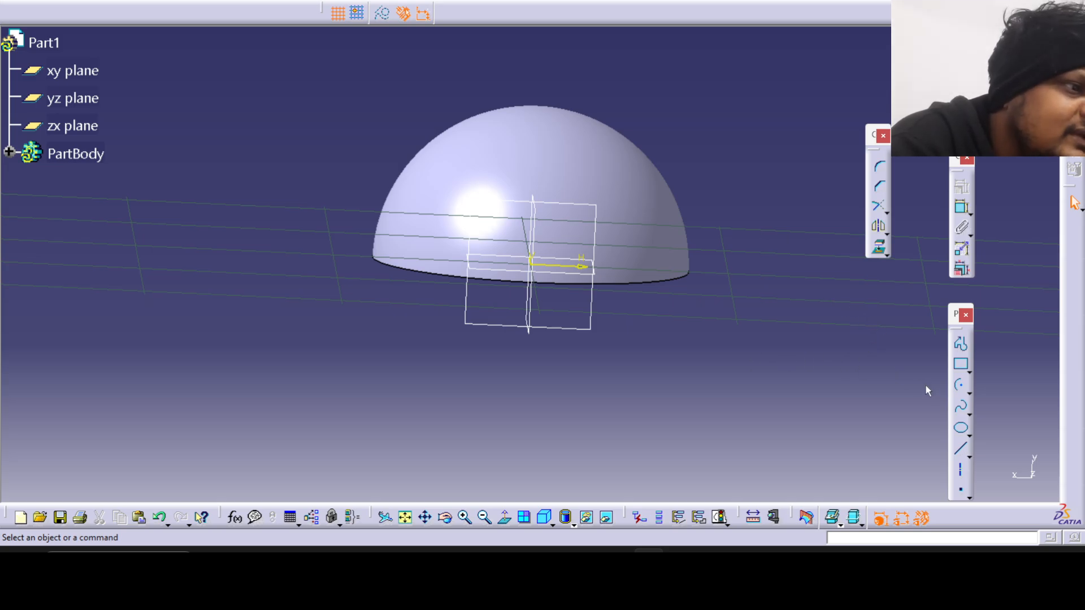
Viewing normal to the sketch plane, draw a vertical line about 5.4 mm long upward from the horizontal axis, about 6.7 mm from the origin.
left_click(559, 273)
middle_click_drag(555, 337, 431, 261)
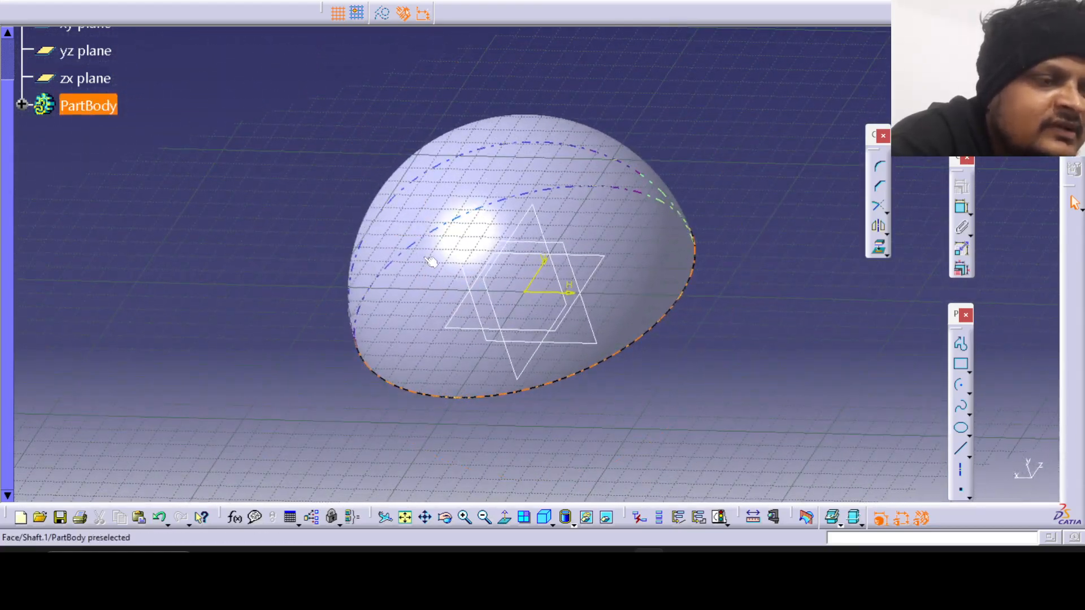
right_click(432, 261)
middle_click_drag(287, 270, 552, 329)
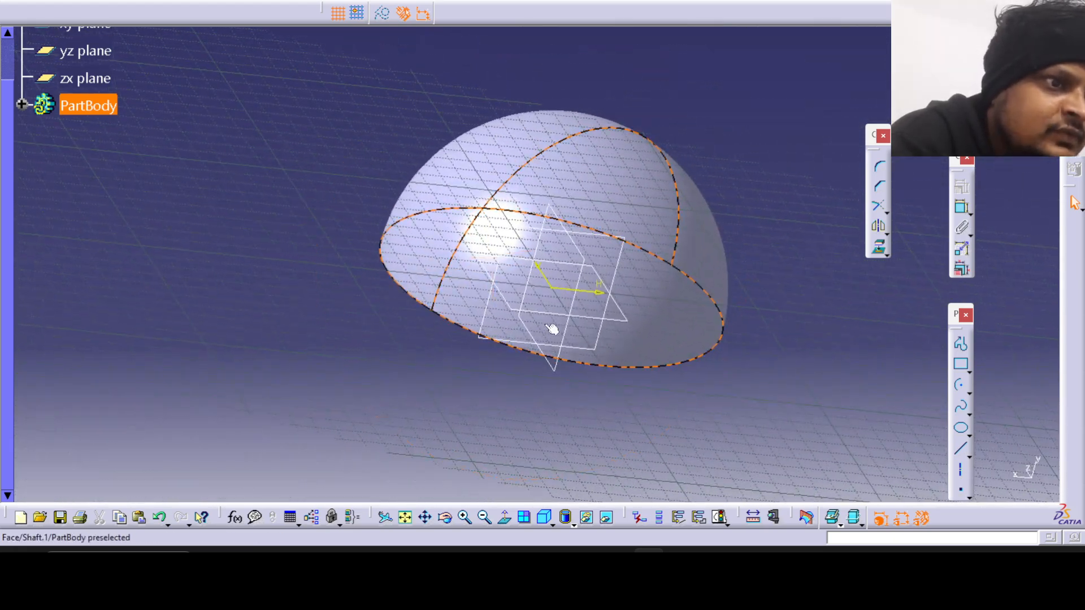
left_click(647, 310)
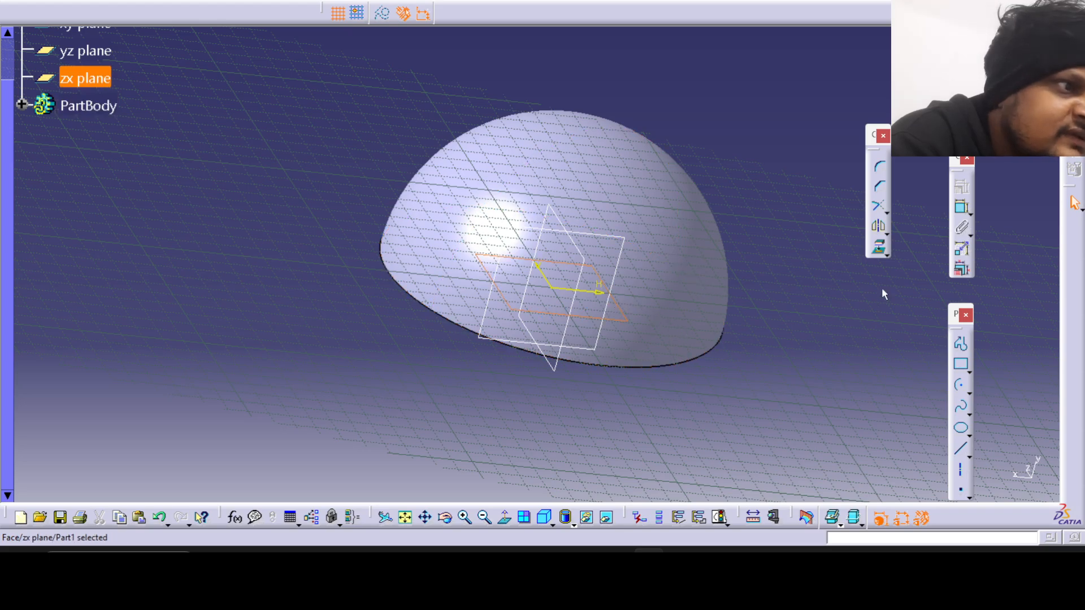
left_click(504, 517)
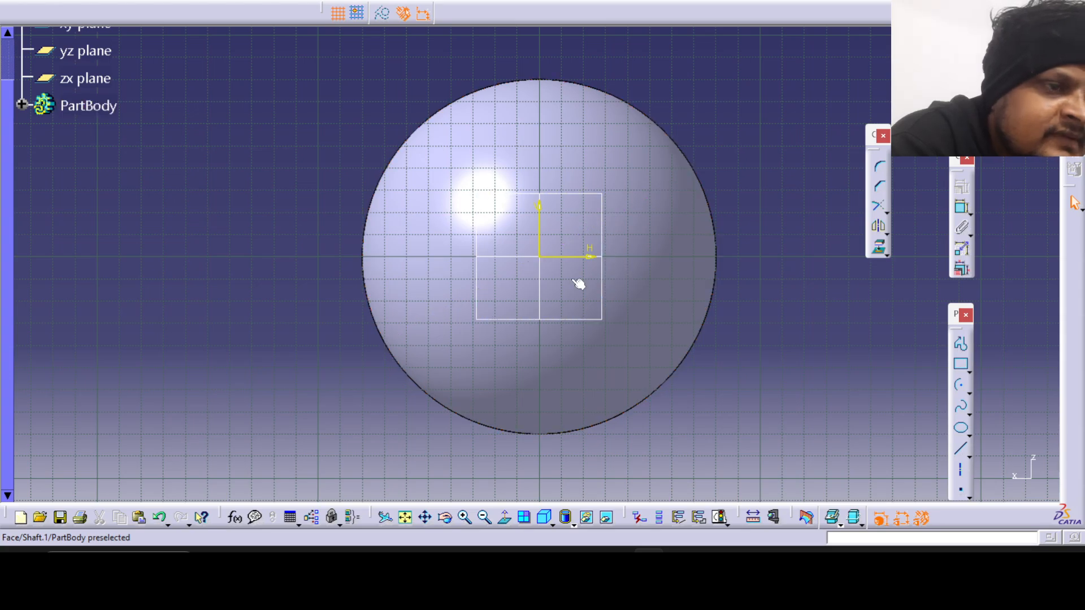
left_click(960, 449)
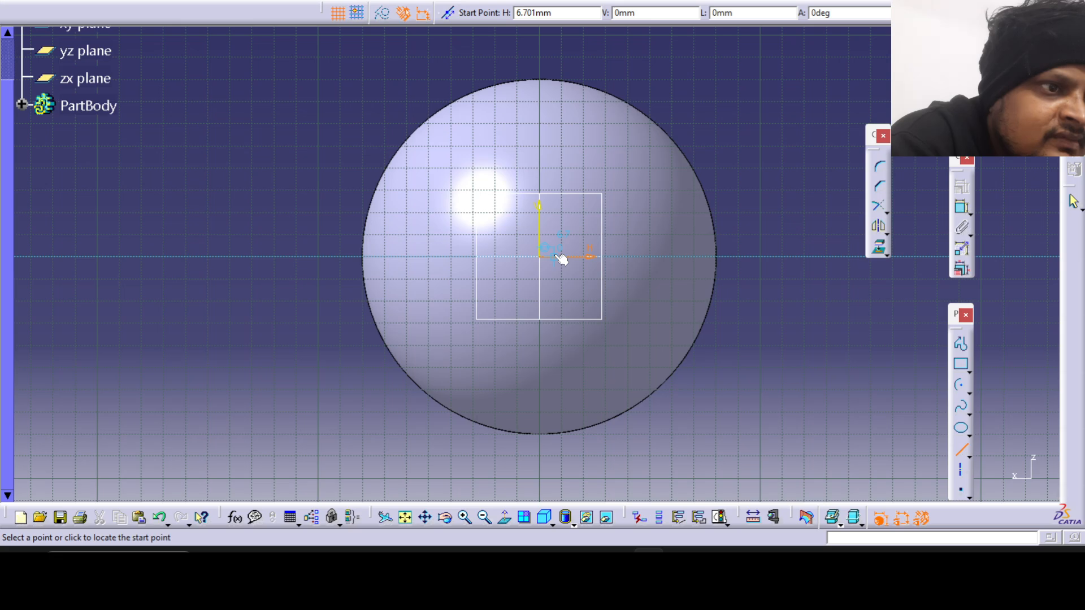
left_click(555, 256)
left_click(555, 245)
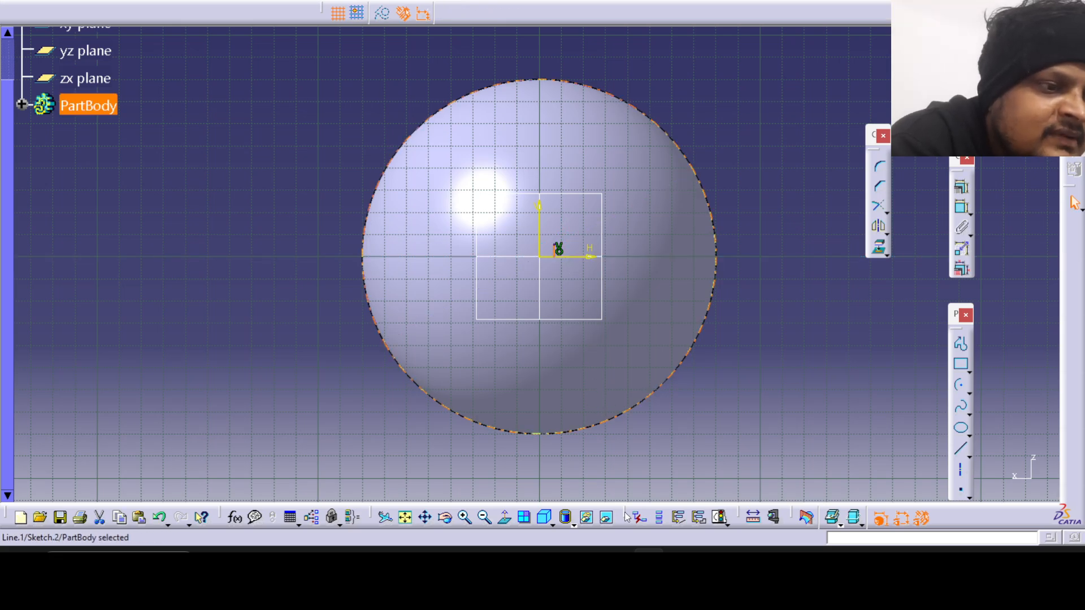
Examine the drawing's top view and Section B-B for the slot width, the gap between the slots and the edge offset.
left_click(680, 563)
left_click_drag(374, 357, 528, 274)
scroll(528, 274, "down", 3)
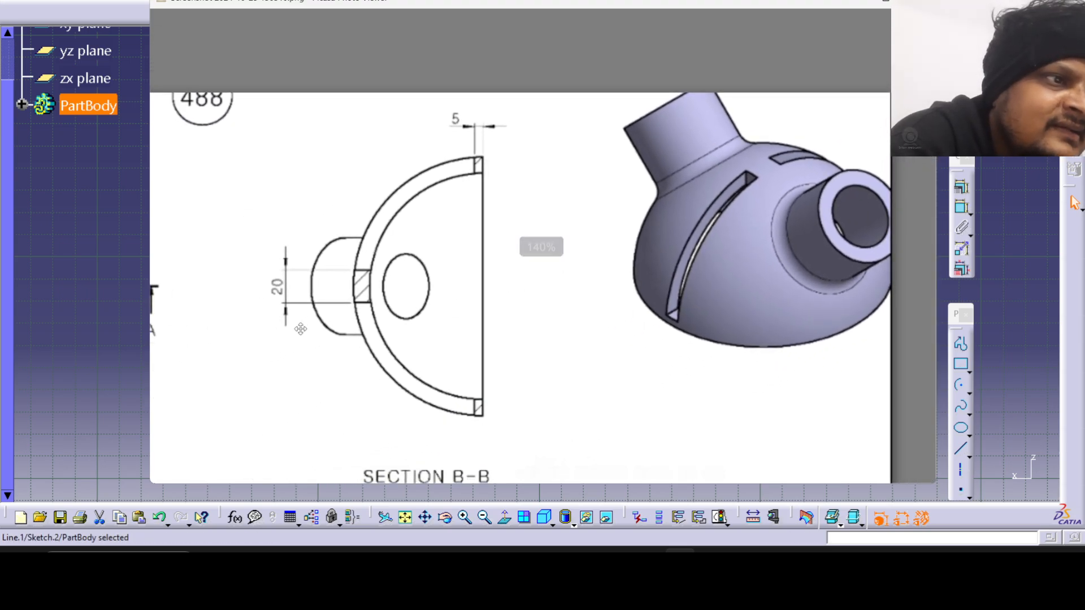
left_click_drag(307, 362, 513, 338)
scroll(514, 338, "down", 1)
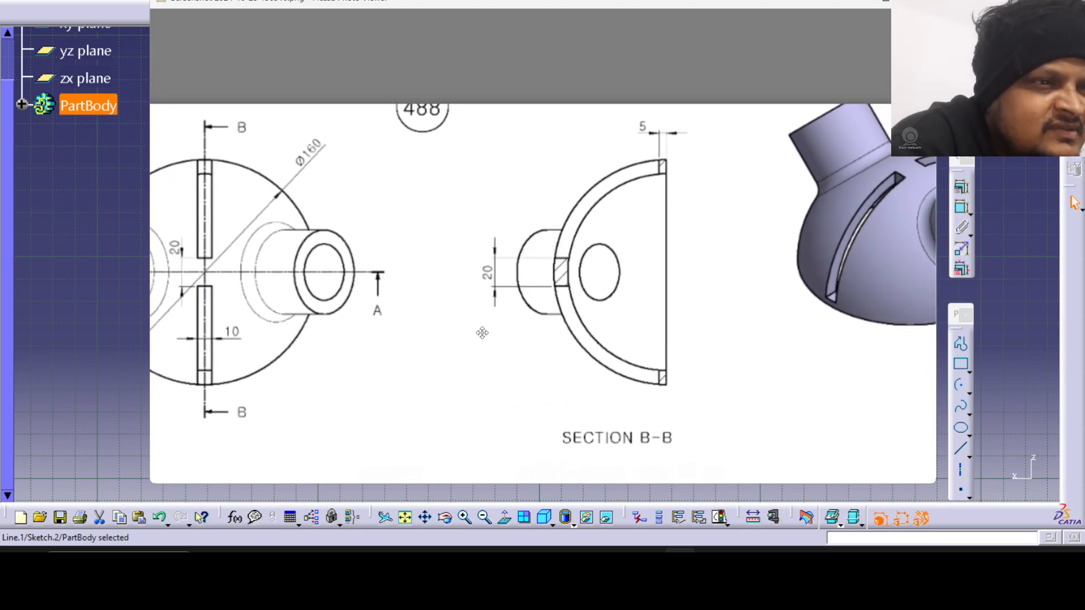
scroll(482, 333, "down", 2)
scroll(453, 326, "up", 1)
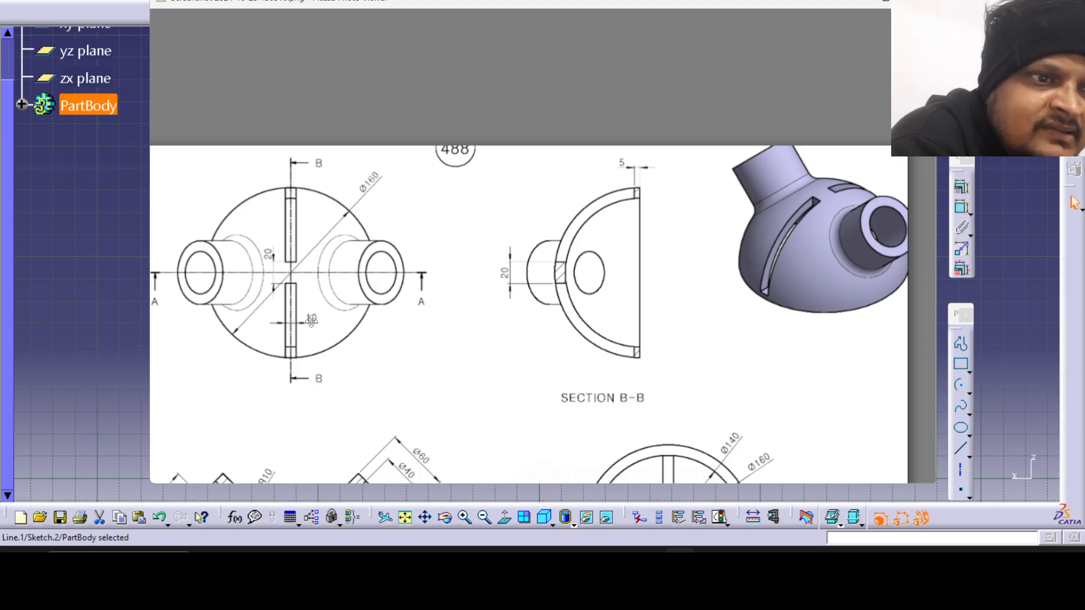
left_click(679, 551)
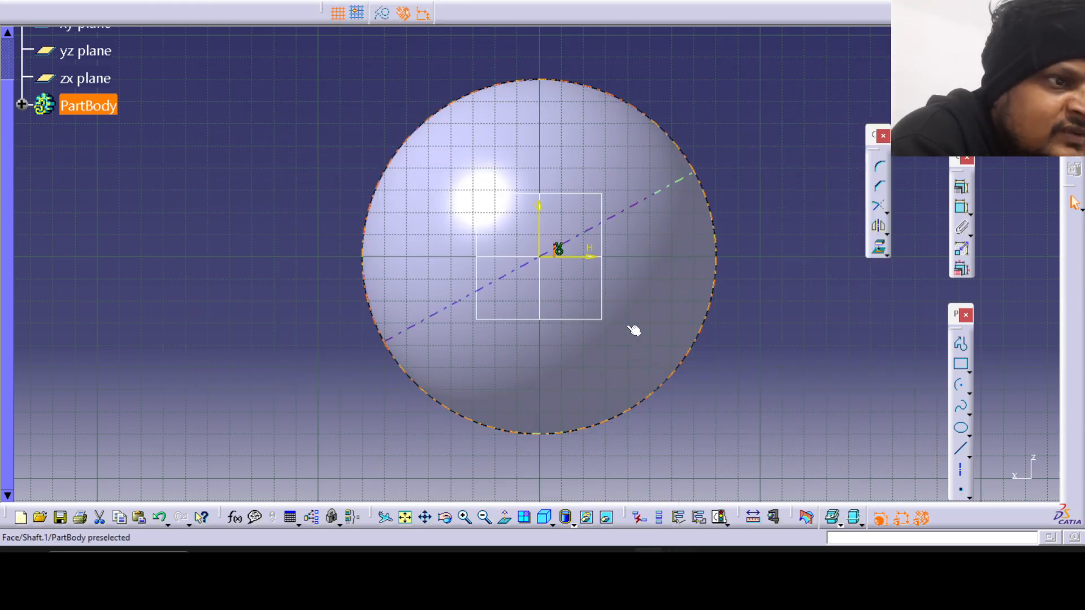
Set the short vertical line's length to 5 mm and mirror it about the horizontal axis.
double_click(559, 249)
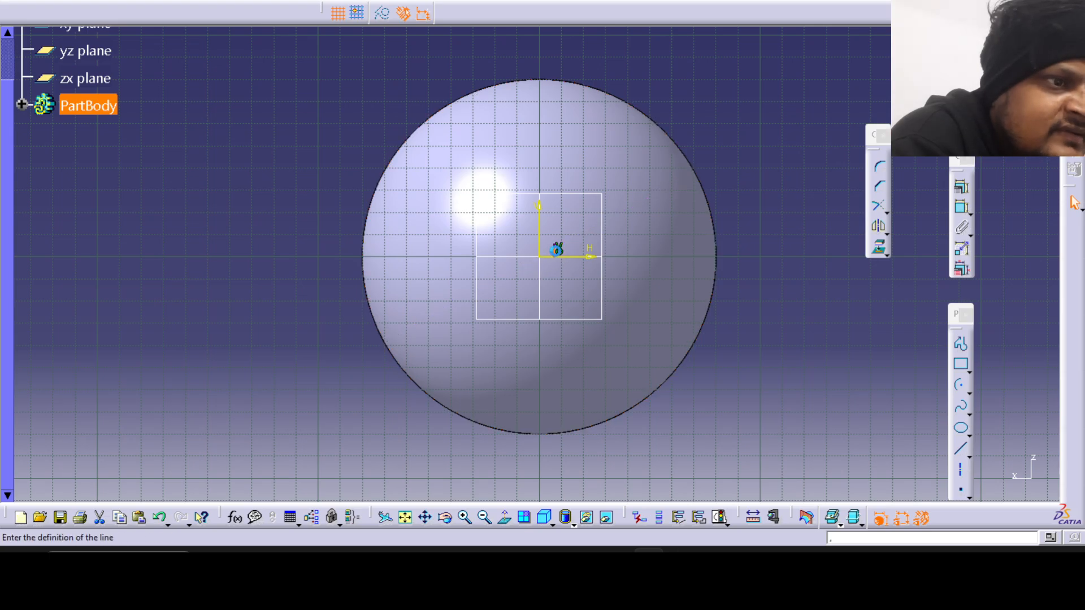
double_click(830, 439)
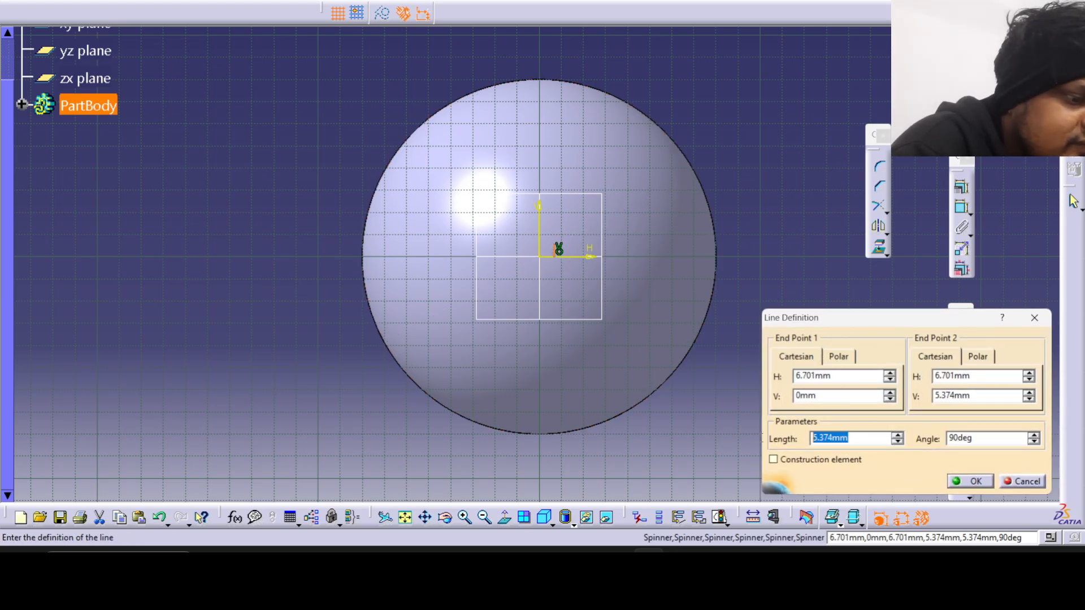
type("5")
key("Return")
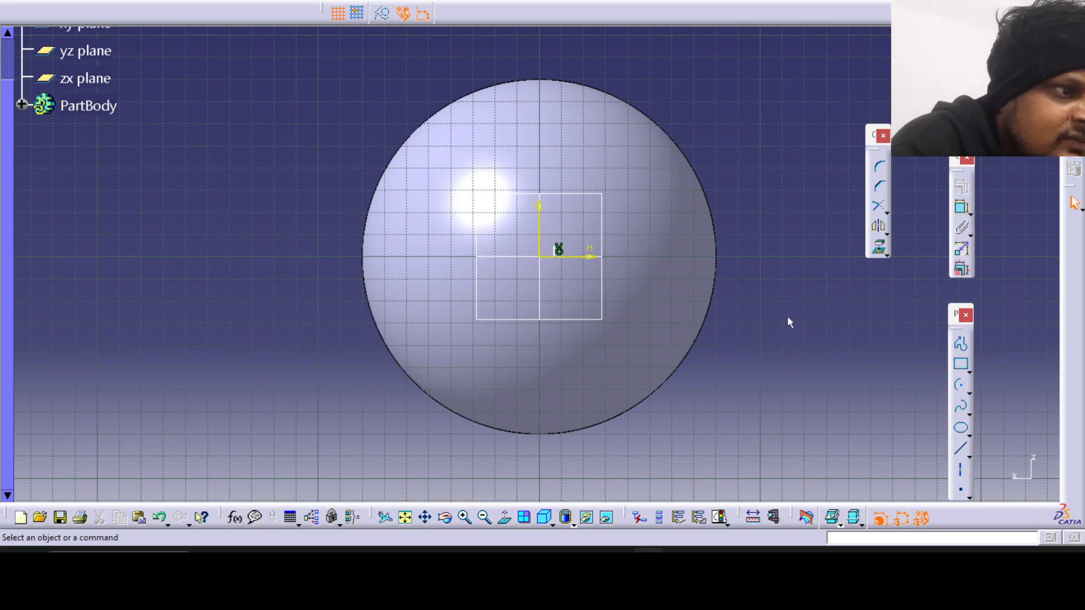
left_click(580, 261)
middle_click_drag(735, 298, 703, 226)
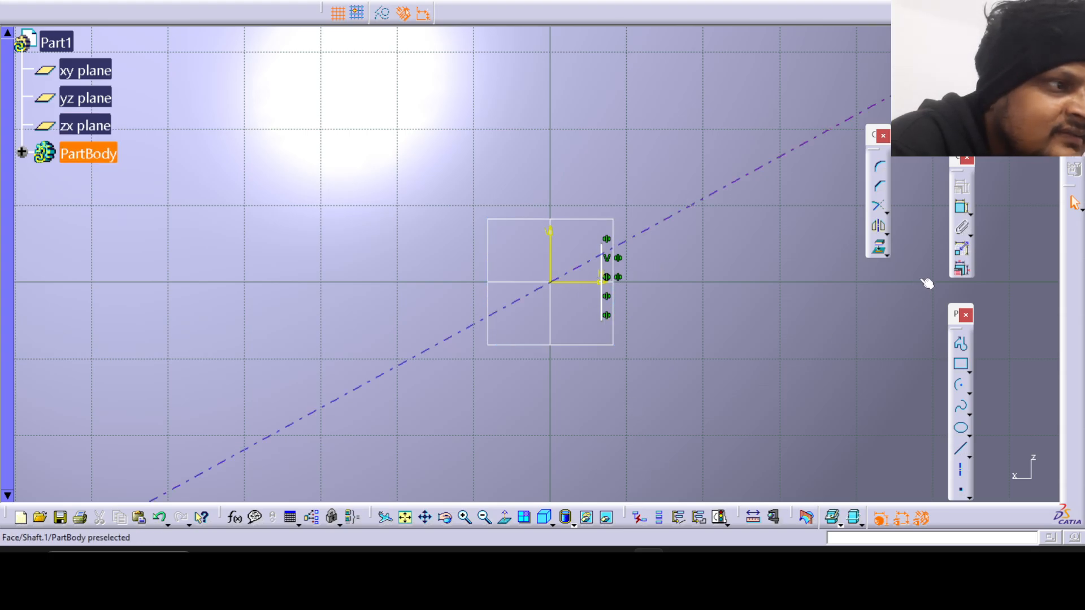
Constrain the mirrored vertical line to a distance of 10 mm from the vertical axis.
left_click(961, 208)
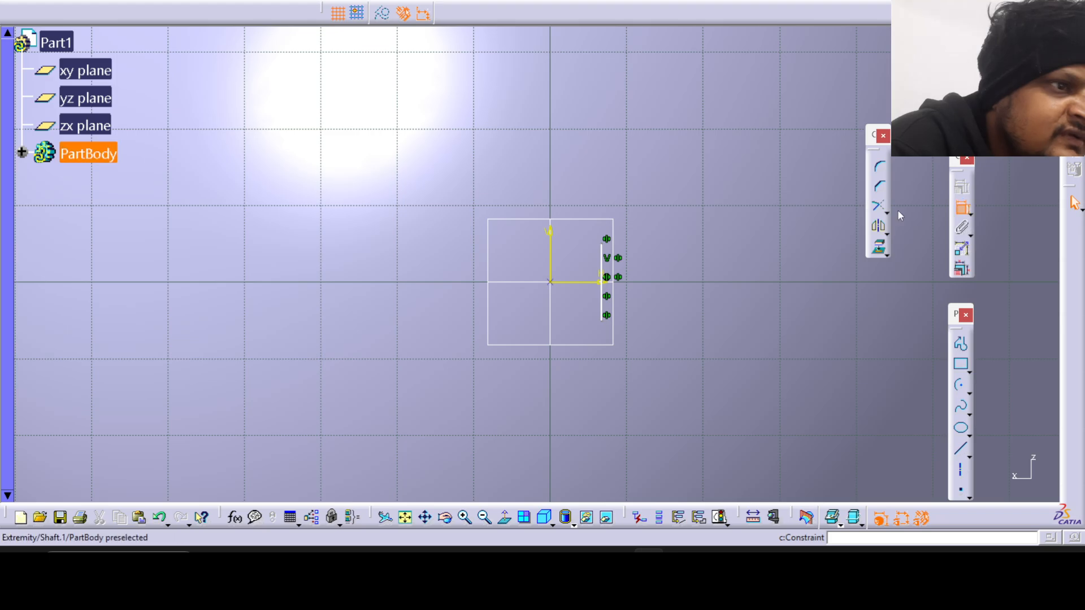
left_click(551, 259)
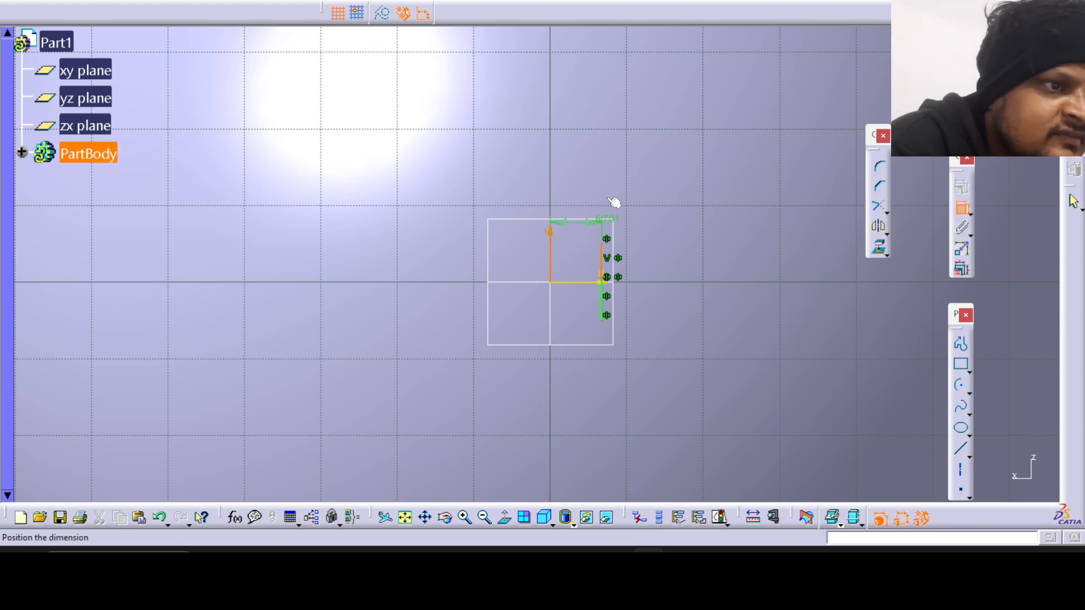
left_click(603, 174)
double_click(582, 165)
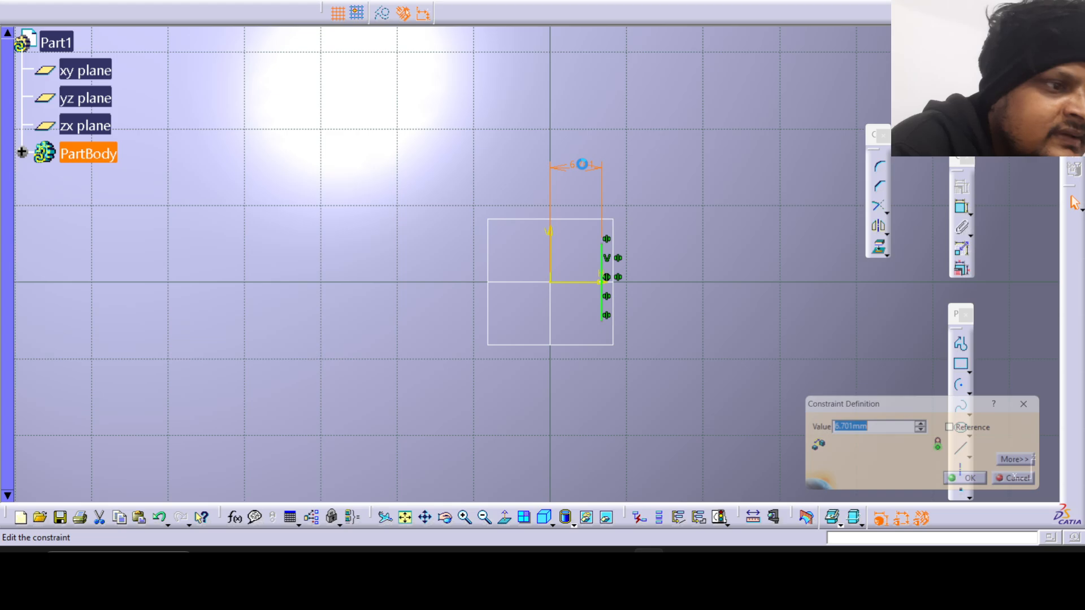
type("10")
key("Return")
right_click(600, 218)
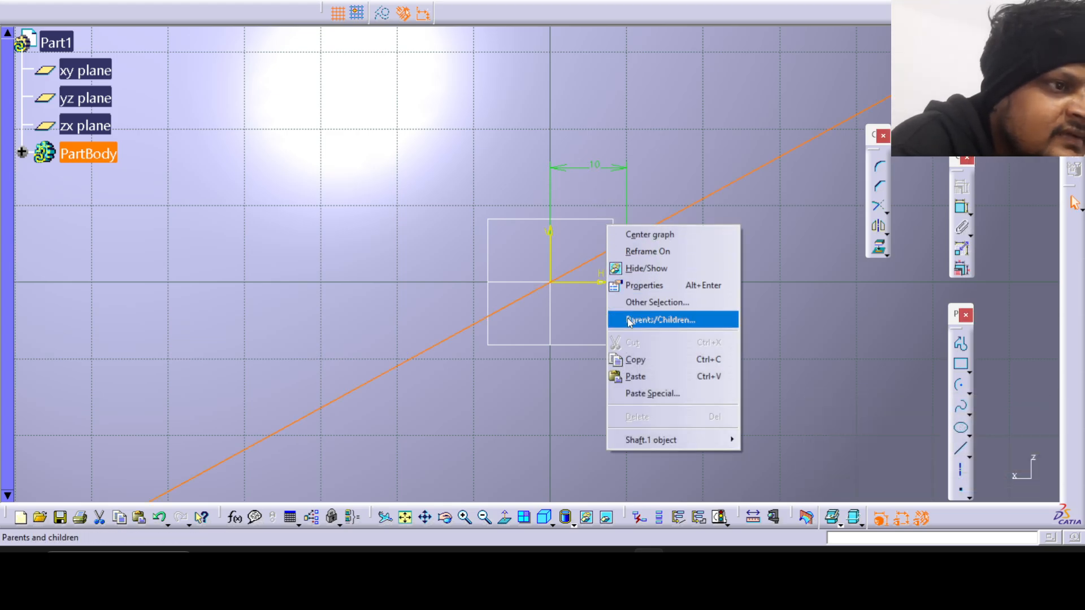
Inspect the slot-end line on the dome and check the slot's extent against the drawing's top and shaded views.
mouse_move(591, 233)
middle_mouse_down()
mouse_move(585, 226)
mouse_move(574, 243)
mouse_move(545, 312)
mouse_move(486, 236)
mouse_move(339, 209)
mouse_move(551, 237)
middle_mouse_up()
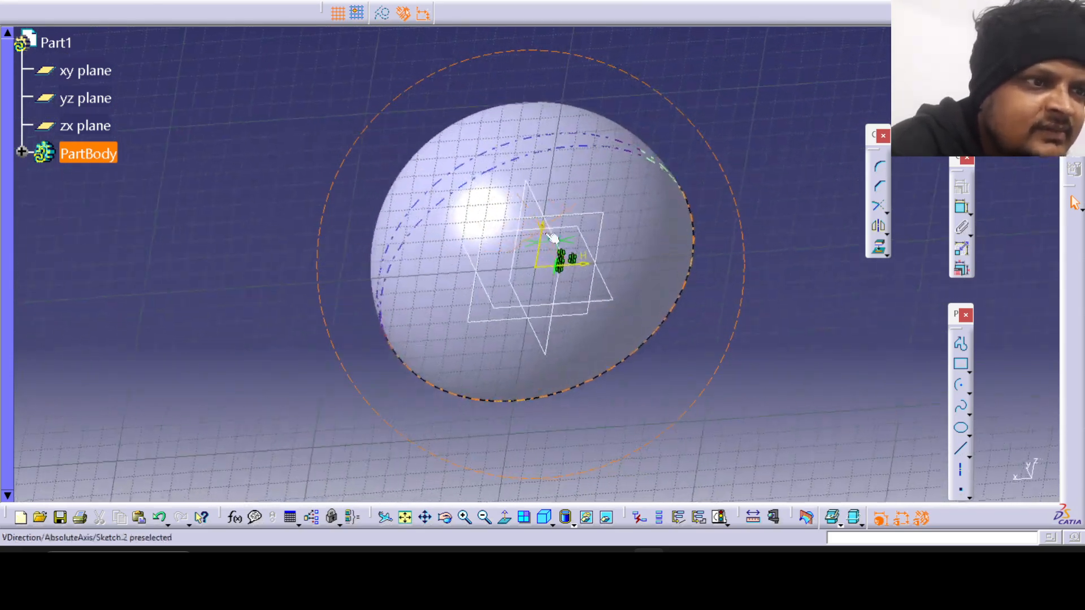
left_click(504, 517)
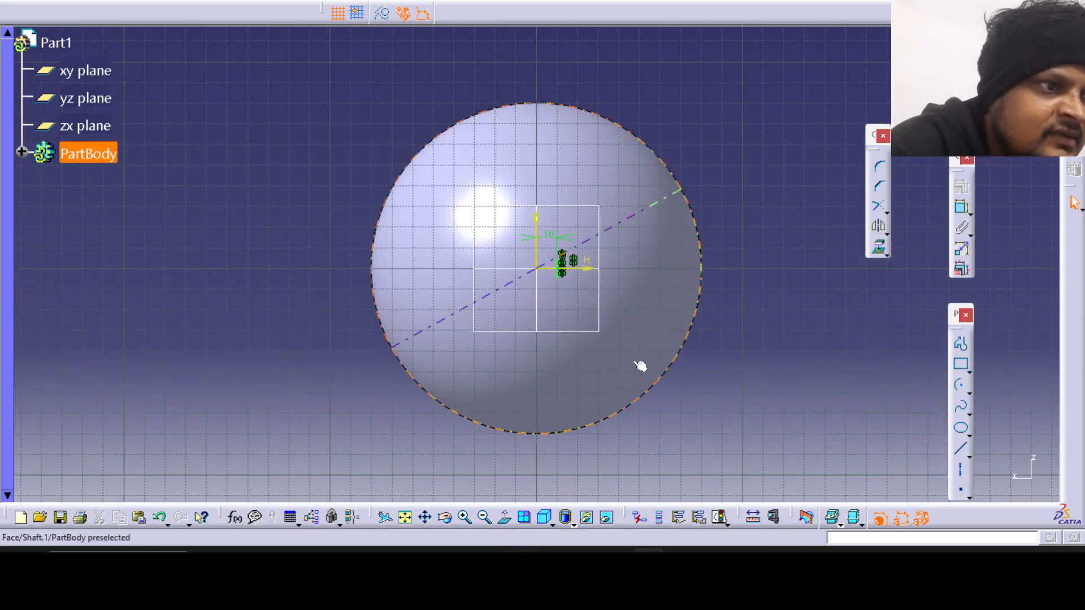
middle_click(633, 380)
middle_click_drag(573, 359, 605, 434)
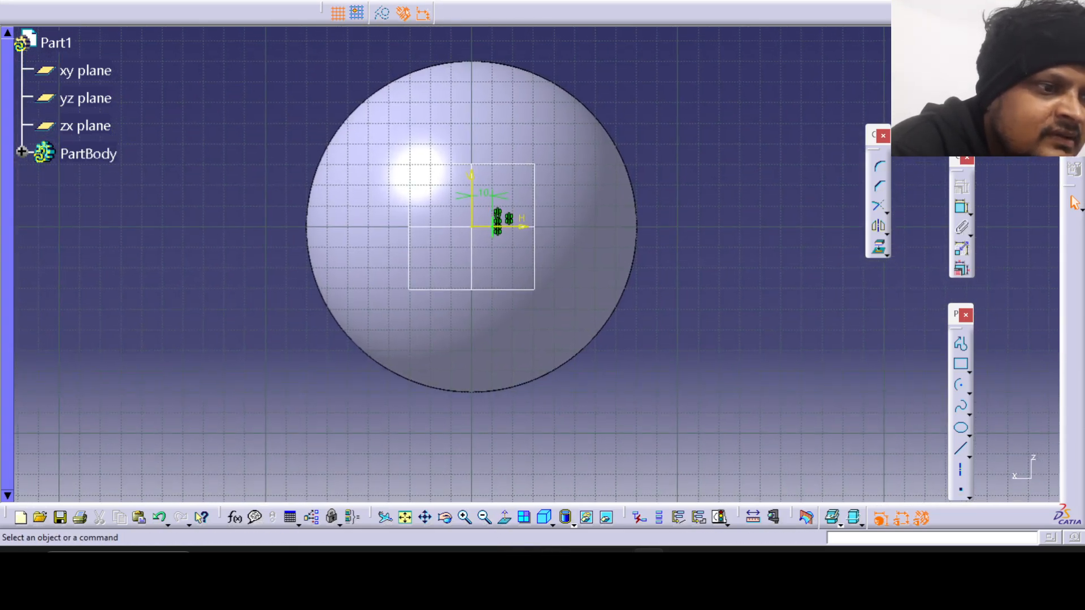
left_click(680, 563)
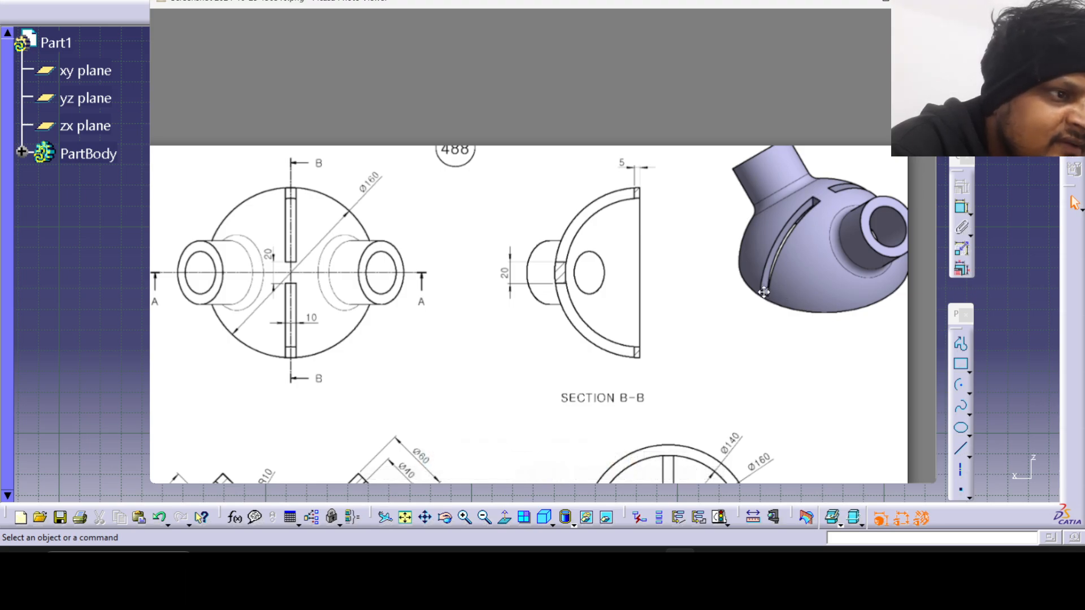
key("Escape")
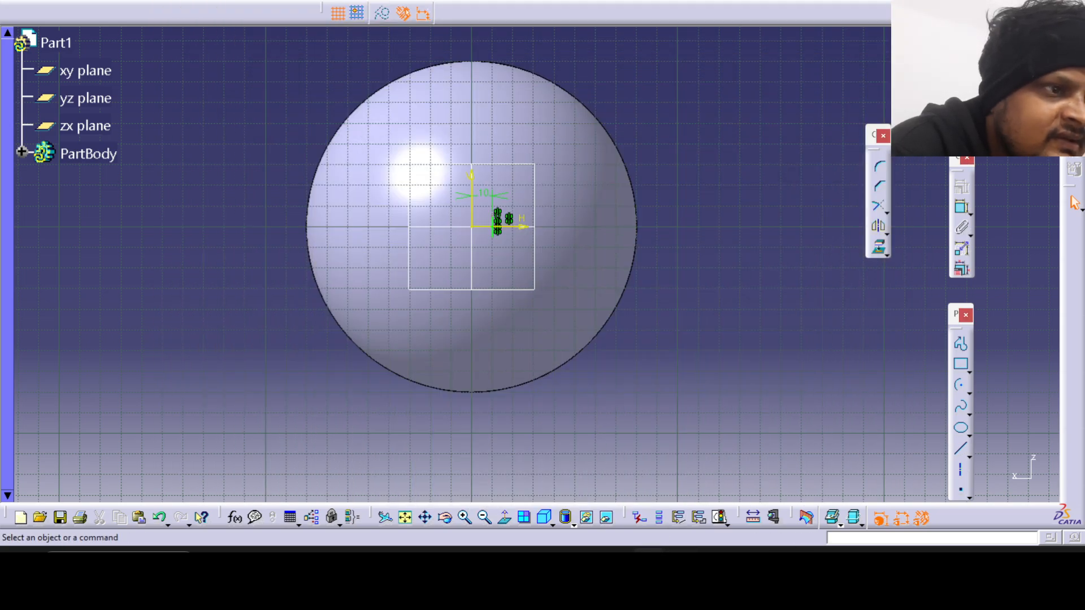
left_click(680, 555)
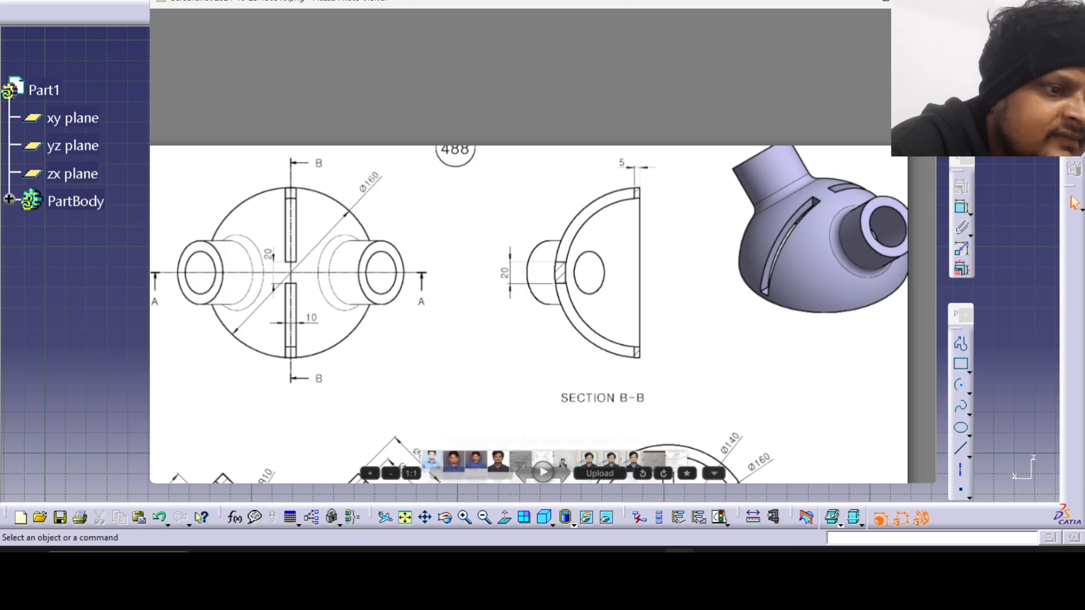
key("Escape")
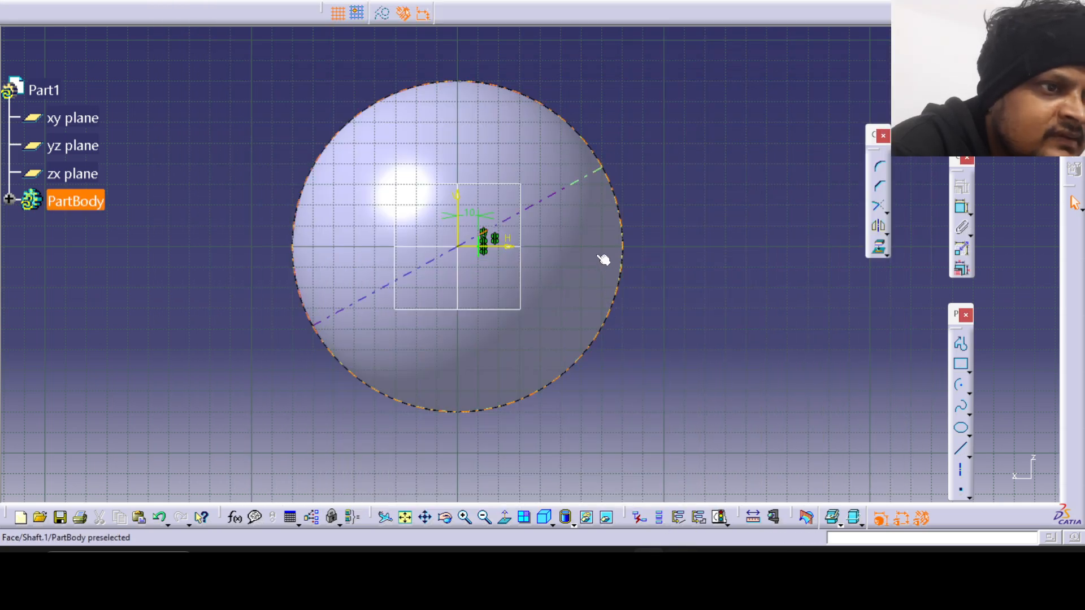
Draw a horizontal line from the upper end of the vertical line outward to just past the dome's outer edge.
left_click(961, 450)
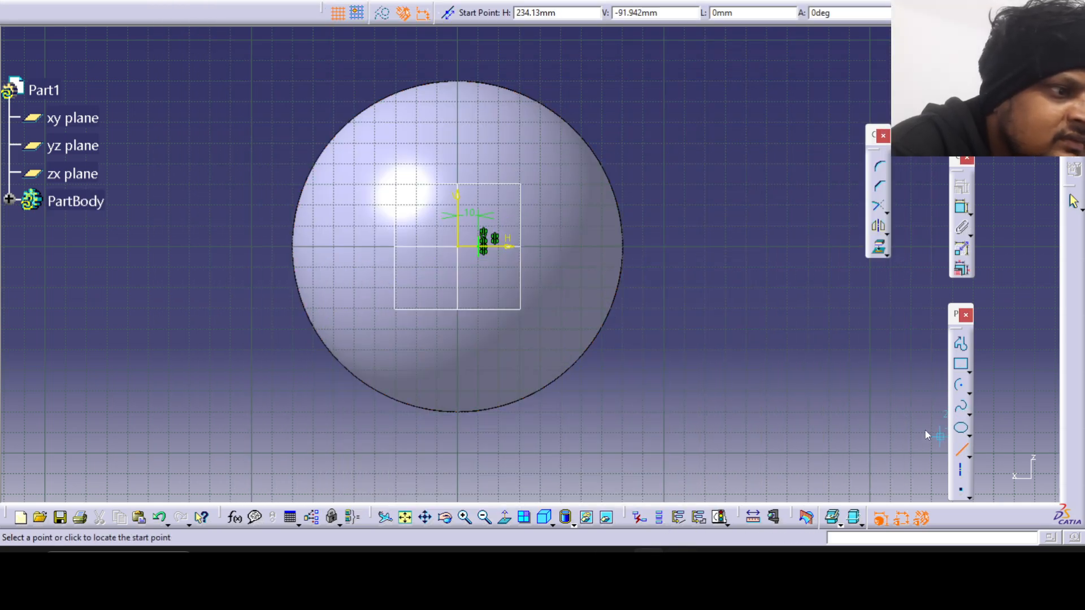
left_click(484, 237)
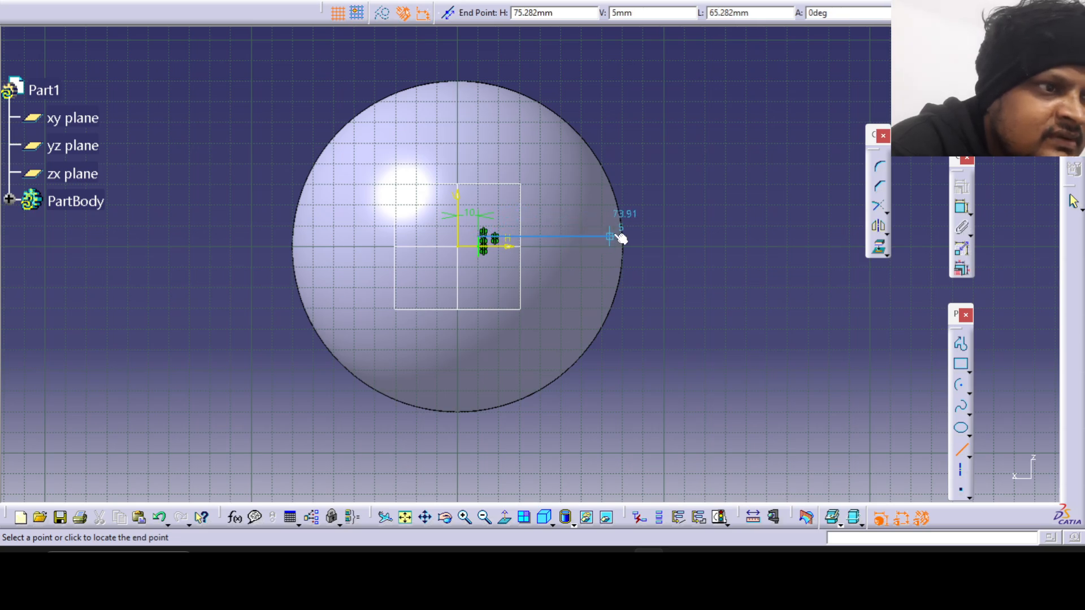
left_click(643, 236)
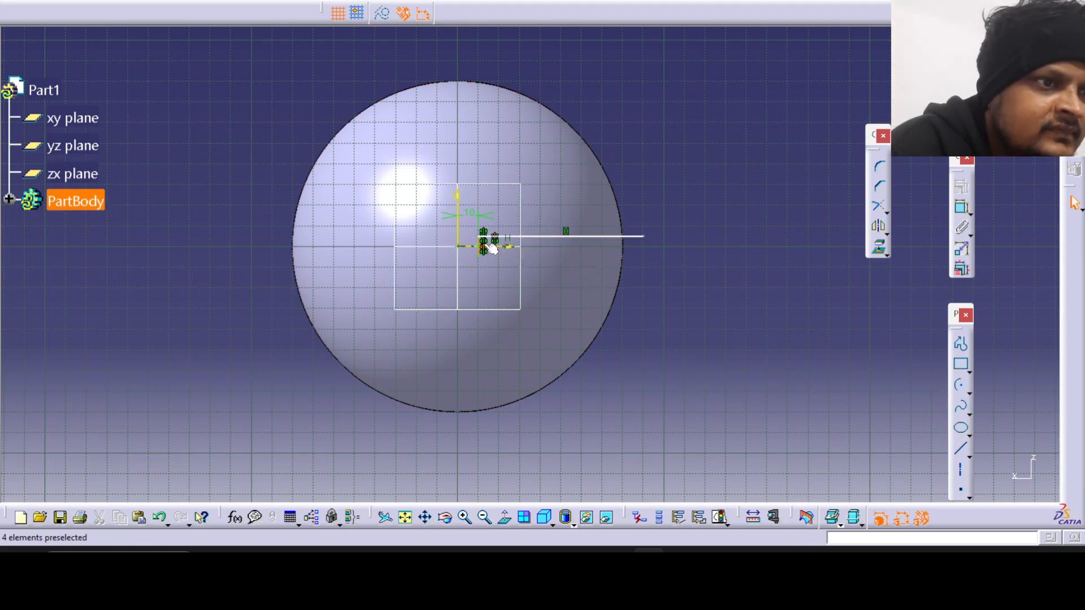
Draw the slot's lower horizontal line about 80 mm long, close the outer end with a vertical line and exit the sketch.
left_click(961, 449)
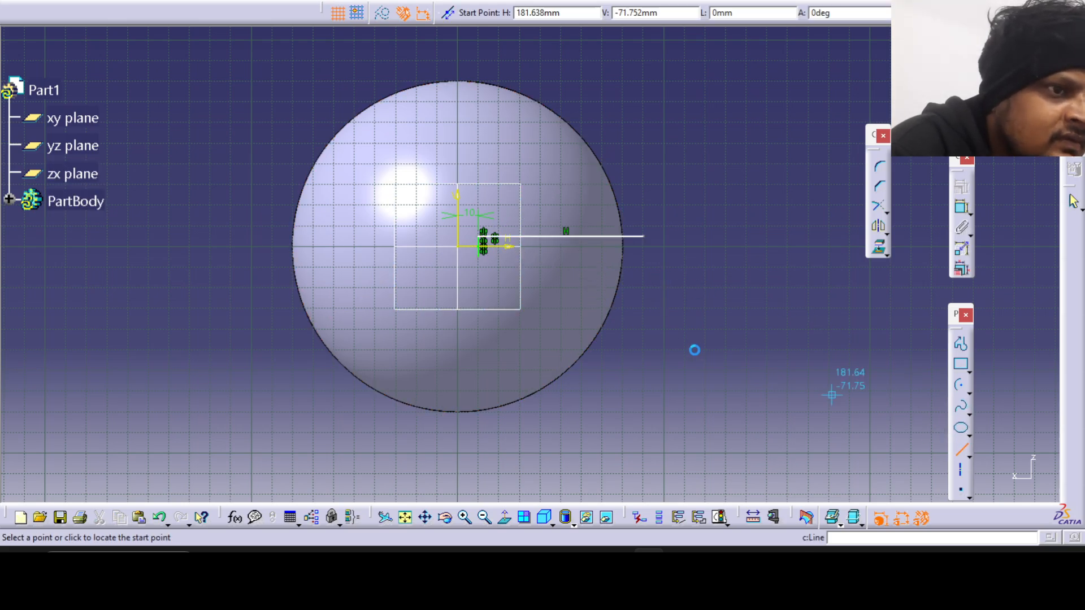
left_click(482, 256)
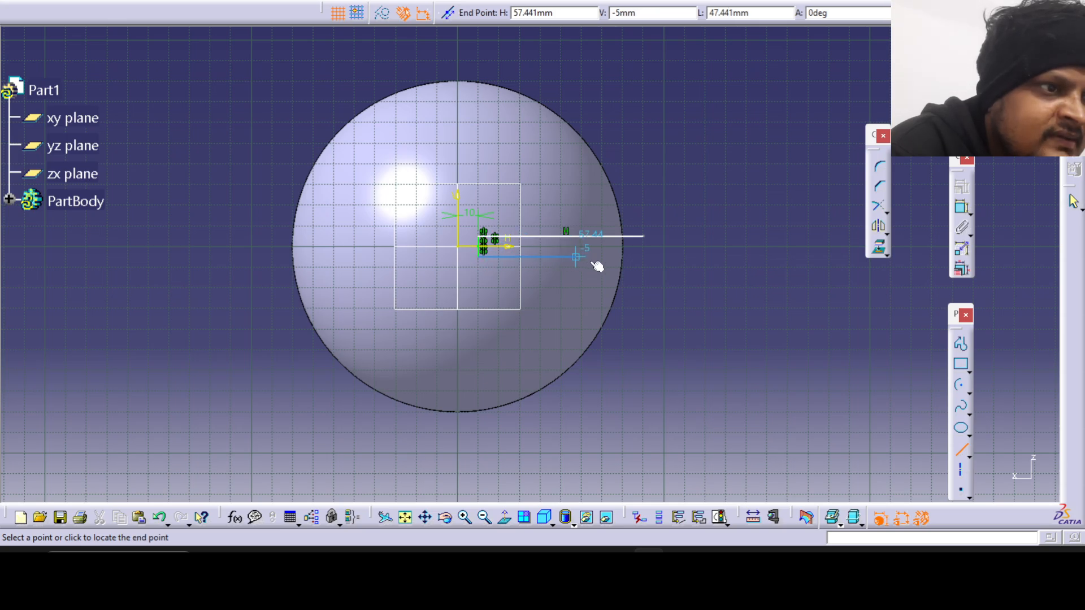
left_click(644, 257)
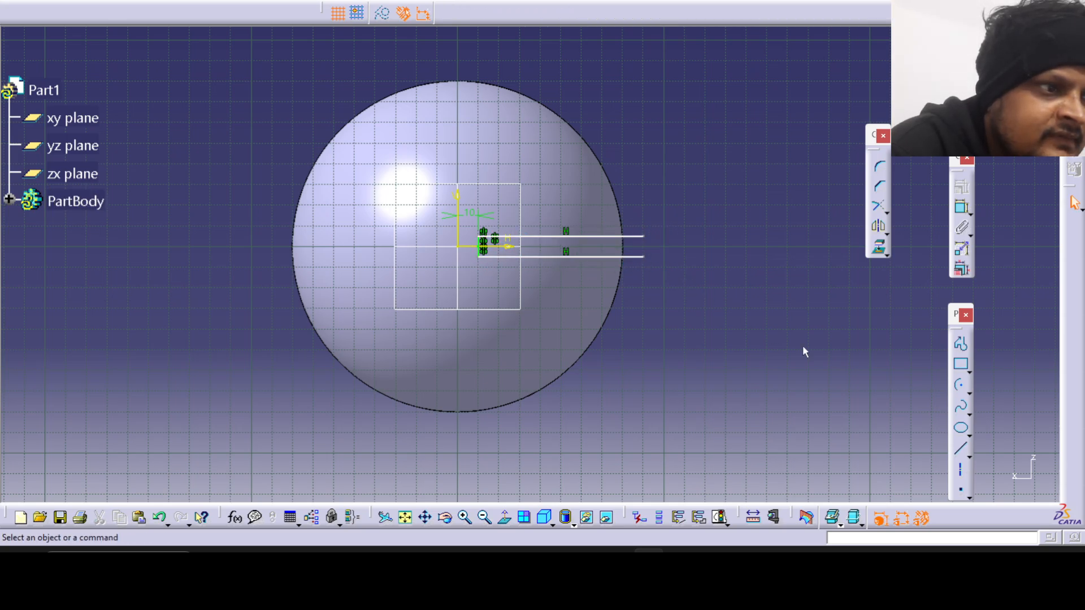
left_click(962, 449)
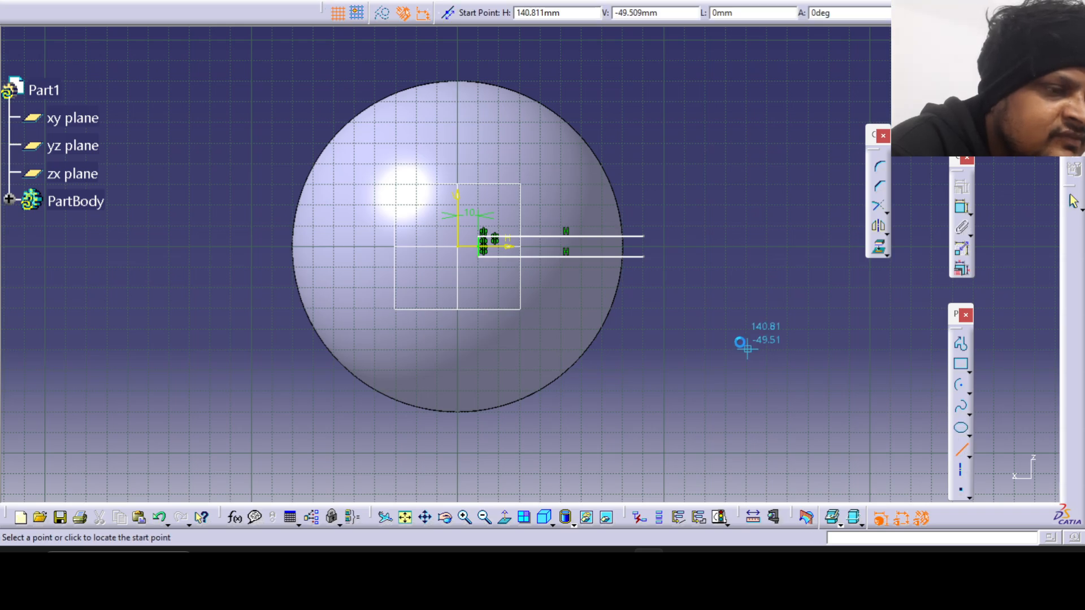
left_click(644, 257)
left_click(648, 237)
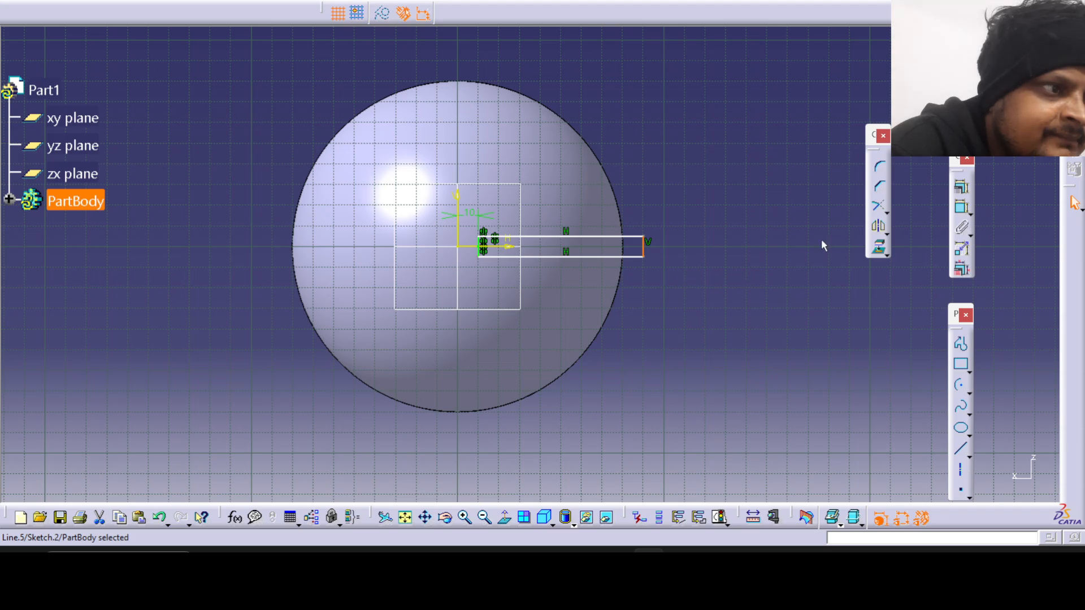
left_click(1074, 201)
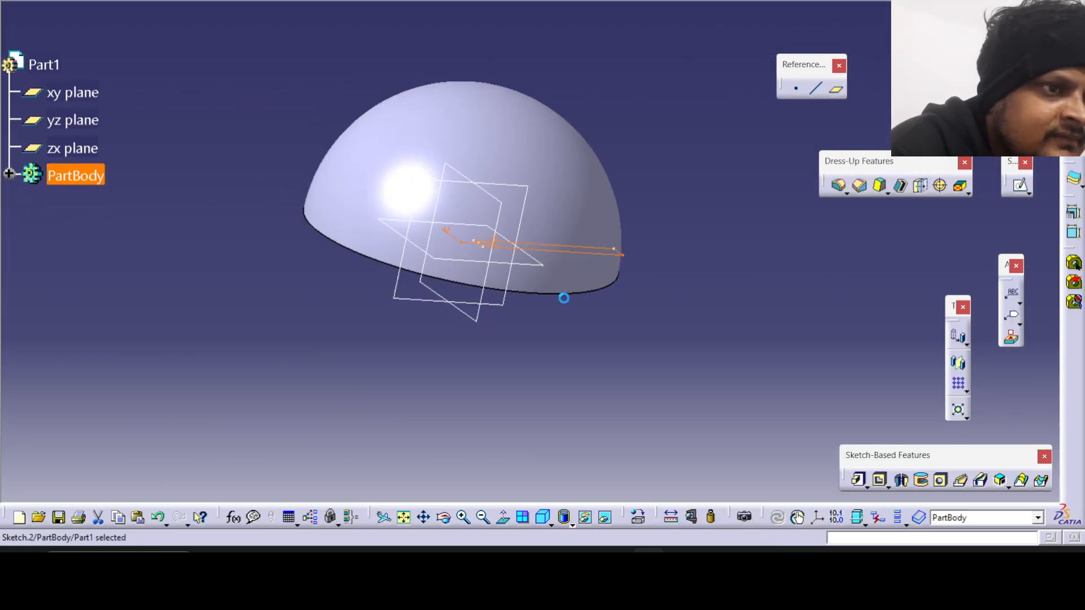
Start a Pocket from the slot sketch, reverse its direction towards the dome, set the depth to 150 mm and preview it.
mouse_move(565, 294)
middle_mouse_down()
mouse_move(374, 128)
mouse_move(339, 145)
mouse_move(351, 293)
mouse_move(593, 359)
mouse_move(589, 296)
mouse_move(474, 267)
mouse_move(607, 280)
middle_mouse_up()
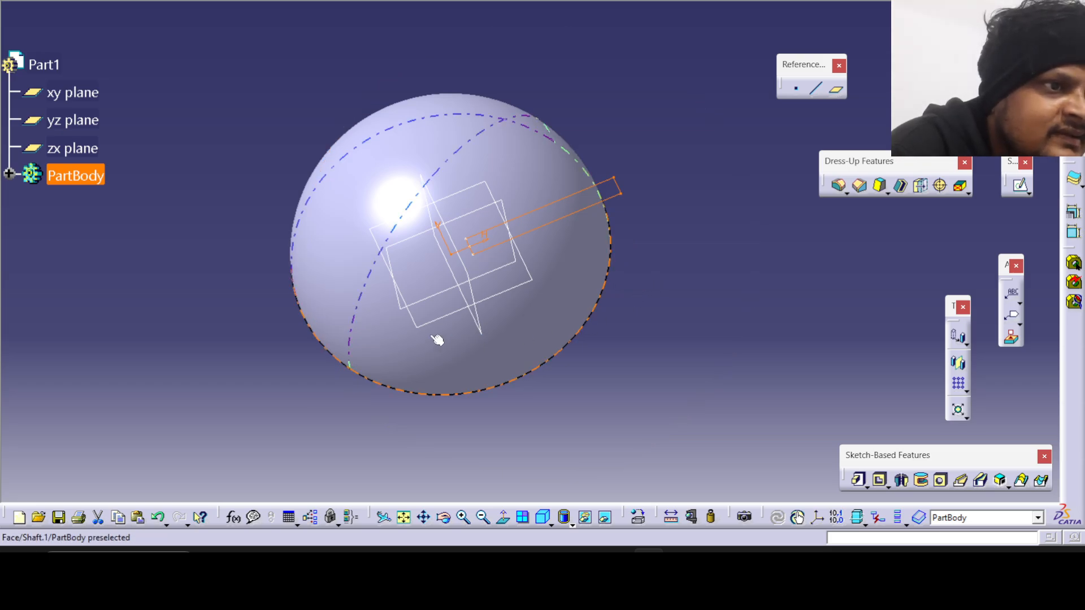
middle_click_drag(436, 337, 528, 242)
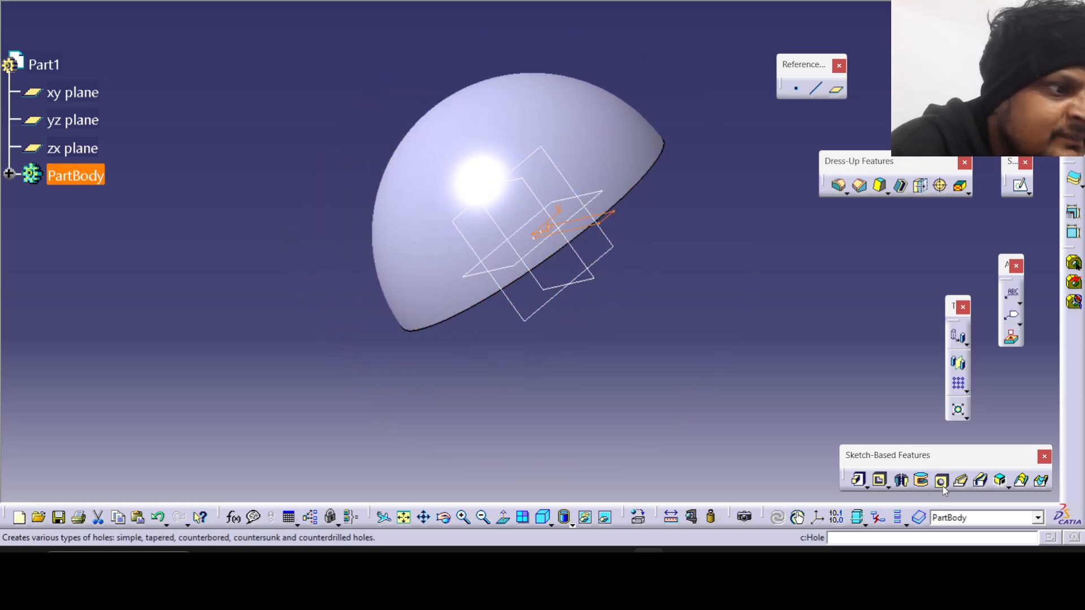
left_click(880, 481)
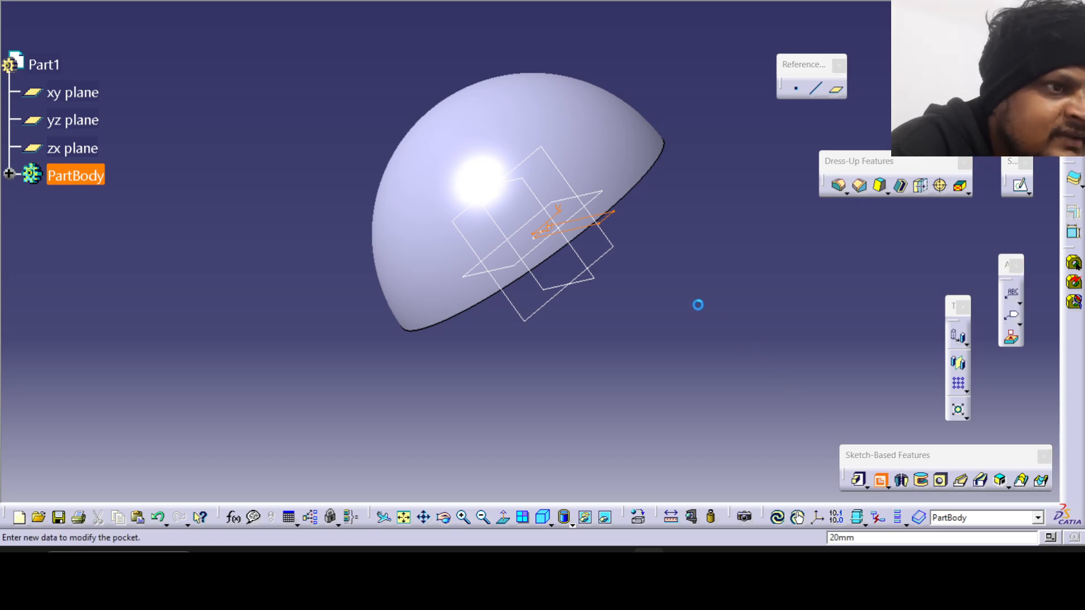
middle_click_drag(698, 303, 678, 325)
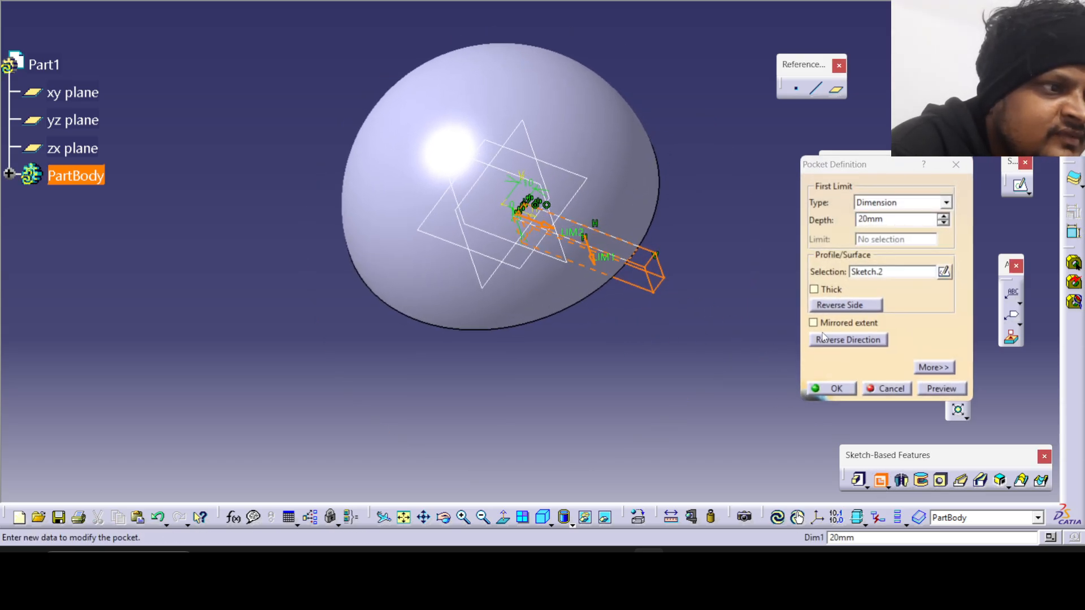
left_click(826, 340)
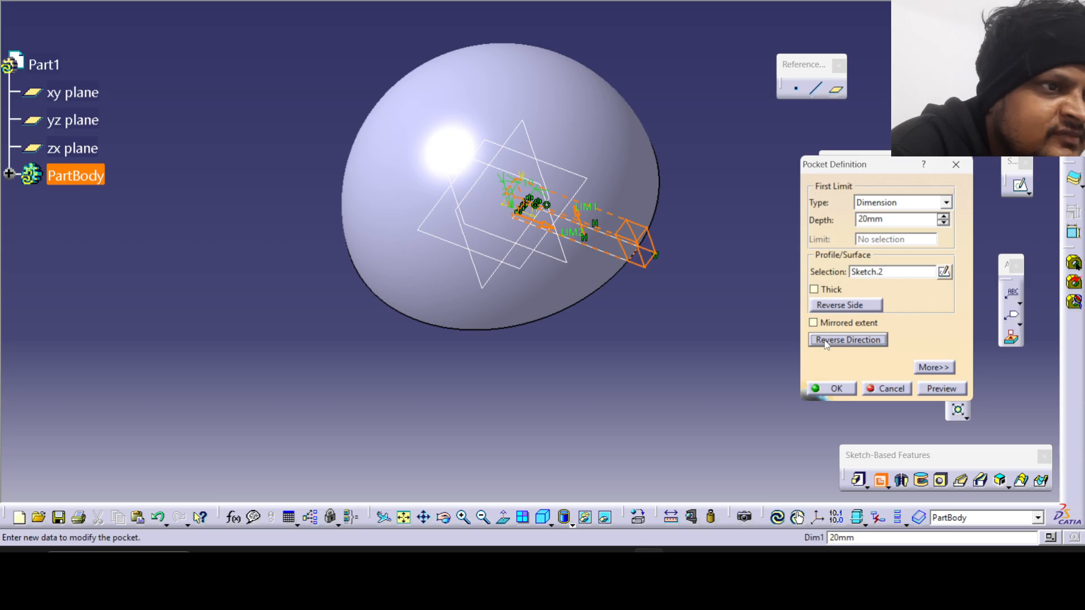
left_click(944, 217)
left_click_drag(921, 221, 797, 221)
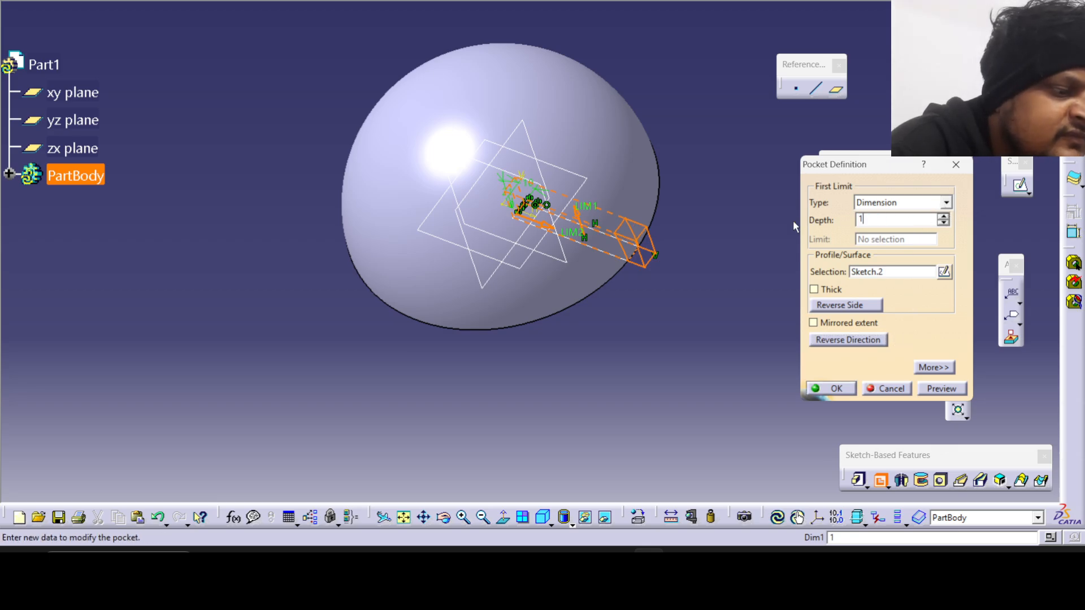
left_click(941, 390)
middle_click_drag(588, 316, 654, 249)
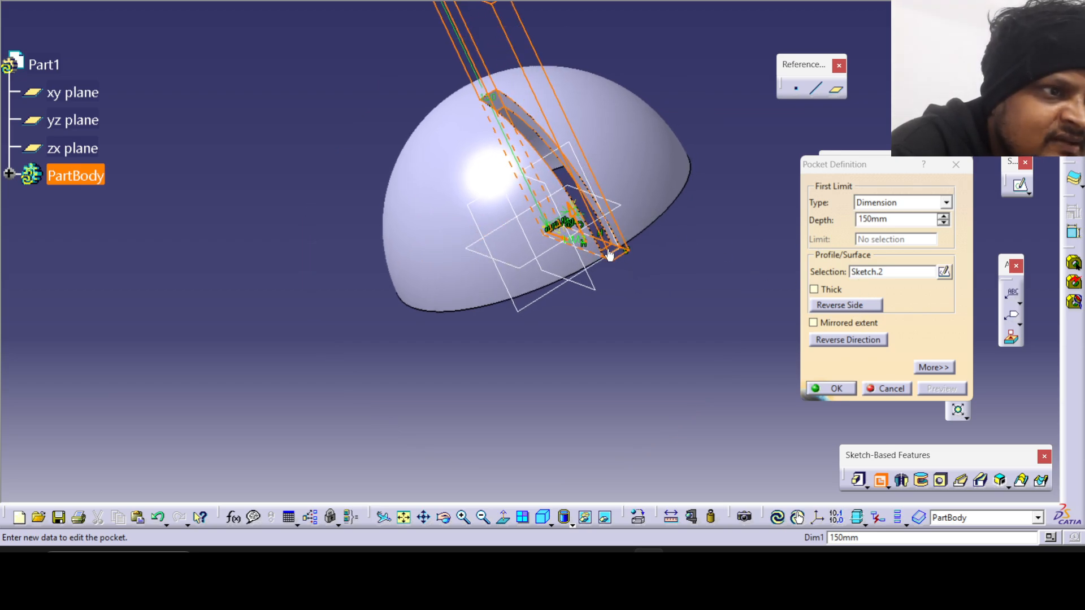
Check the slot's rim offset in the reference drawing, set the pocket's second limit depth to -5 mm and create the pocket.
left_click(680, 560)
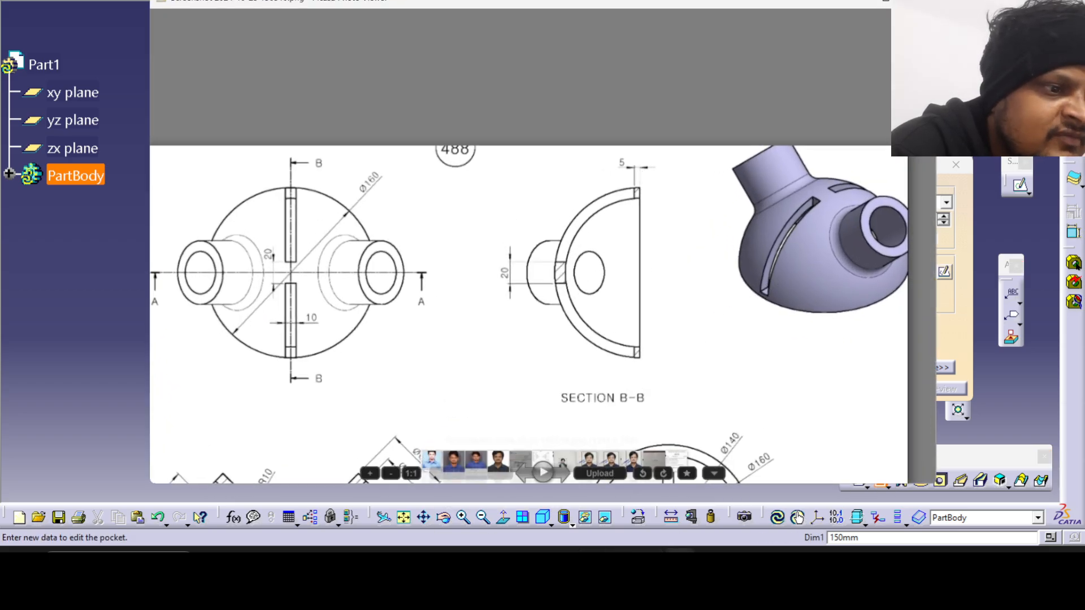
left_click(680, 560)
left_click(926, 369)
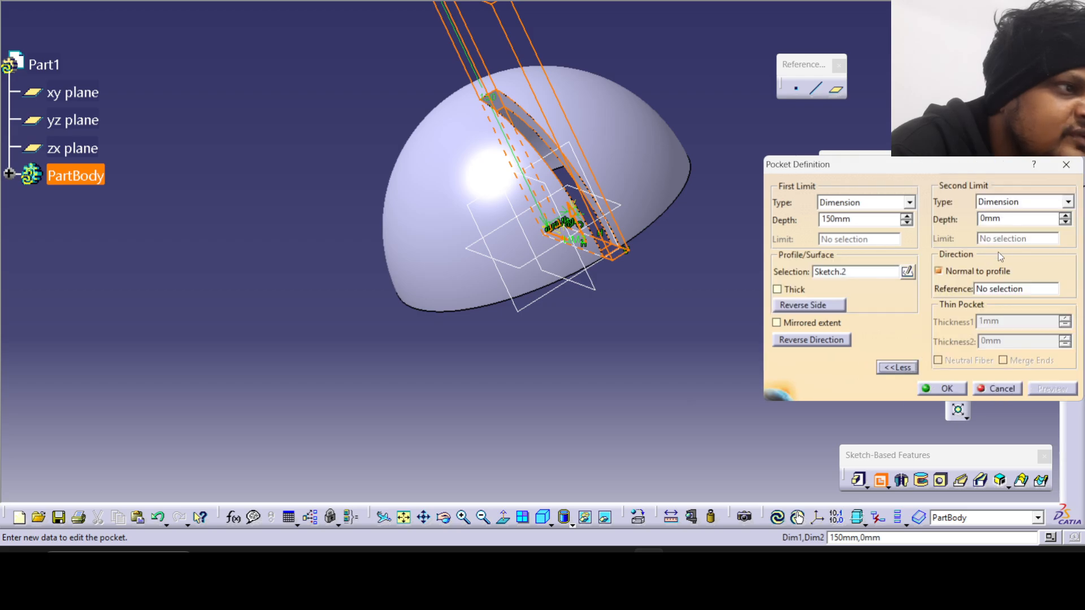
left_click(1063, 217)
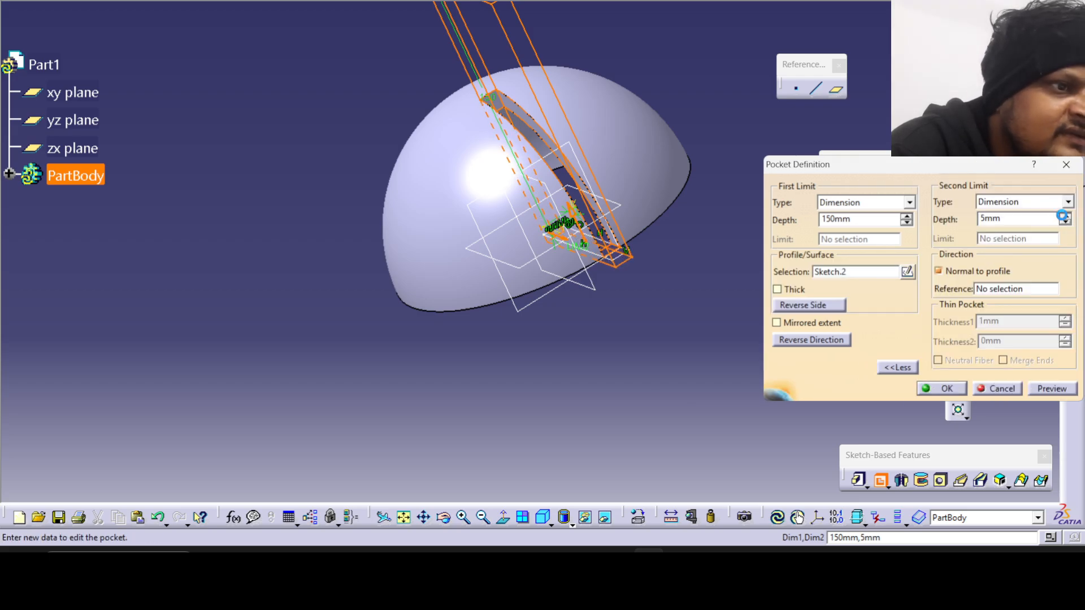
left_click(1065, 223)
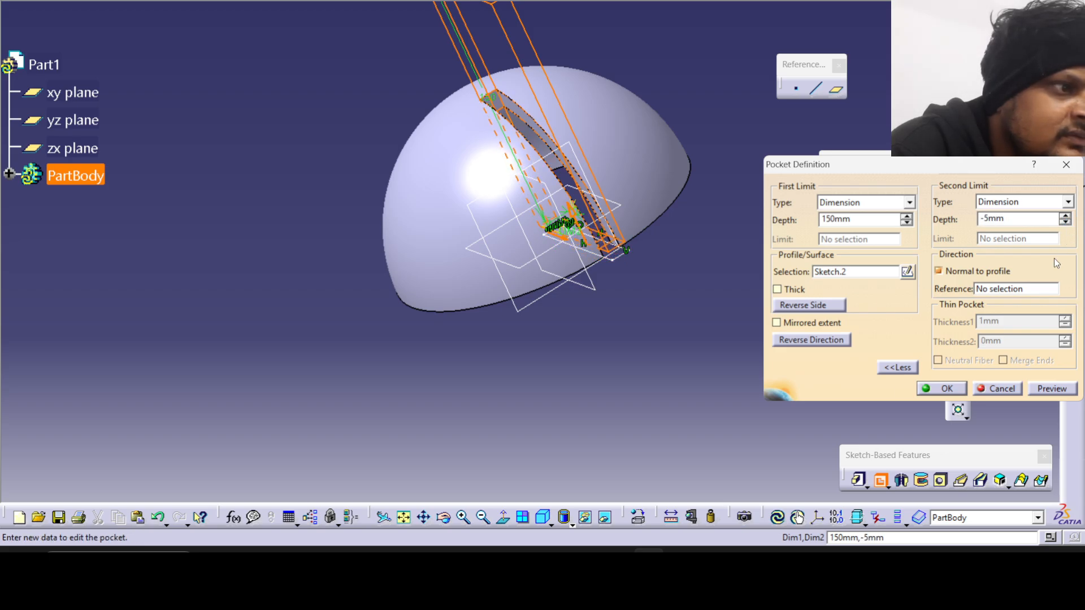
left_click(1044, 390)
left_click(956, 393)
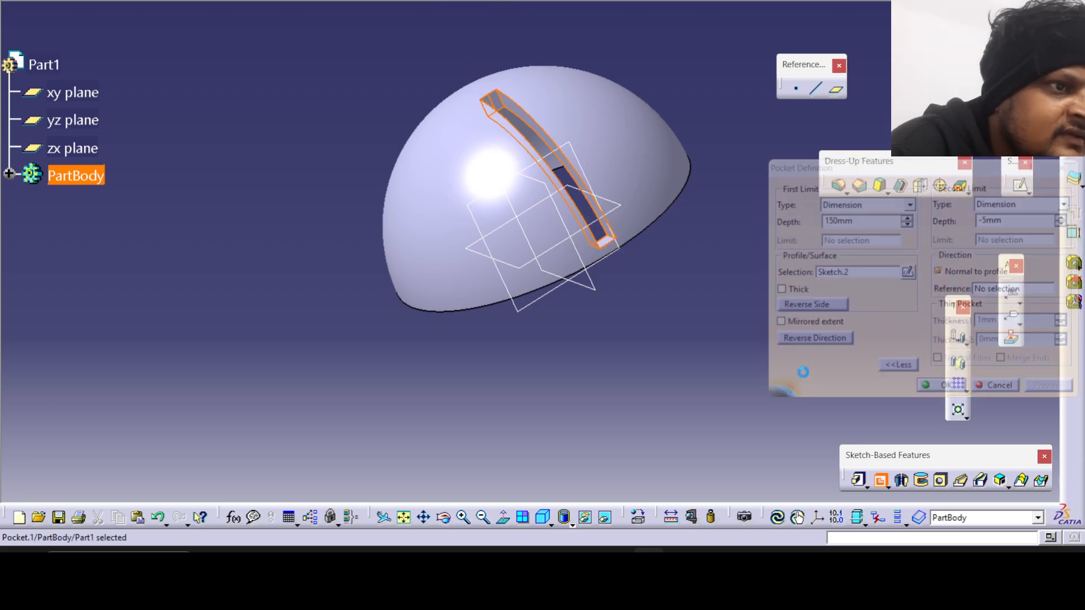
Mirror the slot pocket to the opposite side of the dome about the reference plane perpendicular to the slot's length.
middle_click_drag(571, 324, 395, 361)
left_click(10, 175)
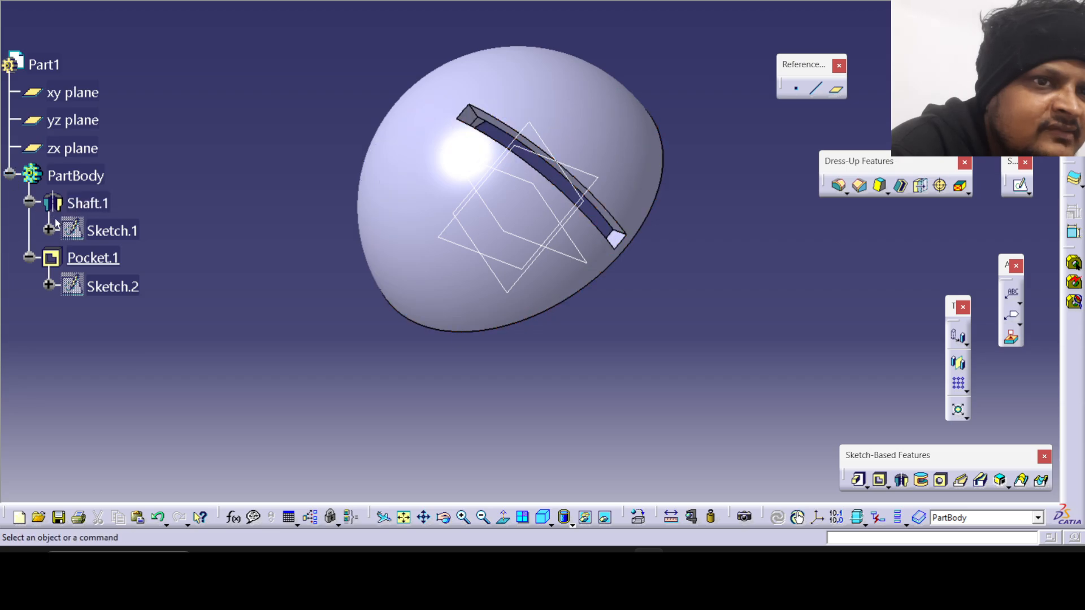
left_click(94, 258)
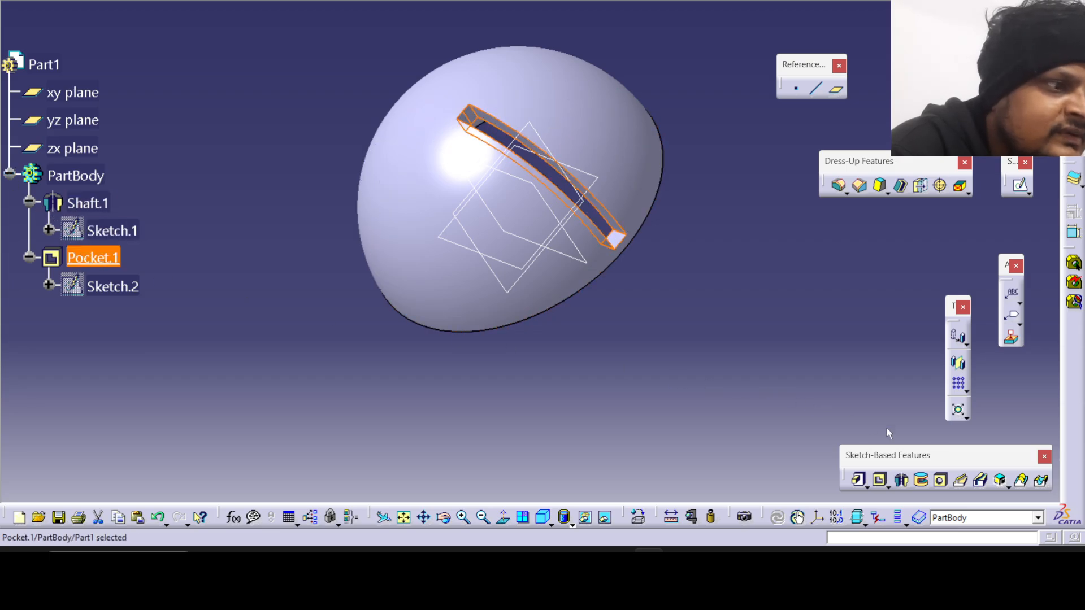
left_click(961, 367)
middle_click_drag(676, 262, 497, 199)
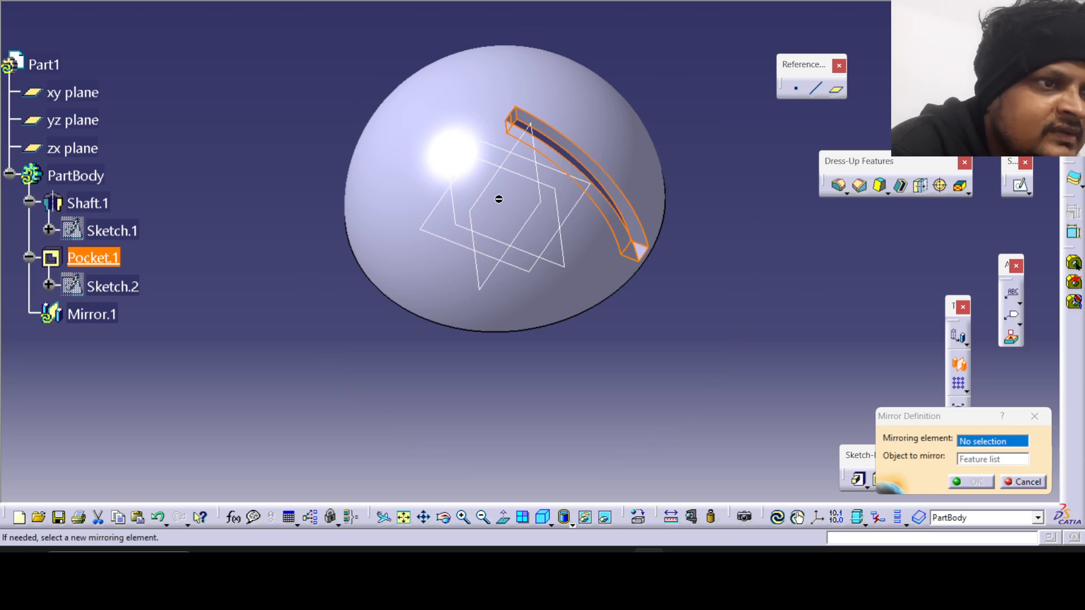
left_click(484, 190)
left_click(968, 482)
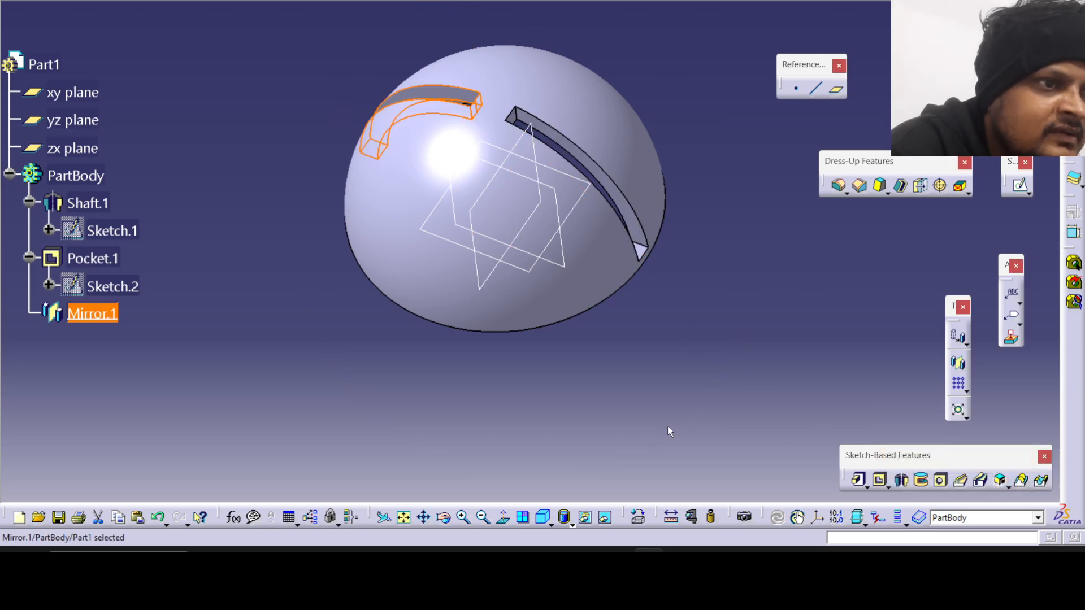
Examine the slotted dome and compare it with the drawing's views, checking the angled tubes' position, angle, length and diameters.
middle_click_drag(387, 317, 578, 343)
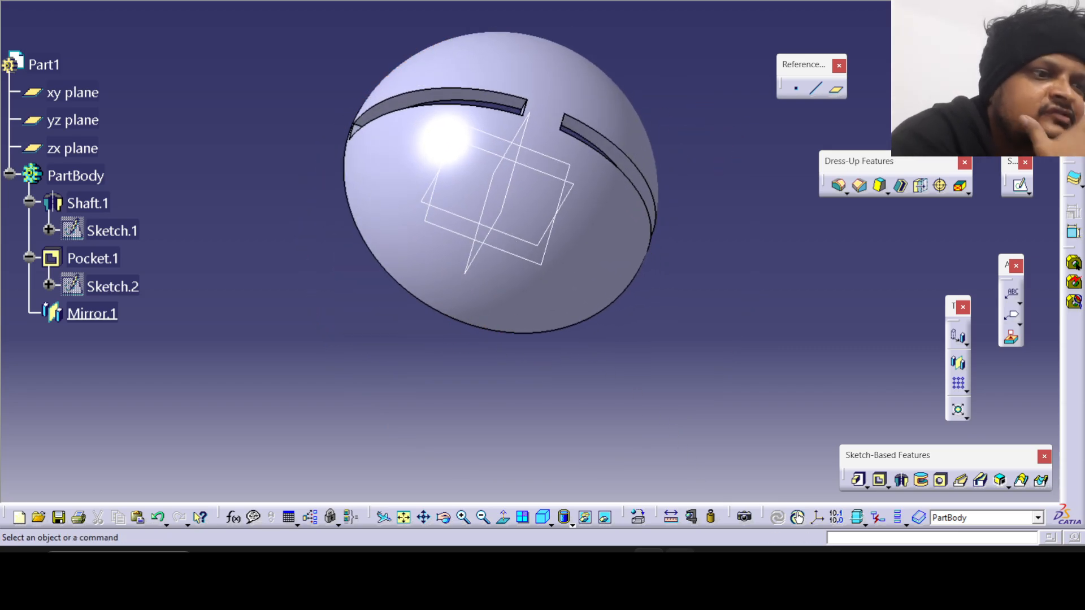
left_click(680, 563)
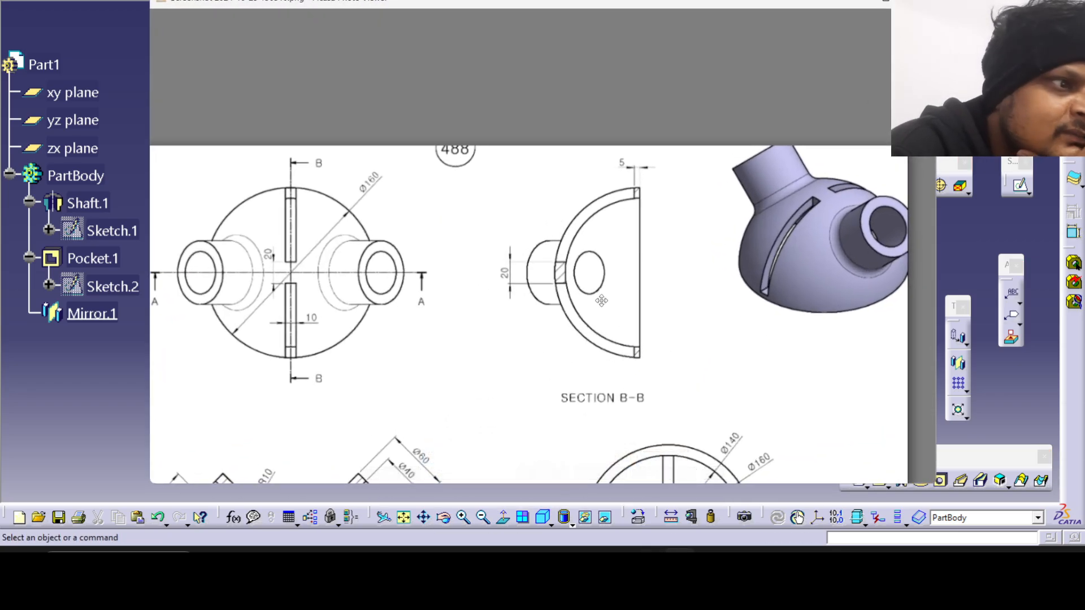
mouse_move(445, 362)
left_mouse_down()
mouse_move(472, 245)
mouse_move(533, 146)
left_mouse_up()
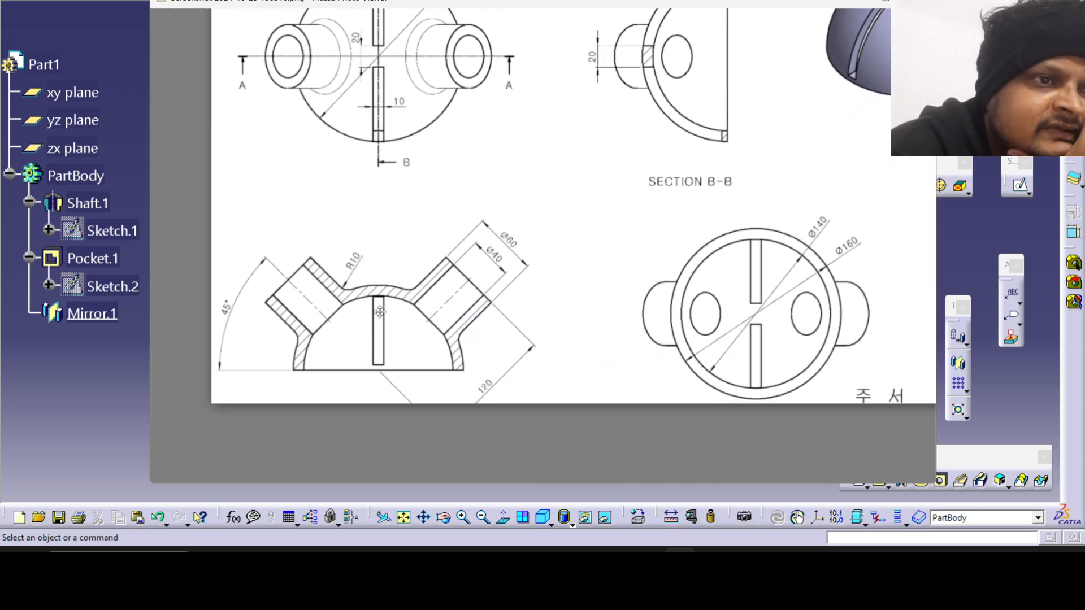
scroll(418, 214, "up", 2)
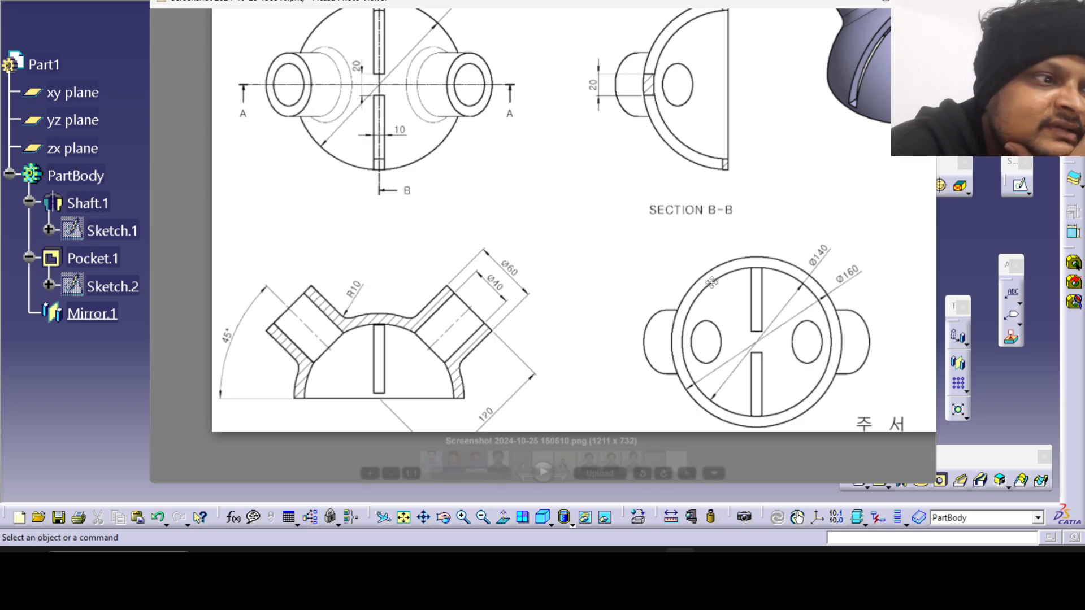
left_click_drag(611, 231, 435, 302)
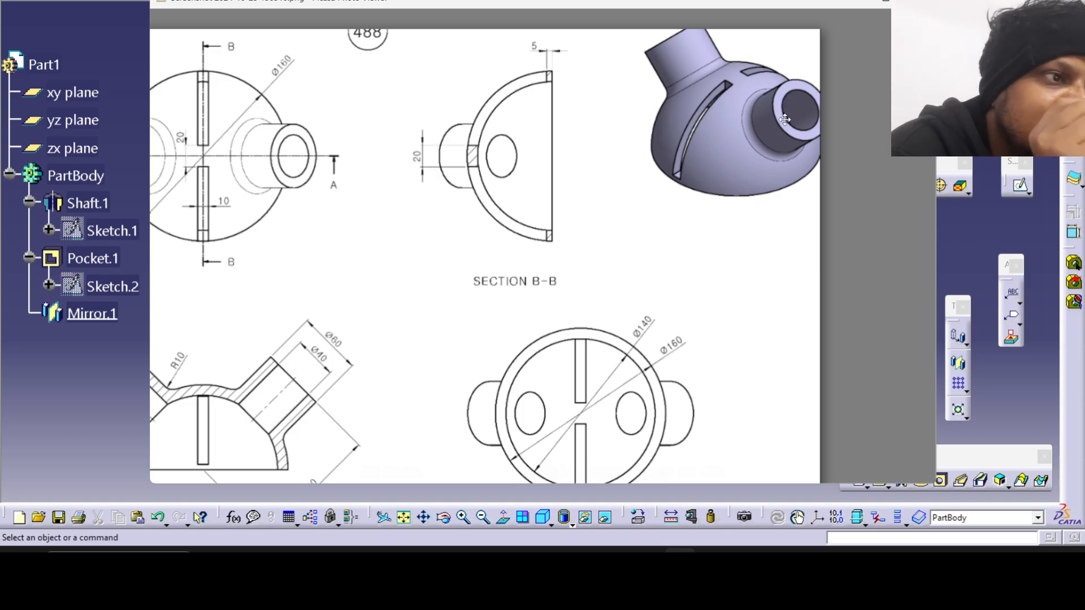
mouse_move(446, 408)
left_mouse_down()
mouse_move(524, 323)
mouse_move(589, 282)
left_mouse_up()
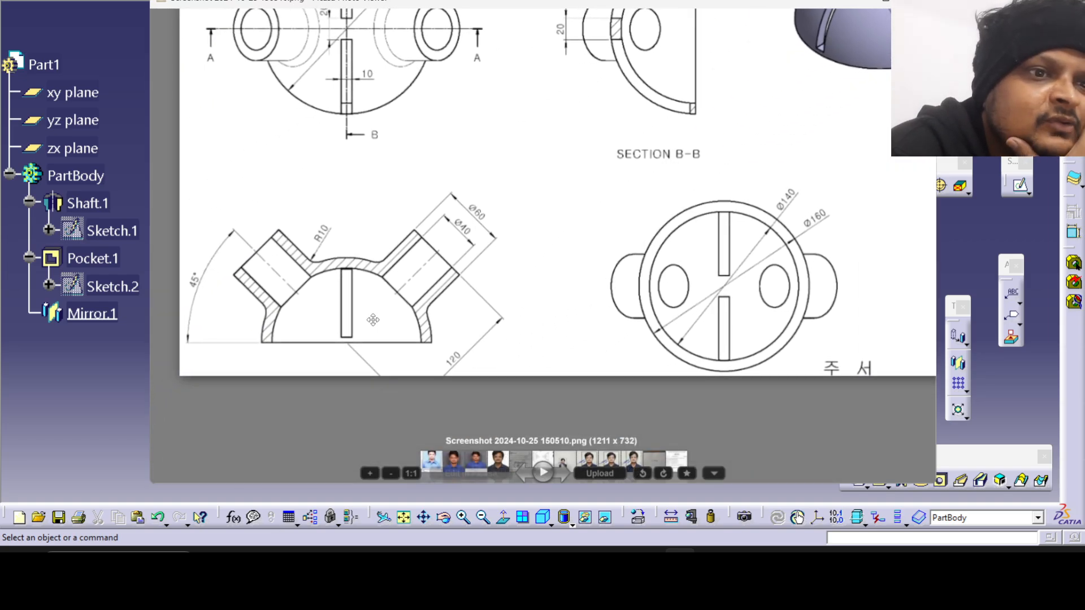
left_click_drag(373, 320, 381, 329)
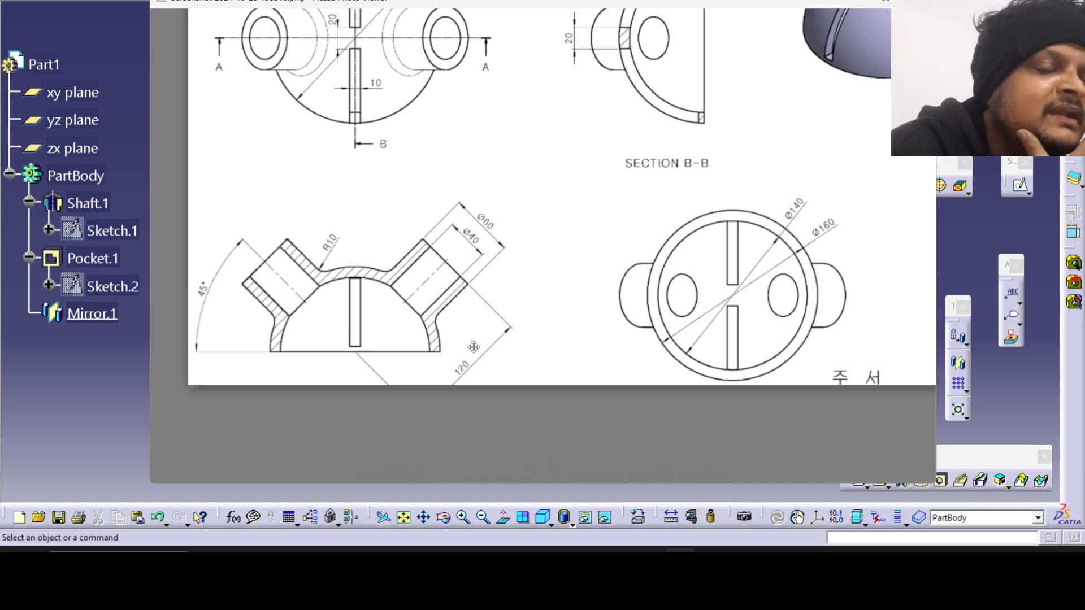
left_click(648, 565)
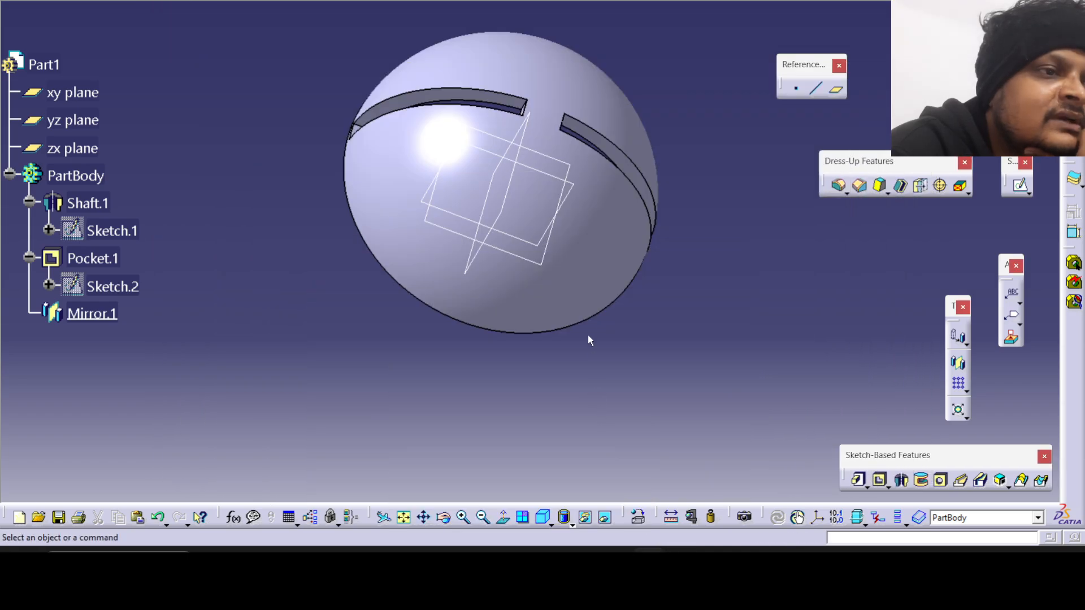
middle_click_drag(567, 318, 525, 317)
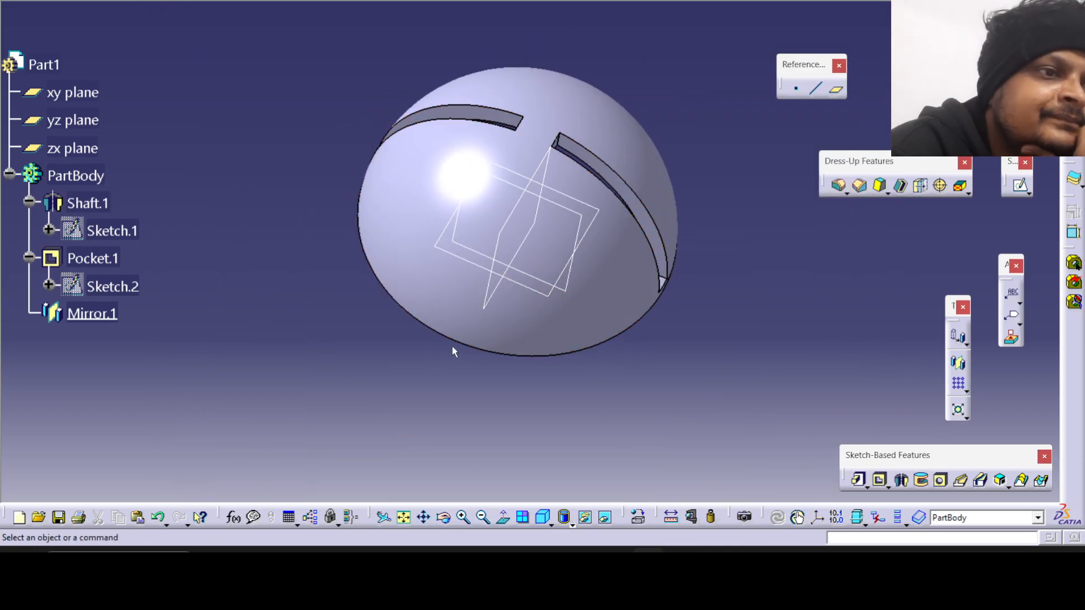
left_click(680, 565)
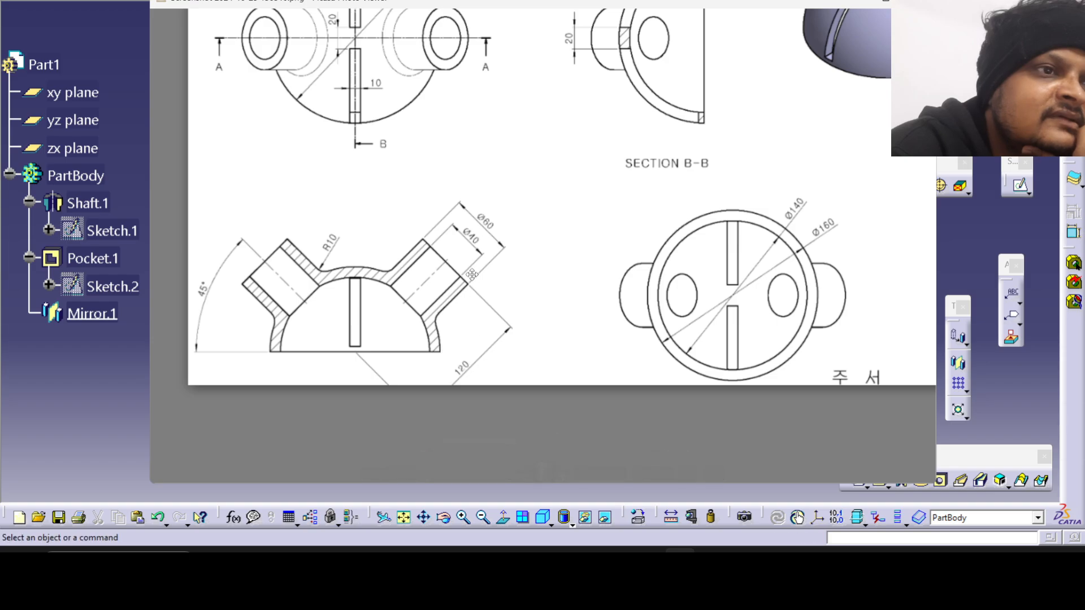
scroll(390, 136, "up", 2)
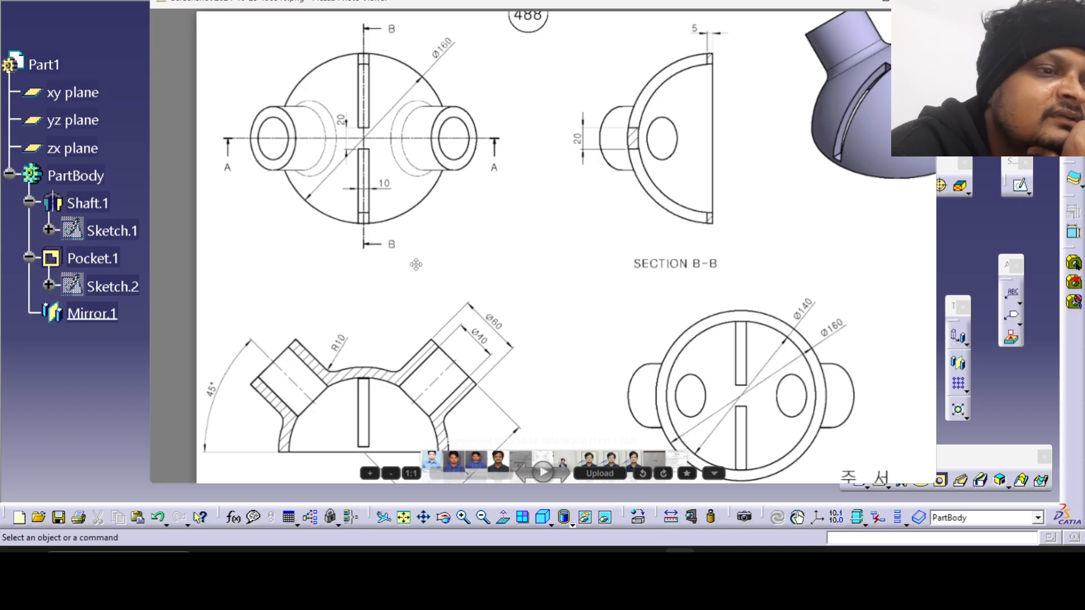
left_click(680, 565)
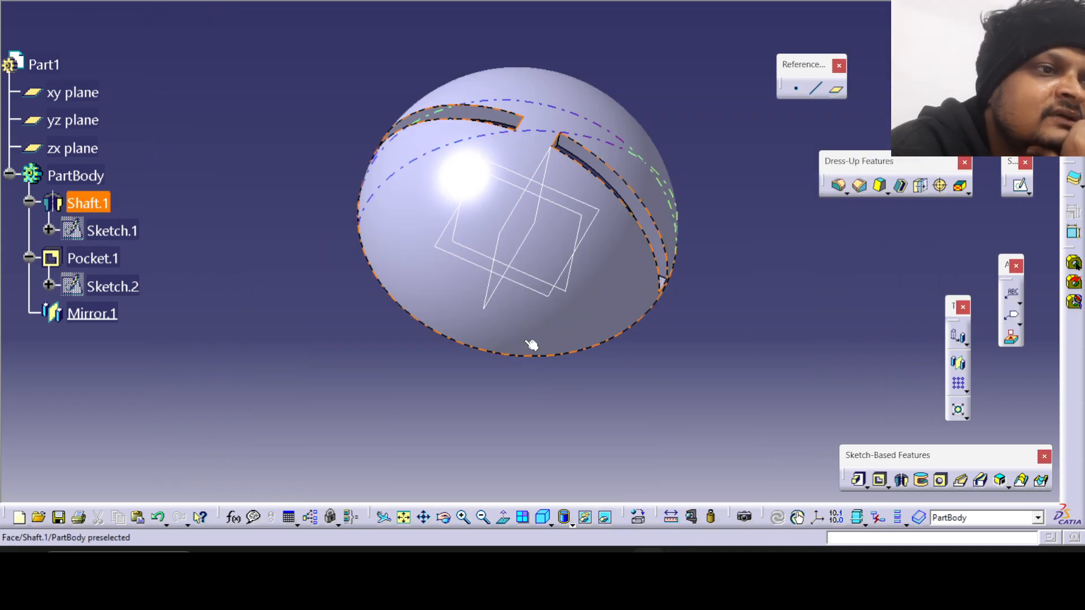
middle_click_drag(531, 343, 646, 146)
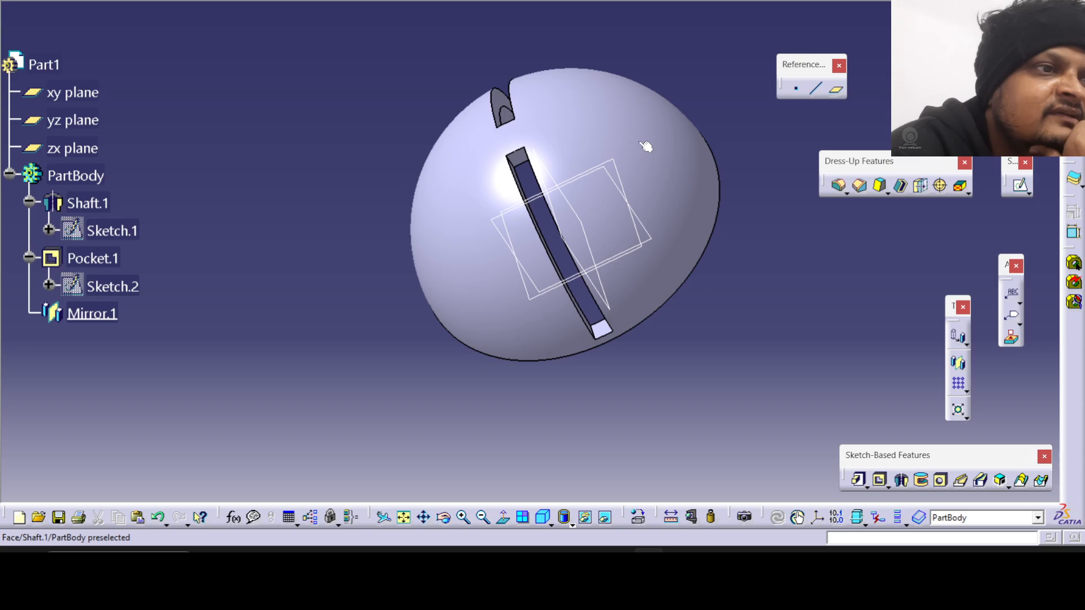
Create a reference plane at 45 degrees to the xy plane, rotated about the X axis.
middle_click_drag(606, 270, 587, 367)
middle_click_drag(384, 364, 385, 199)
middle_click_drag(474, 227, 507, 261)
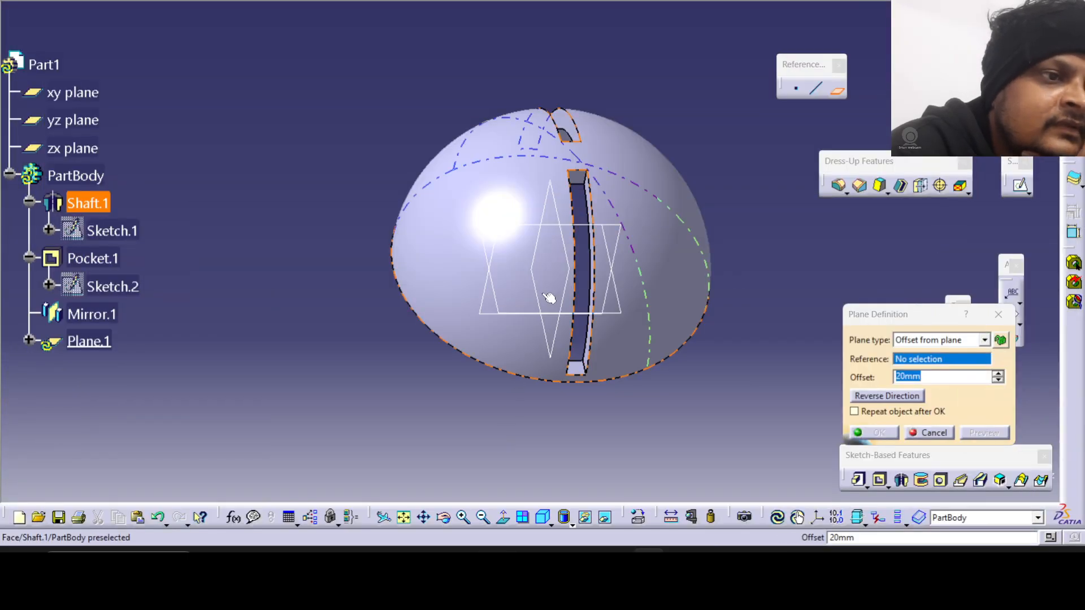
middle_click_drag(552, 296, 527, 230)
left_click(571, 300)
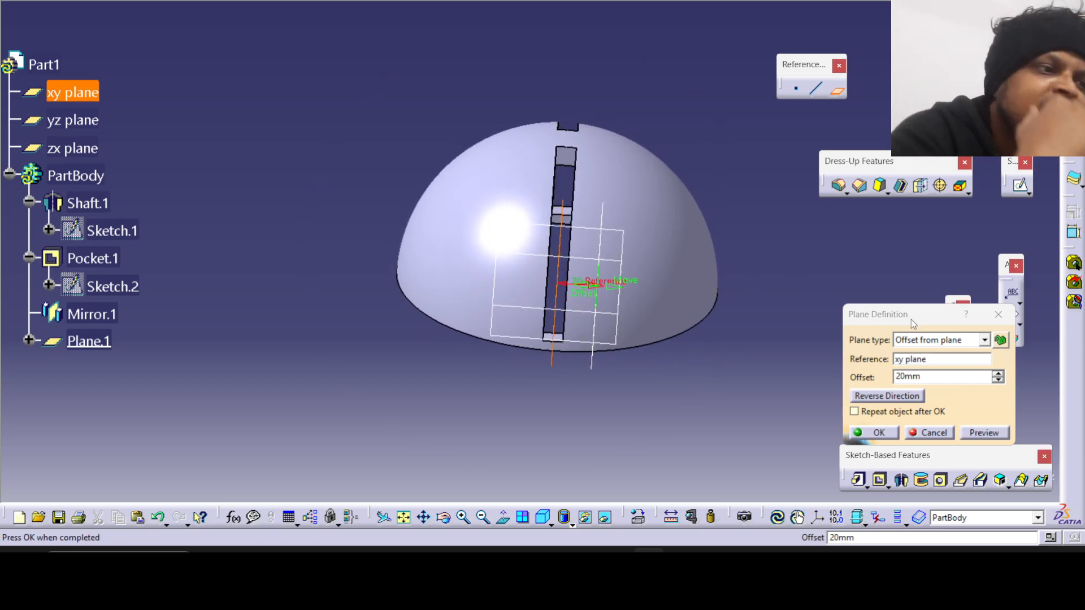
left_click(927, 340)
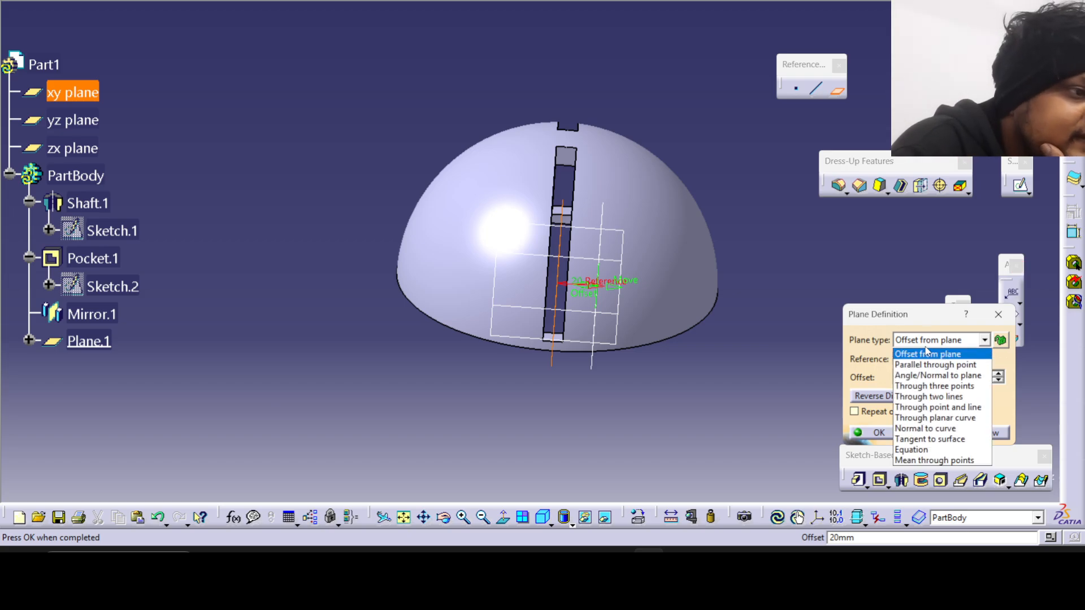
left_click(935, 375)
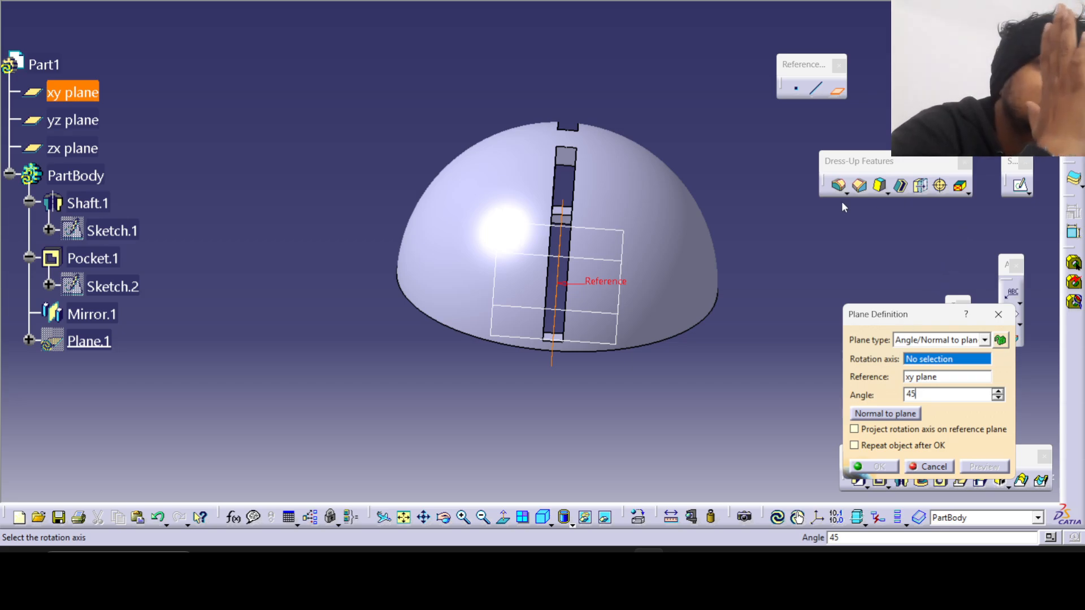
middle_click_drag(704, 242, 741, 203)
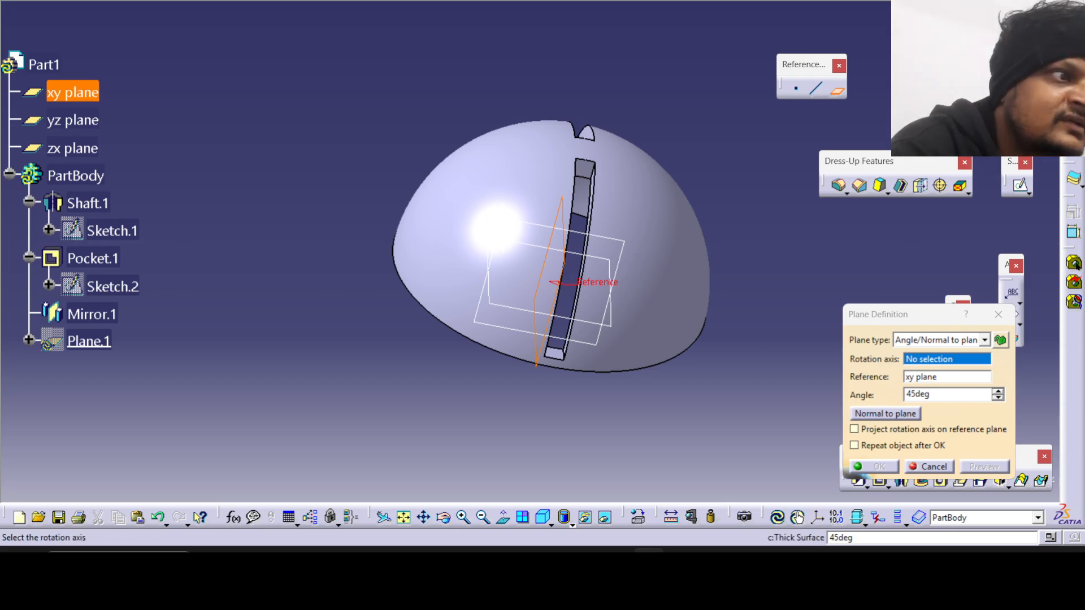
right_click(937, 368)
left_click(955, 386)
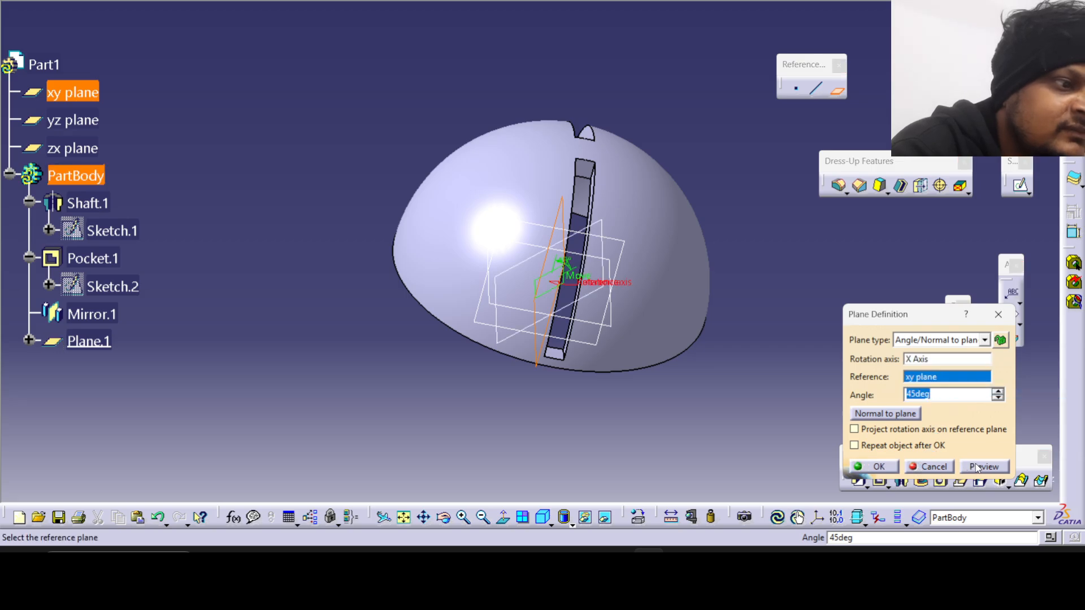
middle_click_drag(650, 402, 677, 332)
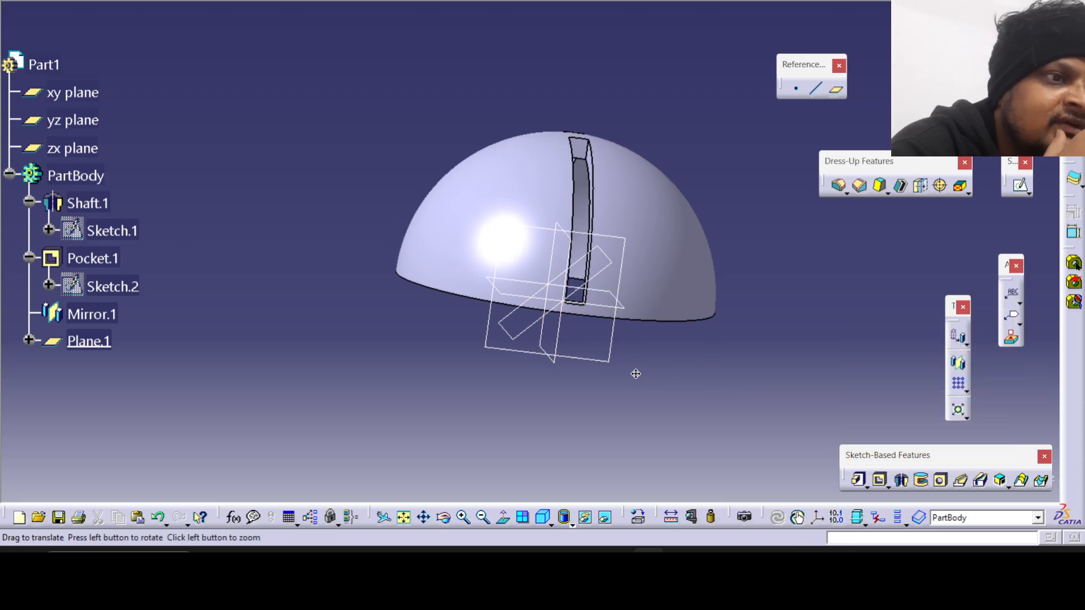
Check the tube length in the reference drawing and create a plane offset 120 mm from the 45-degree plane, reversed towards the dome's outer side.
middle_click_drag(634, 373, 604, 378)
left_click(680, 563)
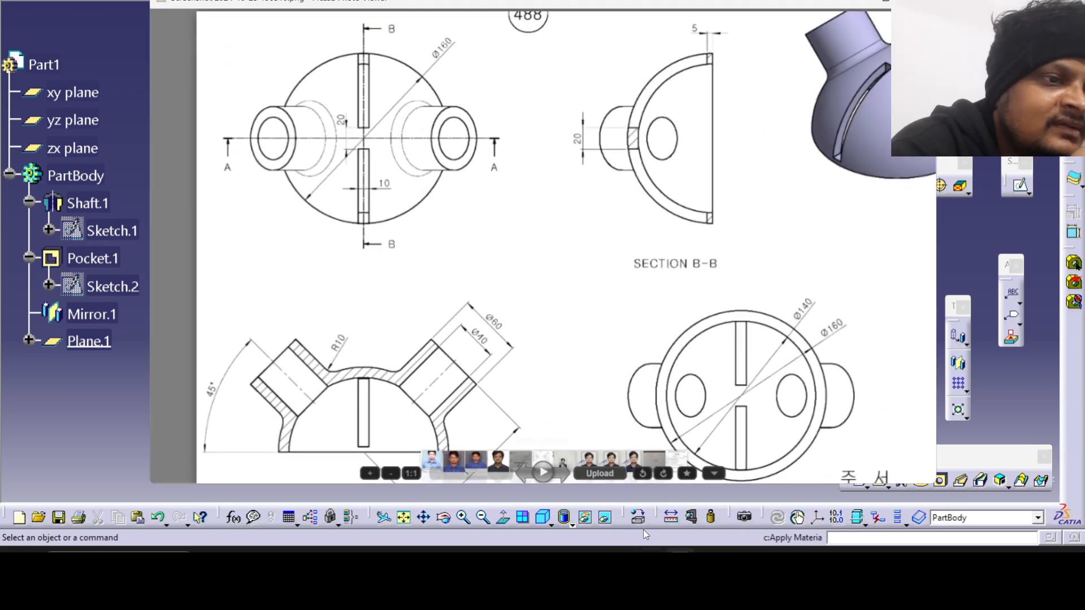
left_click_drag(423, 371, 456, 318)
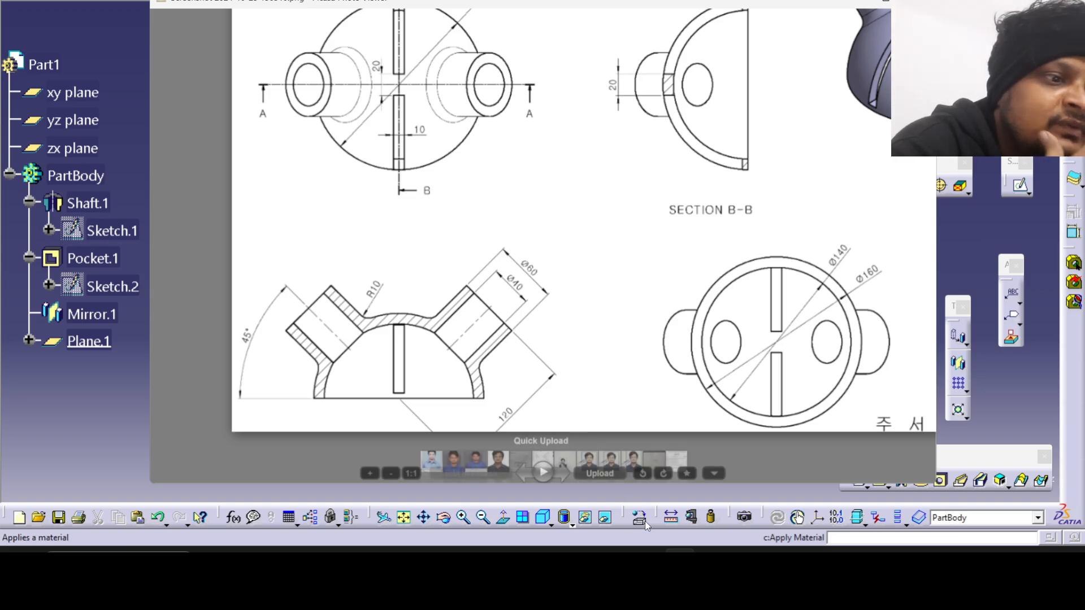
key("Escape")
left_click(837, 89)
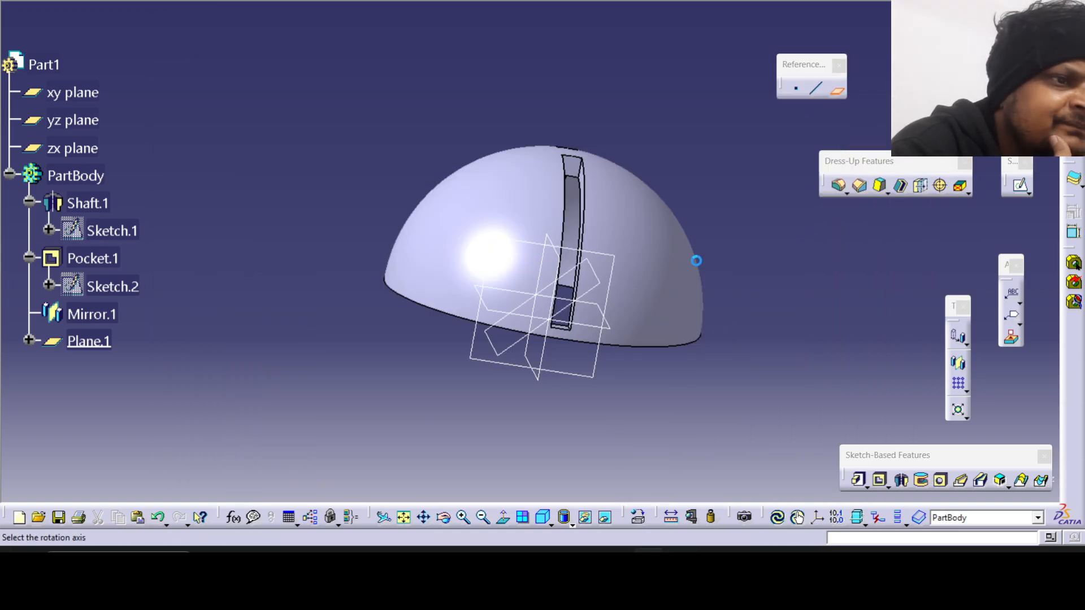
left_click(590, 298)
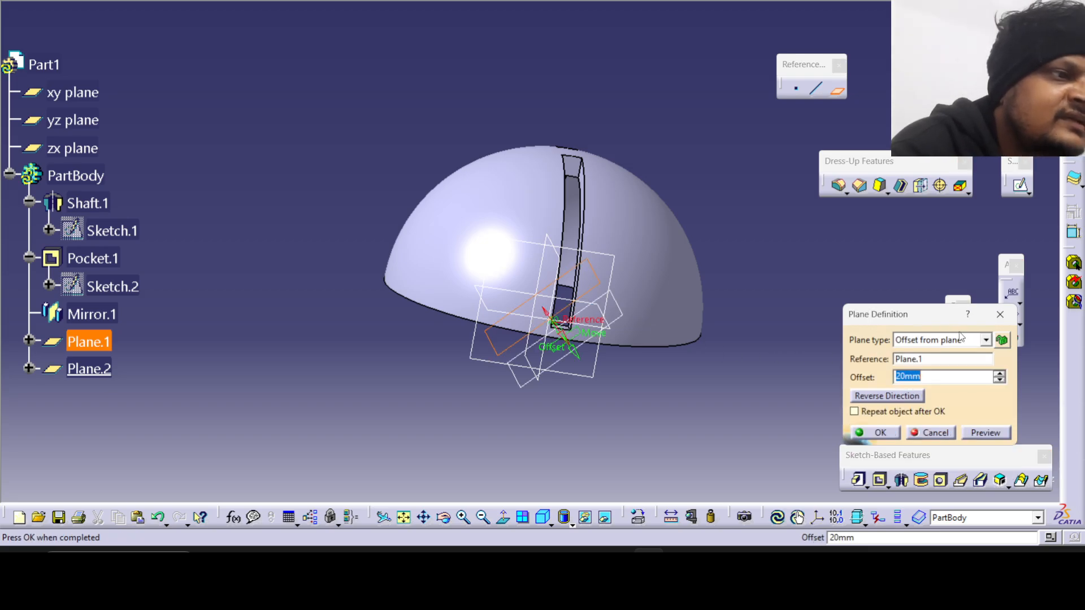
left_click(959, 338)
left_click(940, 372)
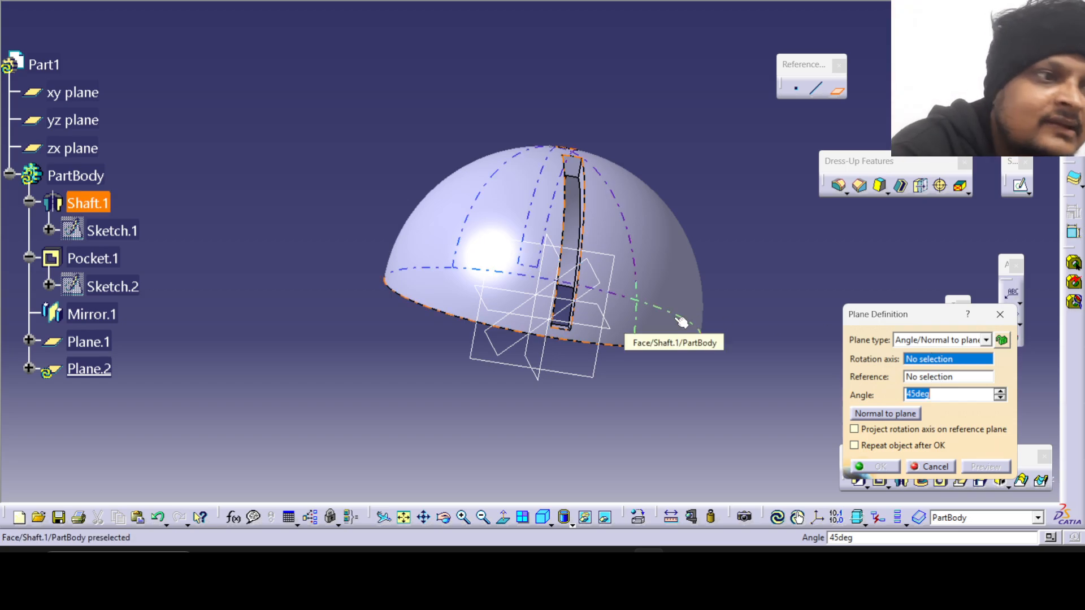
left_click(601, 293)
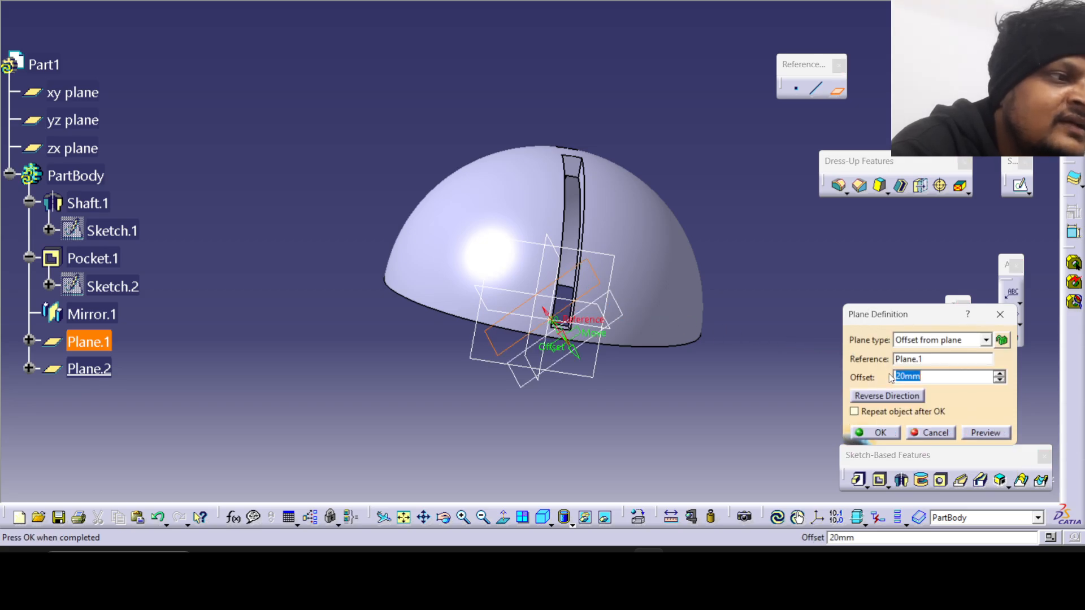
type("1")
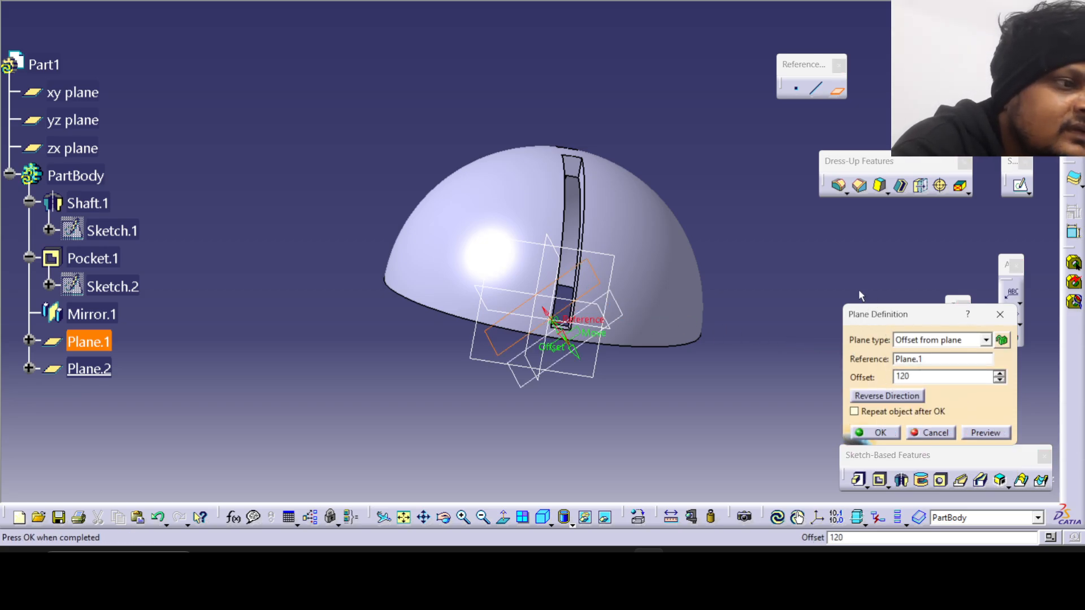
left_click(900, 397)
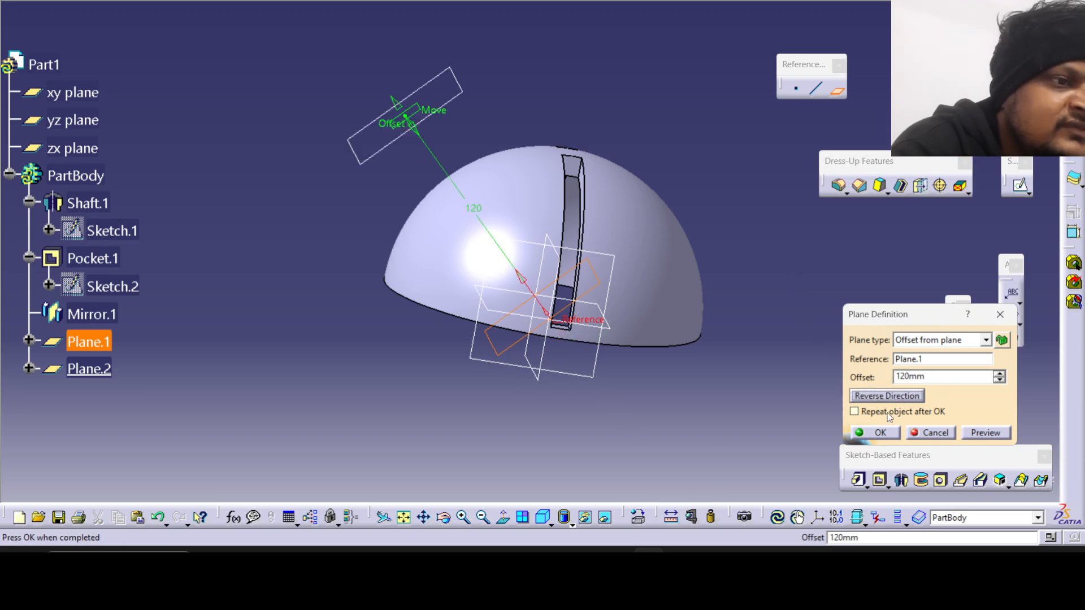
left_click(880, 433)
Try a sketch on the offset plane, toggling the cut of the part by the sketch plane, and undo the sketch.
left_click(431, 119)
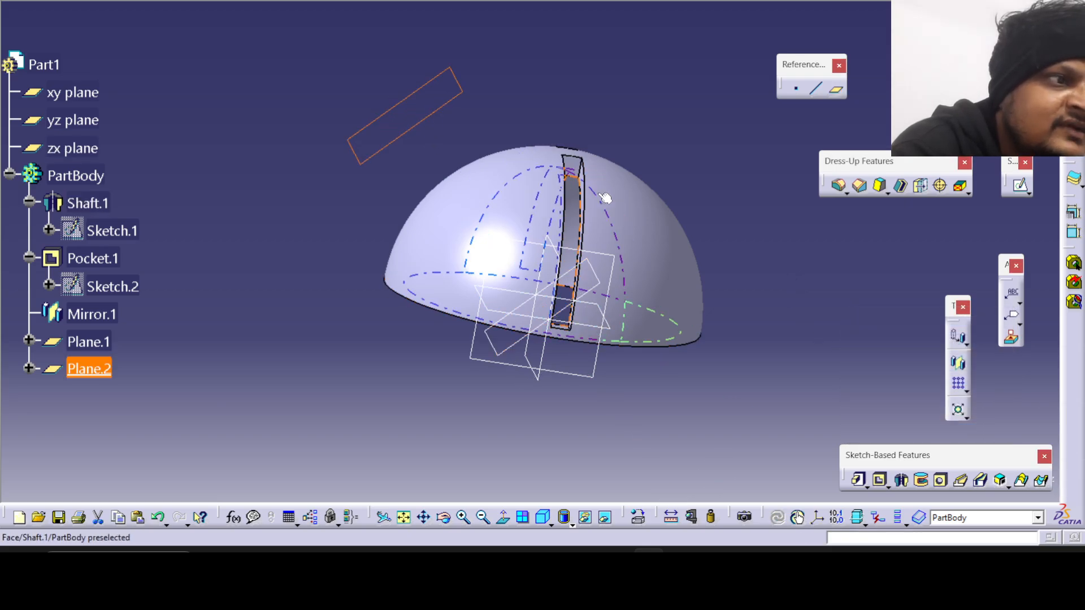
left_click(1020, 185)
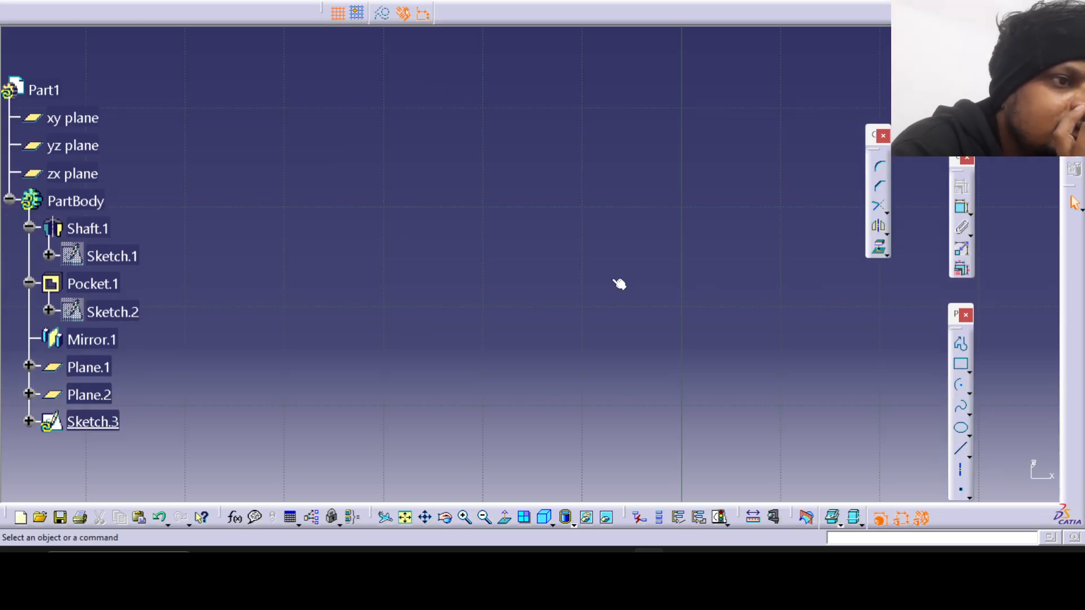
left_click(589, 243)
middle_click_drag(589, 243, 654, 494)
mouse_move(658, 323)
middle_mouse_down()
mouse_move(532, 315)
mouse_move(534, 281)
middle_mouse_up()
left_click(532, 317)
mouse_move(590, 277)
middle_mouse_down()
mouse_move(449, 257)
mouse_move(325, 327)
mouse_move(220, 332)
mouse_move(254, 313)
mouse_move(424, 283)
mouse_move(449, 255)
middle_mouse_up()
left_click(444, 263)
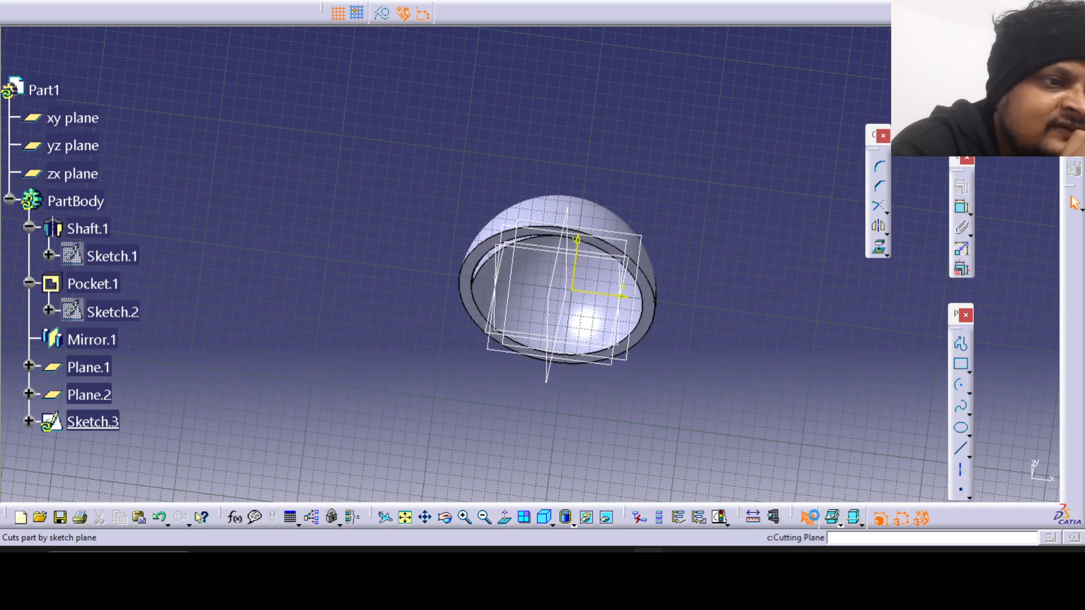
left_click(809, 519)
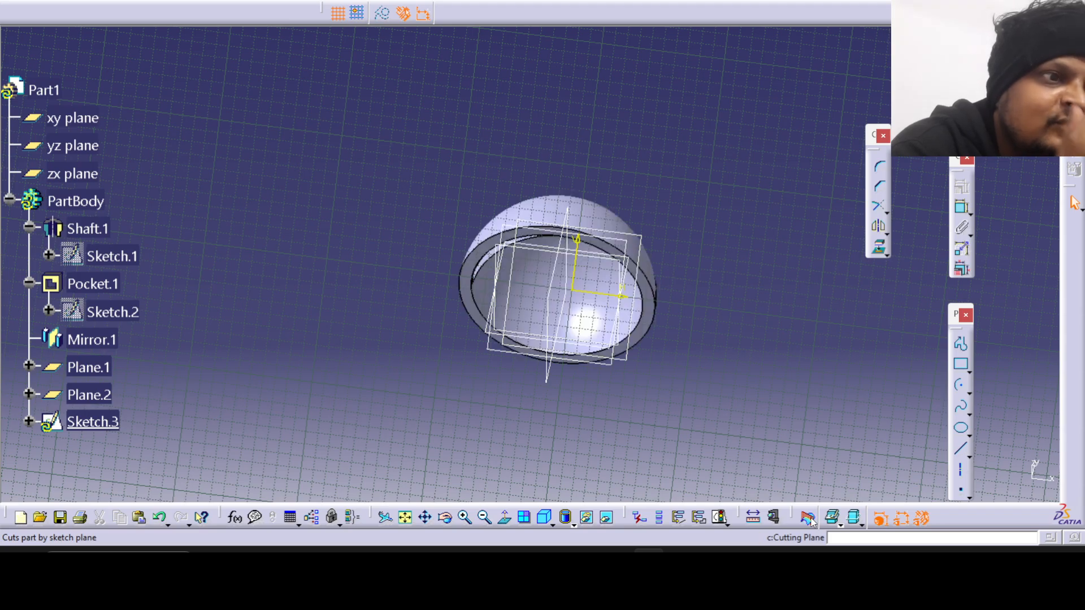
left_click(809, 519)
middle_click_drag(700, 426, 662, 457)
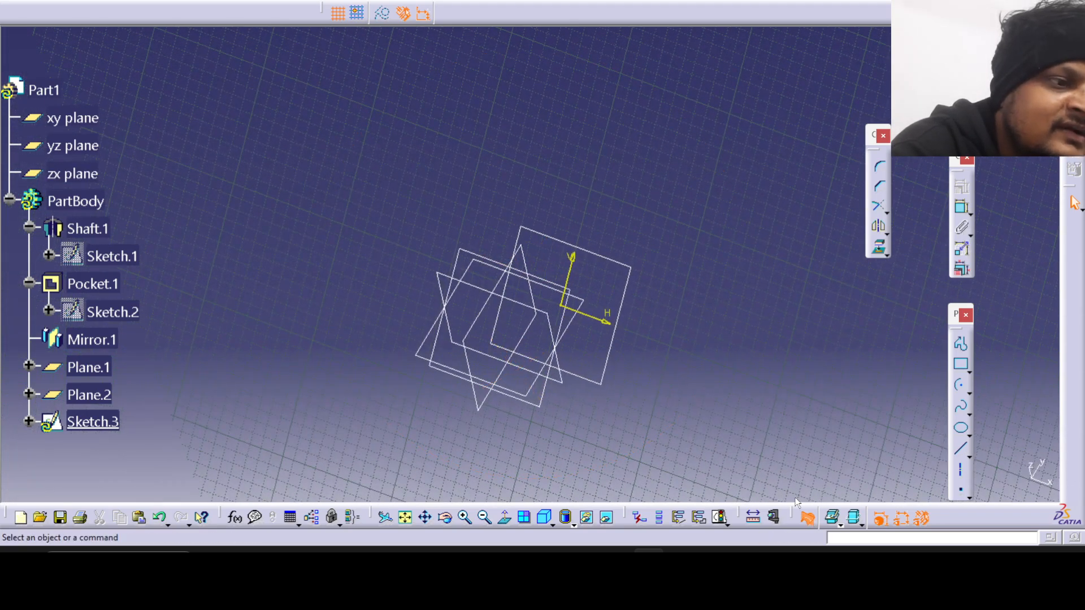
left_click(809, 519)
middle_click_drag(664, 333, 511, 291)
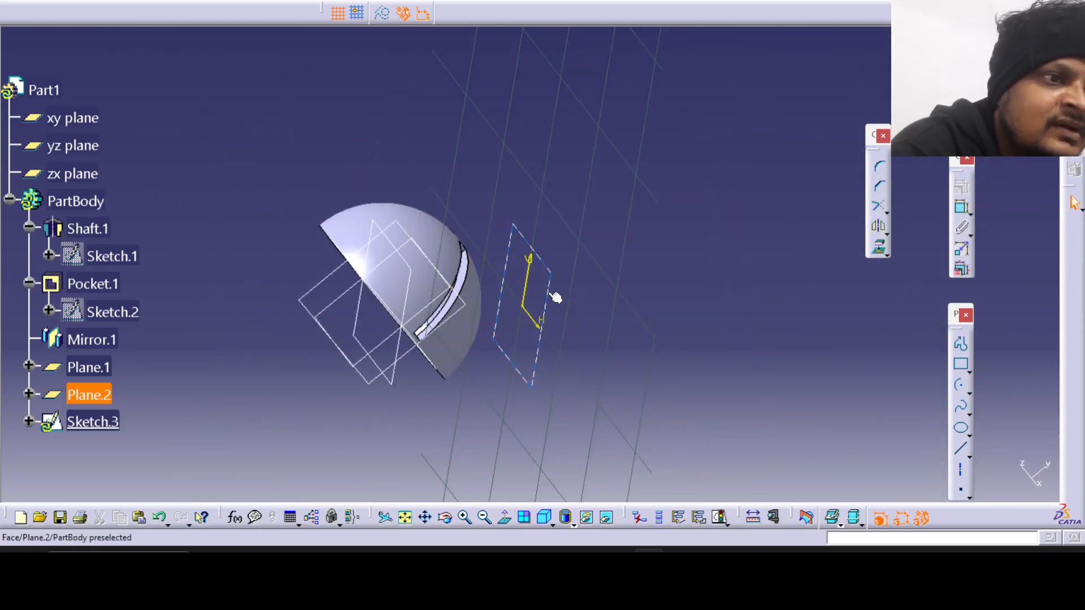
key("ctrl+z")
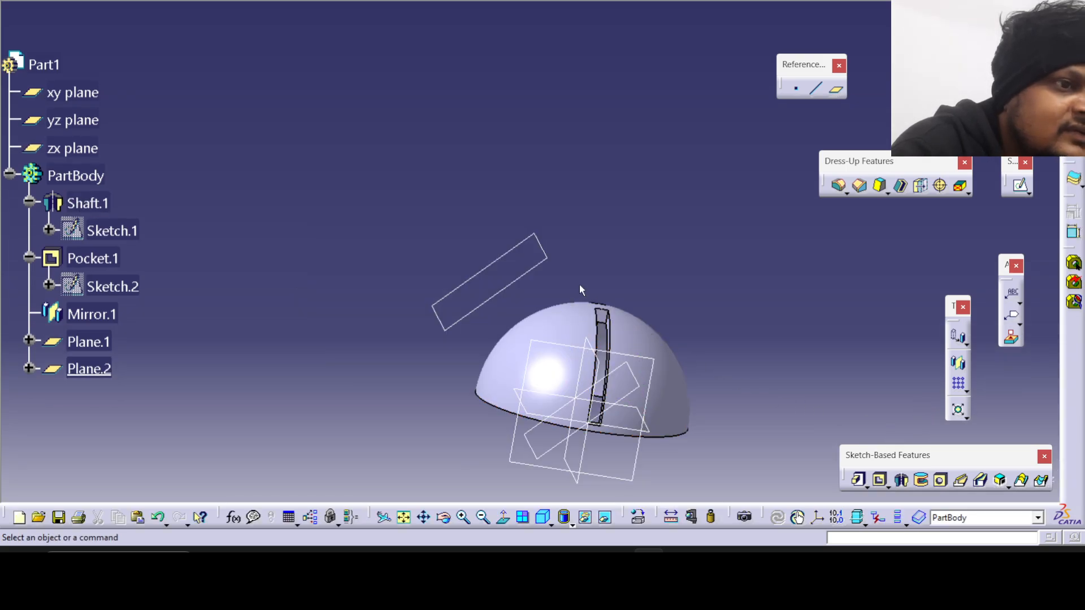
Try a 60 mm distance for the offset plane and examine the dome's section in a sketch on that plane.
double_click(533, 264)
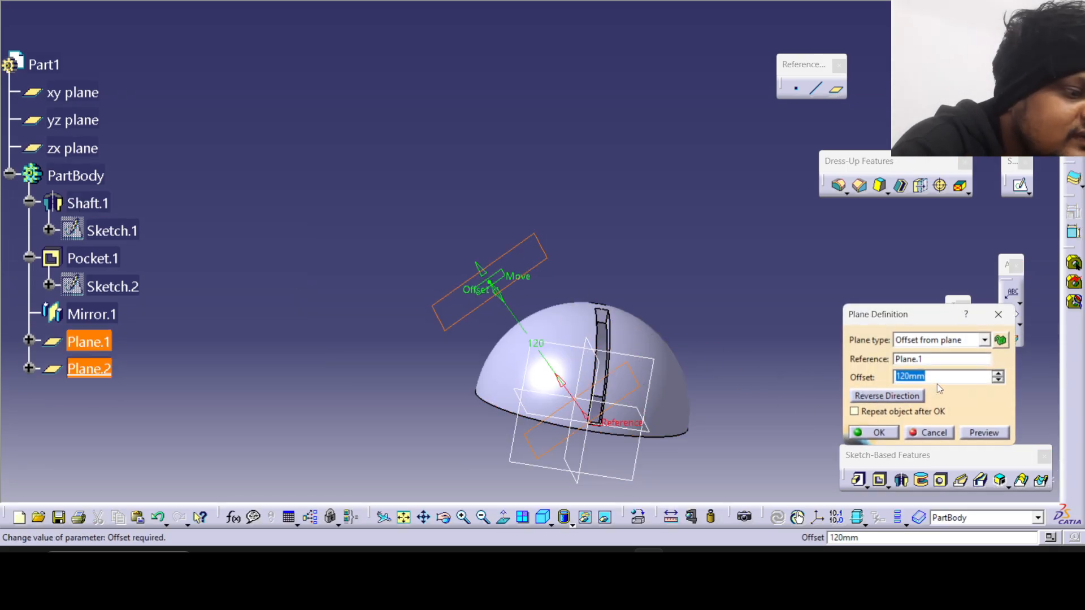
type("60")
left_click(1003, 435)
middle_click_drag(688, 332, 543, 247)
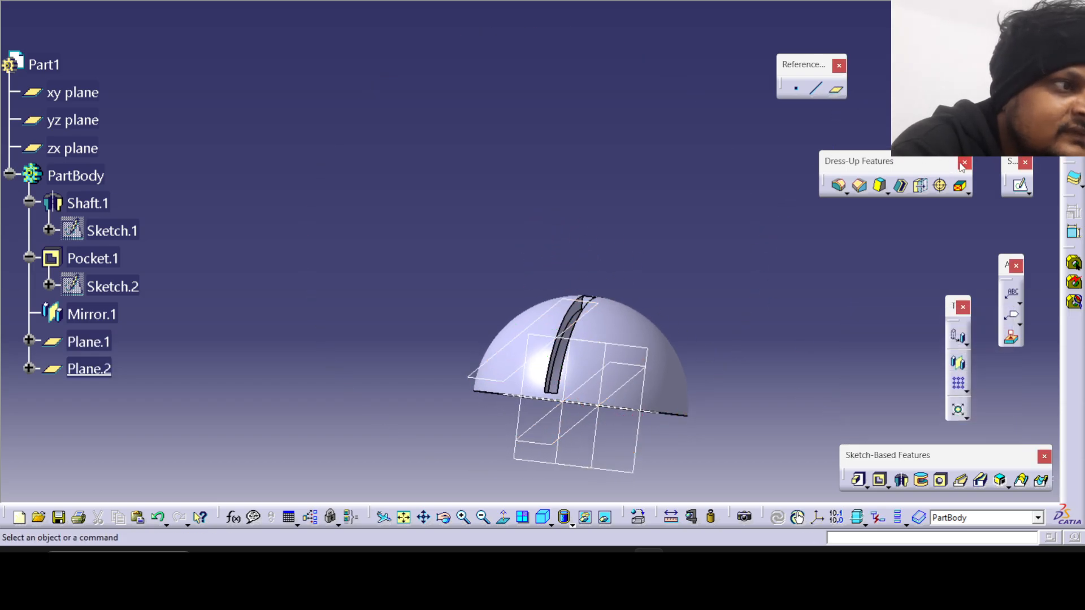
left_click(565, 305)
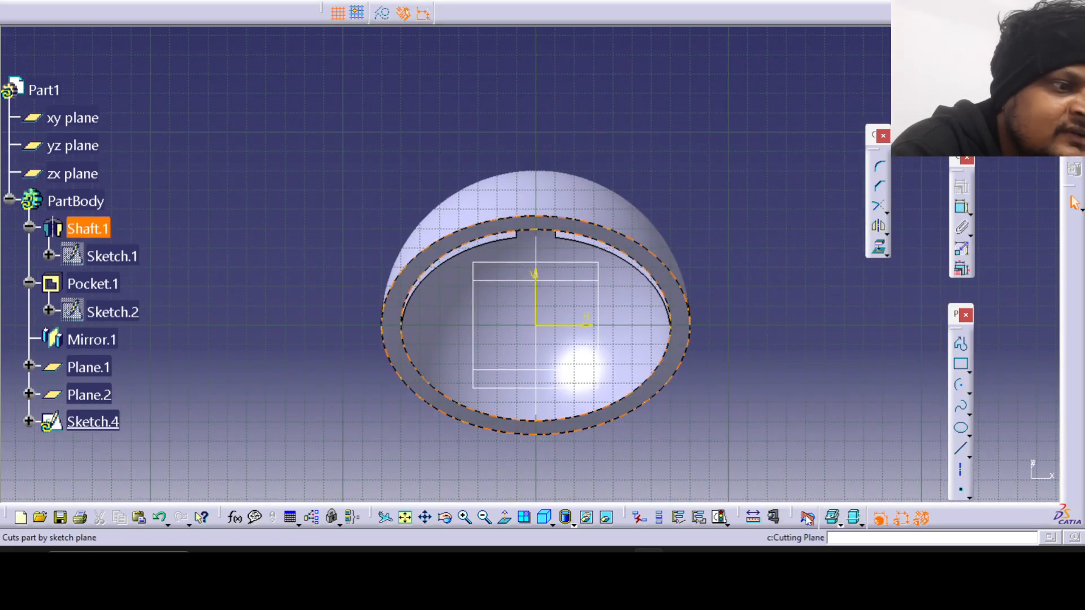
left_click(808, 518)
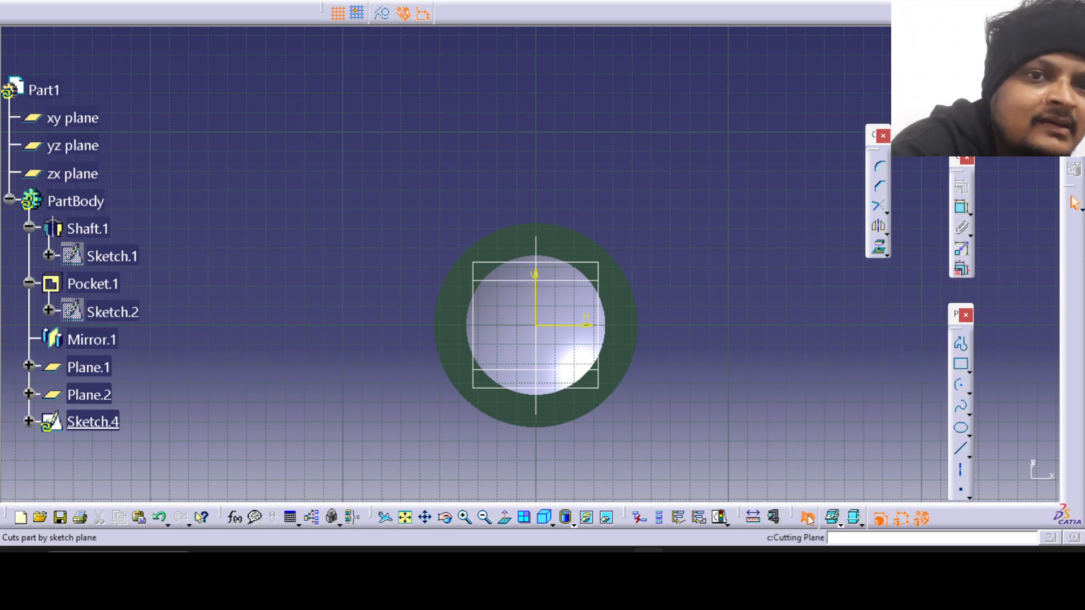
left_click(808, 518)
middle_click_drag(351, 195, 433, 265)
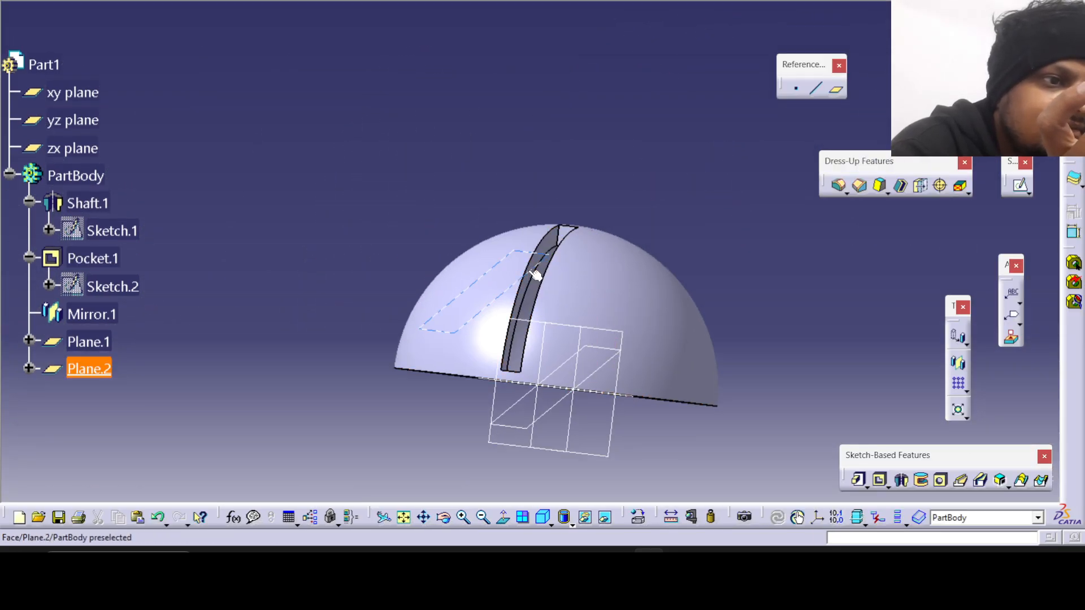
Set the offset plane's distance from the 45-degree plane to 120 mm.
double_click(533, 270)
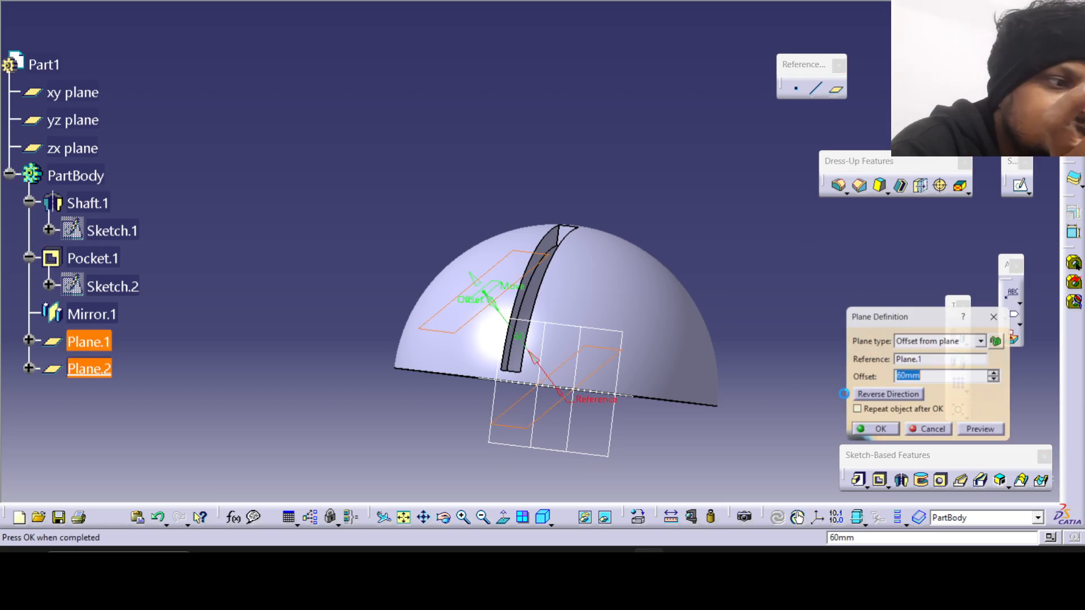
left_click(888, 436)
middle_click_drag(491, 251, 481, 286)
Start a sketch on the 120 mm offset plane with the part cut by the sketch plane, and consult the reference drawing for the tube.
left_click(469, 217)
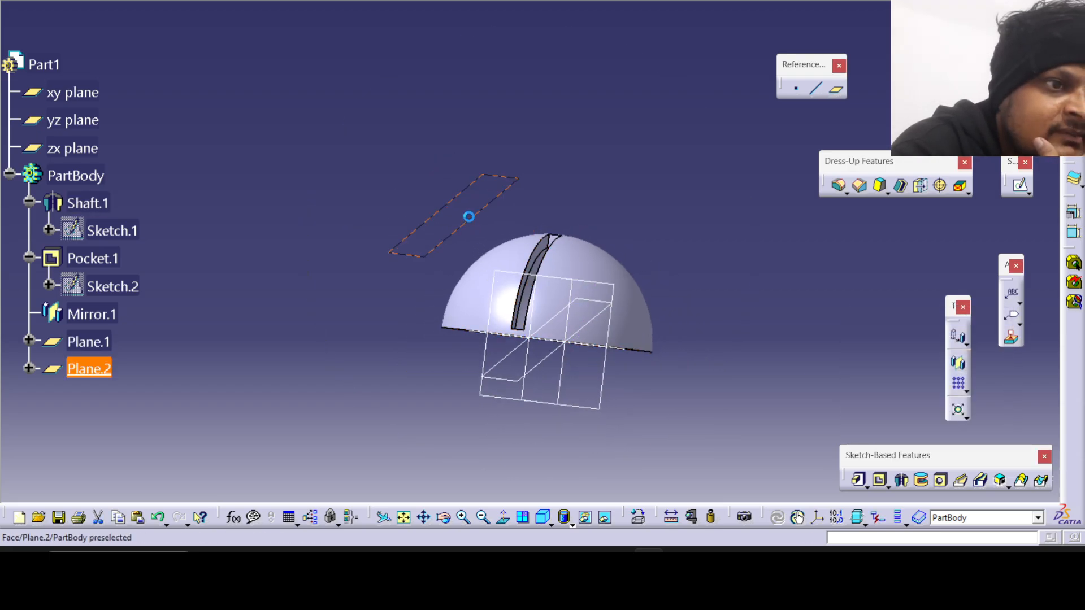
left_click(1020, 185)
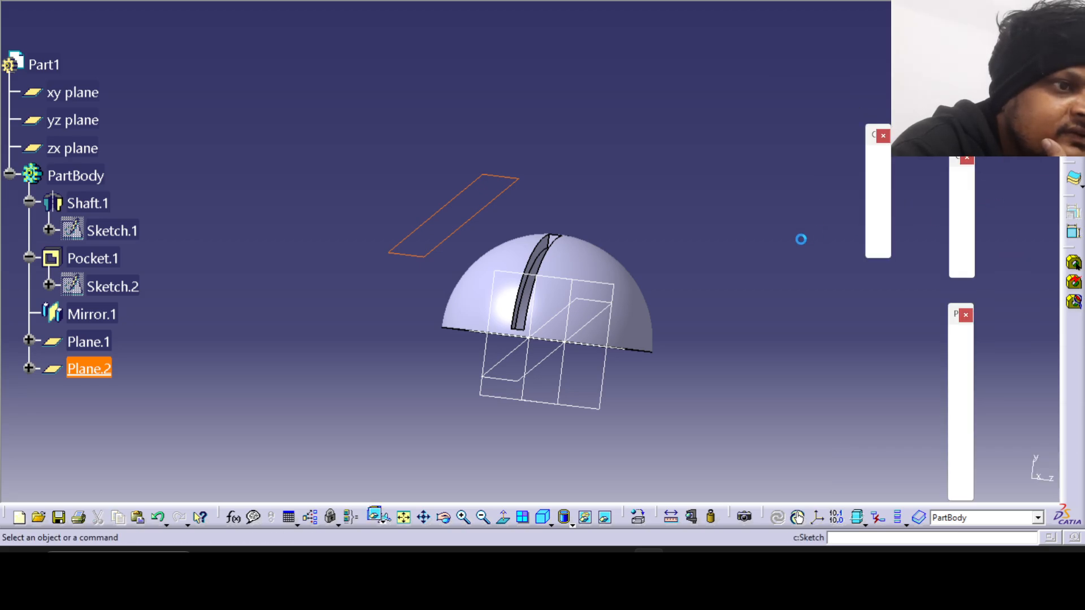
mouse_move(601, 307)
middle_mouse_down()
mouse_move(821, 309)
mouse_move(838, 354)
middle_mouse_up()
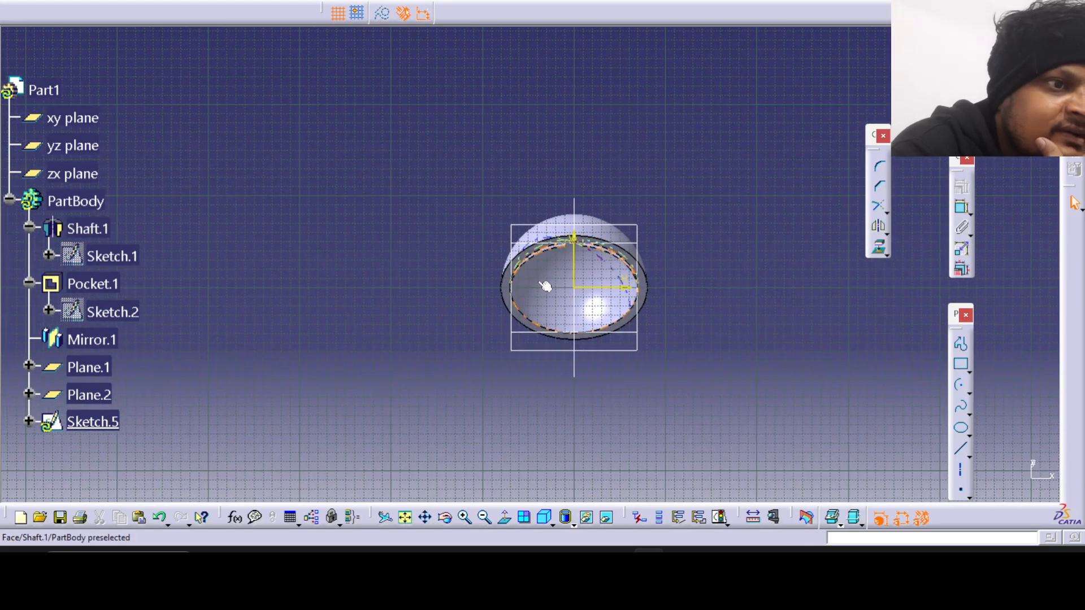
left_click(806, 518)
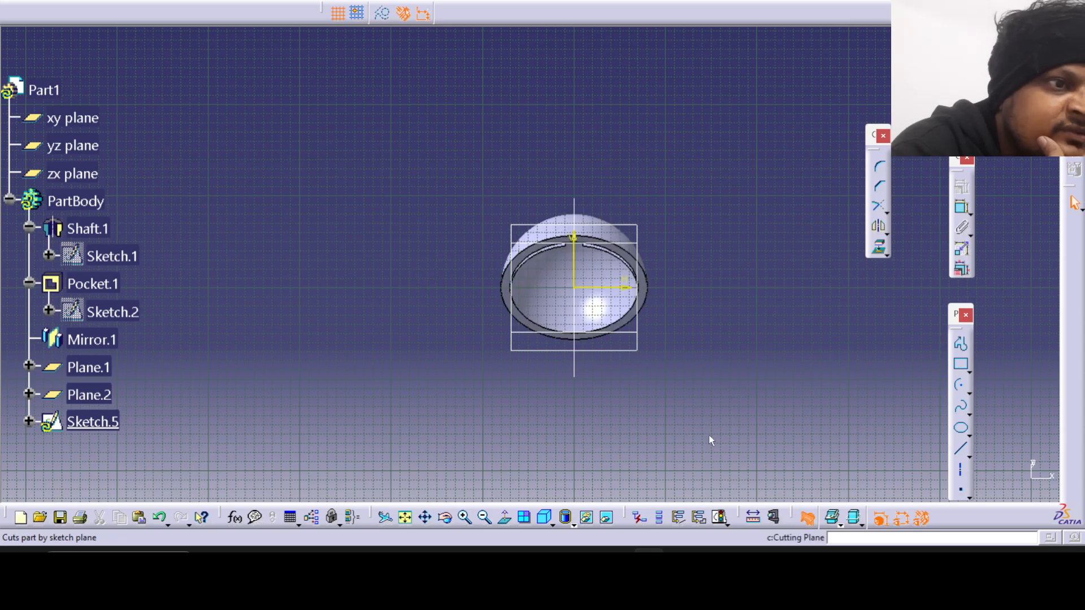
mouse_move(709, 435)
middle_mouse_down()
mouse_move(320, 278)
mouse_move(220, 278)
mouse_move(351, 273)
mouse_move(395, 351)
middle_mouse_up()
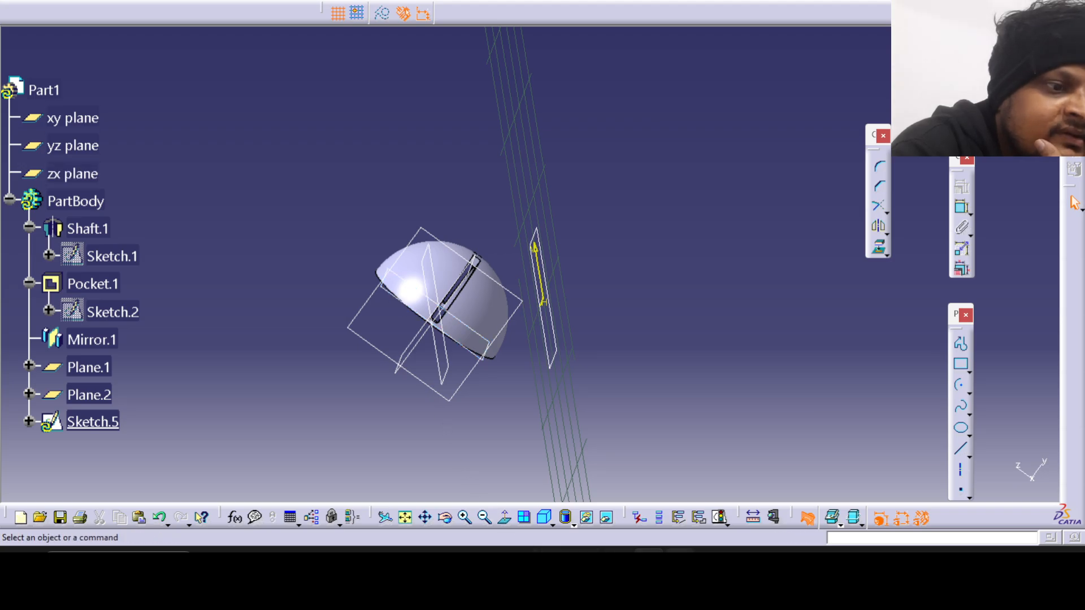
left_click(680, 563)
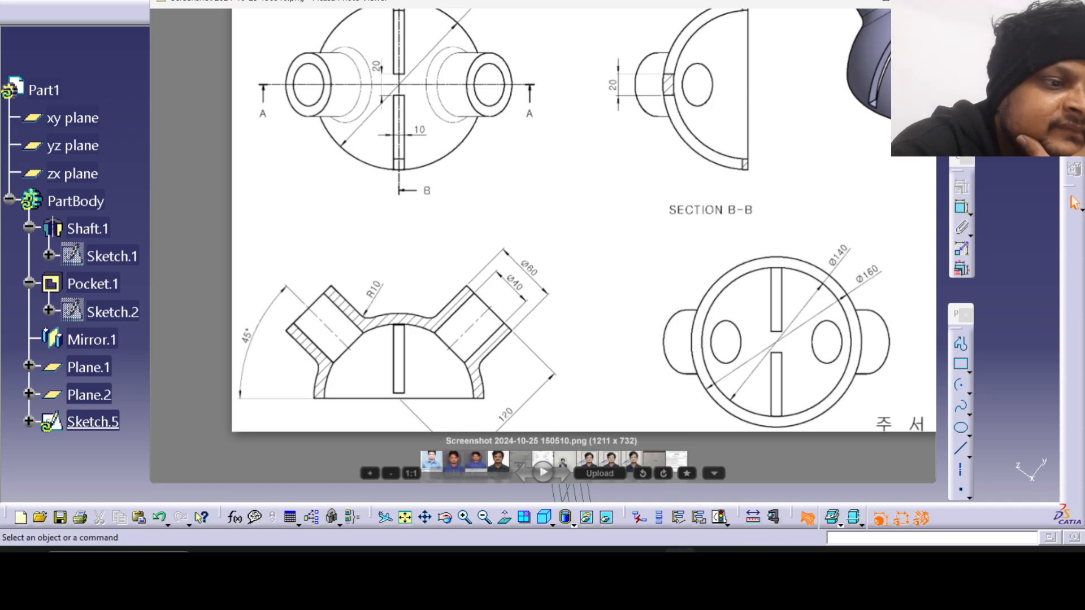
left_click(680, 563)
mouse_move(588, 289)
middle_mouse_down()
mouse_move(616, 279)
mouse_move(589, 290)
middle_mouse_up()
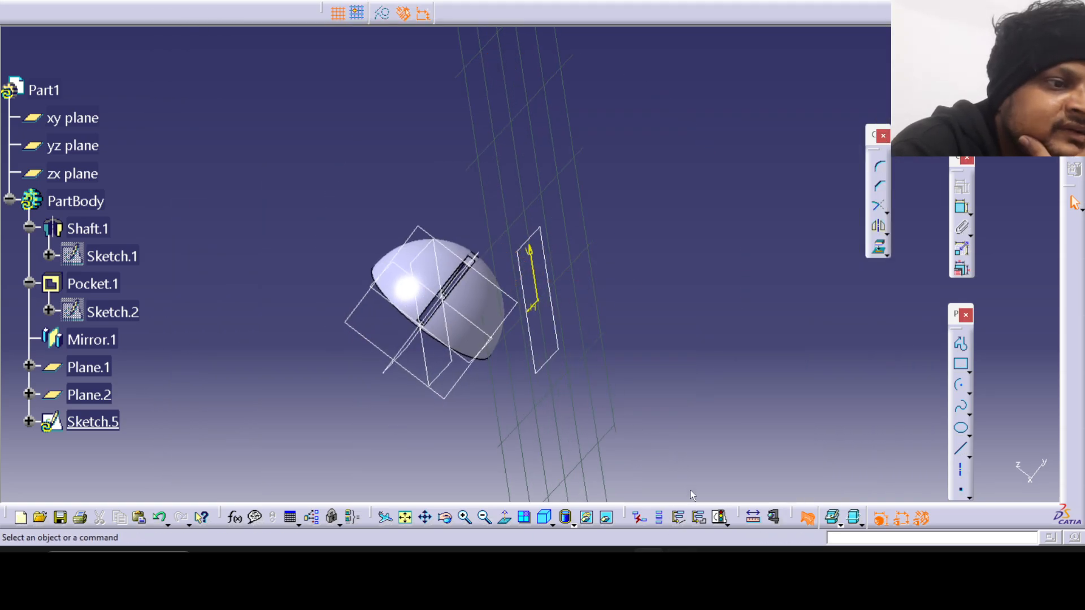
Draw a circle centred on the sketch origin and dimension its diameter to 40 mm.
left_click(969, 393)
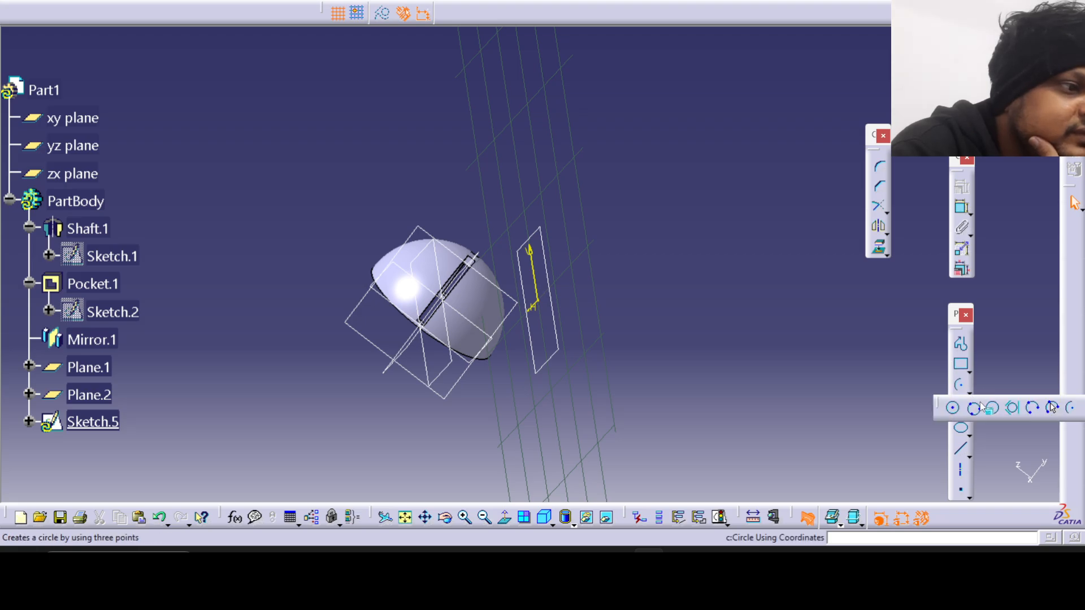
left_click(952, 407)
left_click(541, 303)
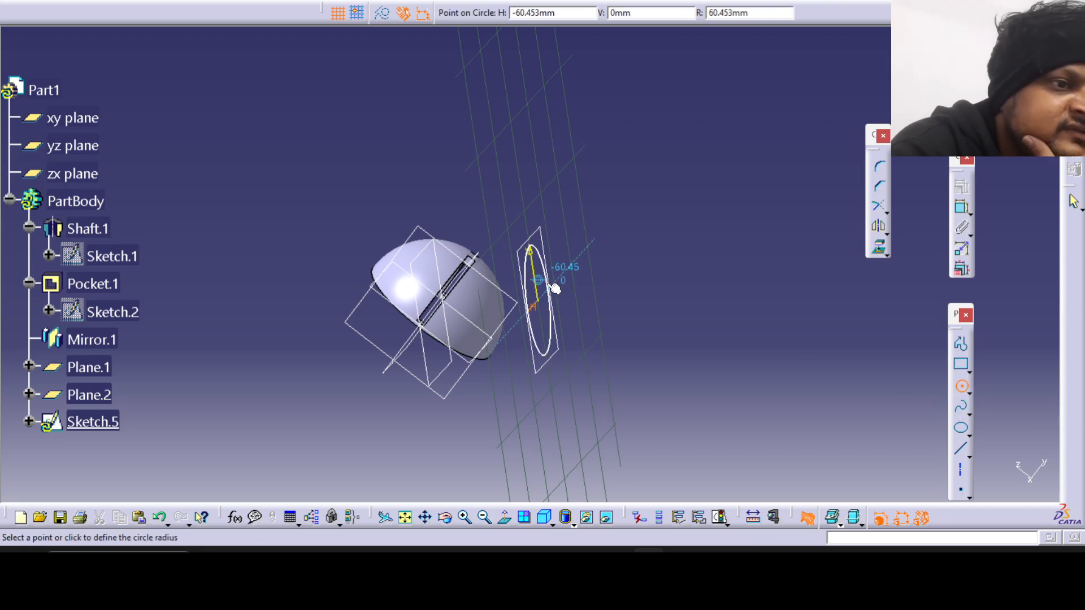
left_click(552, 281)
double_click(543, 270)
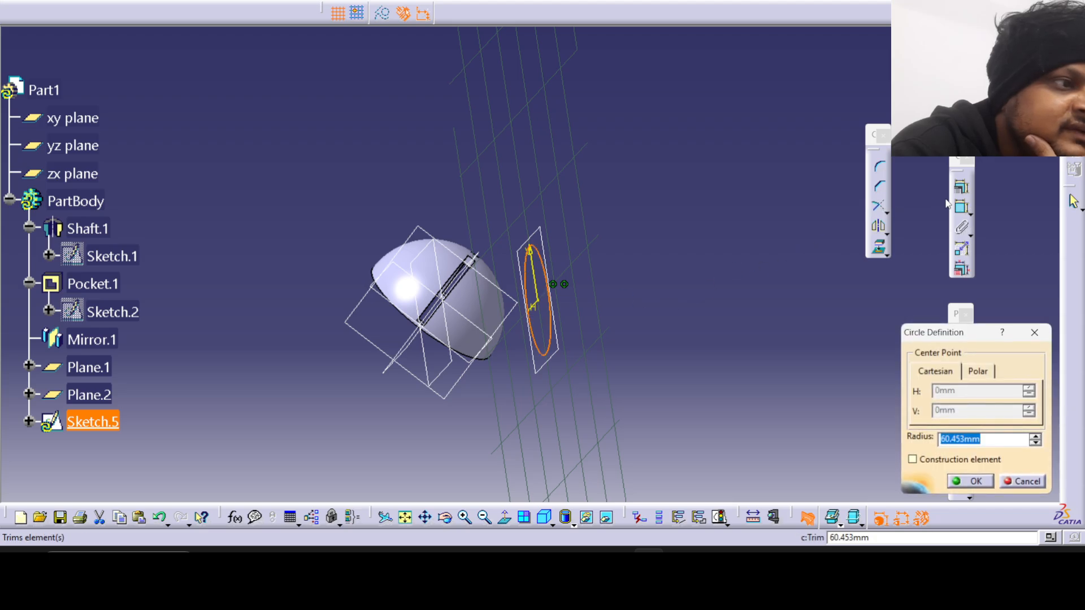
left_click(956, 213)
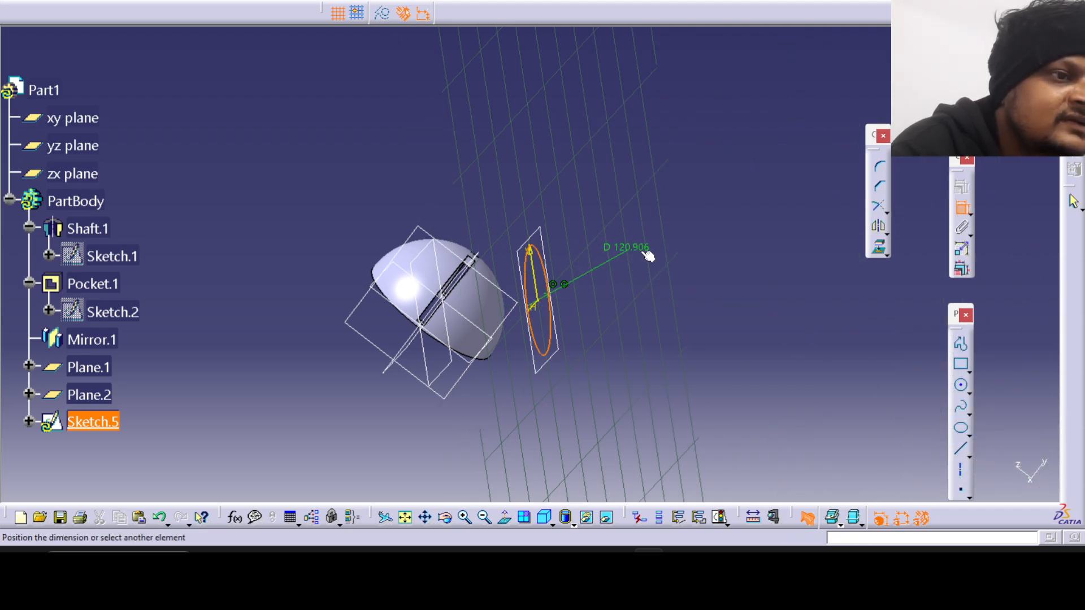
left_click(651, 256)
double_click(651, 256)
type("4")
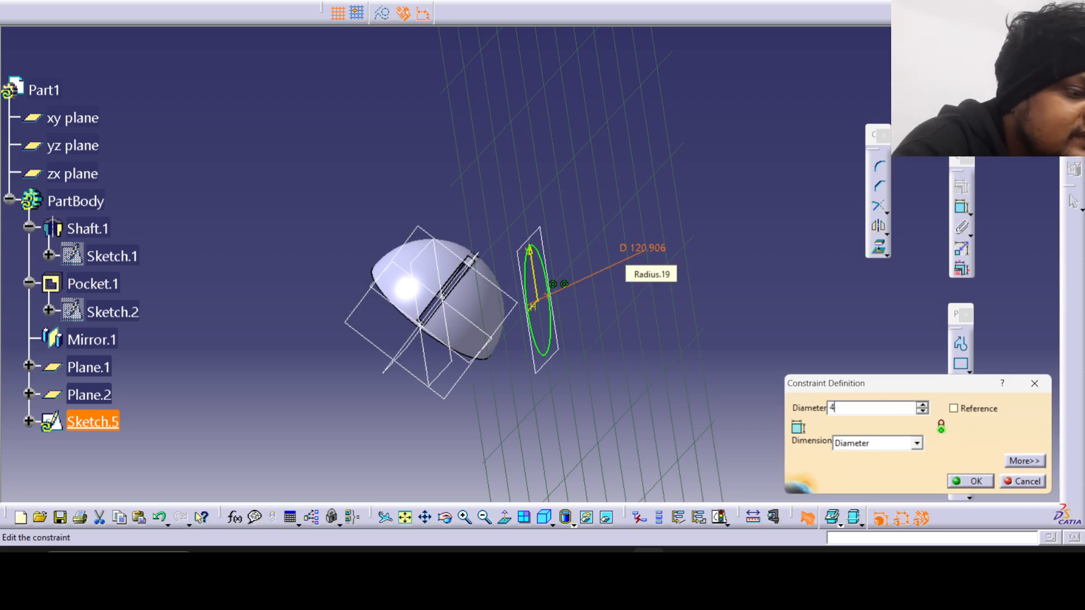
type("0")
key("Return")
Check the tube diameters in the reference drawing and exit the circle sketch.
middle_click_drag(550, 245, 447, 294)
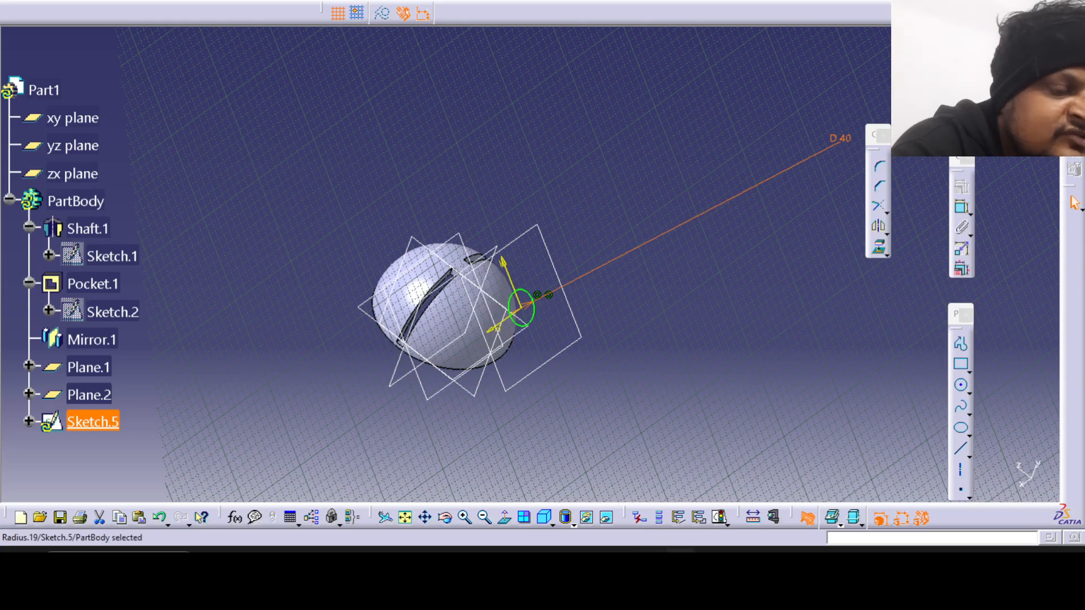
left_click(680, 563)
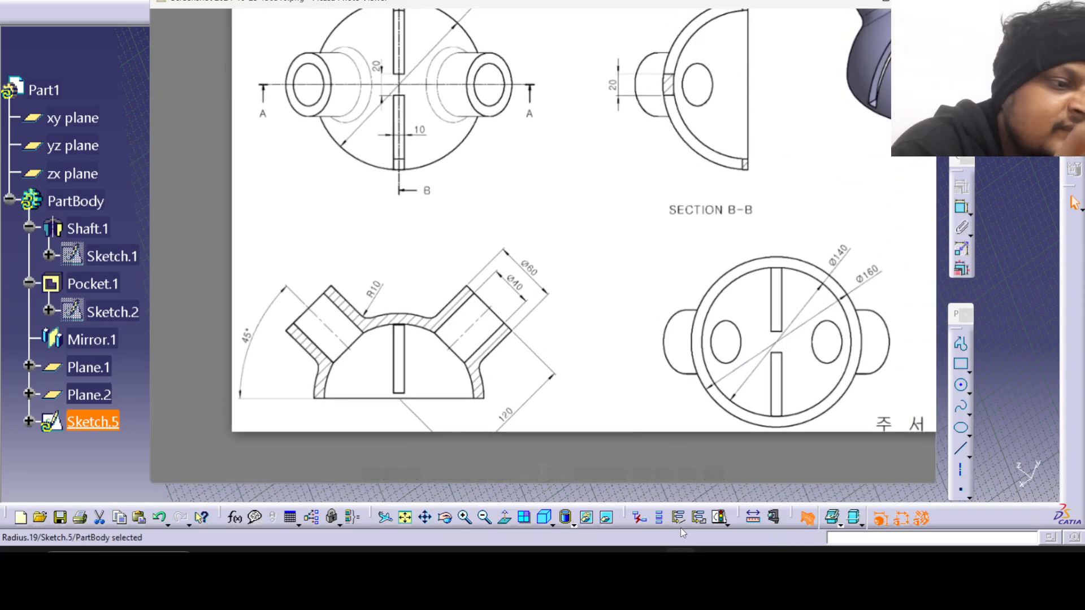
left_click(681, 563)
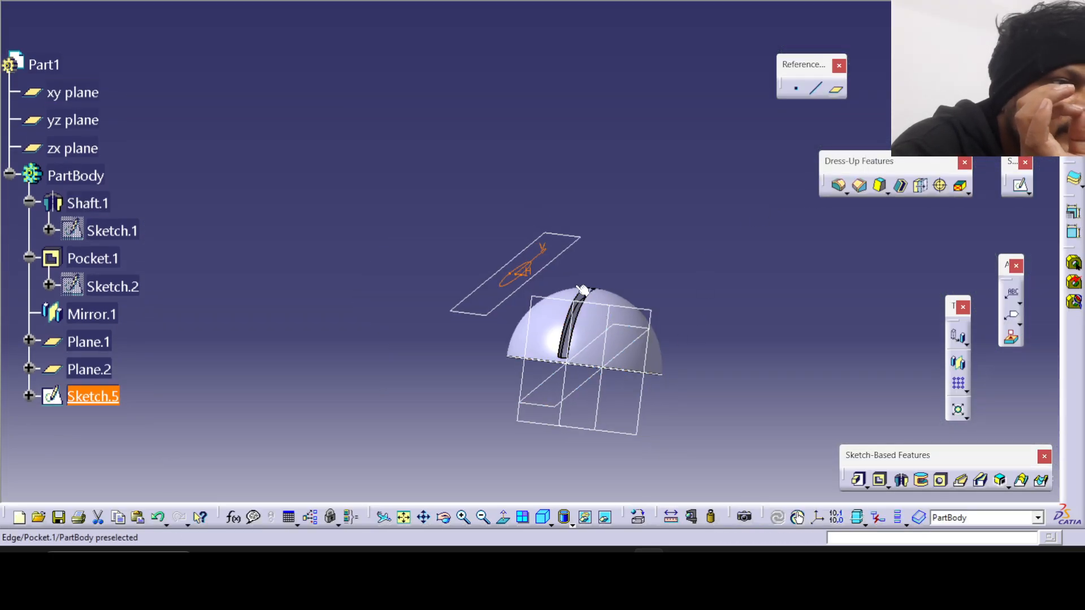
middle_click_drag(460, 227, 463, 231)
left_click(880, 480)
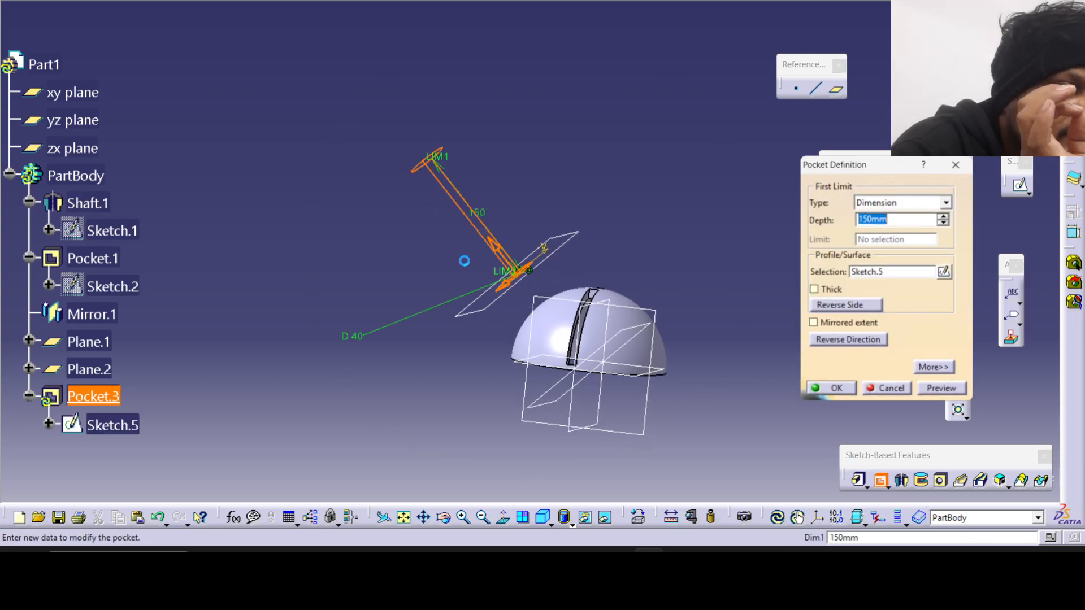
left_click(830, 307)
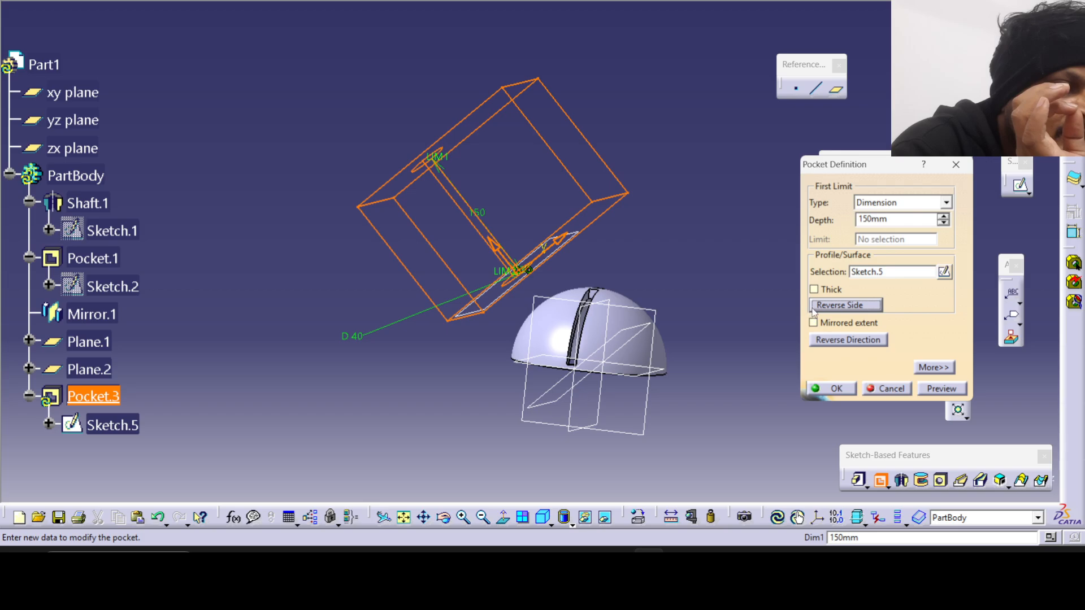
middle_click_drag(575, 245, 623, 267)
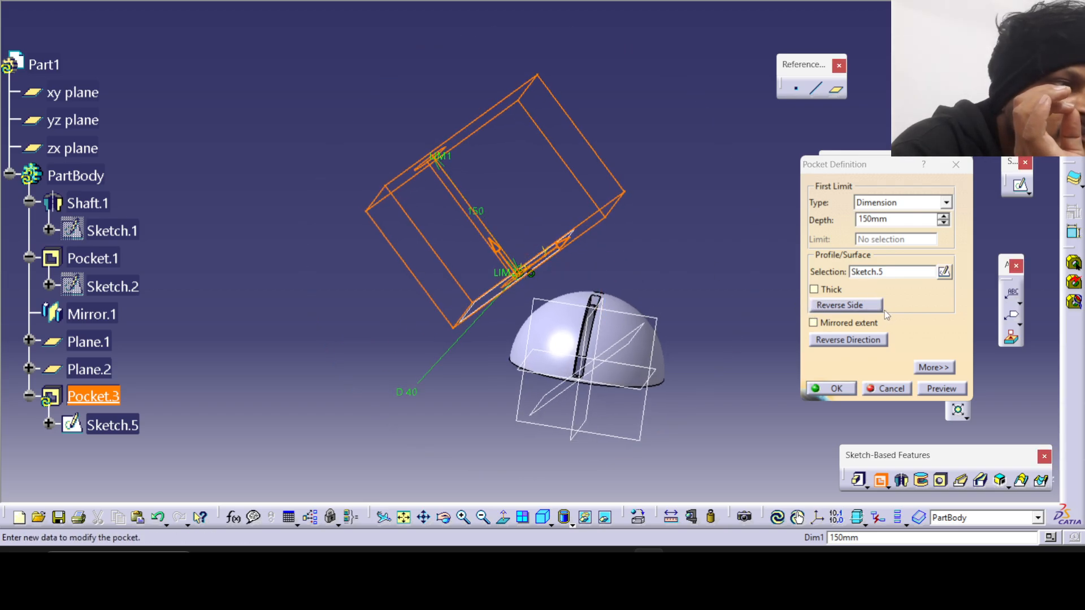
left_click(858, 310)
left_click(859, 310)
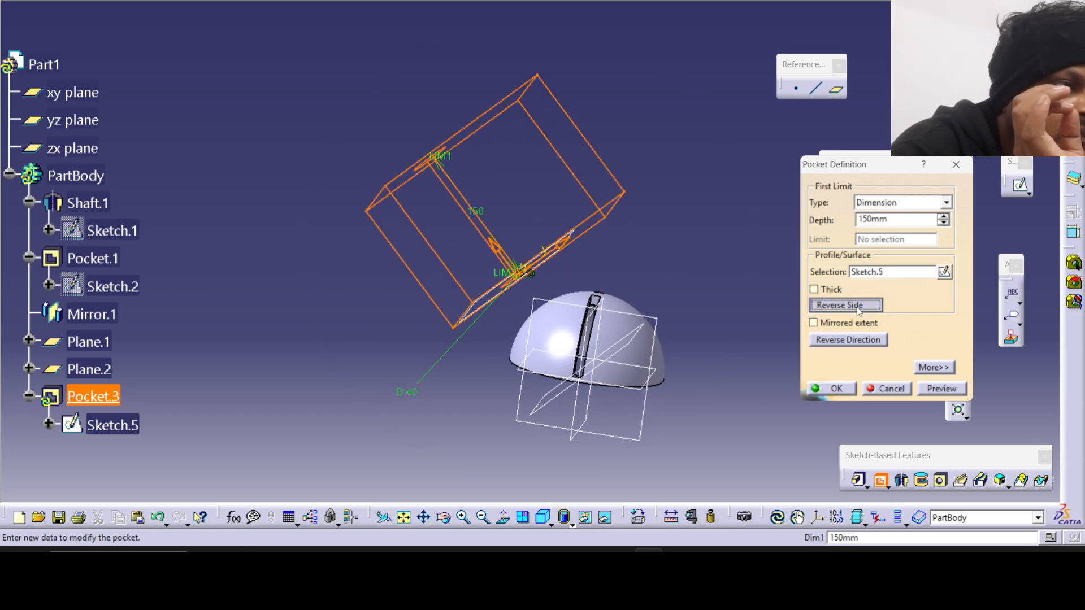
left_click(859, 310)
left_click(854, 306)
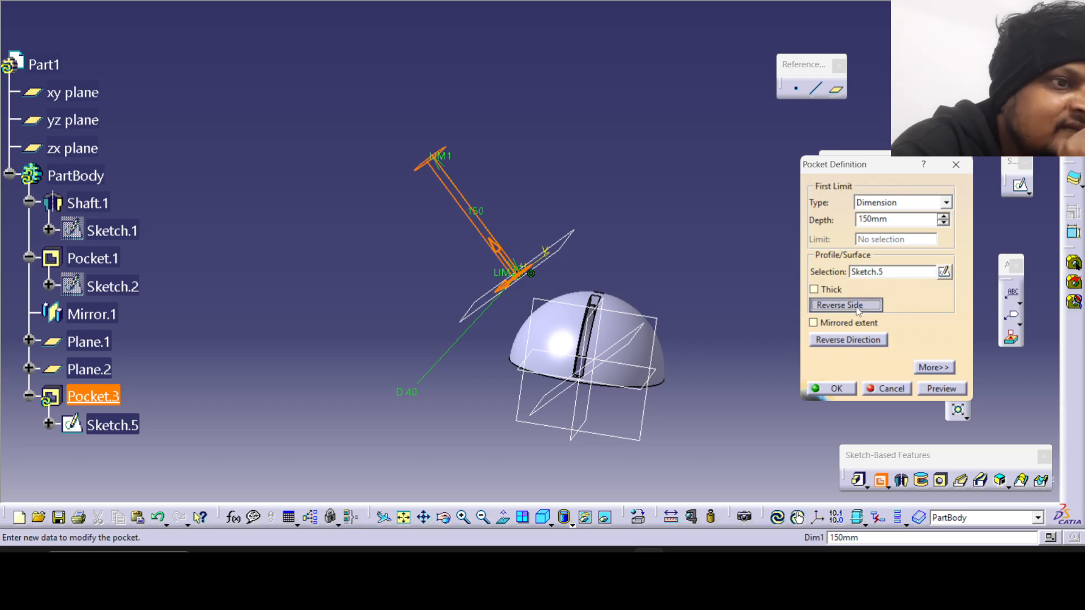
middle_click_drag(401, 209, 528, 265)
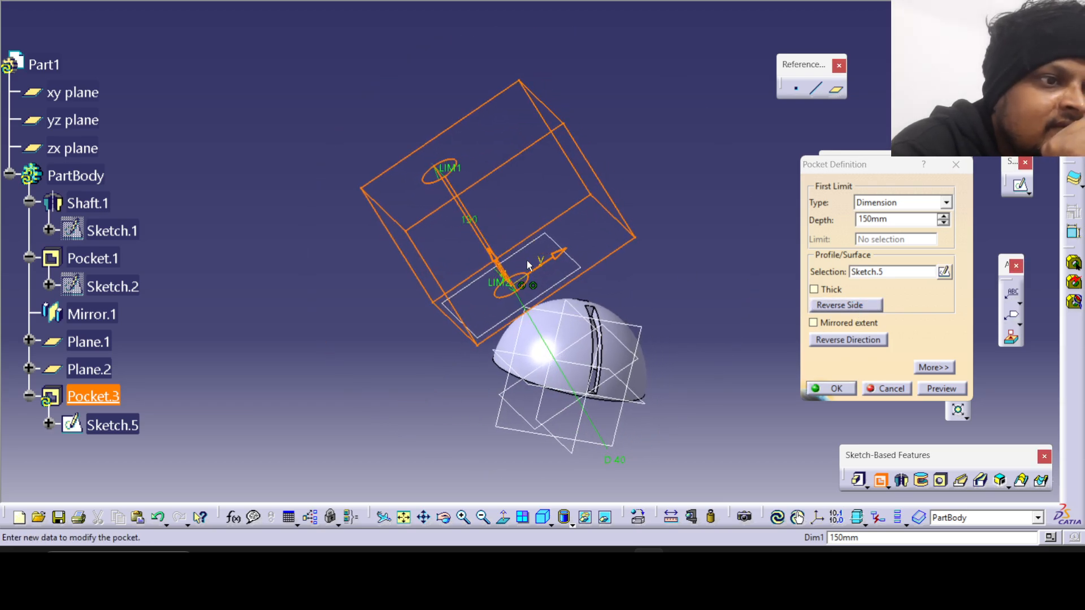
left_click(893, 388)
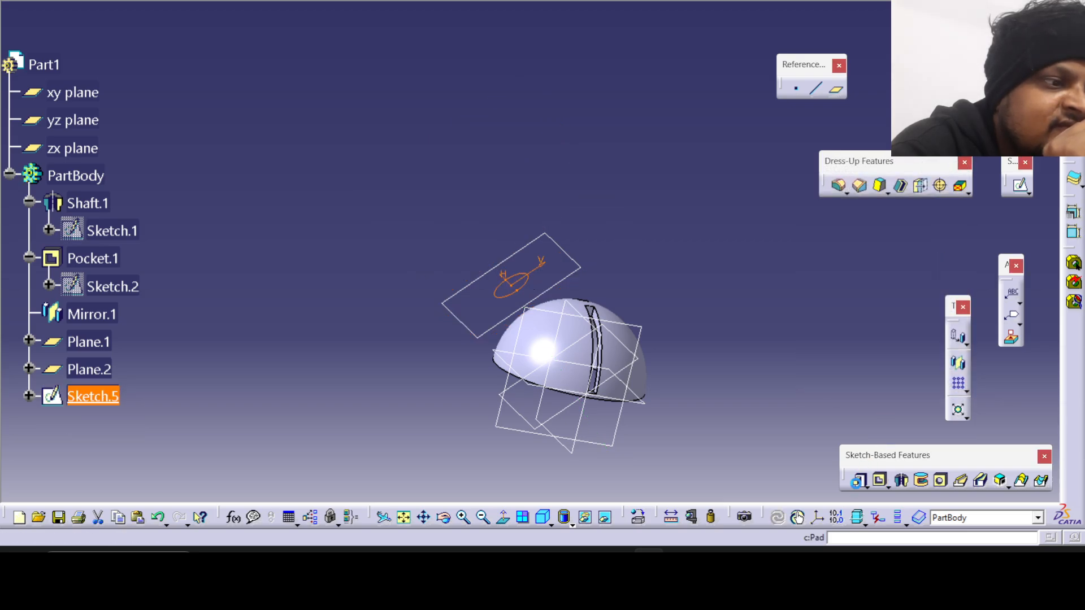
left_click(858, 480)
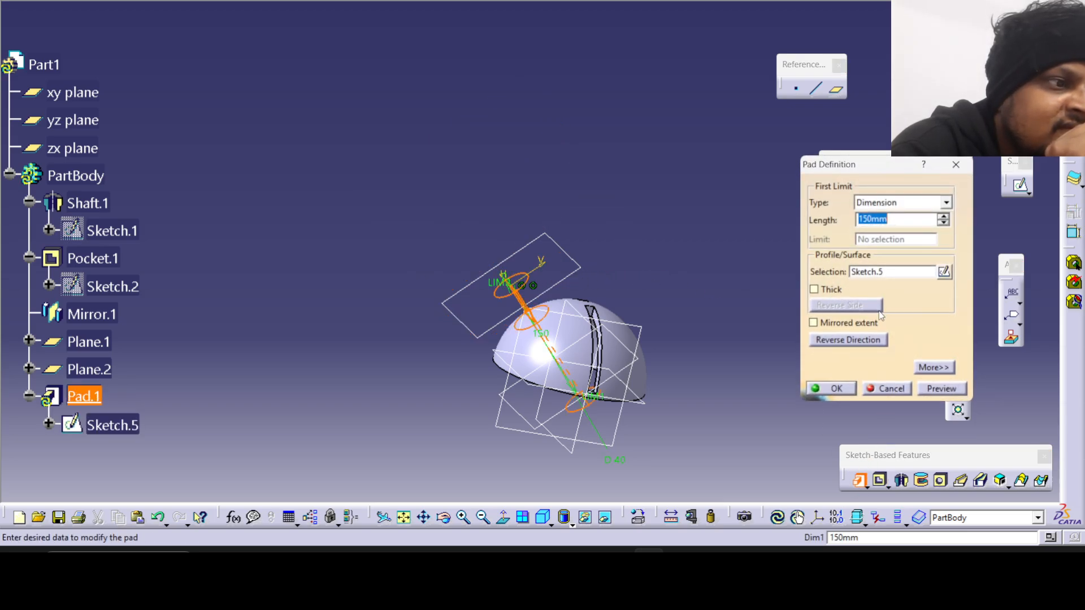
left_click(934, 367)
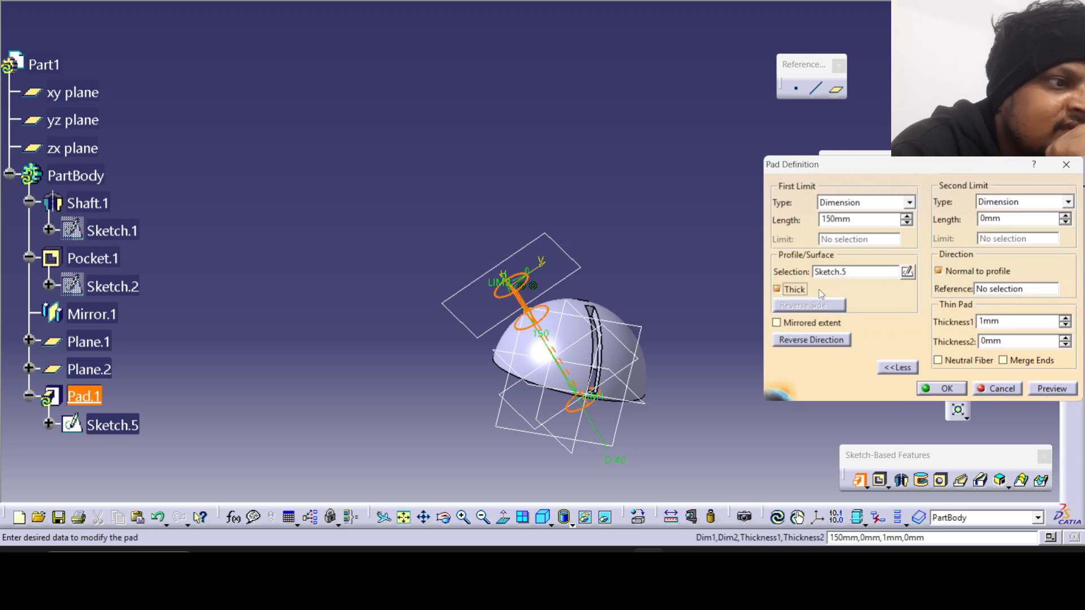
left_click(984, 389)
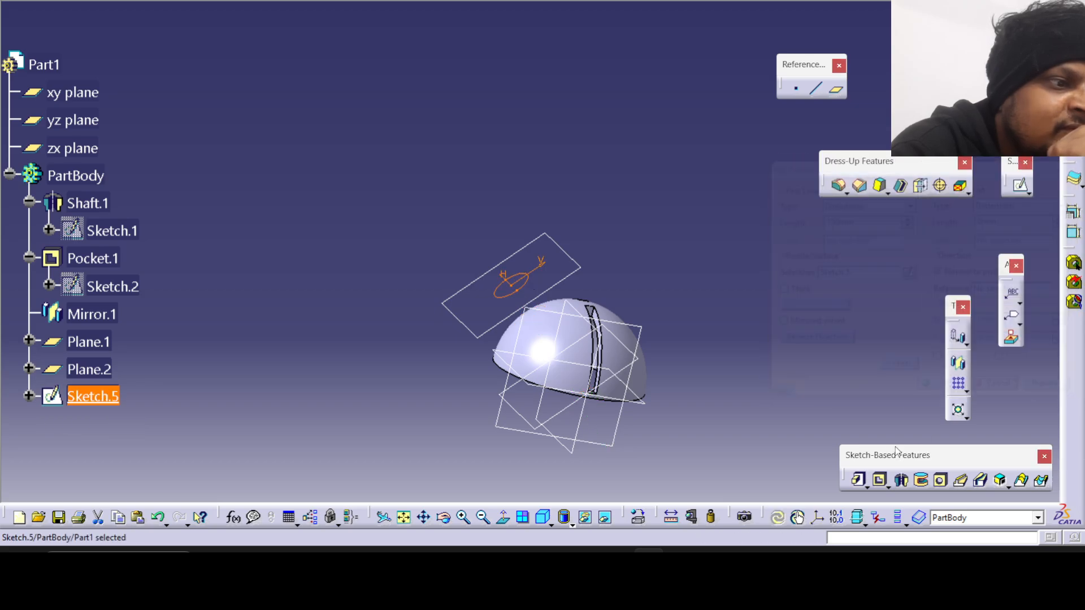
Cut a pocket 500 mm deep from the 40 mm circle sketch, with the direction reversed towards the dome.
left_click(884, 483)
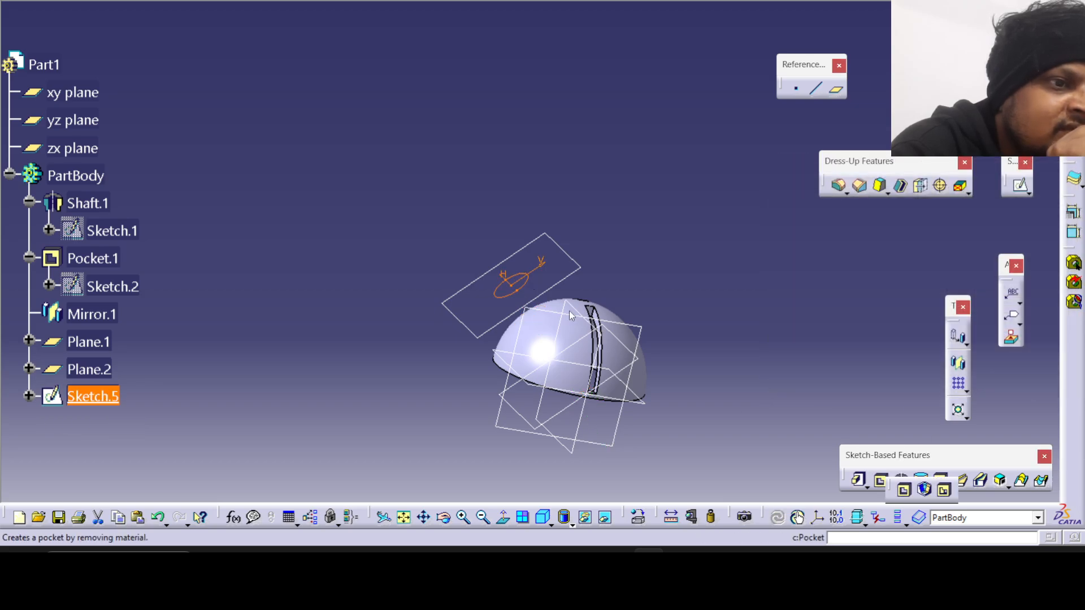
left_click(906, 492)
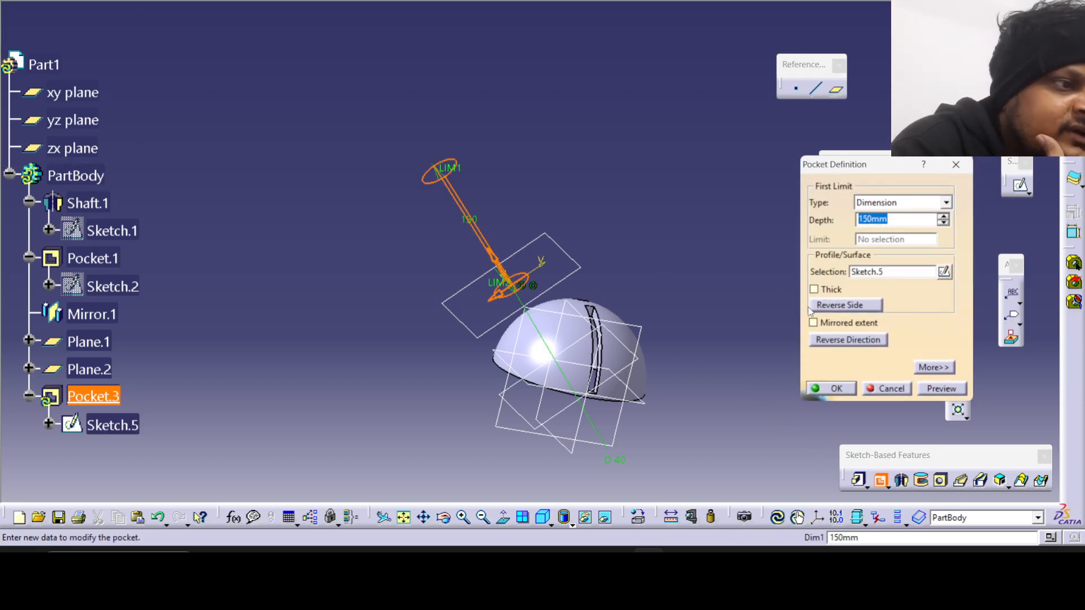
left_click(847, 340)
middle_click_drag(647, 303, 558, 159)
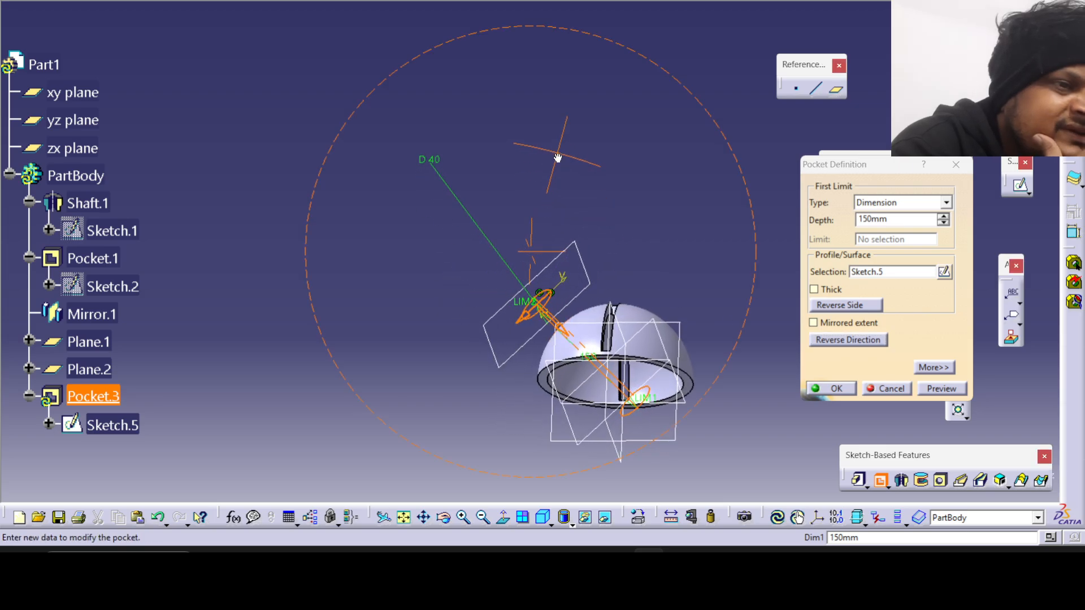
left_click(943, 216)
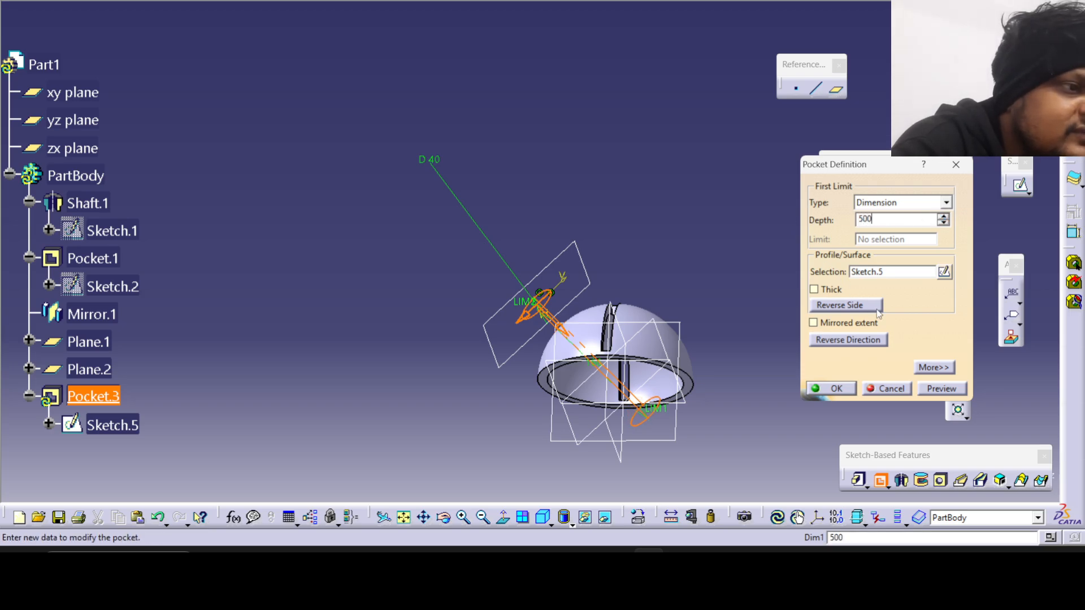
left_click(933, 389)
left_click(835, 389)
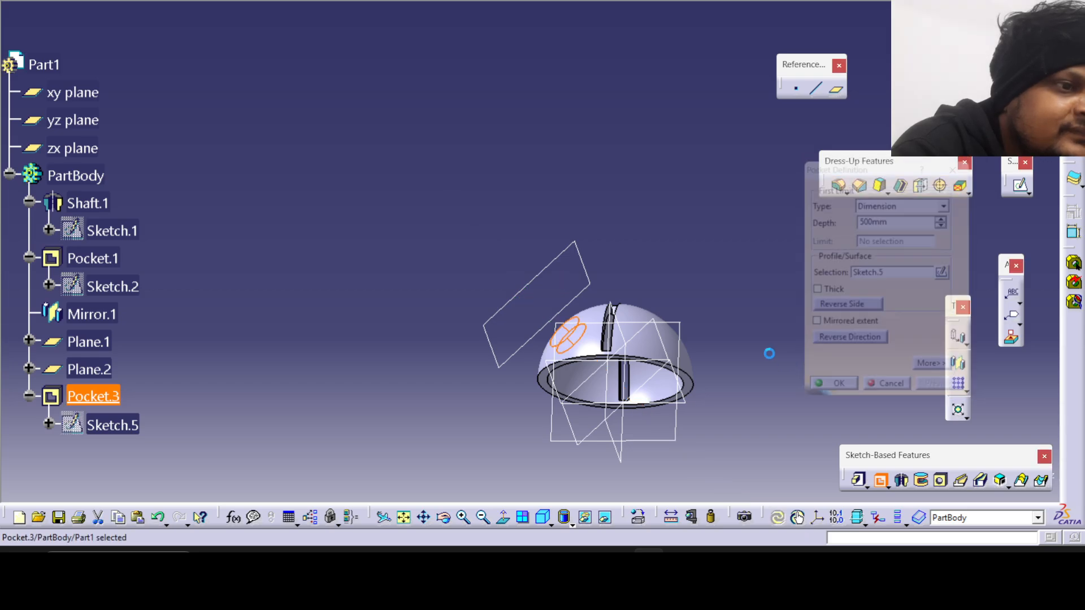
middle_click_drag(768, 354, 430, 347)
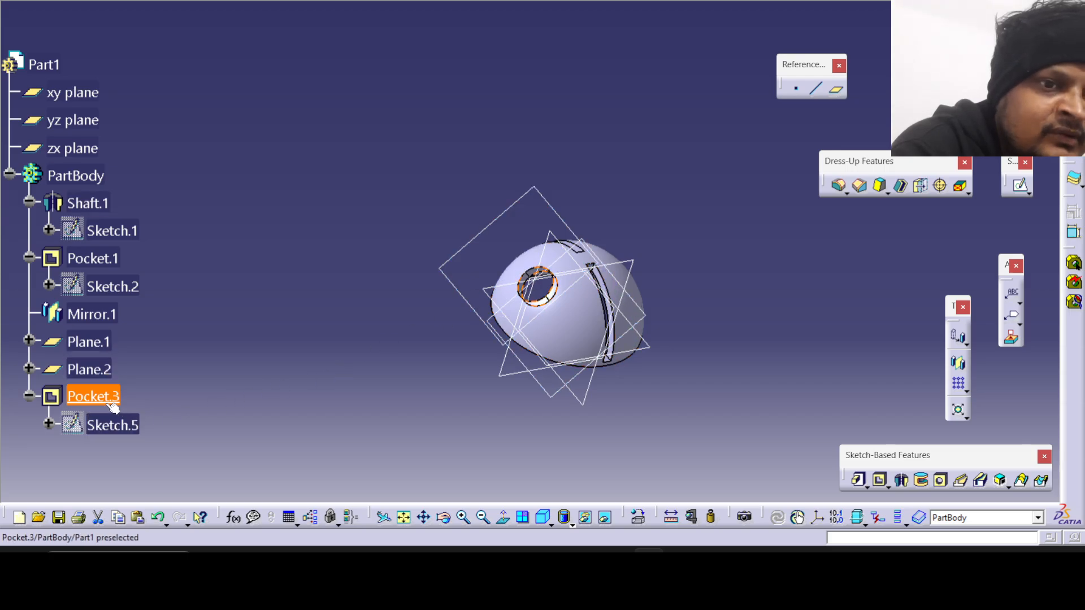
Mirror the angled 40 mm hole about the xy plane and compare the dome with the reference drawing.
left_click(958, 363)
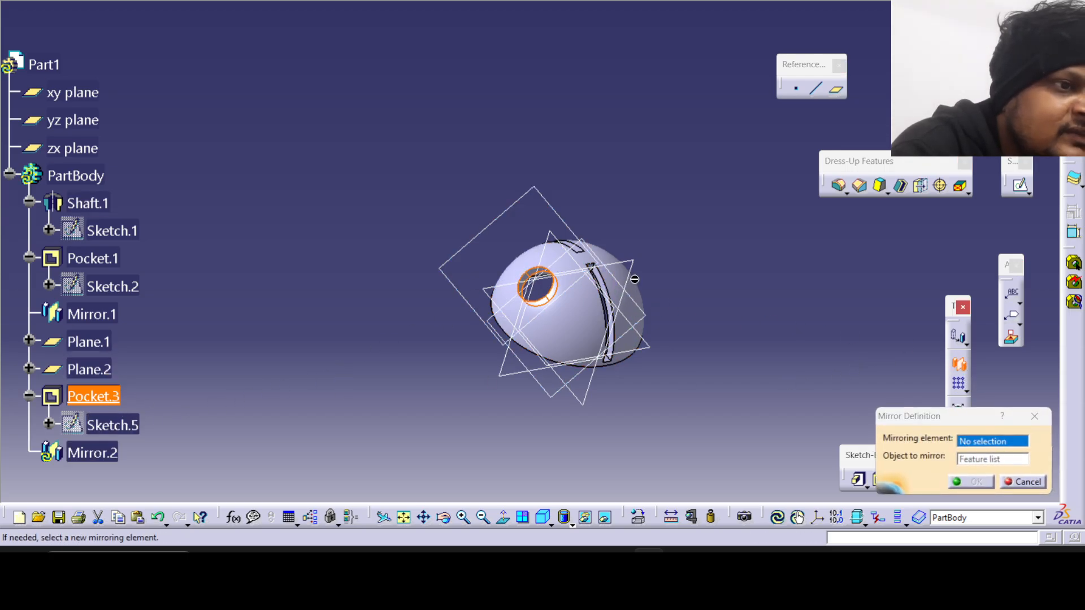
middle_click_drag(622, 317, 650, 311)
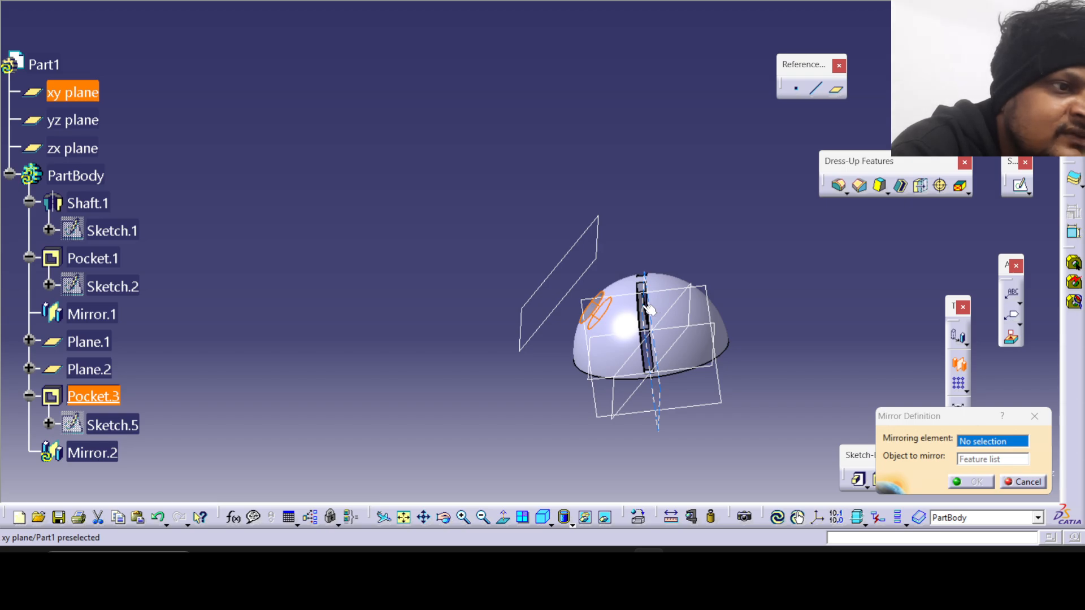
left_click(650, 309)
left_click(959, 488)
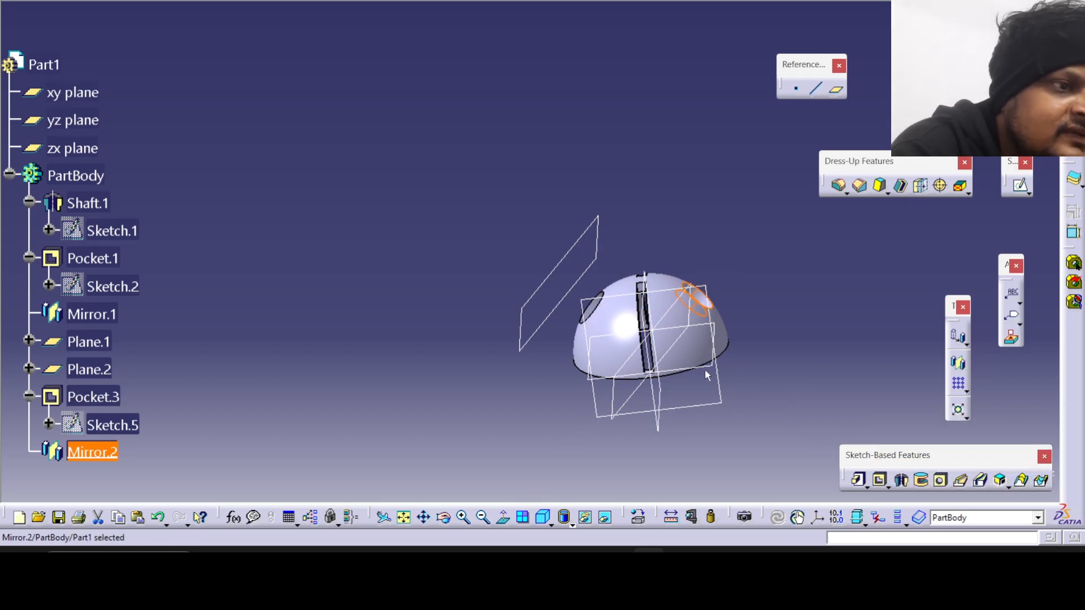
middle_click_drag(532, 339, 614, 370)
left_click(679, 565)
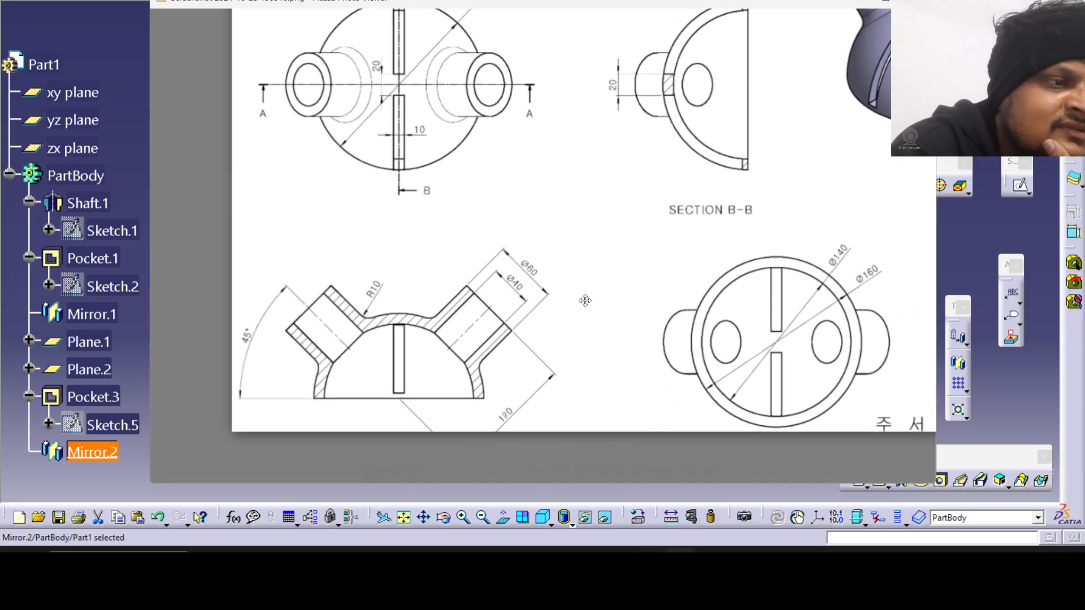
Check the tube section in the reference drawing and start a sketch on the angled plane facing the dome's 40 mm hole.
left_click(679, 566)
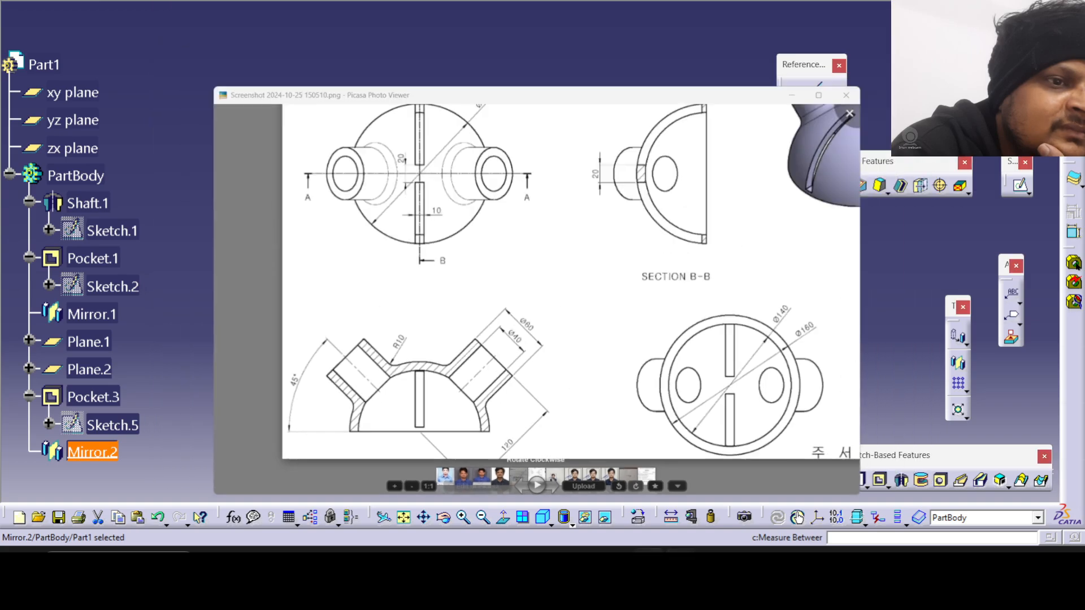
left_click(591, 228)
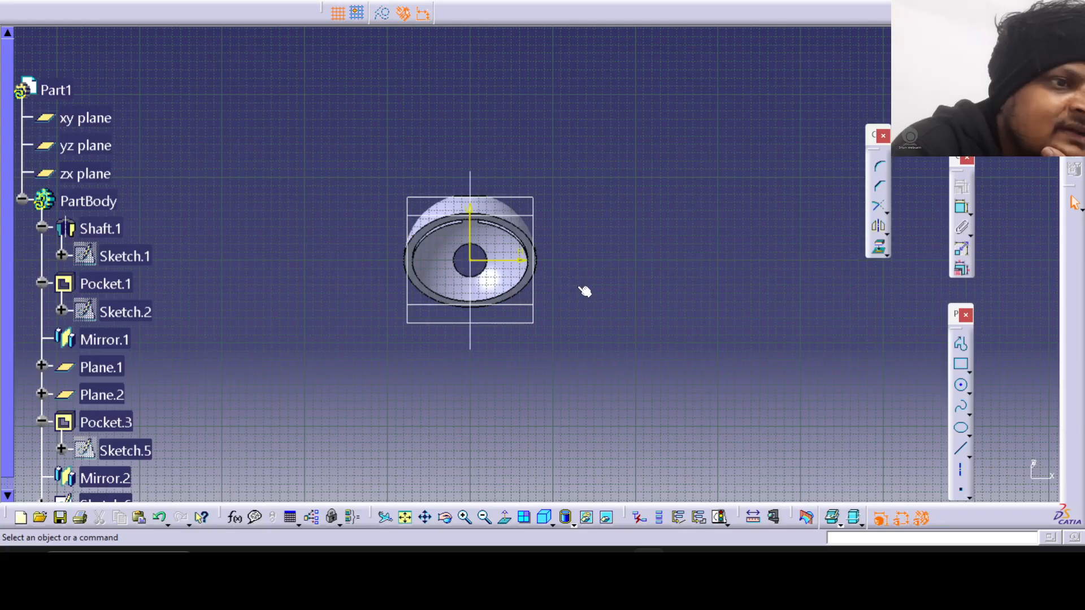
middle_click_drag(506, 272, 574, 278)
left_click(808, 523)
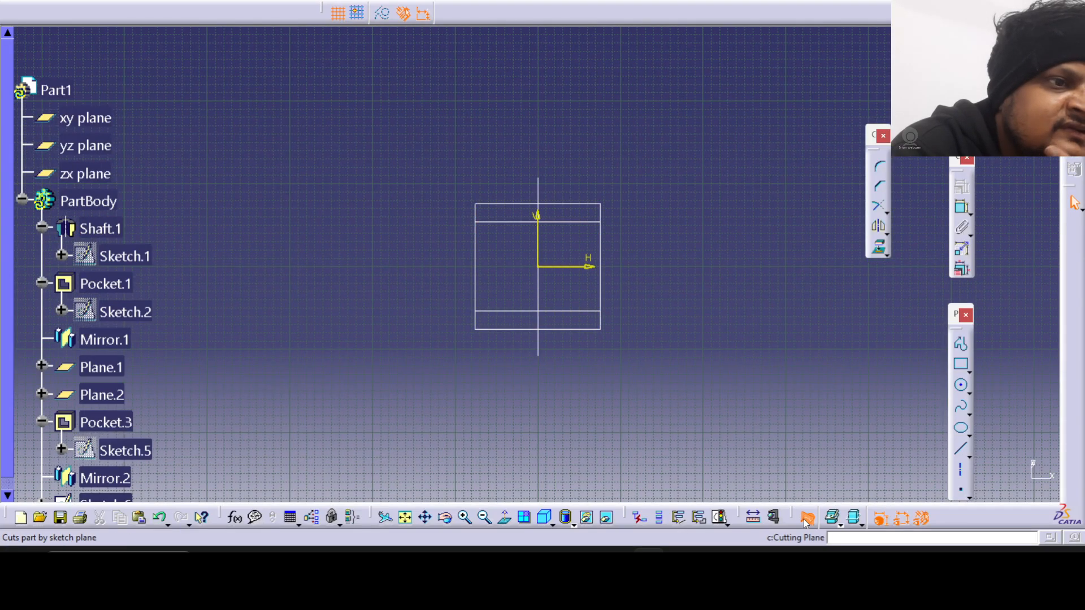
left_click(807, 522)
middle_click_drag(463, 175, 635, 421)
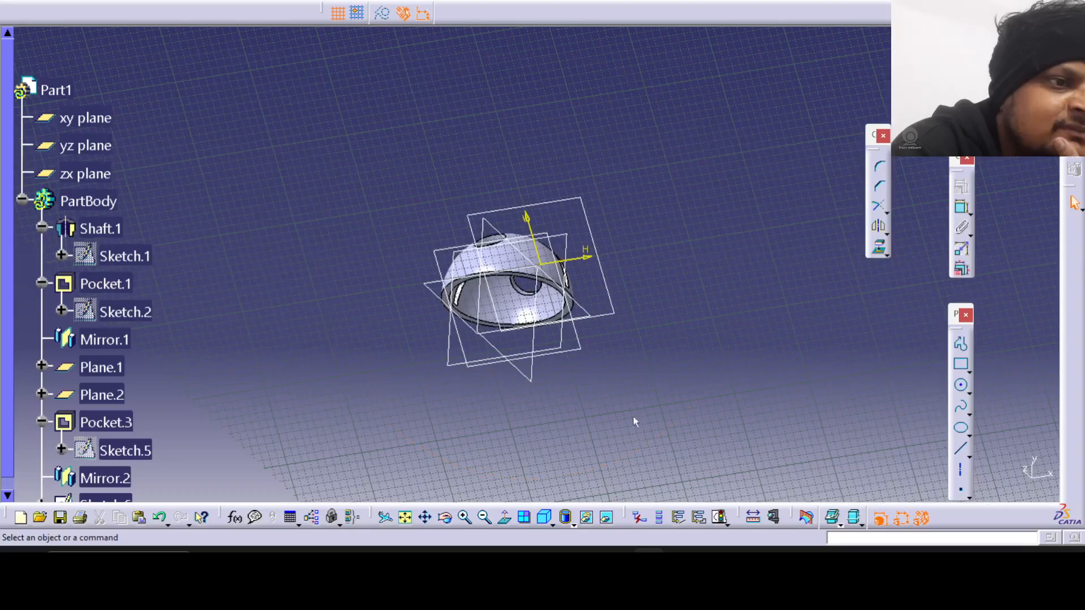
Check the tubes in the reference drawing and project the circular edge of the angled 40 mm hole into the sketch.
left_click(690, 556)
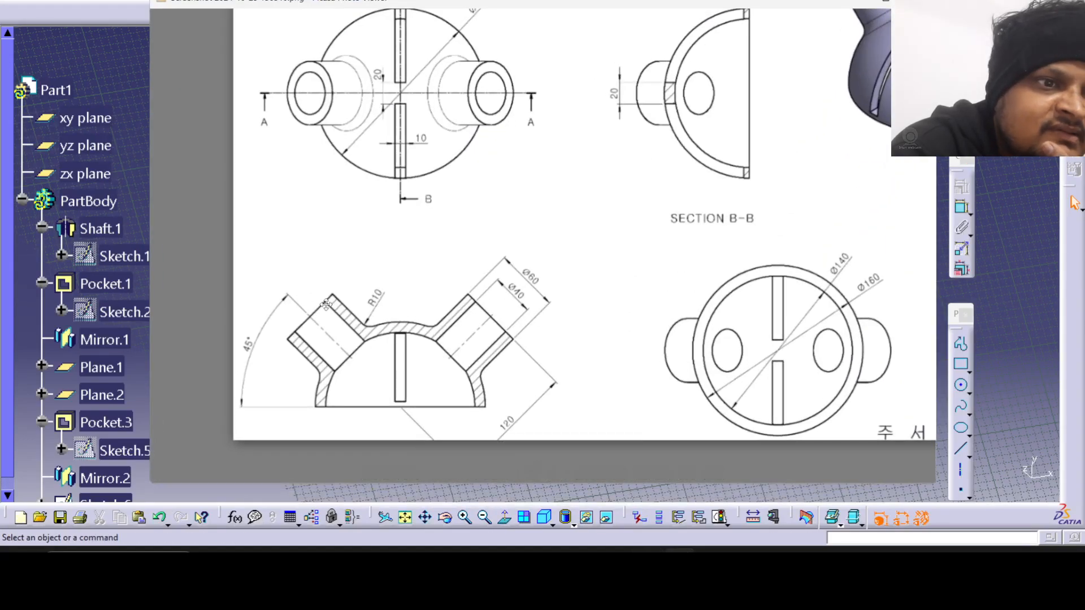
left_click_drag(661, 171, 589, 255)
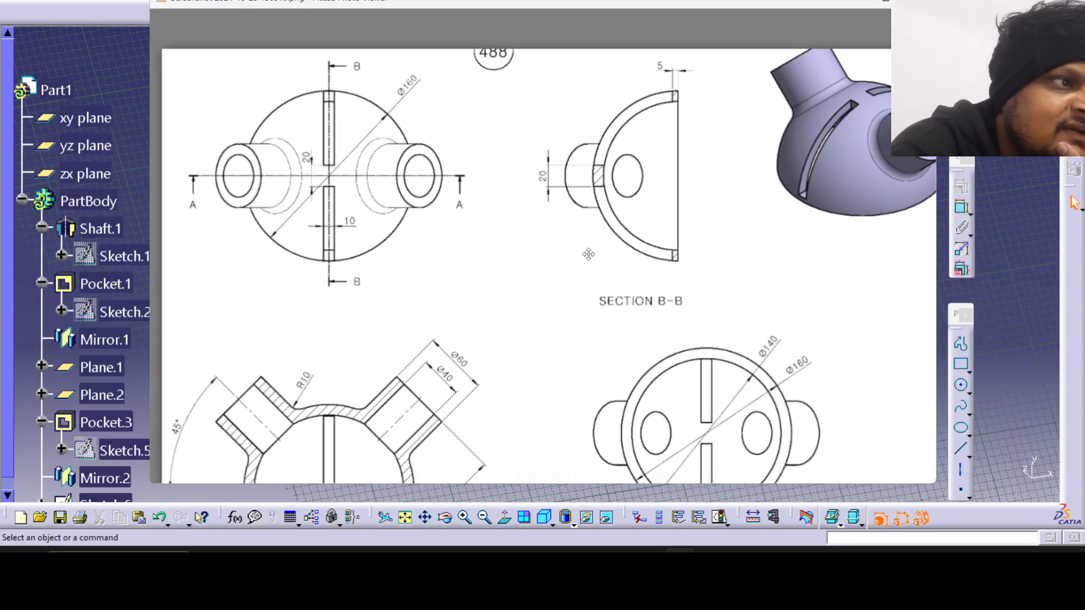
left_click_drag(938, 143, 860, 168)
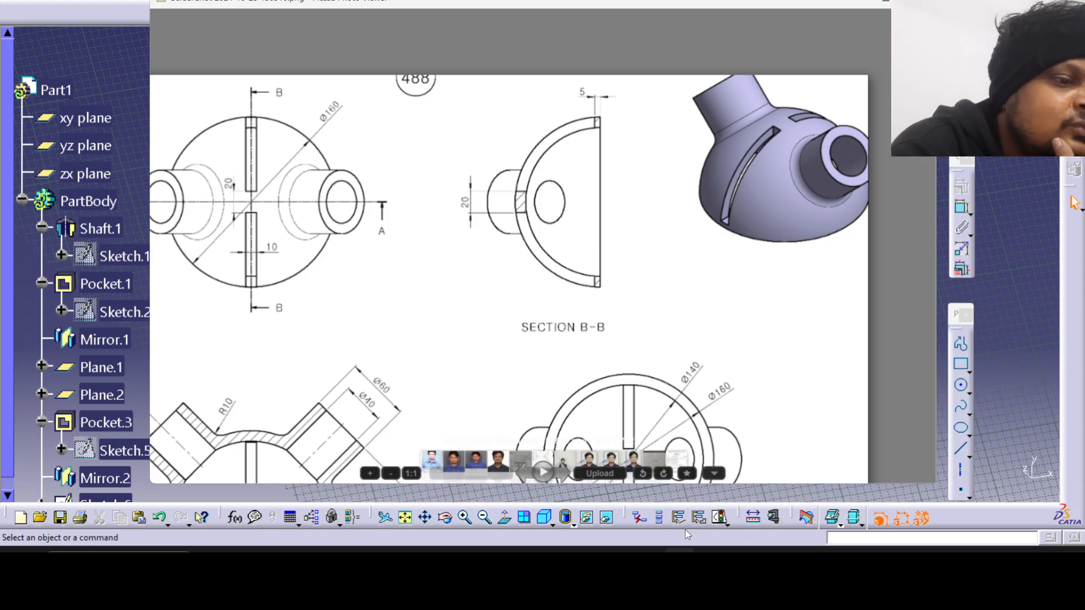
left_click(680, 560)
middle_click_drag(547, 339, 572, 312)
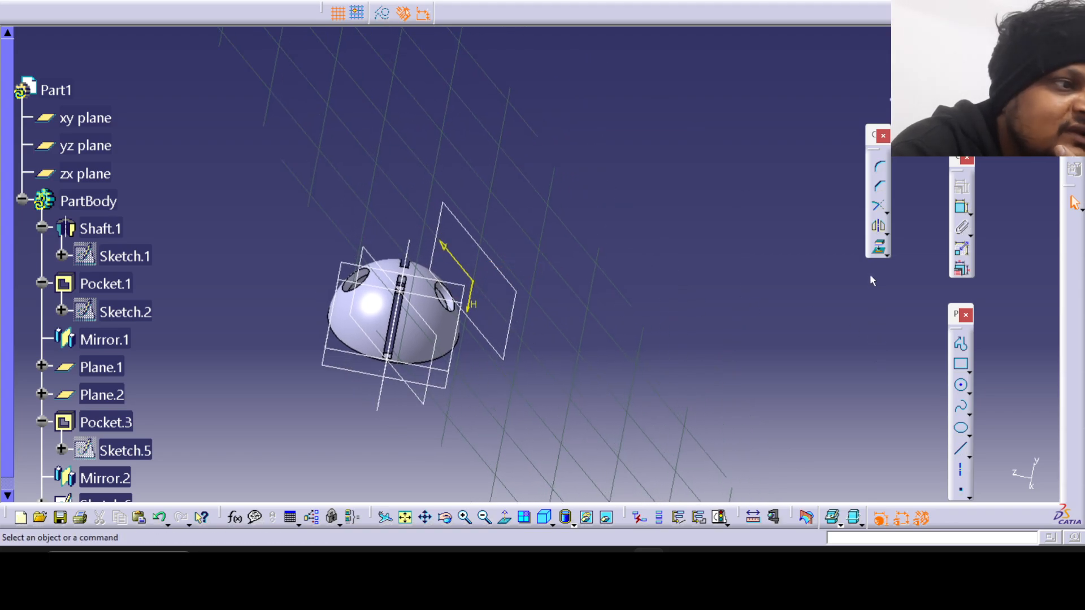
left_click(879, 247)
left_click(449, 297)
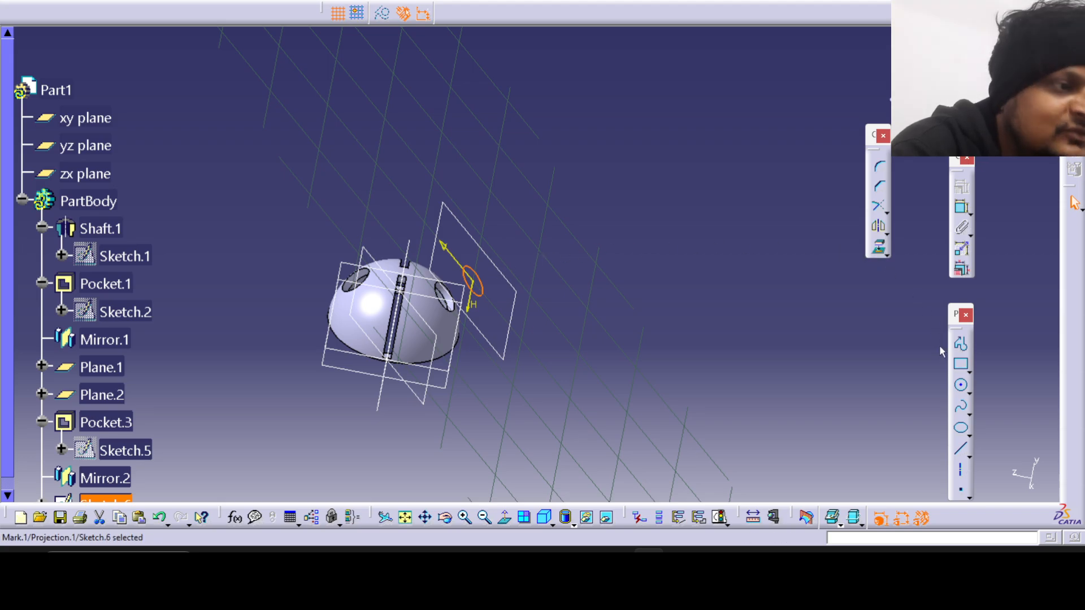
Draw a circle about 63 mm in diameter centred on the sketch origin, around the projected hole edge.
left_click(961, 385)
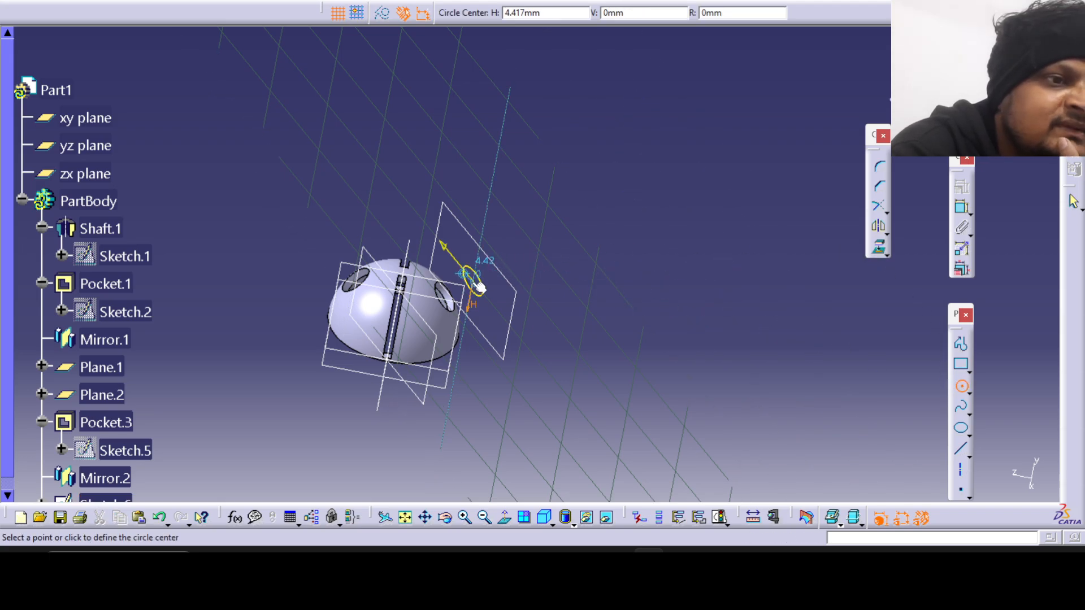
middle_click_drag(485, 286, 432, 201)
left_click(329, 332)
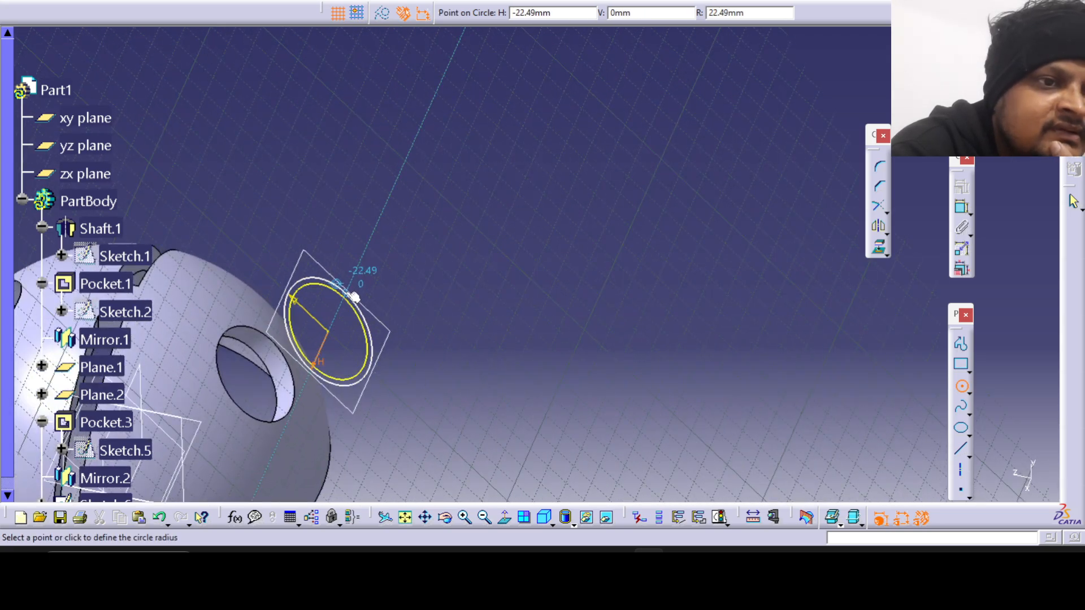
left_click(352, 275)
Check the tube's outer diameter in the reference drawing, dimension the outer circle's diameter to 60 mm and exit the sketch.
left_click(680, 563)
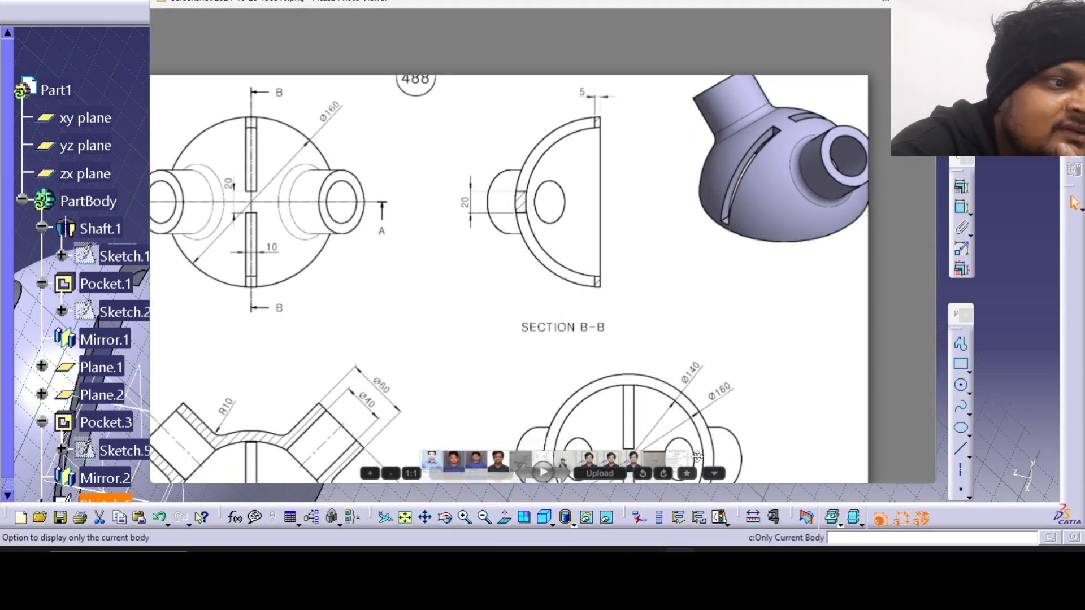
scroll(484, 375, "down", 2)
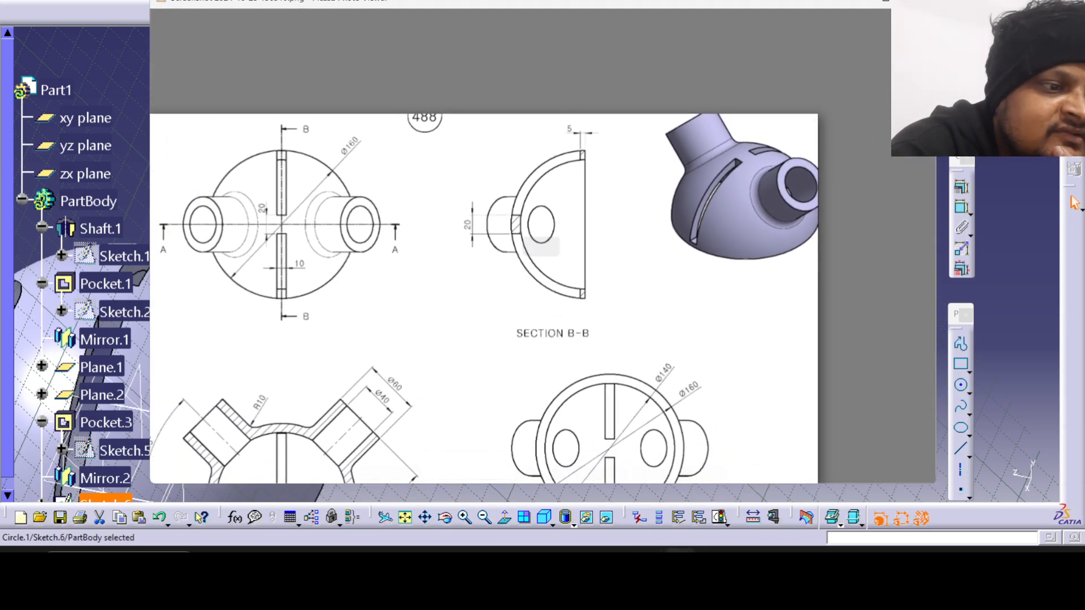
key("alt+Tab")
left_click(961, 206)
left_click(361, 293)
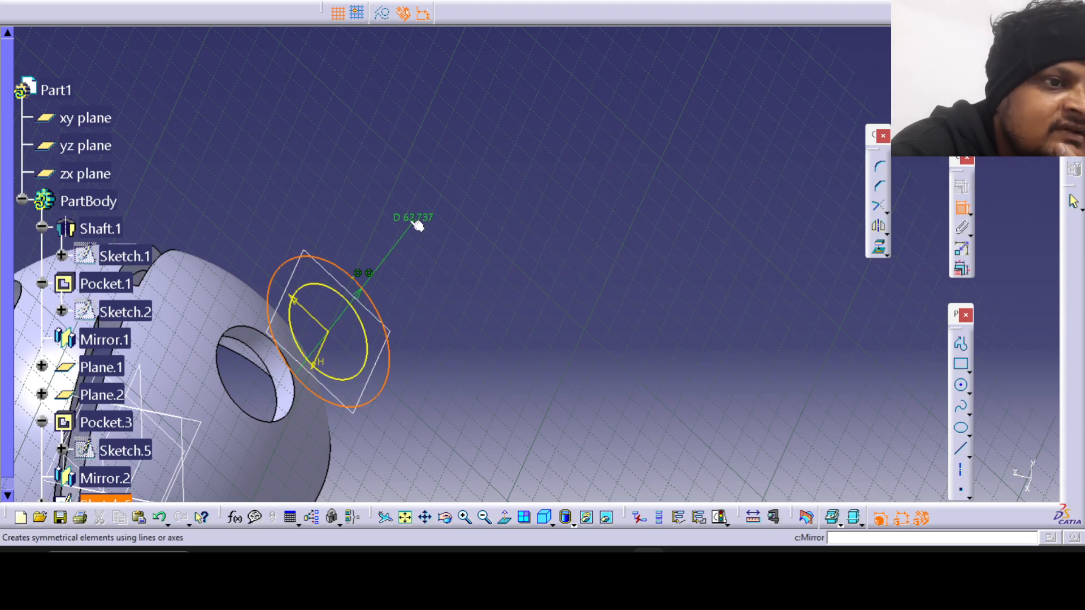
left_click(417, 225)
double_click(414, 214)
type("60mm")
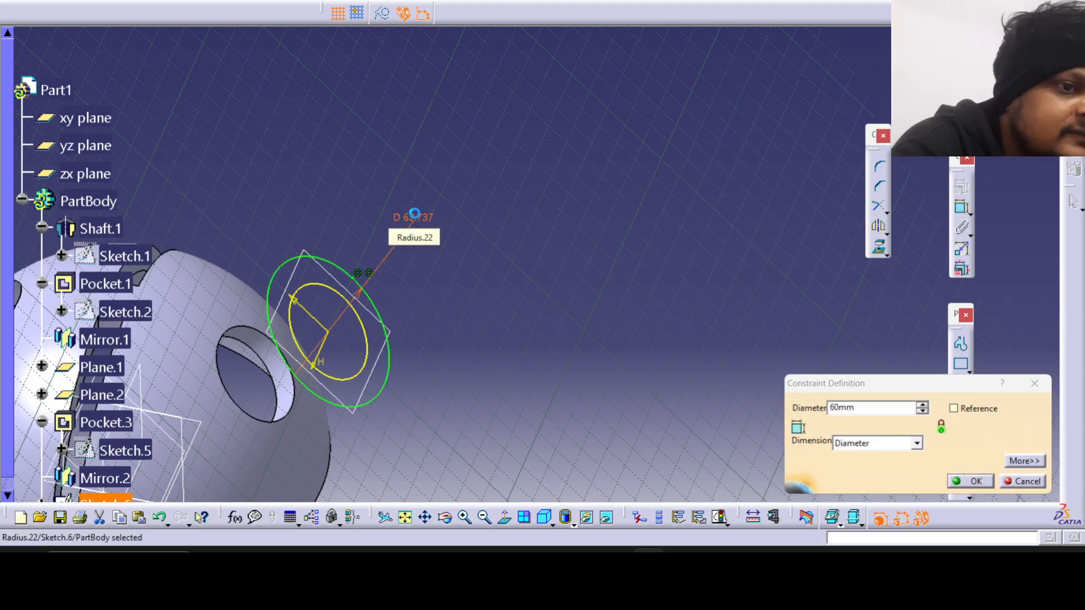
key("Return")
middle_click_drag(381, 320, 468, 243)
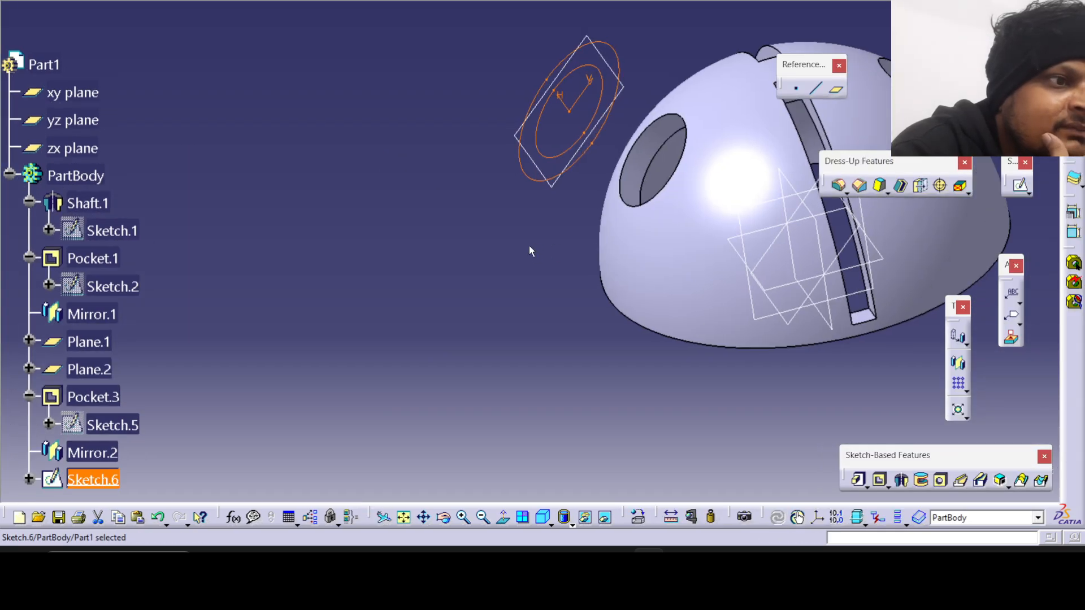
middle_click_drag(530, 247, 525, 276)
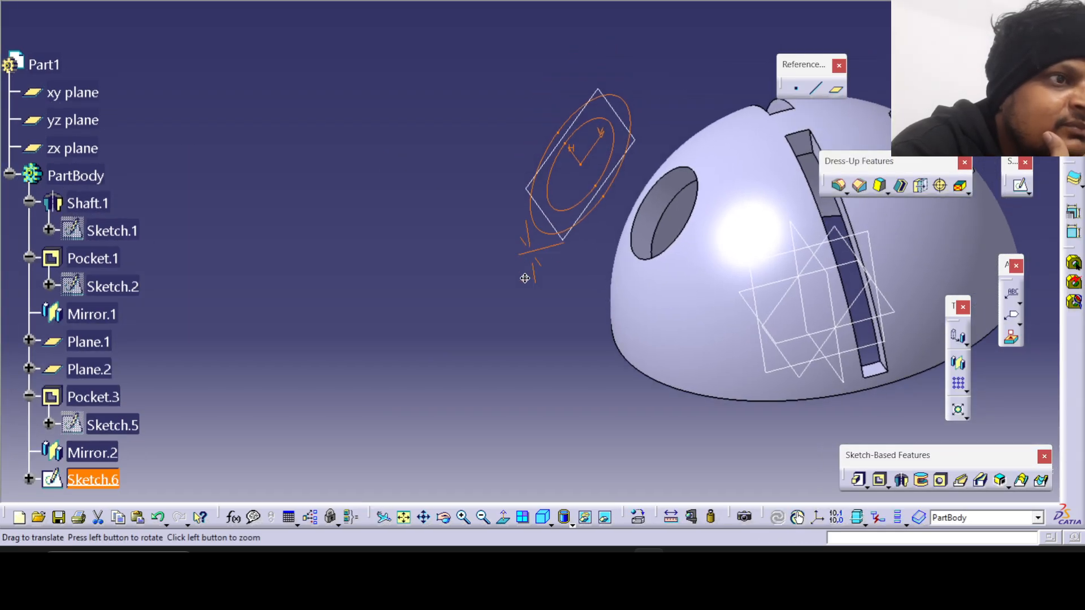
Pad the ring profile using the Up to surface limit, ending at the dome's outer spherical face.
left_click(858, 480)
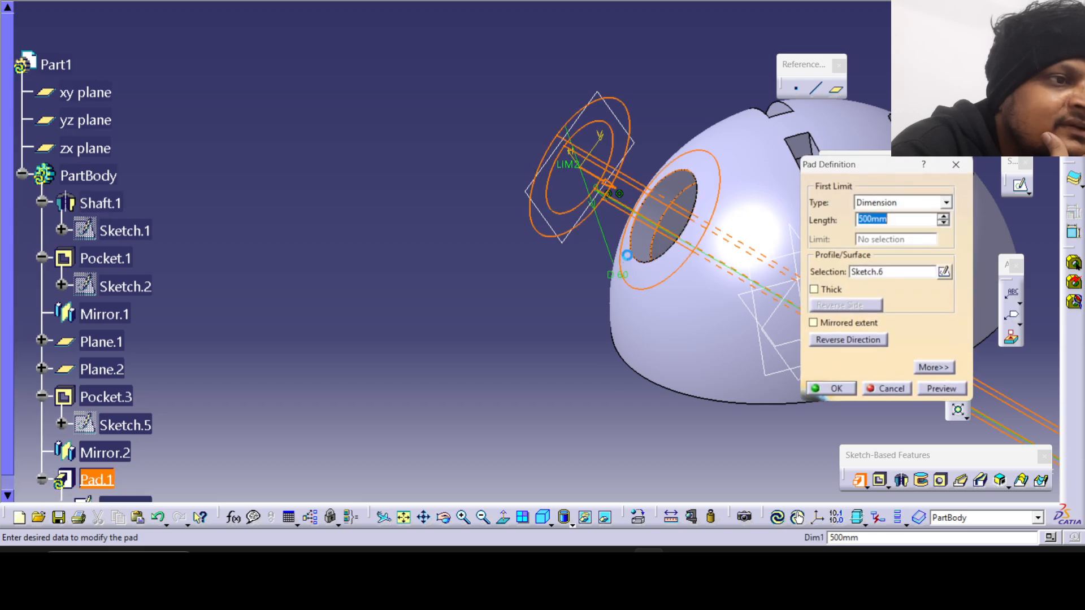
left_click(903, 203)
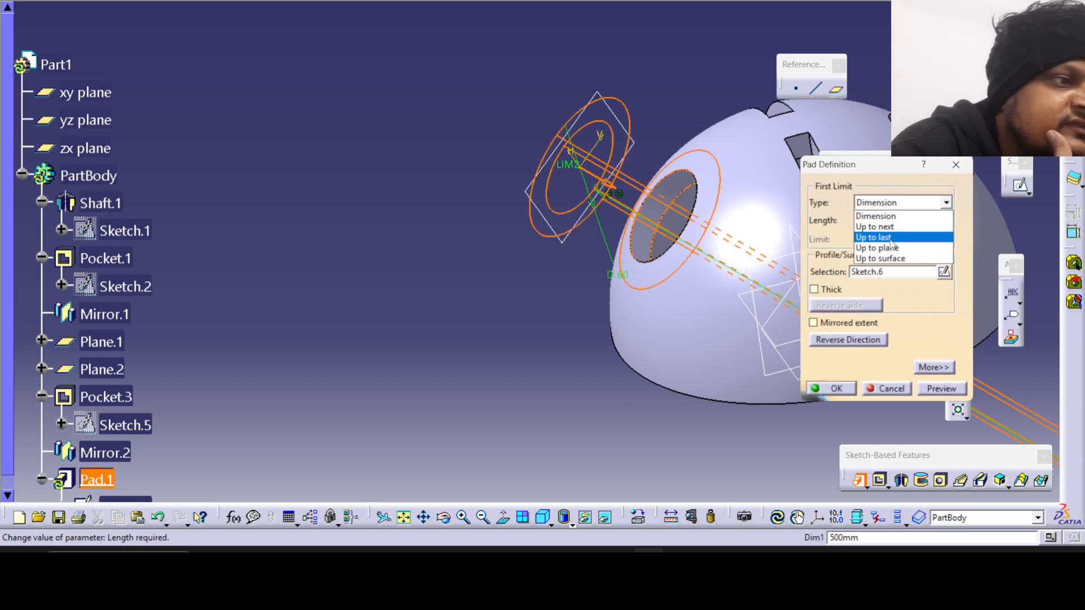
left_click(887, 258)
left_click(703, 296)
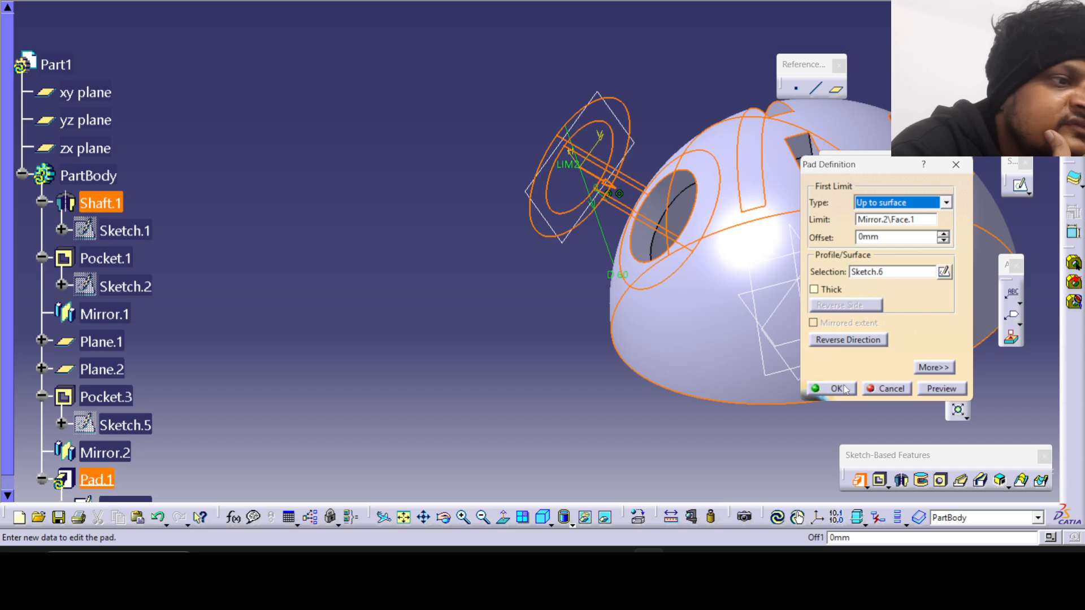
left_click(916, 389)
left_click(855, 391)
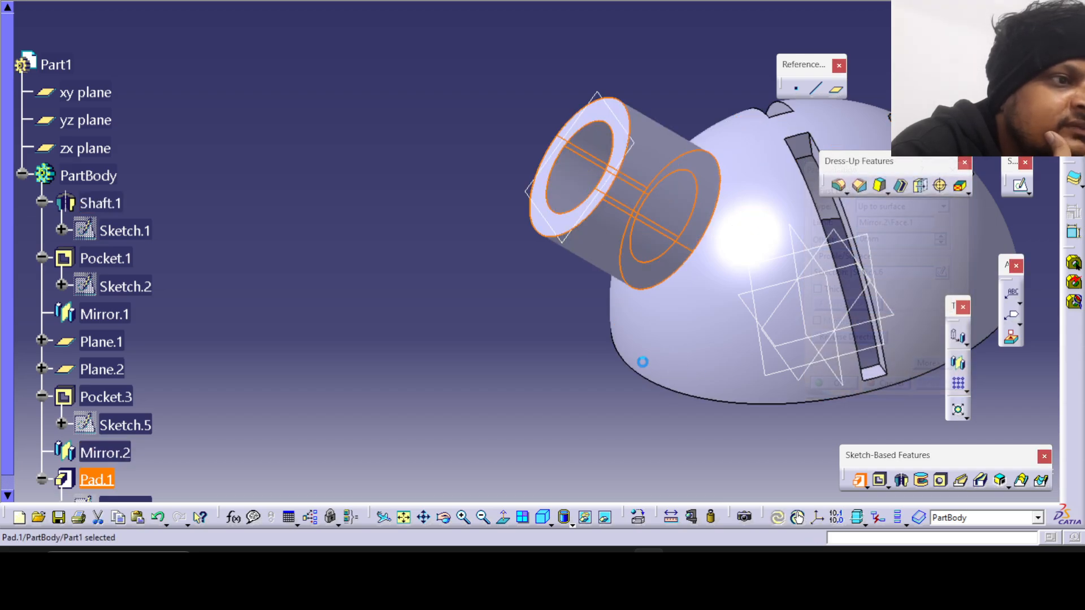
middle_click_drag(521, 334, 389, 123)
left_click(422, 188)
middle_click_drag(498, 187, 633, 407)
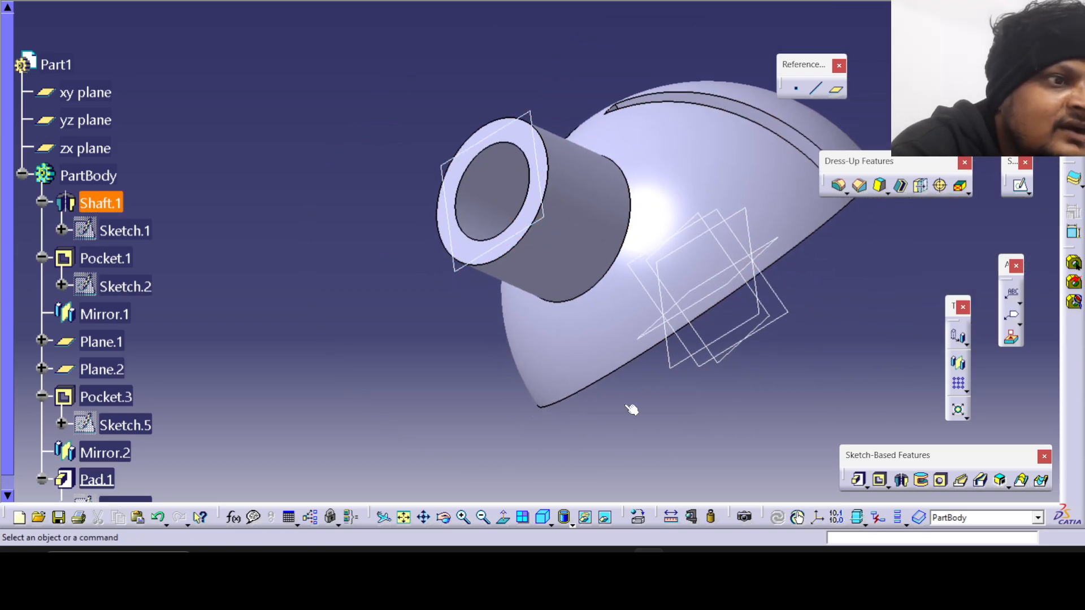
left_click(571, 266)
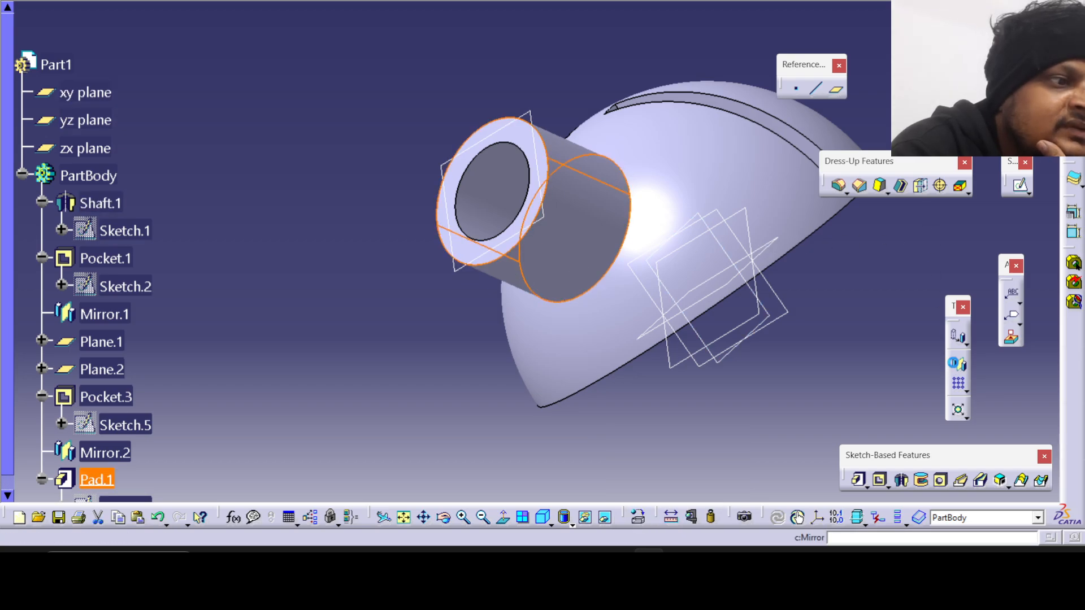
left_click(958, 363)
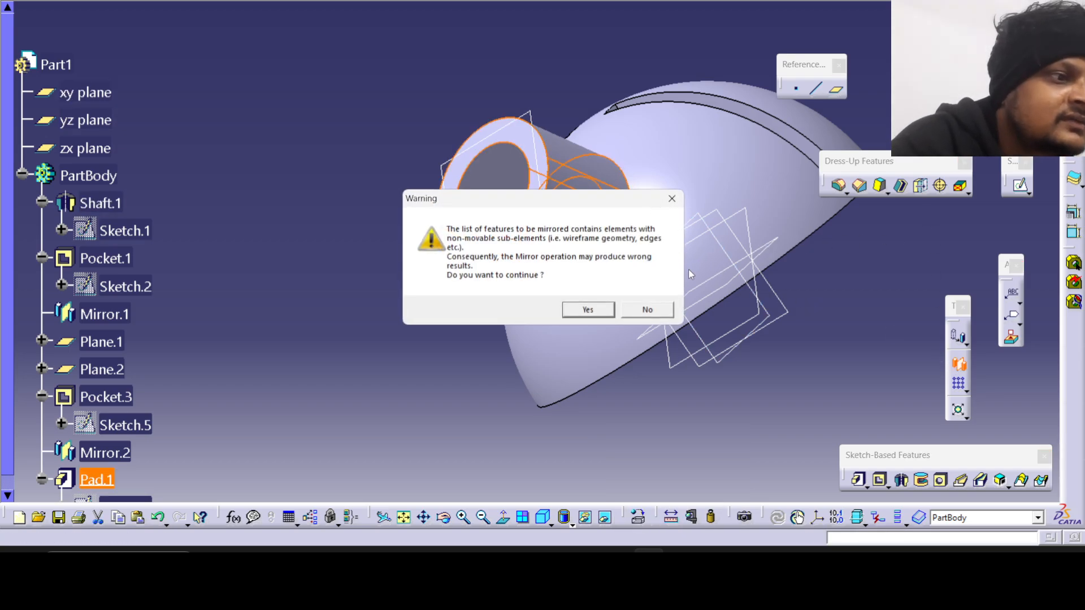
left_click(647, 310)
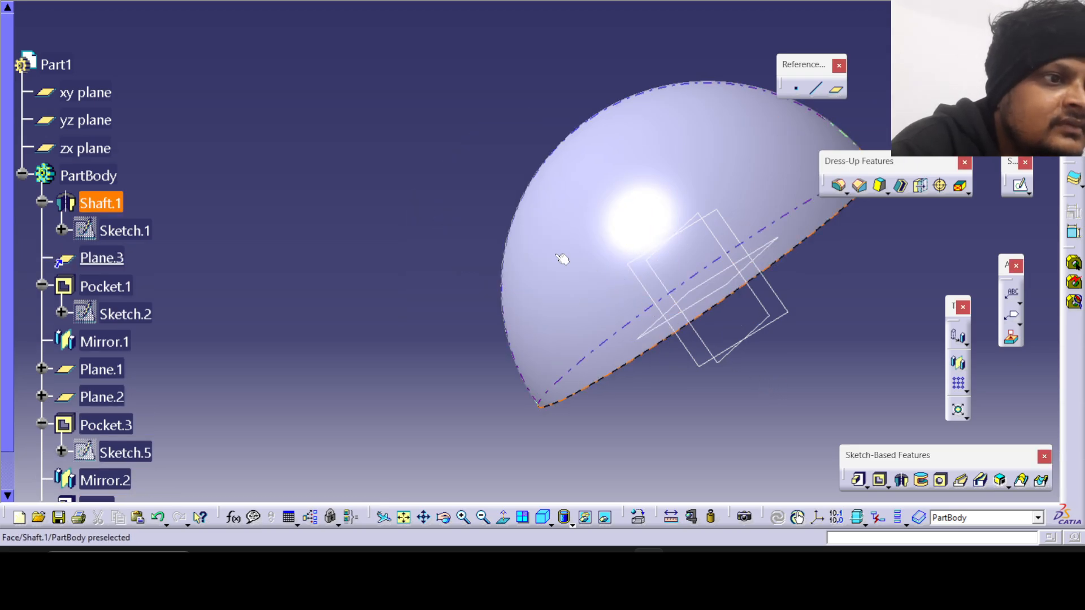
middle_click_drag(556, 258, 639, 359)
key("Escape")
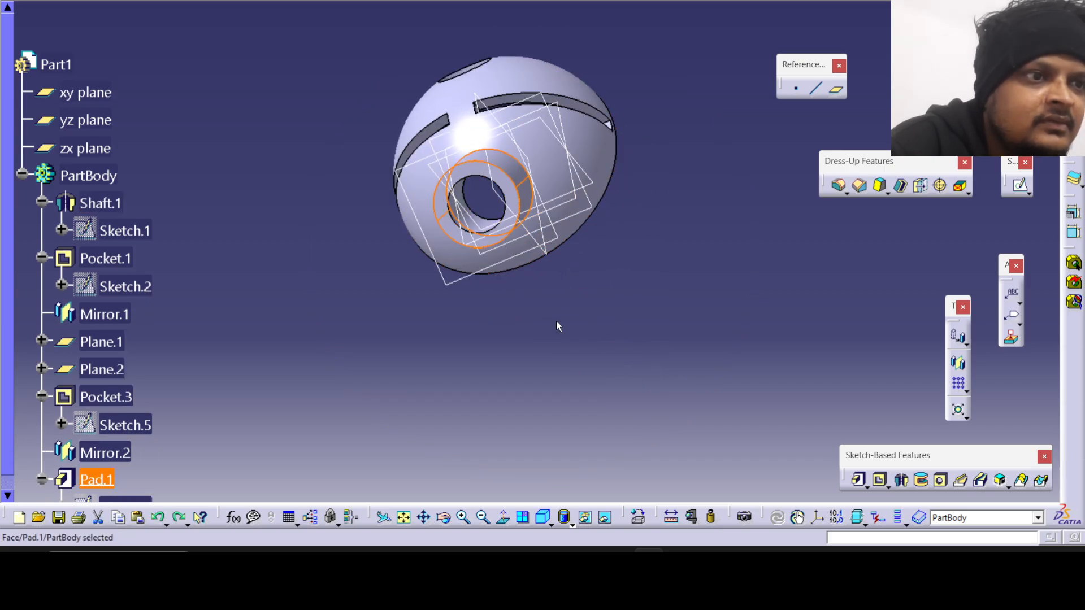
middle_click_drag(557, 326, 787, 439)
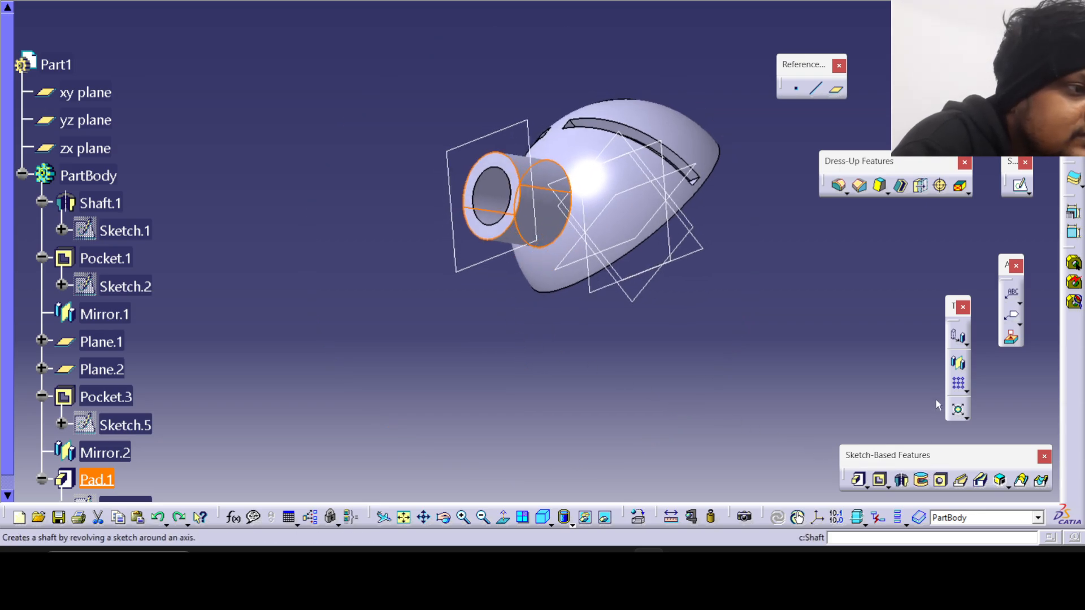
Mirror the angled tube pad to create the second tube on the dome.
left_click(815, 363)
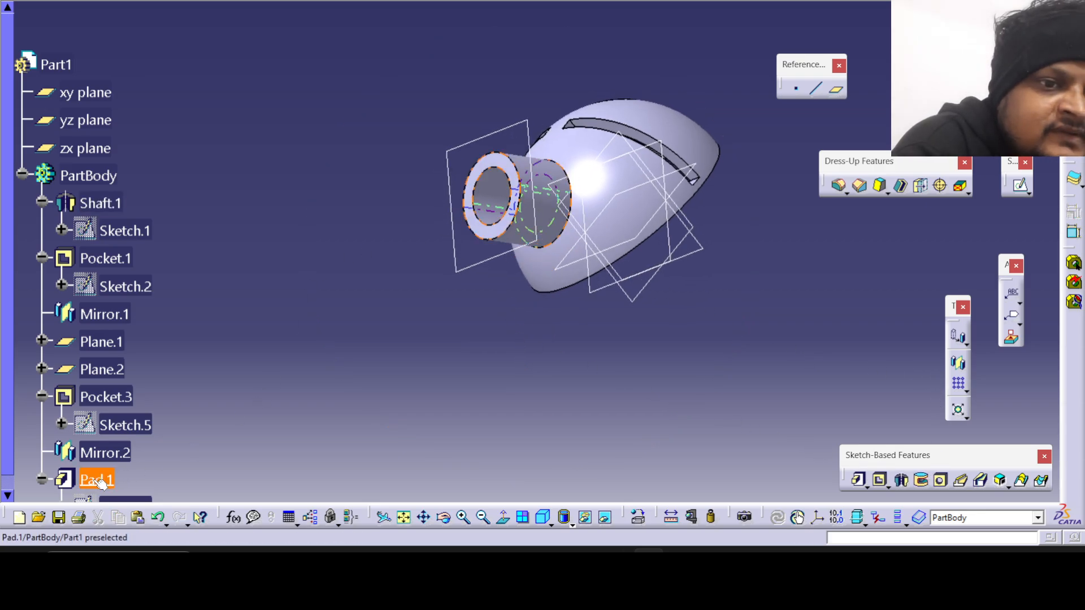
left_click(523, 212)
left_click(958, 363)
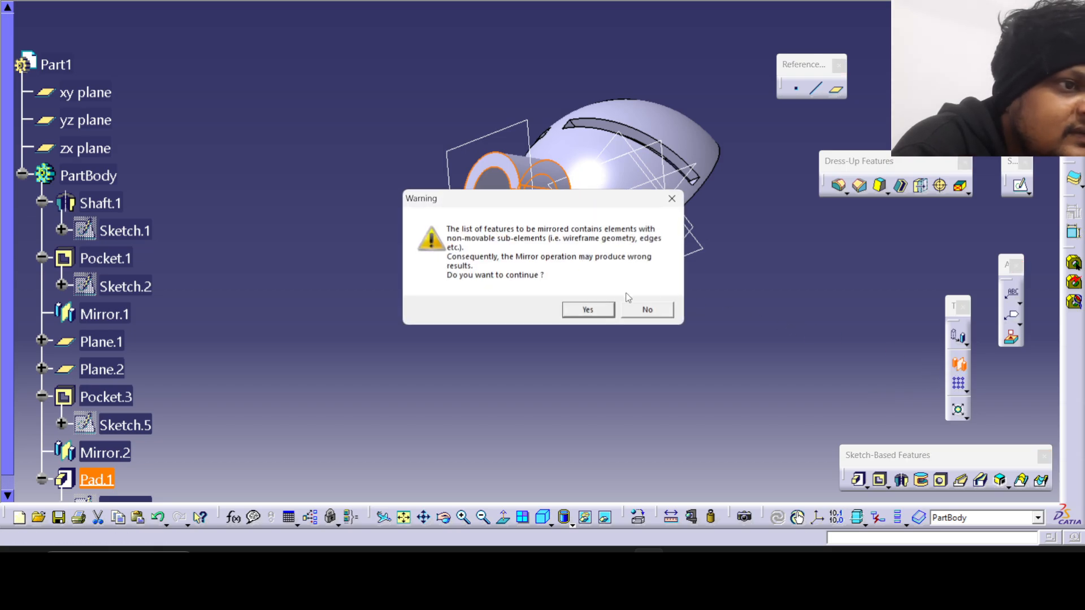
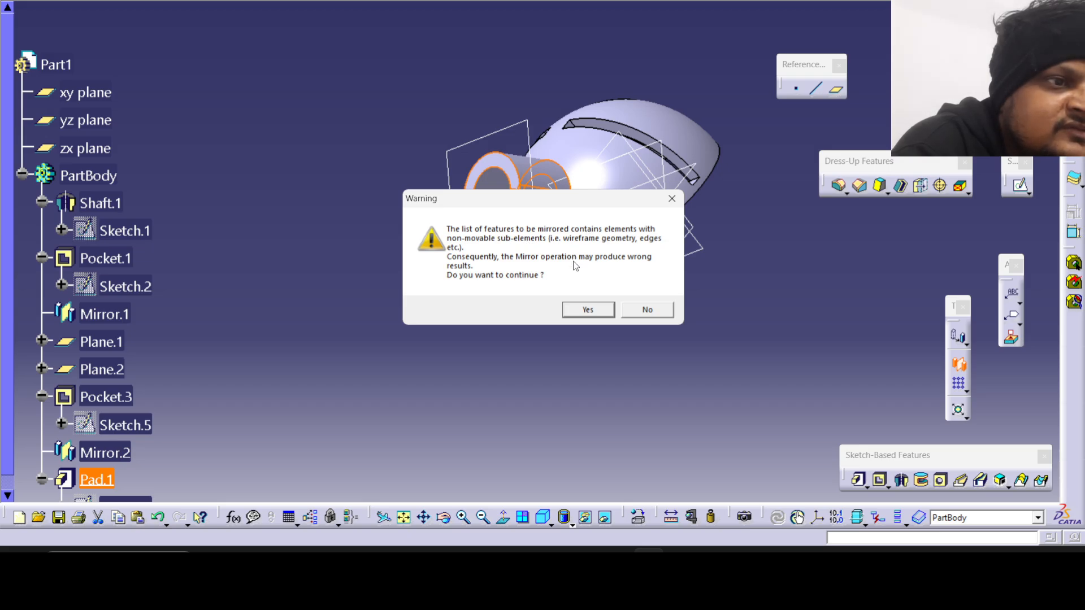
Accept mirroring the tube pad and use the xy plane as the mirroring element.
left_click(588, 309)
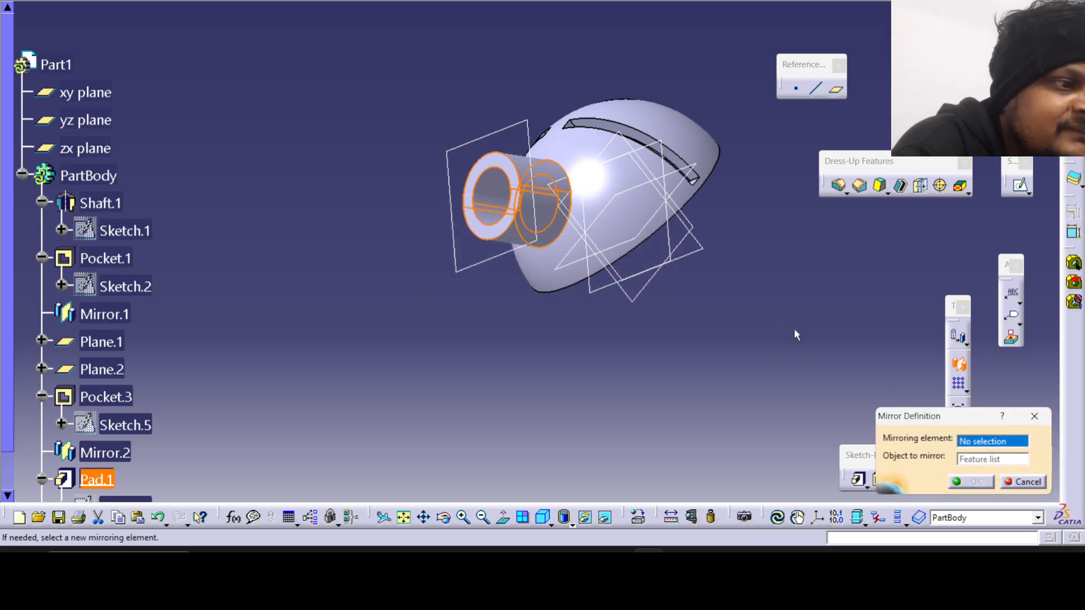
middle_click_drag(612, 171, 599, 364)
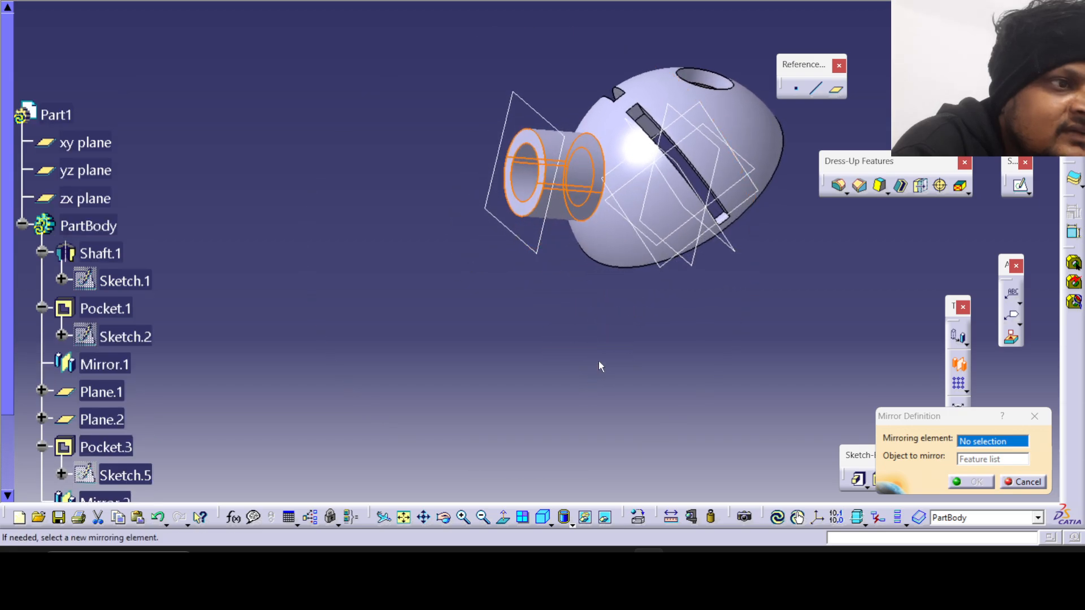
left_click(693, 178)
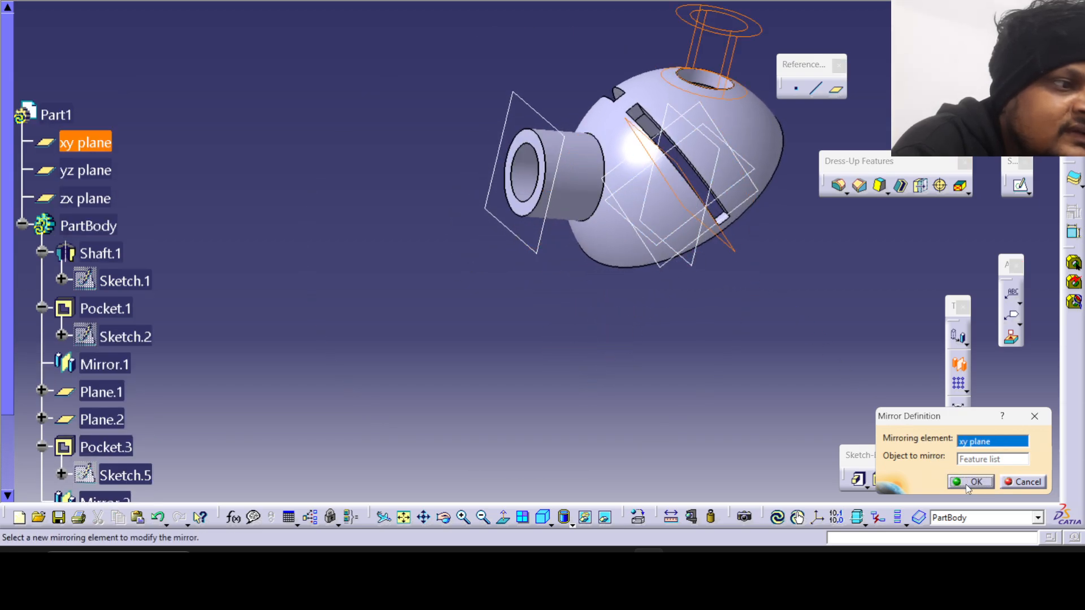
left_click(967, 484)
middle_click_drag(602, 358, 604, 481)
left_click(680, 564)
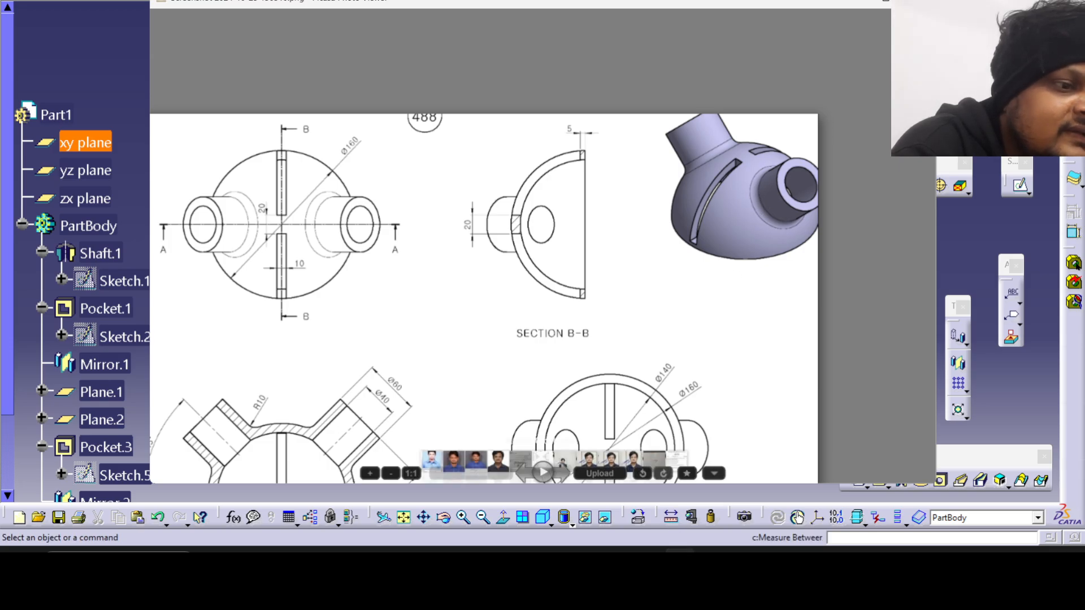
left_click(678, 564)
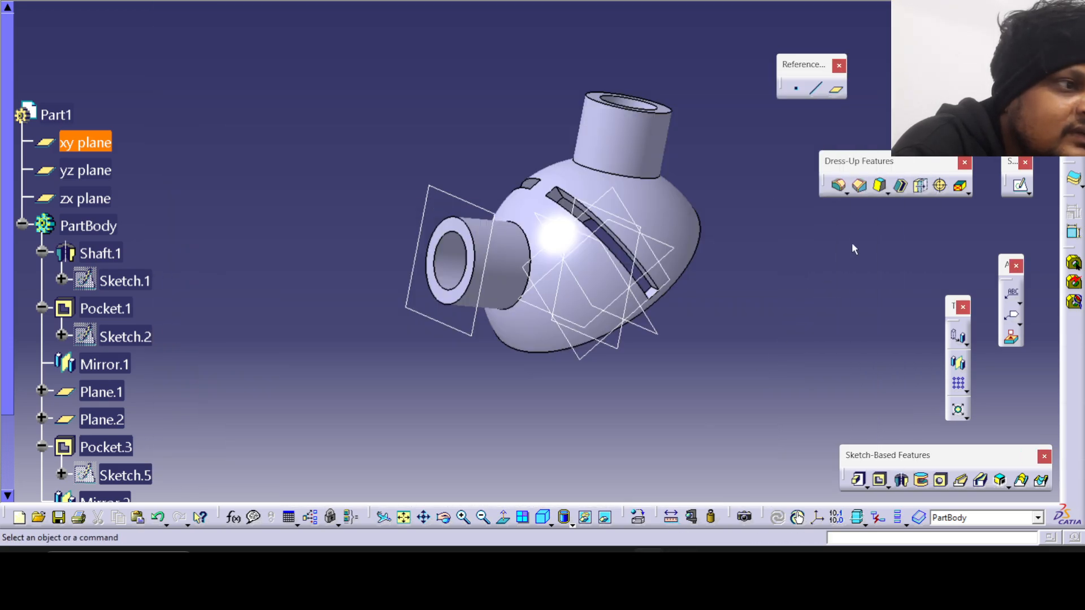
left_click(840, 187)
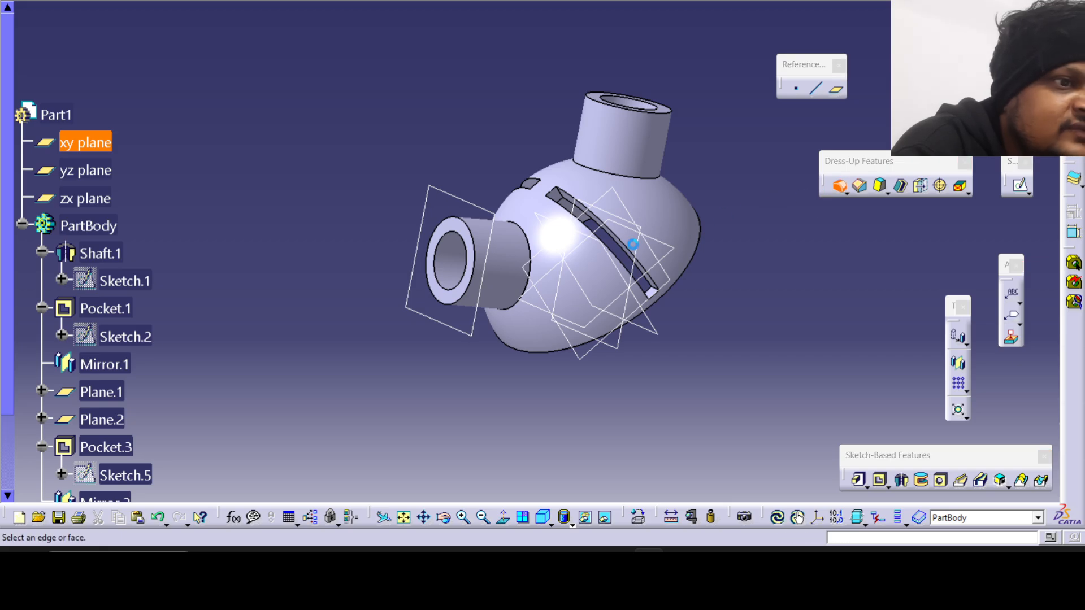
left_click(513, 253)
left_click(554, 242)
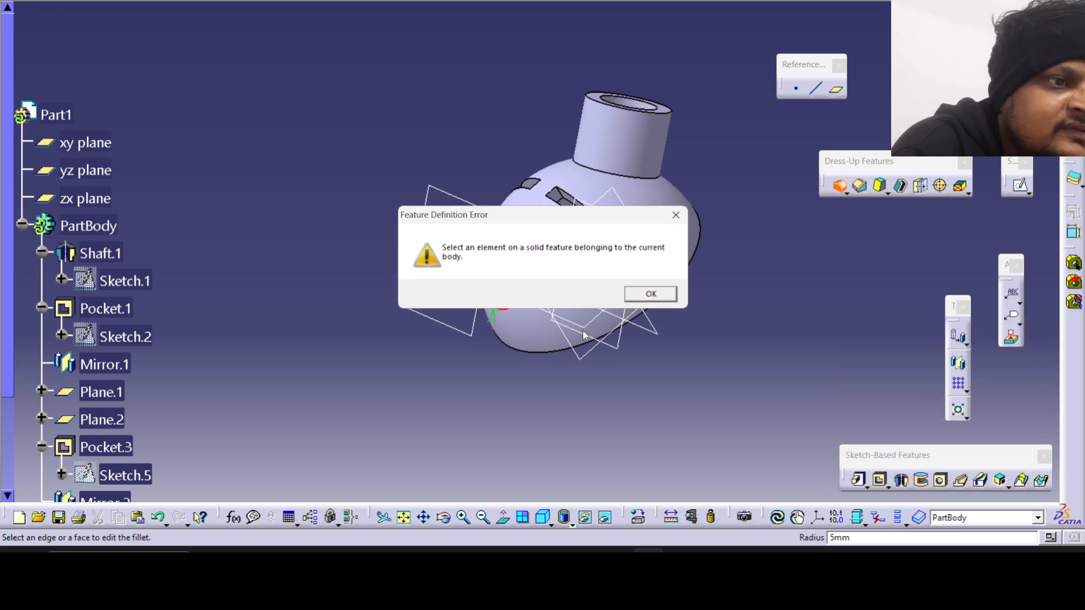
left_click(634, 295)
key("Escape")
Check the fillet radius in the reference drawing and apply a 10 mm edge fillet where the original tube meets the dome.
middle_click_drag(649, 291, 571, 218)
middle_click_drag(477, 111, 403, 129)
left_click(840, 187)
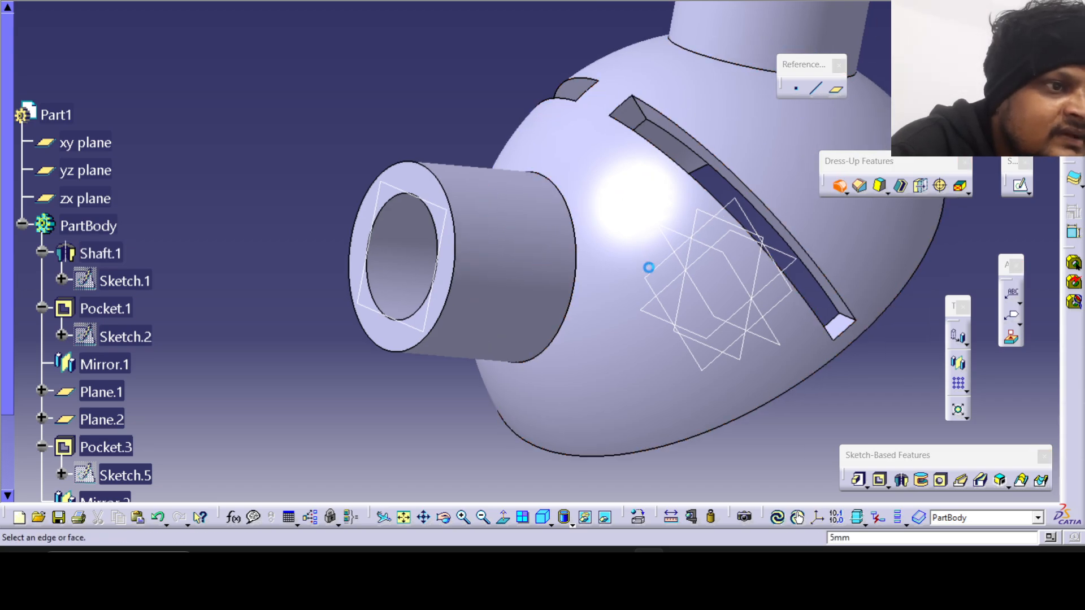
left_click(576, 278)
left_click(680, 565)
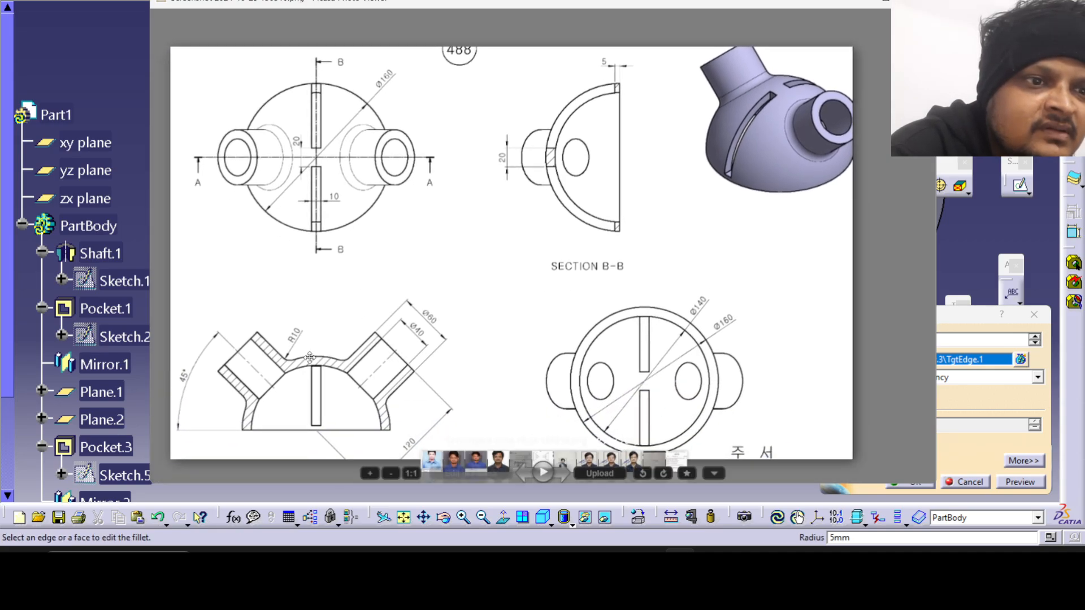
left_click(649, 565)
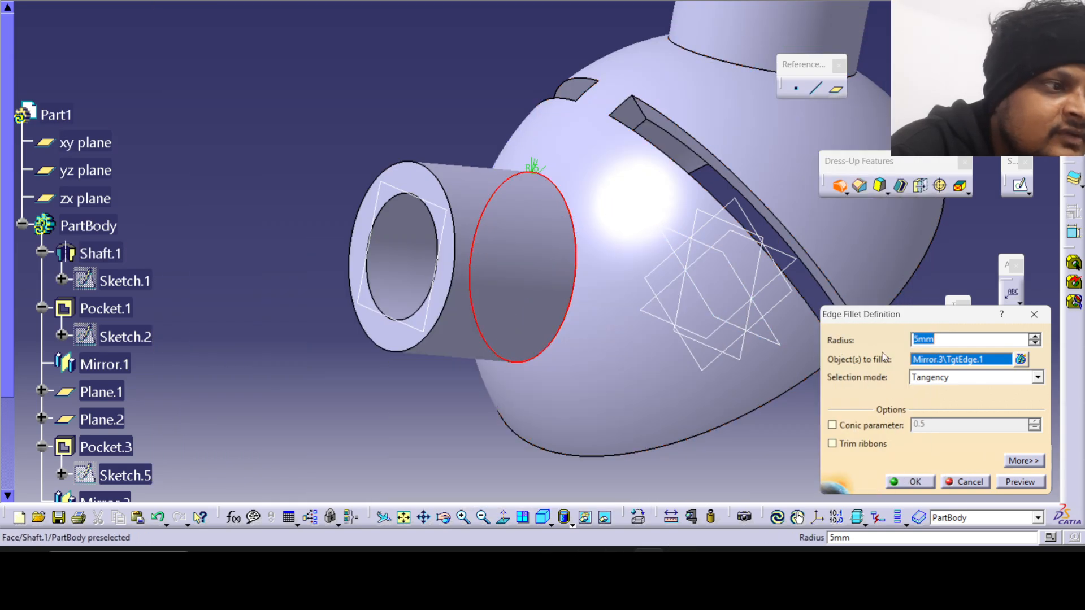
type("10")
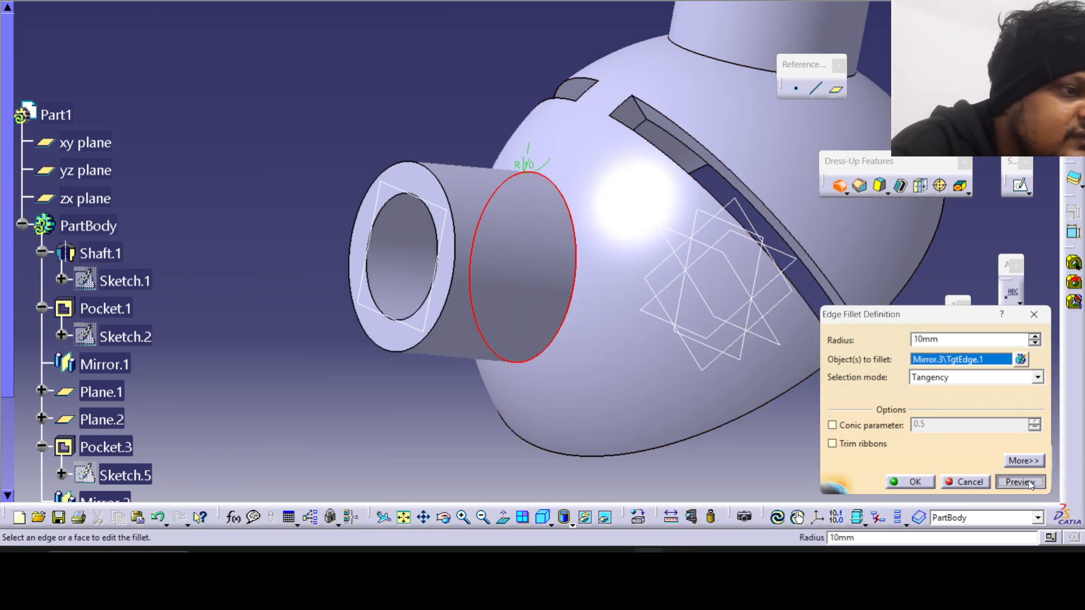
left_click(1021, 482)
left_click(914, 482)
Apply a 10 mm edge fillet around the junction of the mirrored tube and the dome.
middle_click_drag(509, 254, 447, 280)
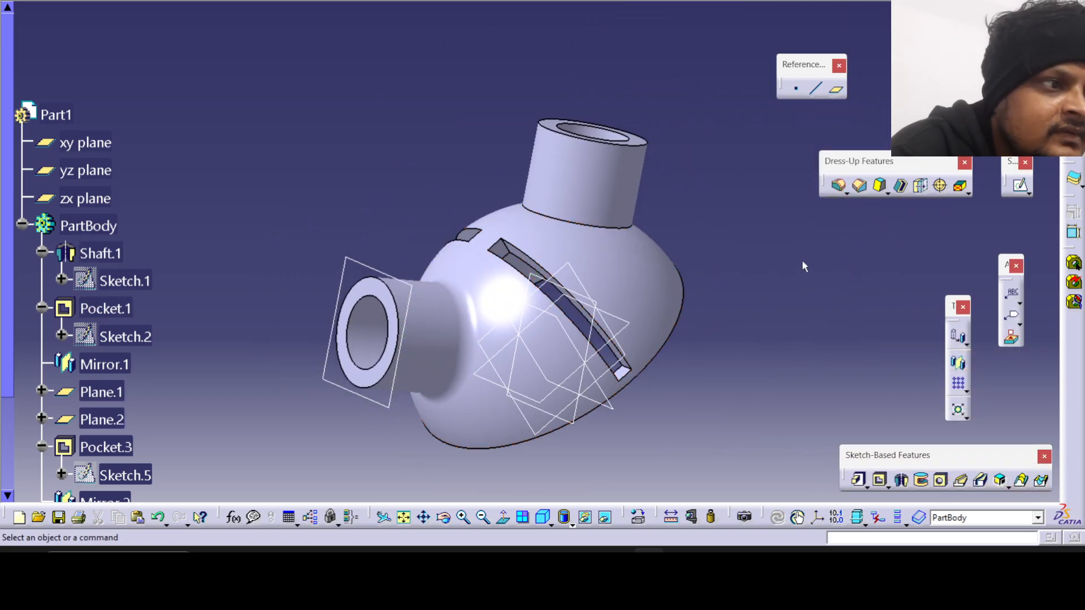
left_click(676, 554)
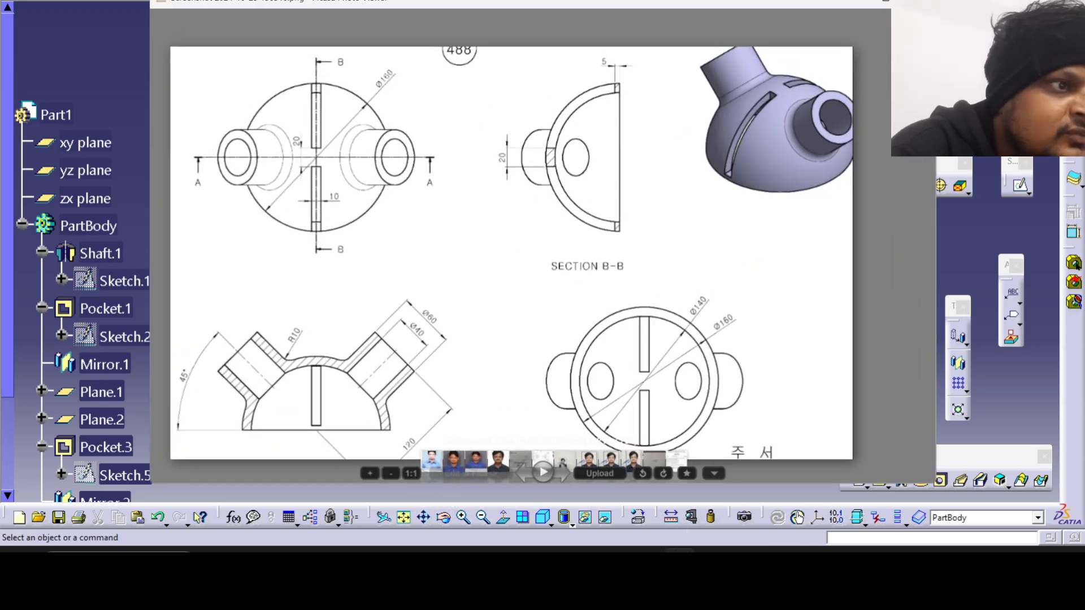
key("Escape")
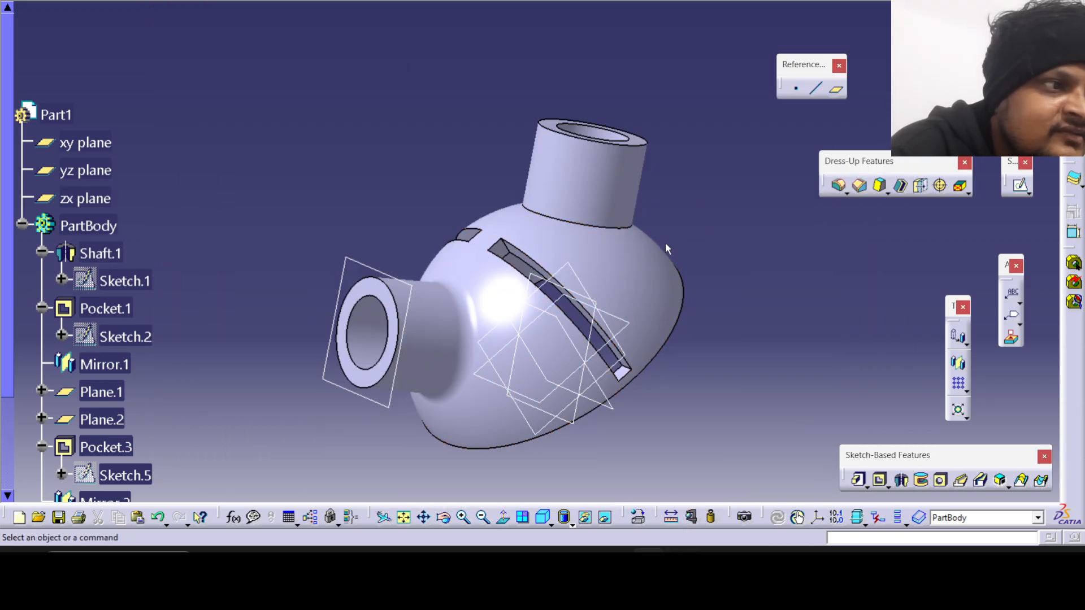
left_click(839, 186)
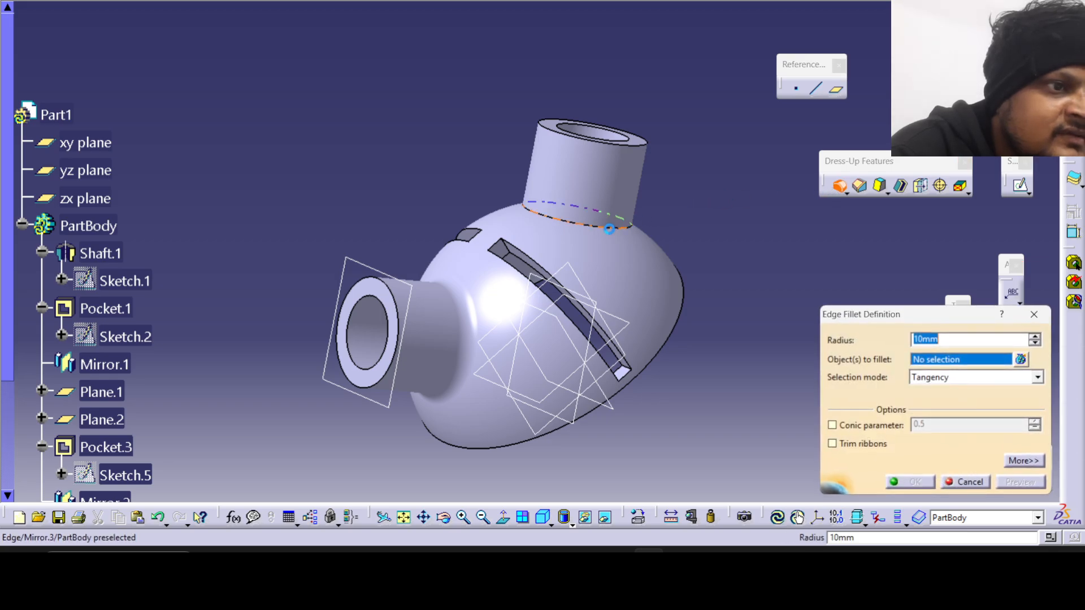
left_click(625, 224)
left_click(910, 482)
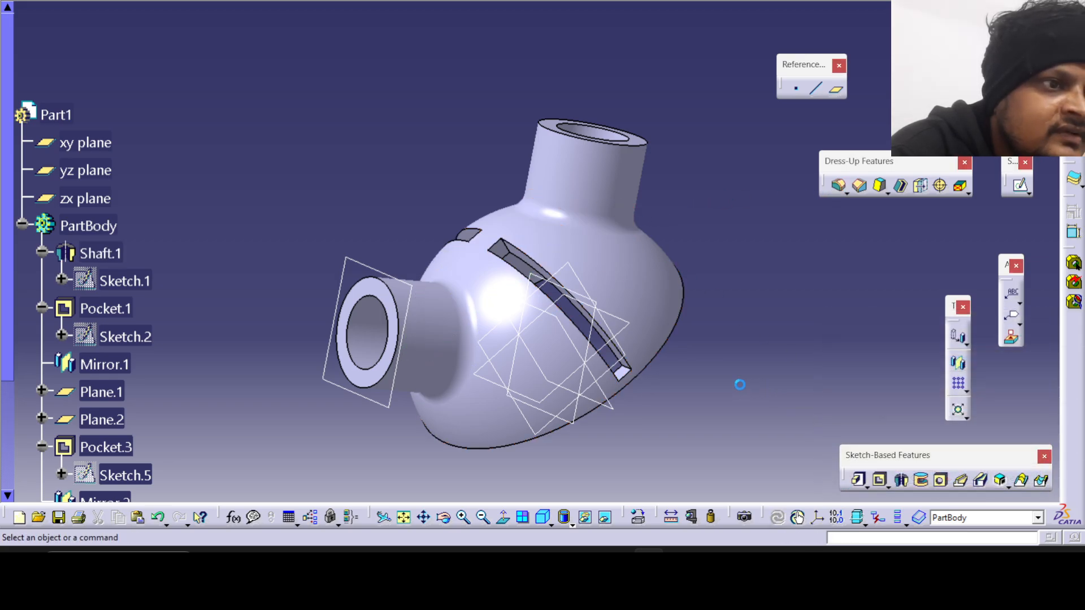
Inspect the filleted tubes in Shading with Edges, and return the display to Shading with Edges without Smooth Edges.
middle_click_drag(545, 229, 720, 148)
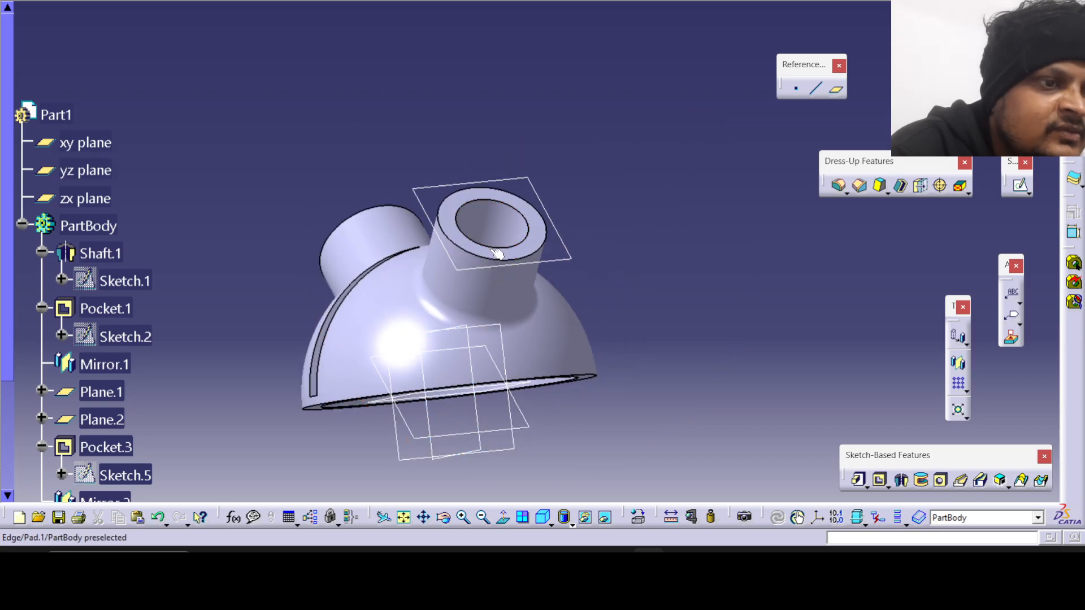
middle_click_drag(491, 266, 479, 293)
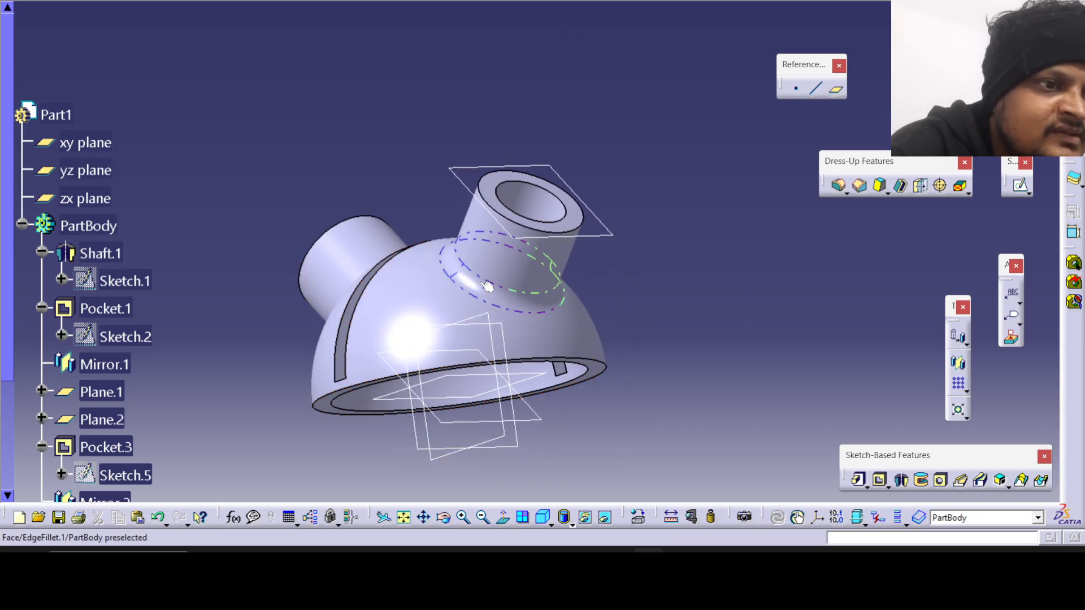
left_click(572, 524)
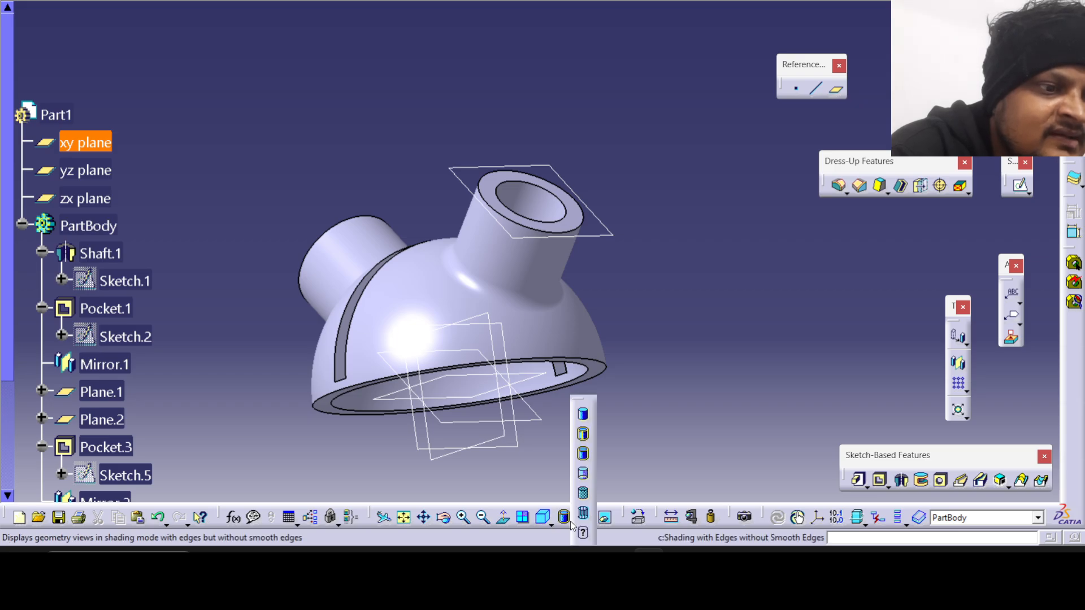
left_click(583, 434)
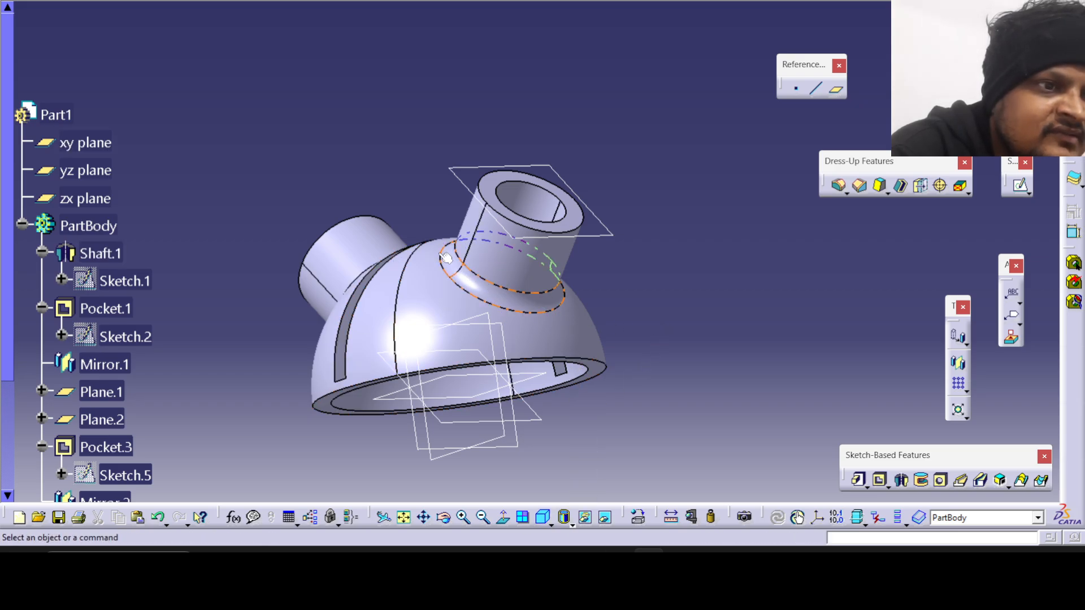
middle_click_drag(441, 260, 570, 373)
mouse_move(477, 348)
middle_mouse_down()
mouse_move(551, 307)
mouse_move(560, 253)
mouse_move(518, 260)
middle_mouse_up()
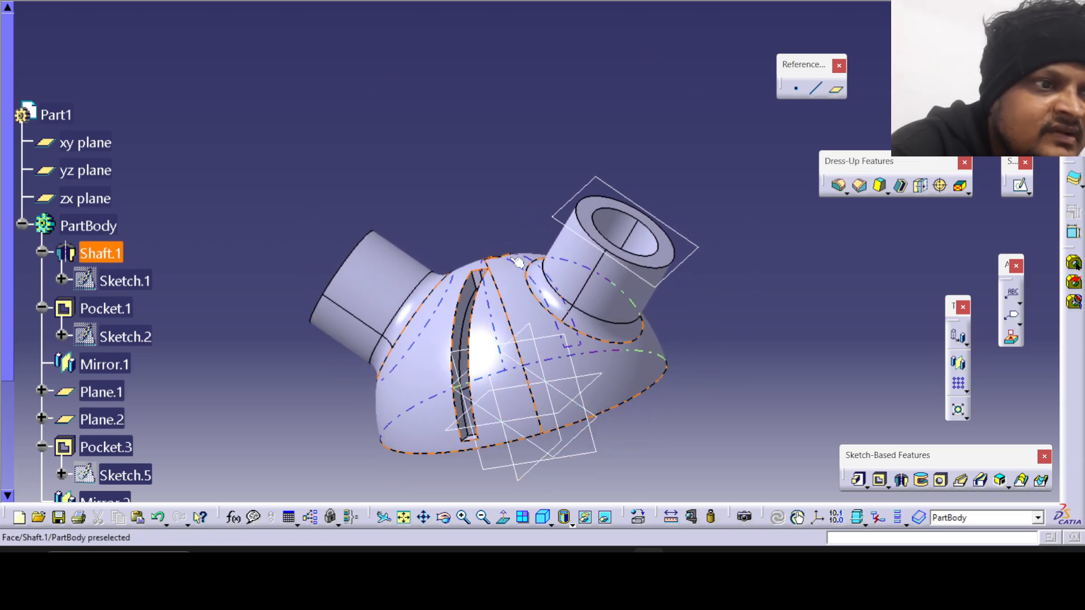
left_click(571, 524)
left_click(585, 434)
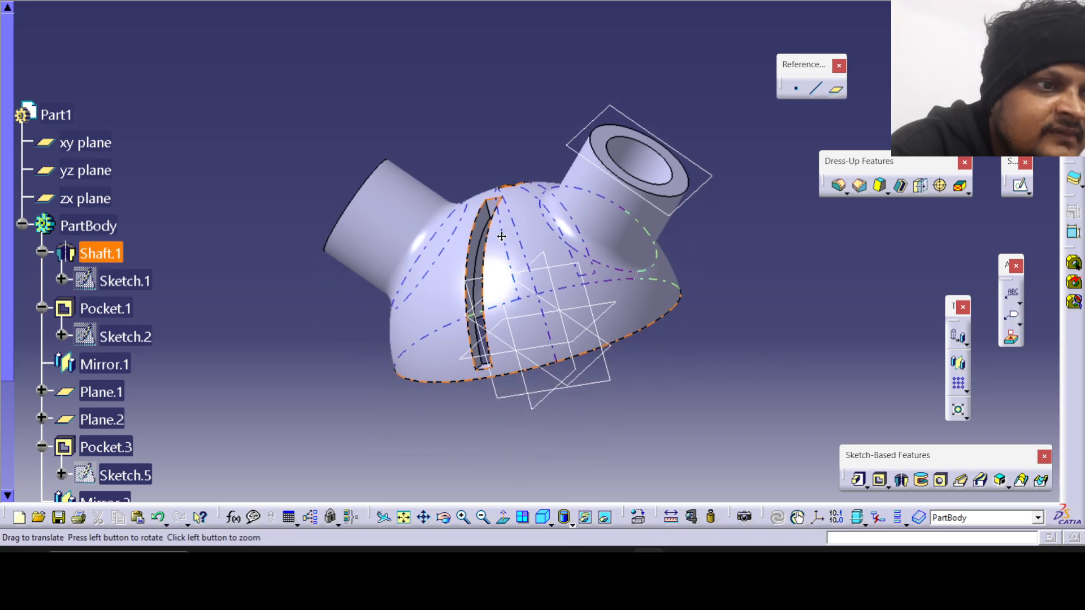
Compare the model's tubes, slots and fillets with the reference drawing.
middle_click_drag(672, 373, 618, 485)
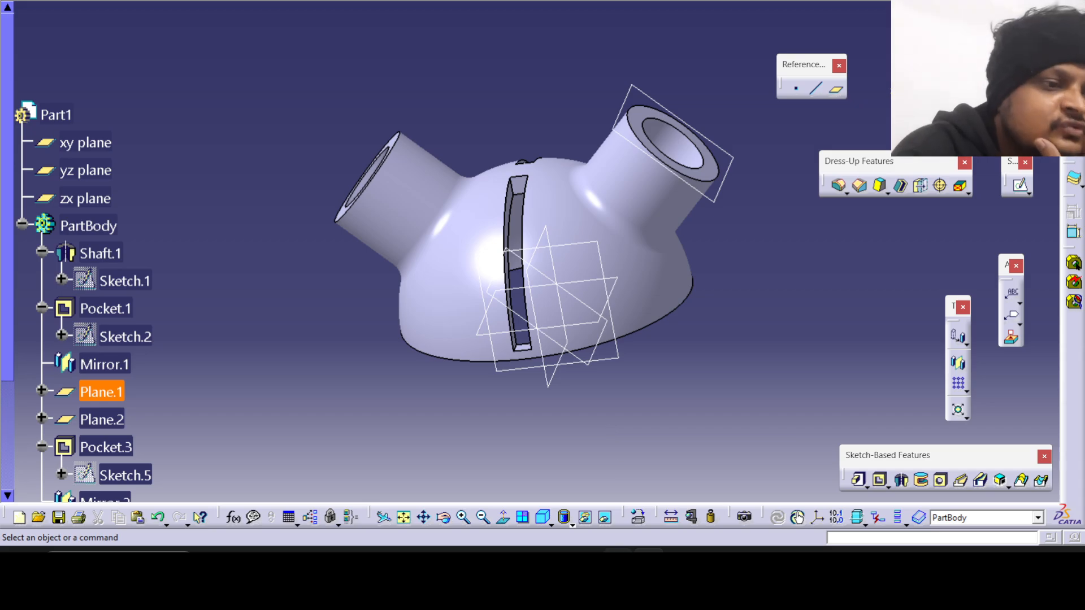
left_click(680, 563)
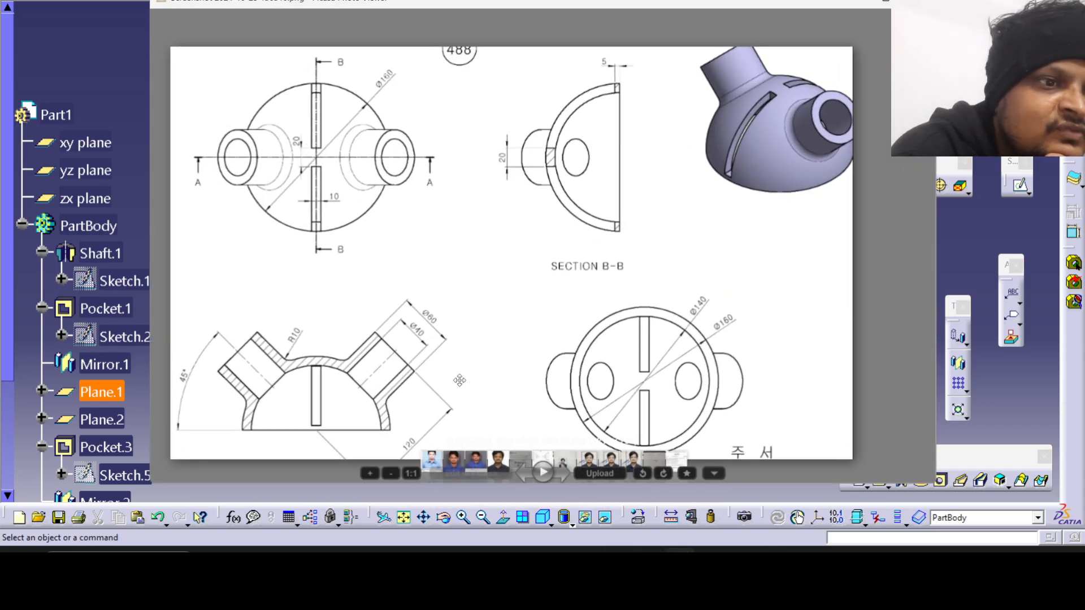
left_click(680, 563)
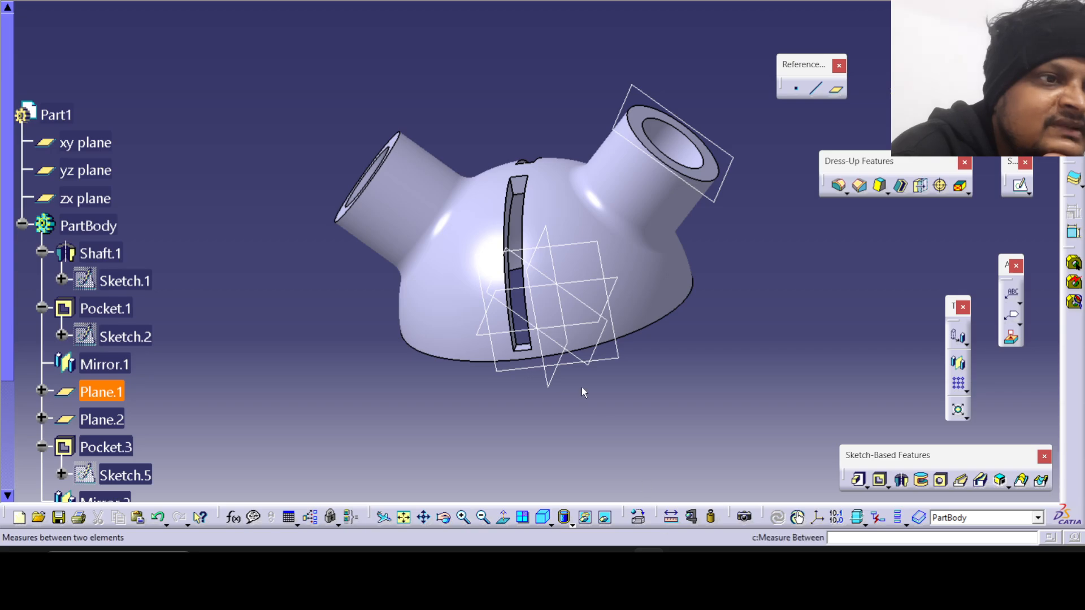
middle_click_drag(579, 345, 585, 395)
left_click(680, 563)
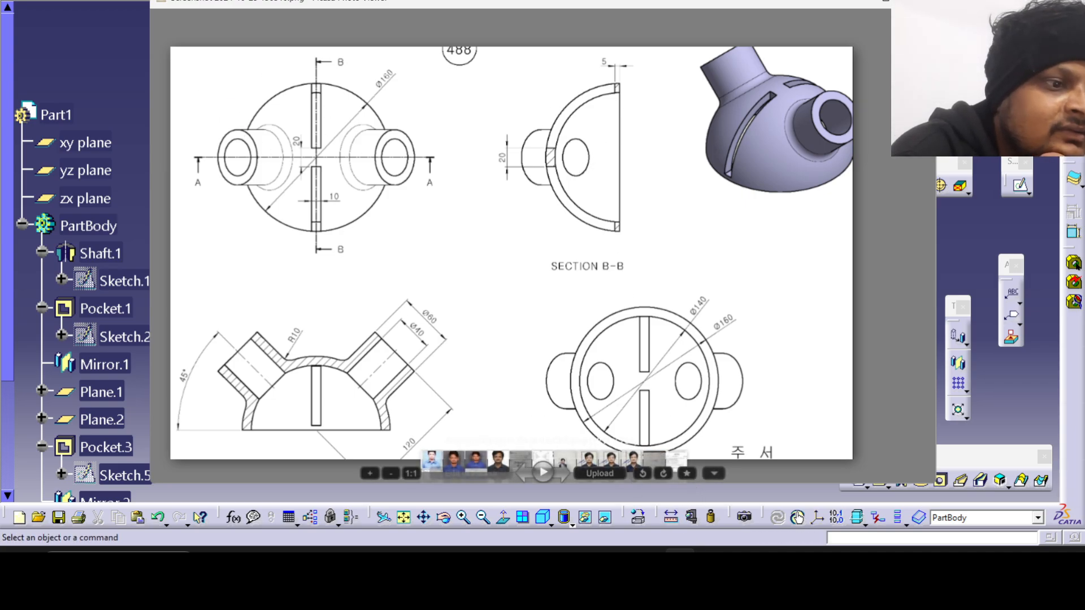
left_click(680, 563)
middle_click_drag(452, 287, 493, 250)
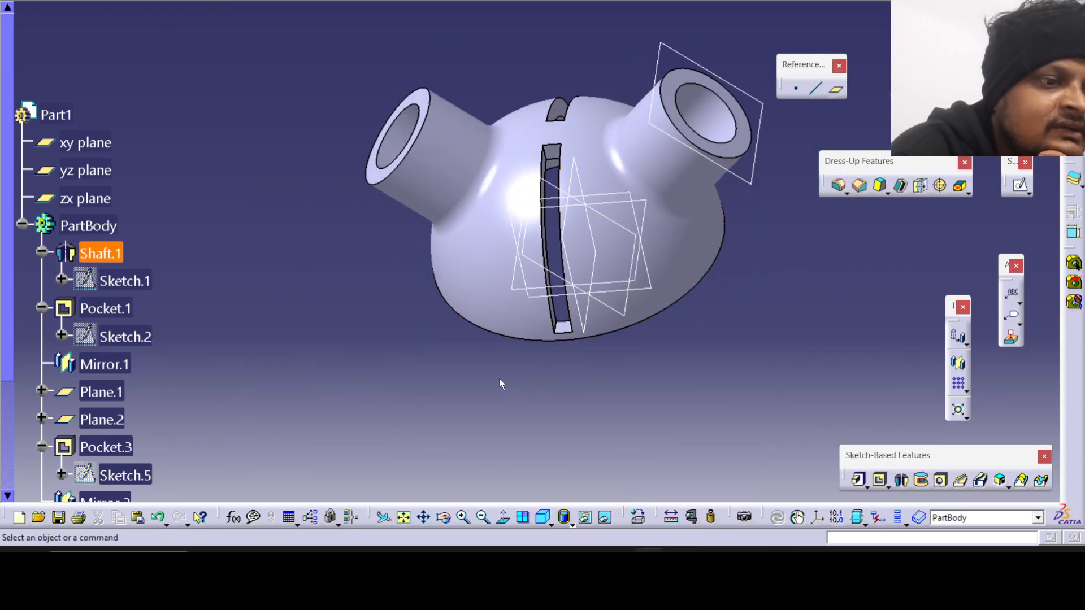
Set the model to the standard front view and compare its outline and slot with the drawing's views.
left_click(550, 524)
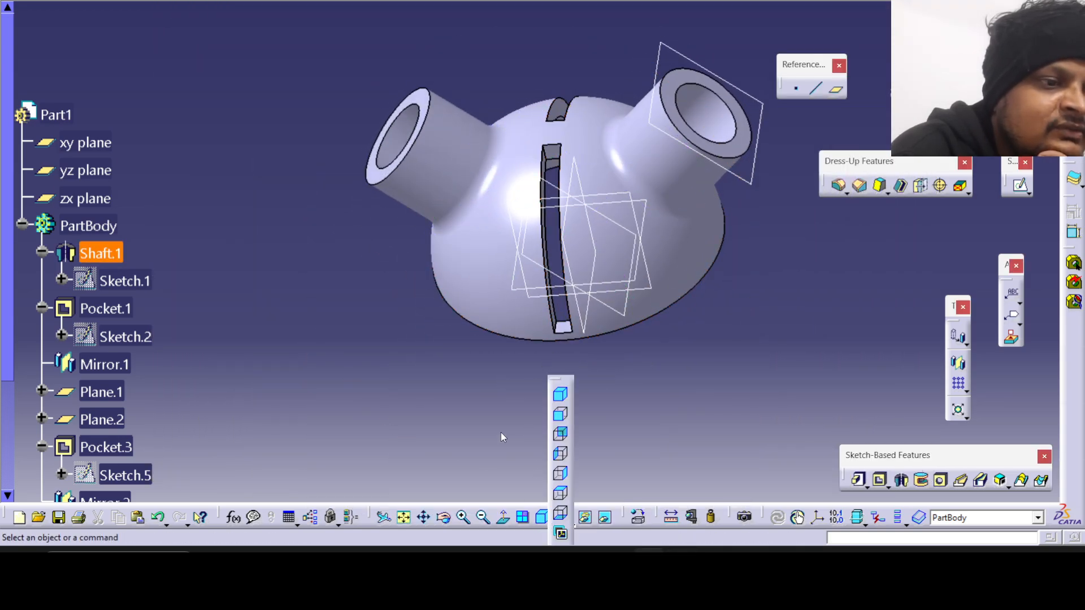
left_click(543, 517)
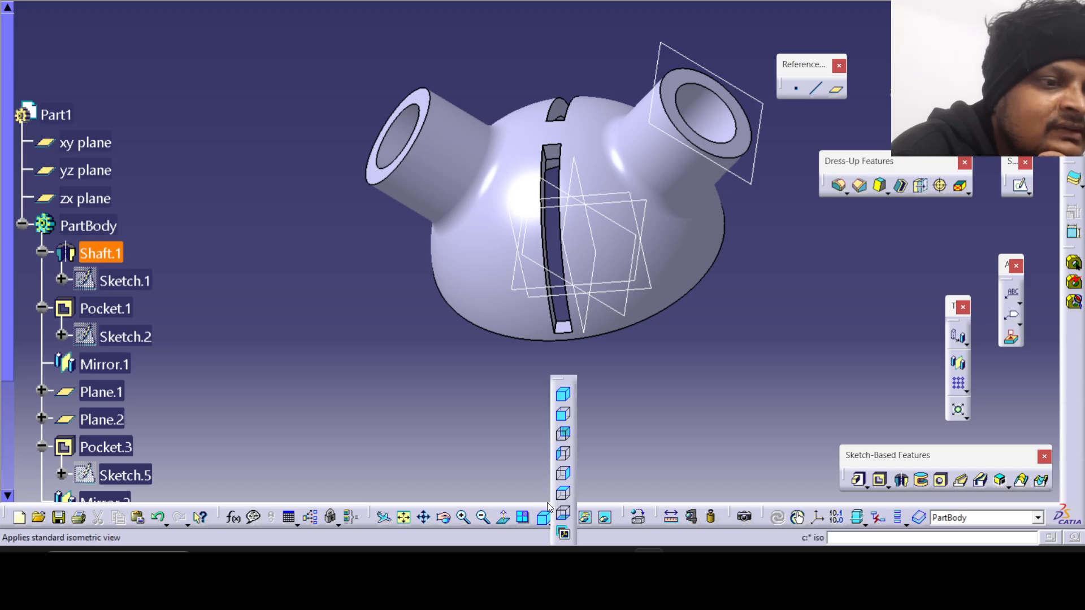
left_click(562, 417)
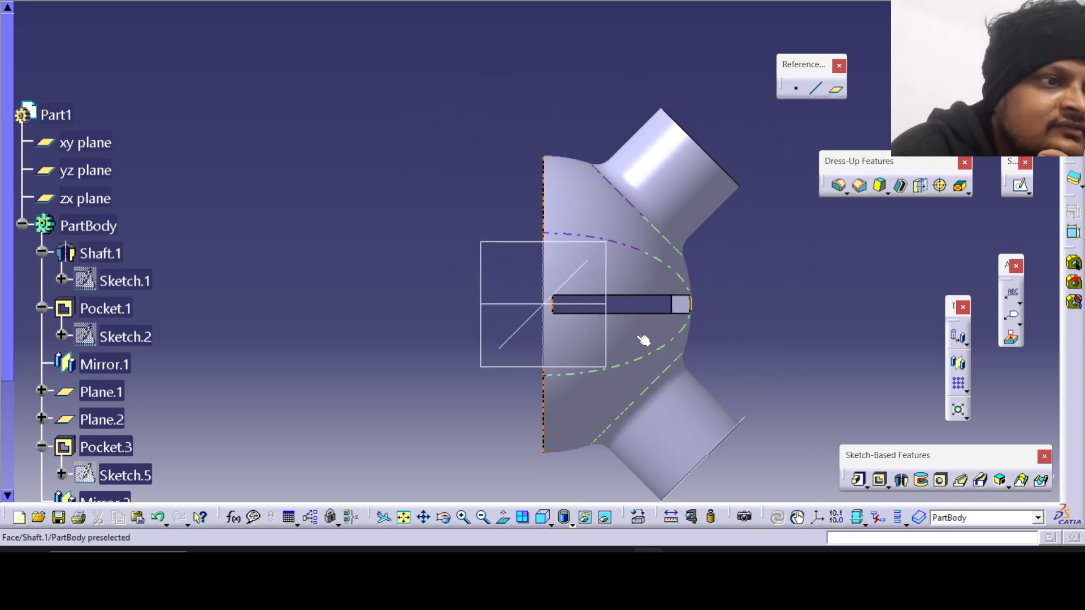
left_click(680, 563)
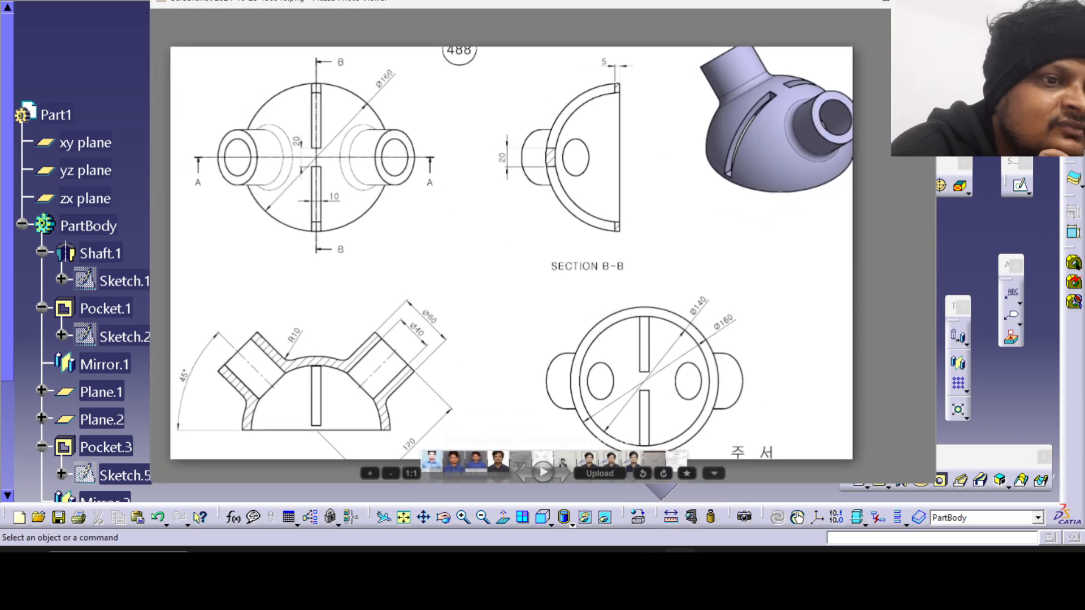
left_click(680, 563)
left_click(680, 563)
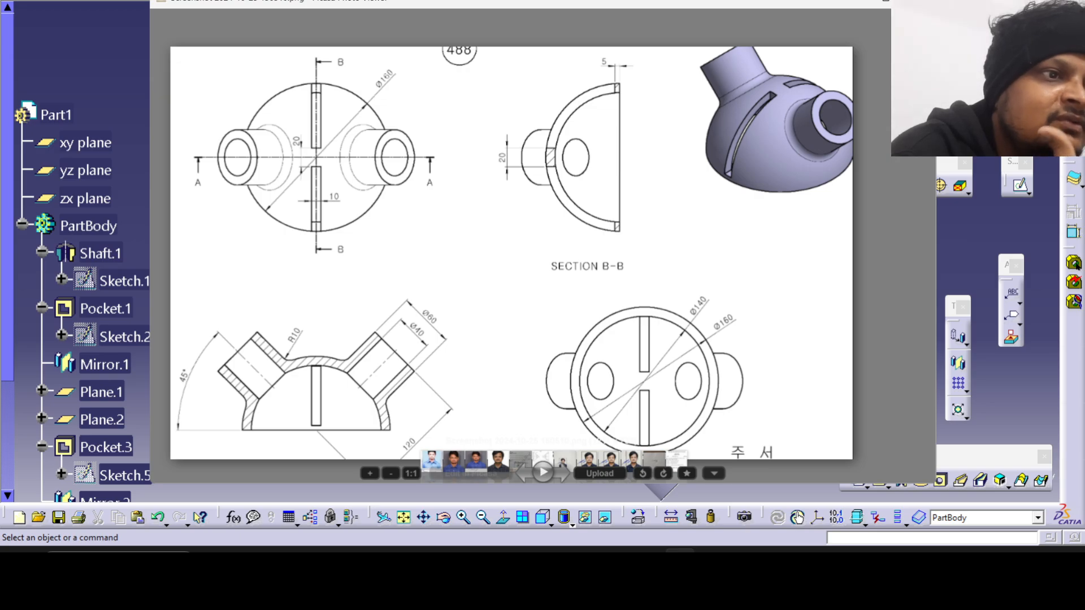
left_click(679, 563)
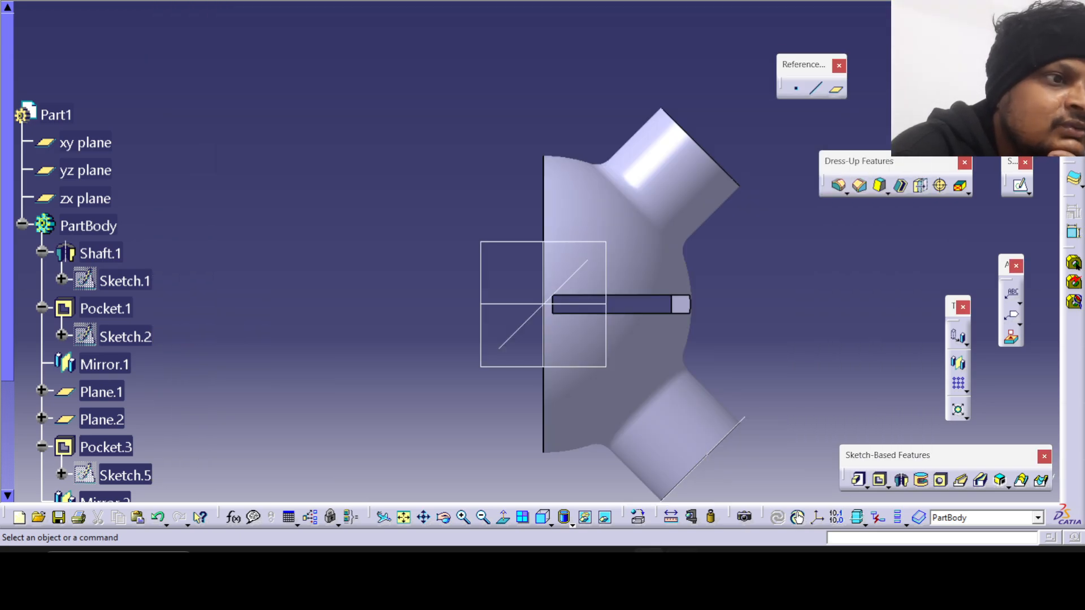
left_click(680, 563)
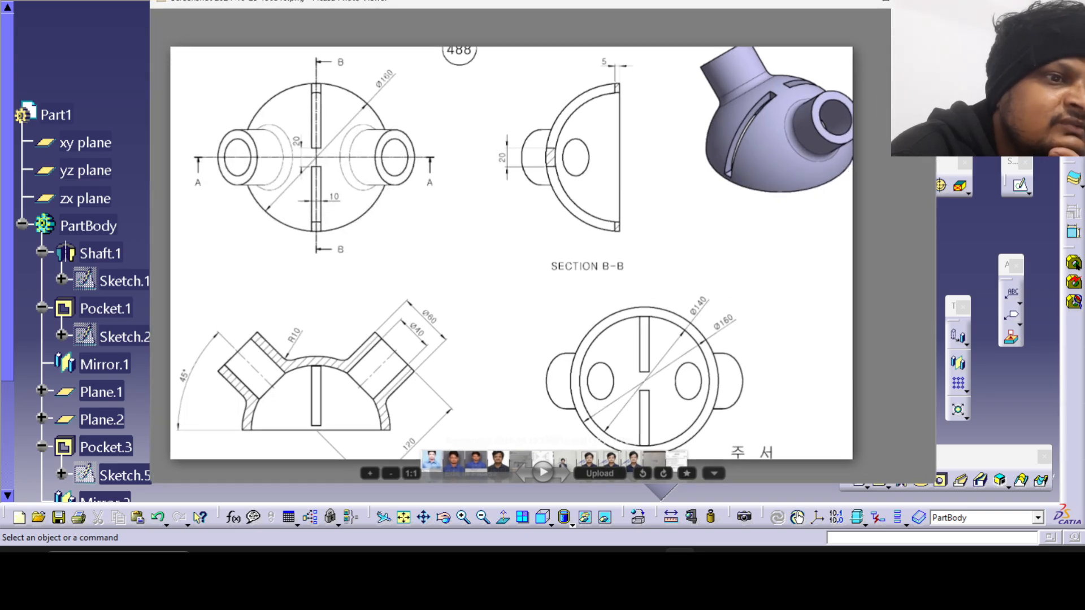
left_click(680, 563)
left_click(680, 563)
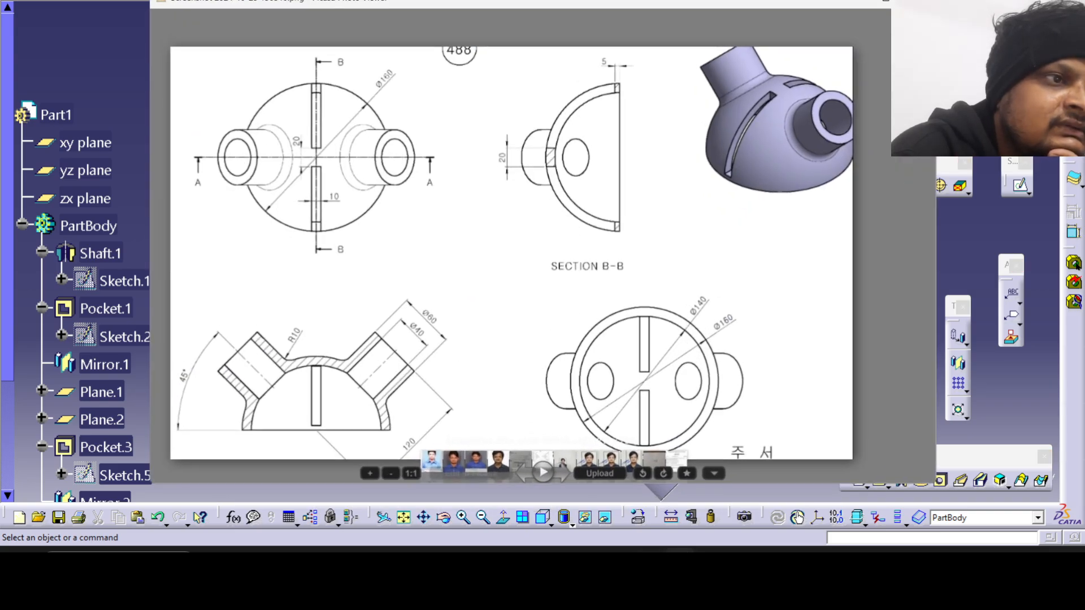
Set the model to the standard left view and compare its open underside with the drawing's bottom view.
left_click(680, 563)
left_click(680, 563)
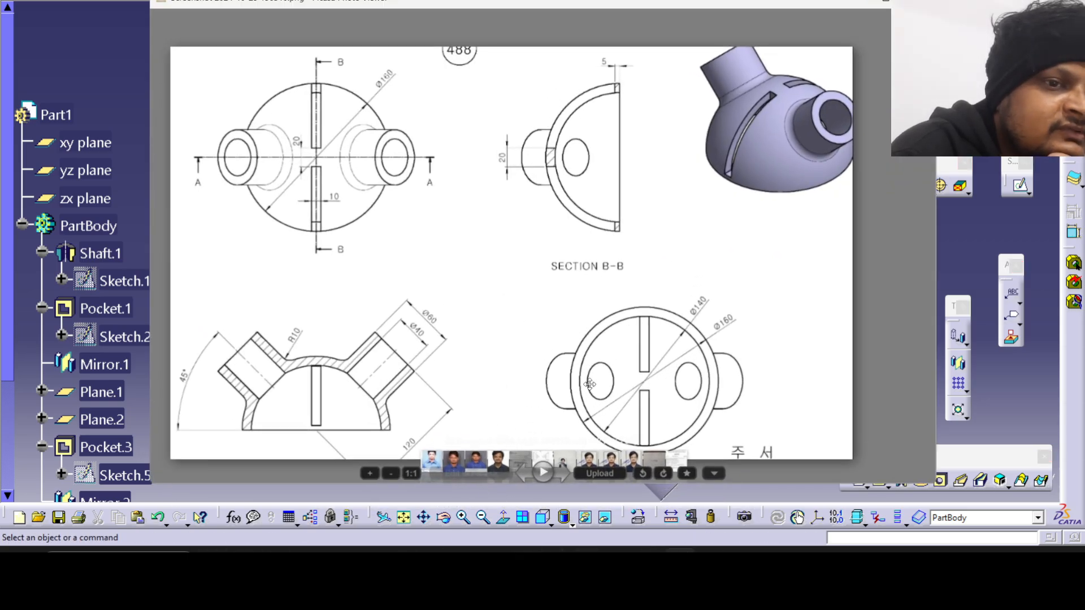
left_click(980, 207)
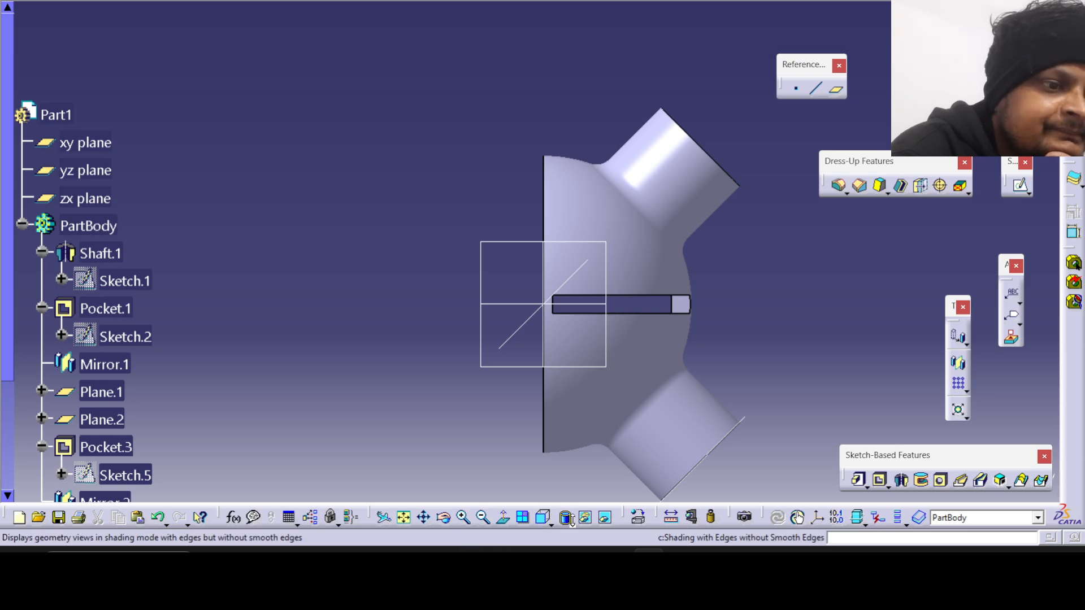
left_click(547, 521)
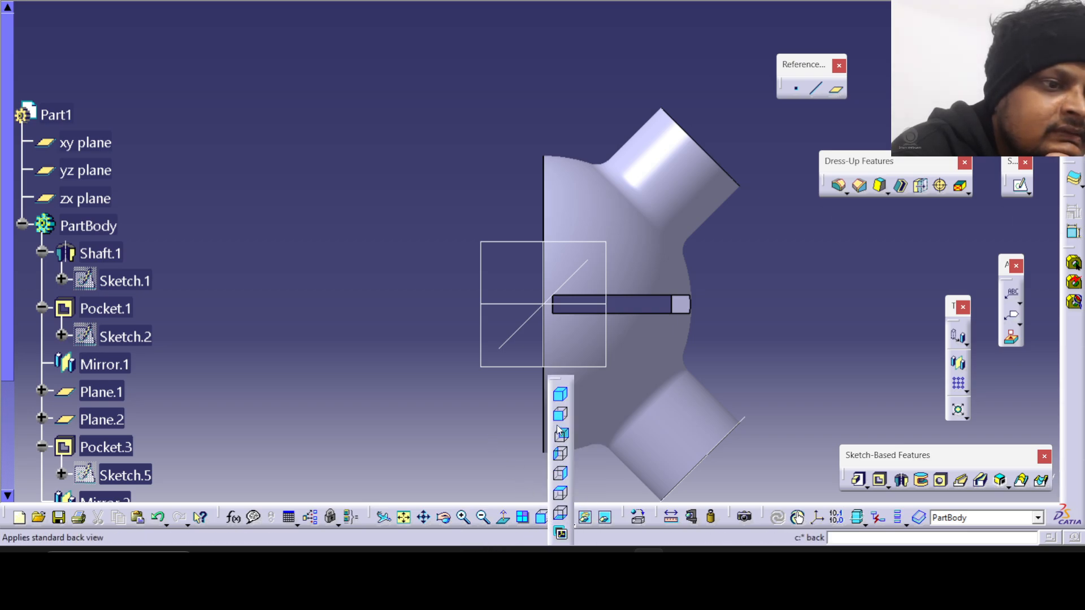
left_click(562, 456)
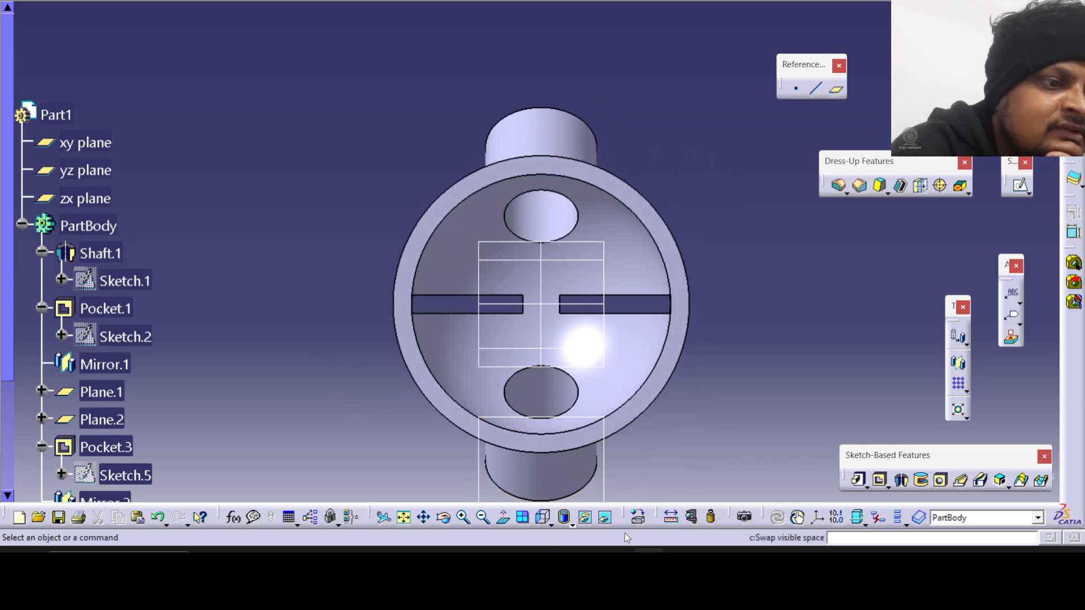
left_click(680, 566)
left_click(649, 566)
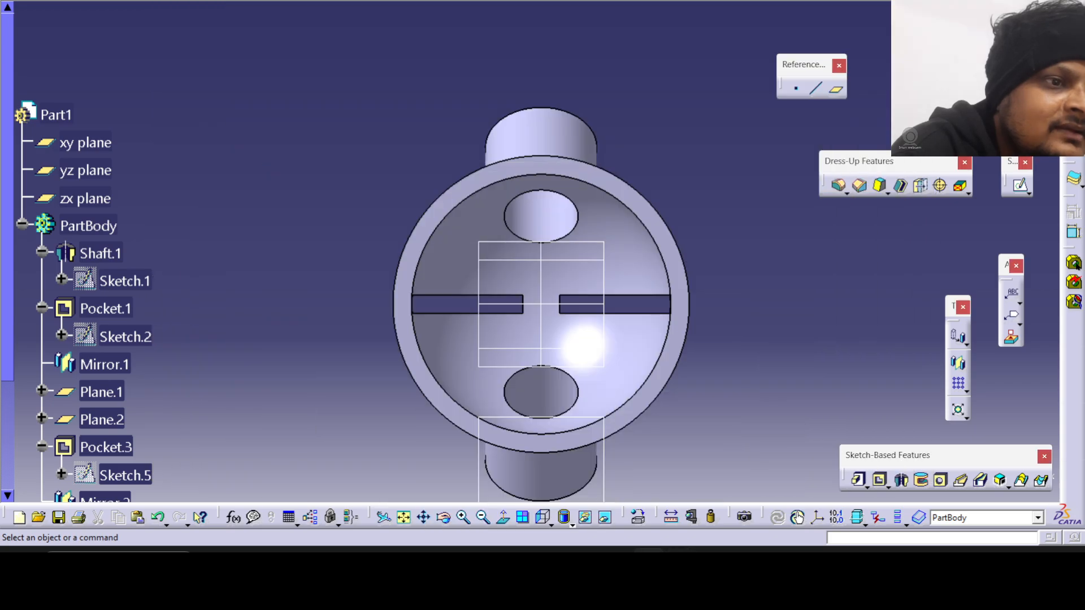
left_click(680, 565)
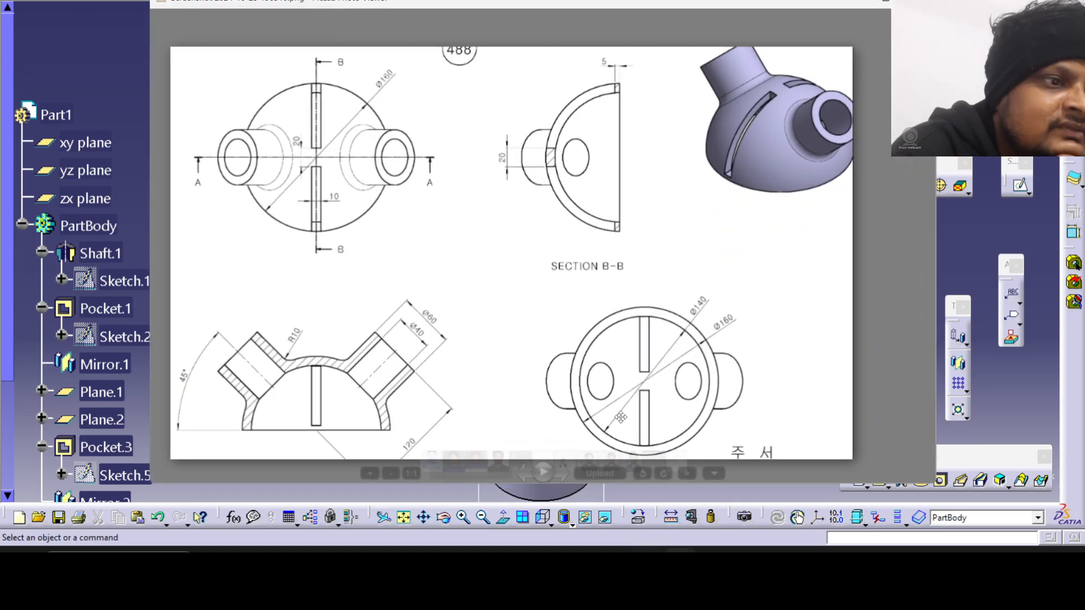
left_click(648, 566)
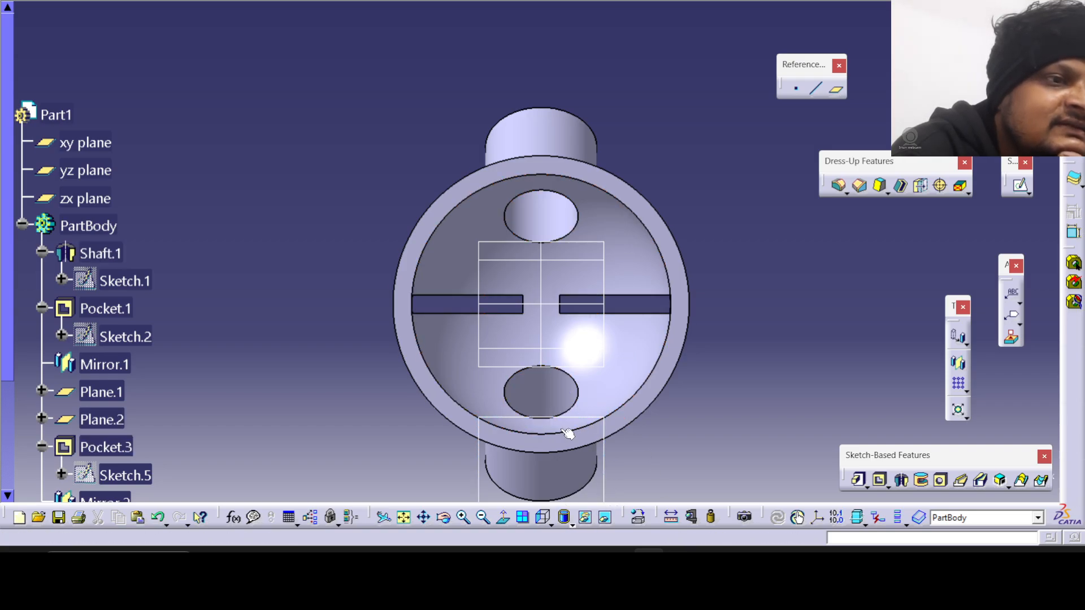
mouse_move(680, 565)
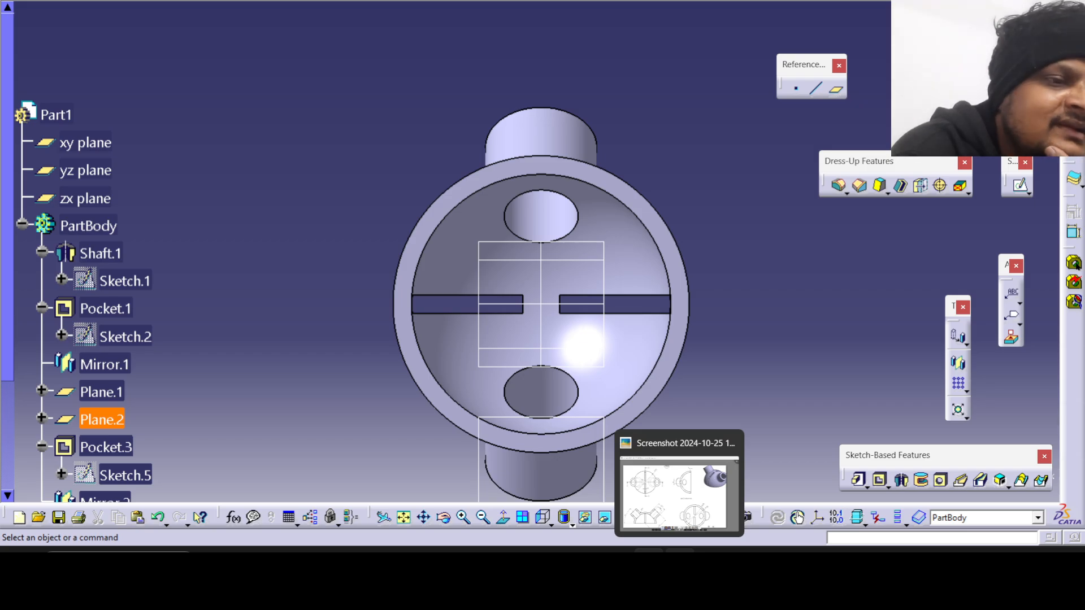
left_click(680, 565)
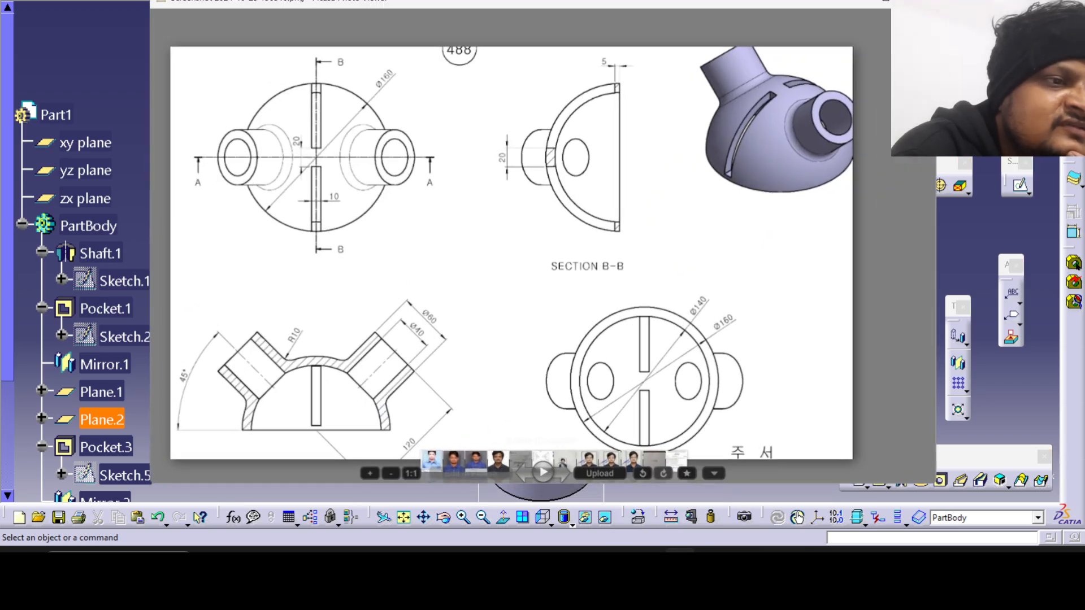
Rotate the reference drawing a quarter turn clockwise and examine the bottom view with the Ø140 and Ø160 circles.
right_click(544, 195)
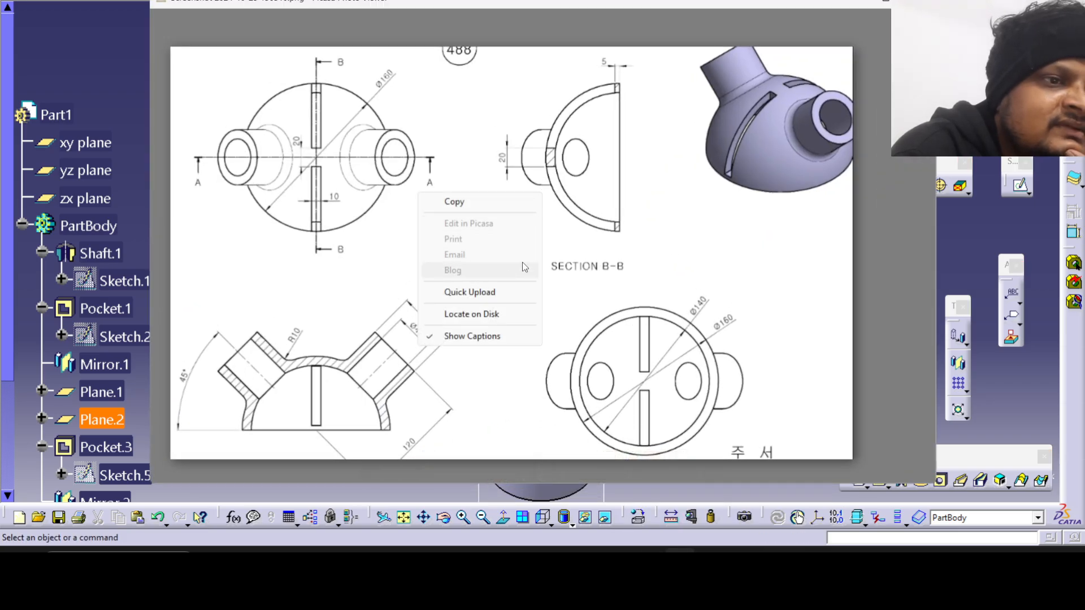
left_click(604, 225)
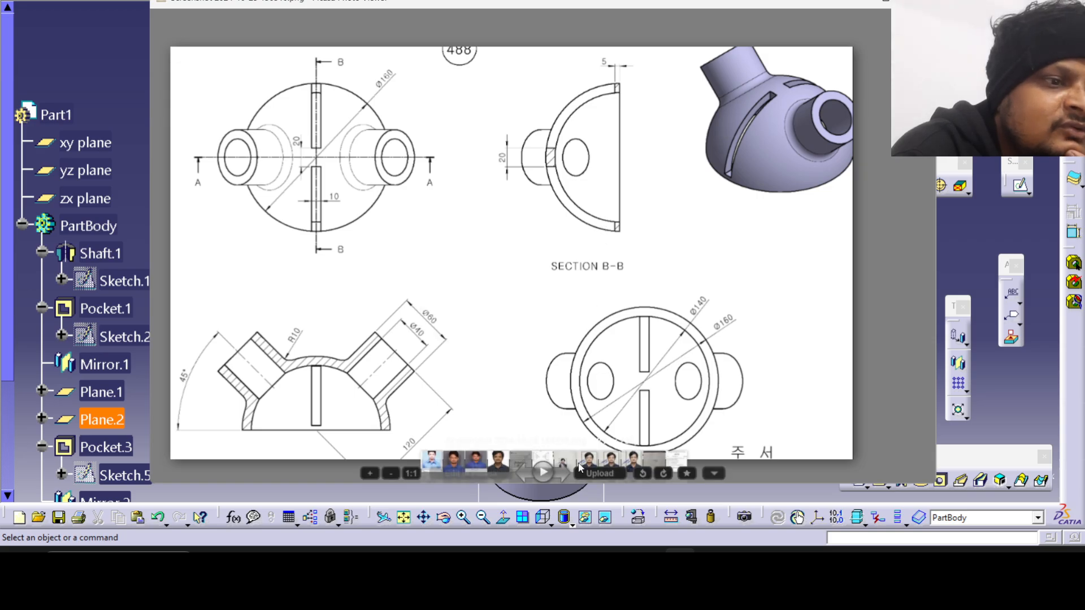
left_click(664, 476)
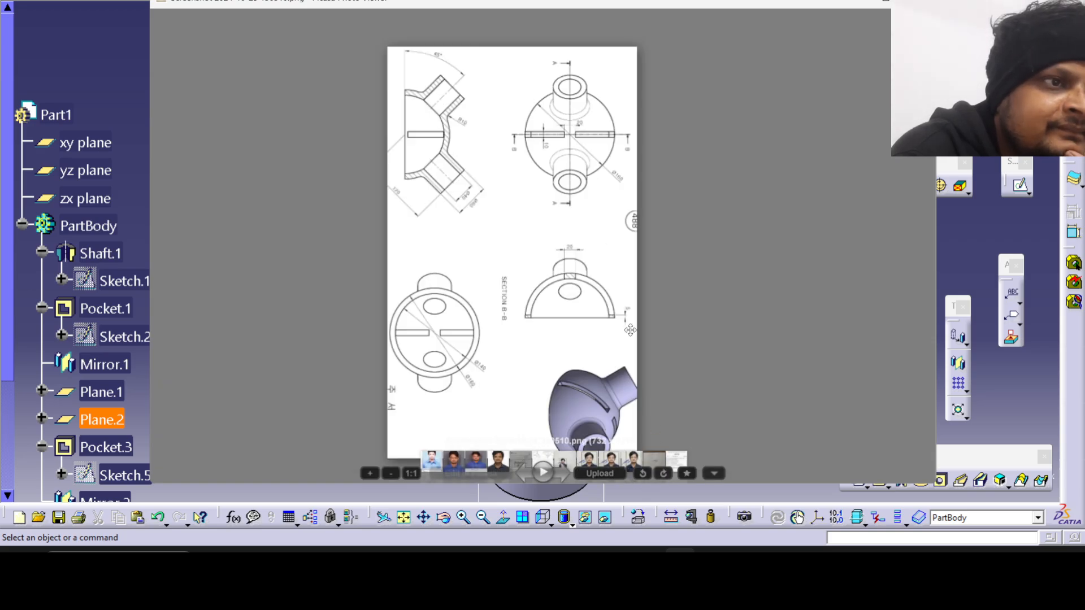
scroll(534, 190, "up", 3)
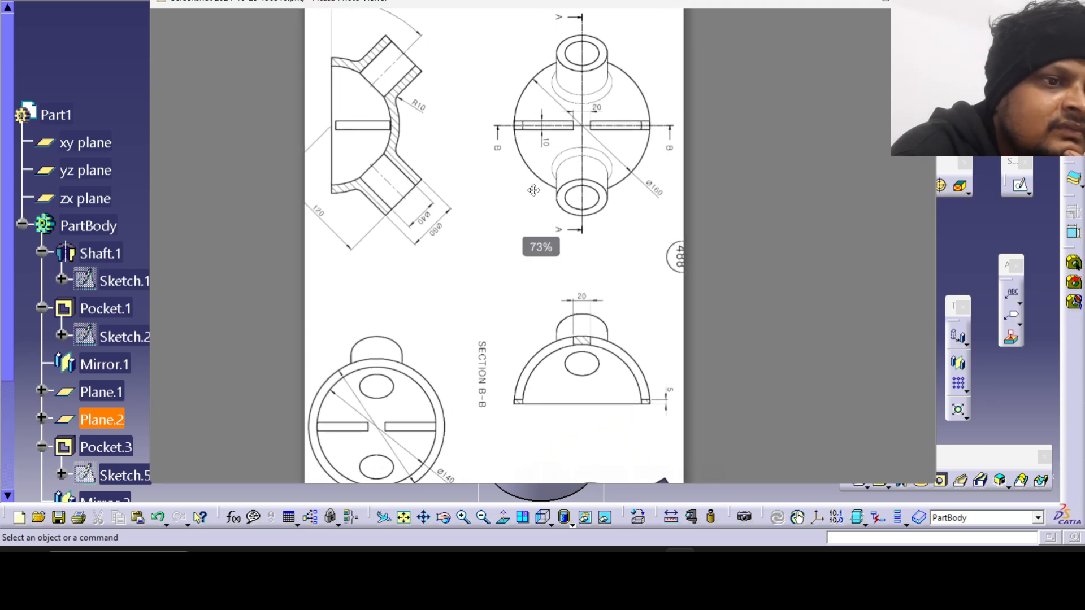
left_click_drag(451, 371, 535, 236)
scroll(531, 237, "up", 2)
left_click_drag(482, 286, 512, 237)
scroll(512, 237, "up", 1)
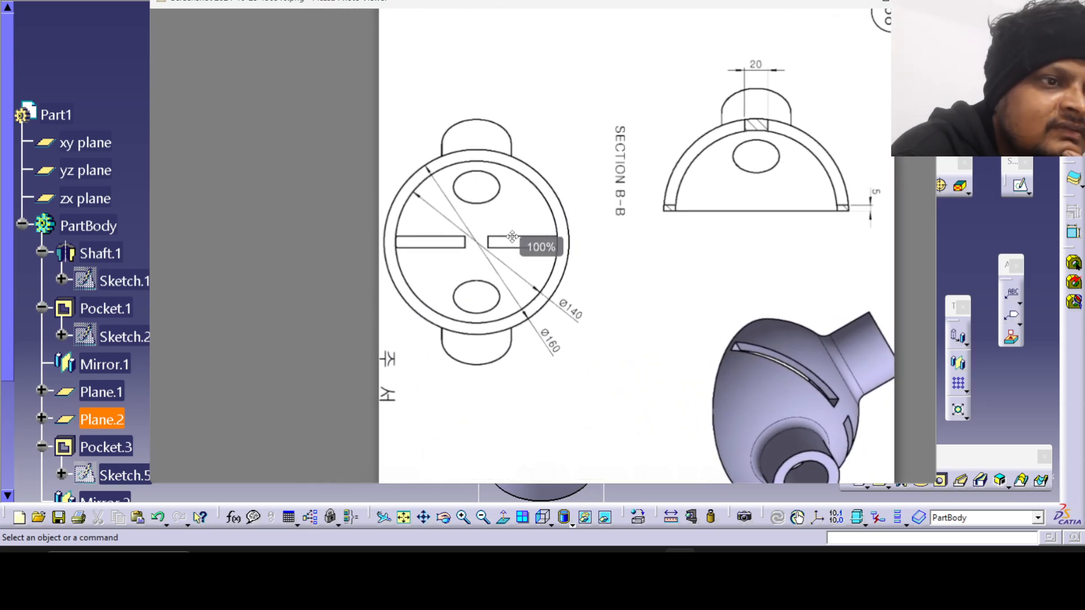
key("Escape")
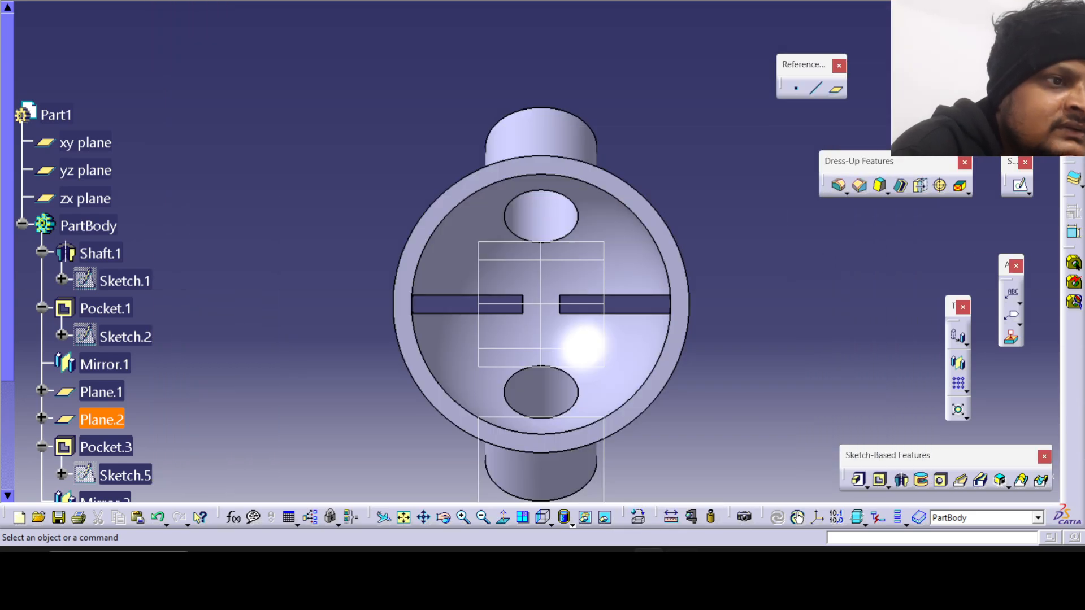
Arrange the model and drawing windows side by side at full height and compare the two underside views.
key("alt+Tab")
left_click_drag(722, 0, 723, 4)
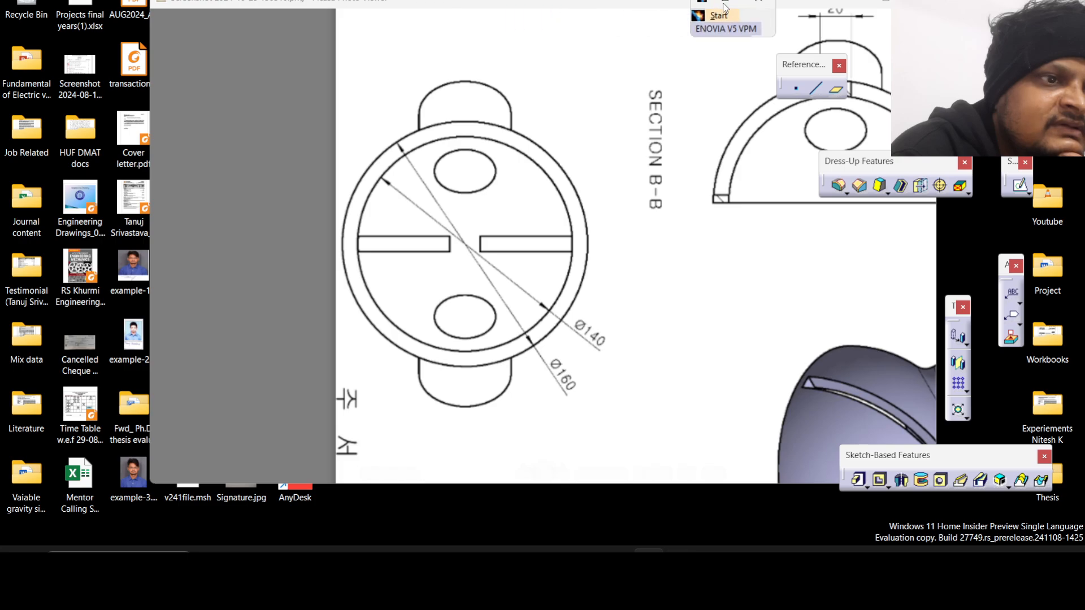
left_click(724, 3)
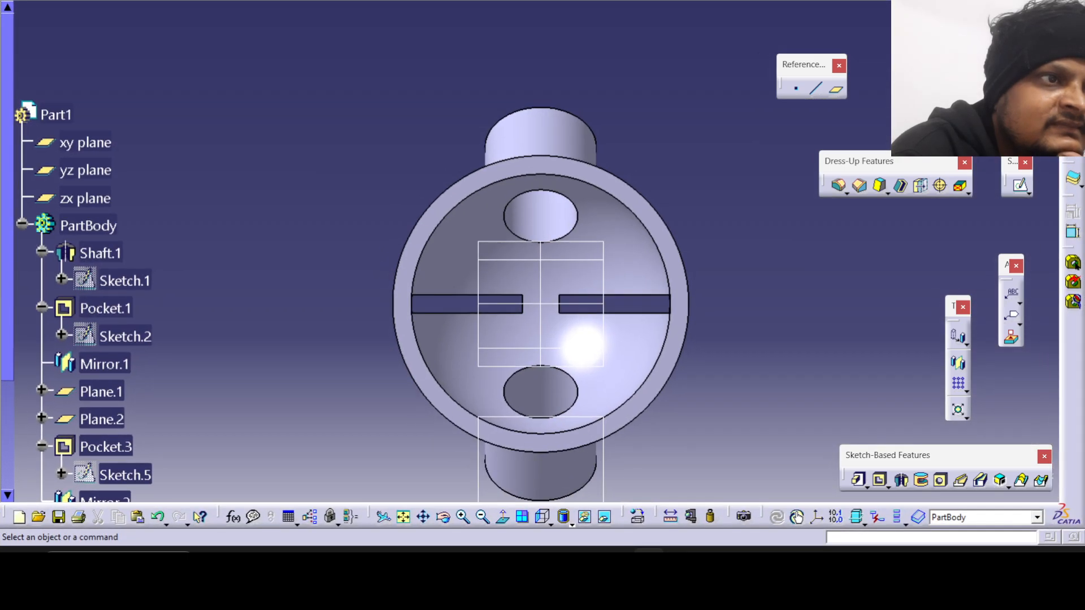
key("alt+Tab")
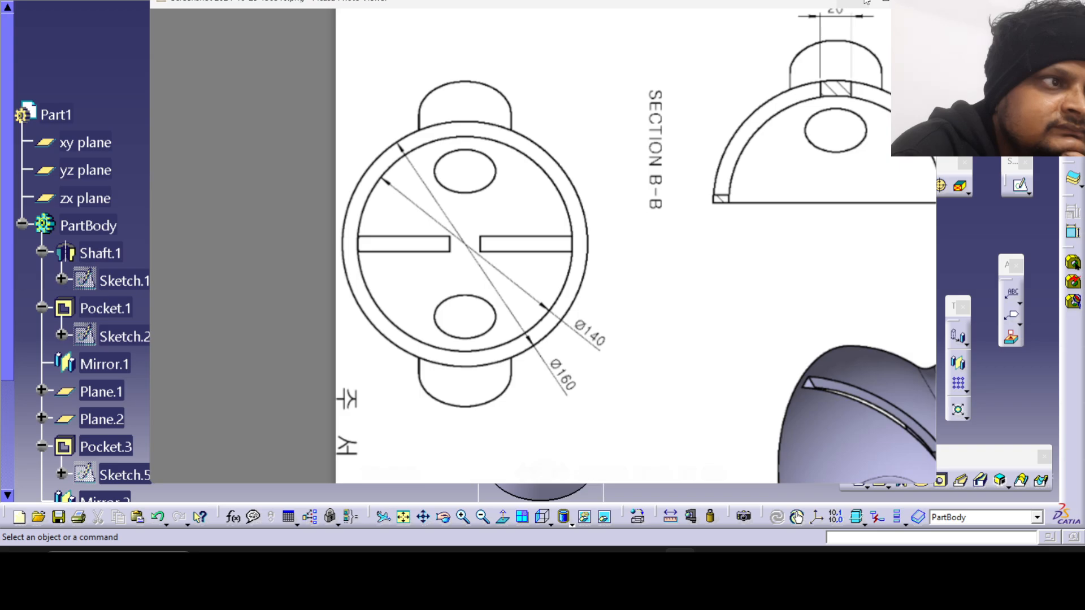
left_click_drag(543, 10, 1083, 2)
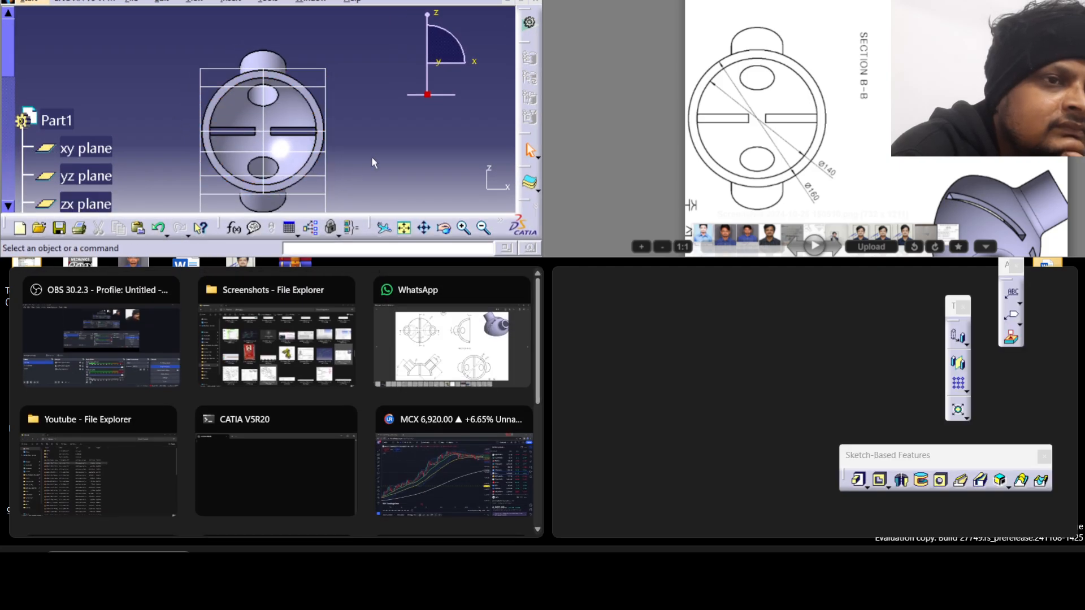
left_click(370, 157)
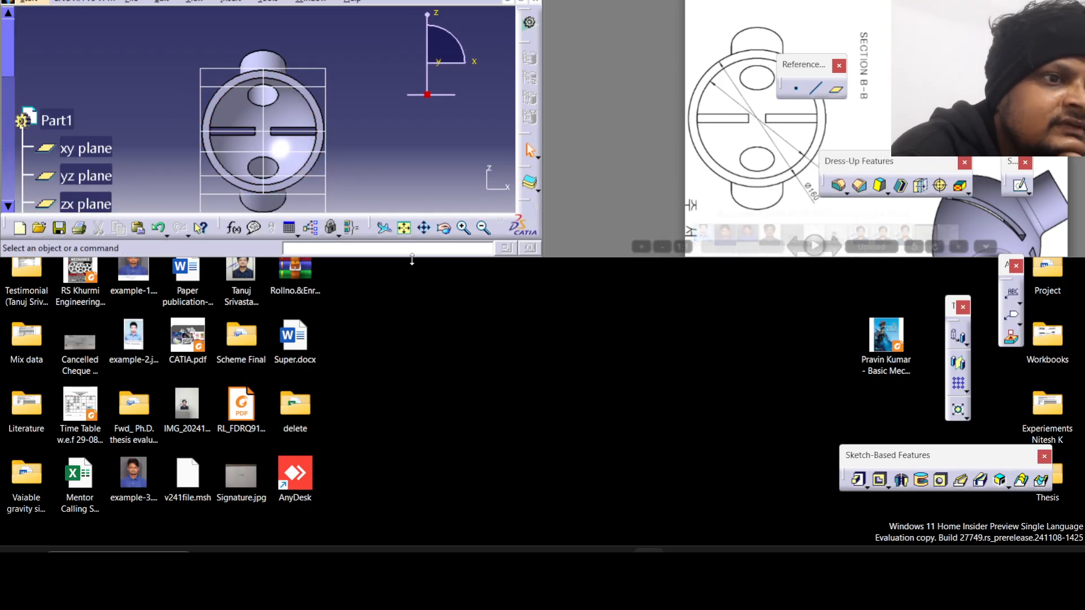
mouse_move(426, 257)
left_mouse_down()
mouse_move(412, 274)
mouse_move(436, 520)
left_mouse_up()
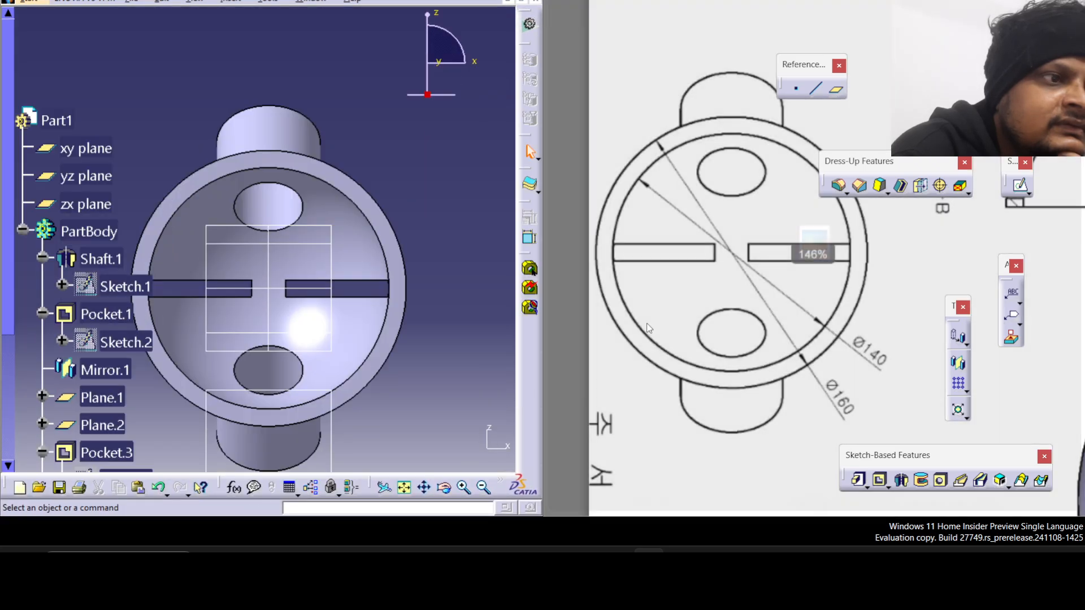
scroll(135, 210, "down", 1)
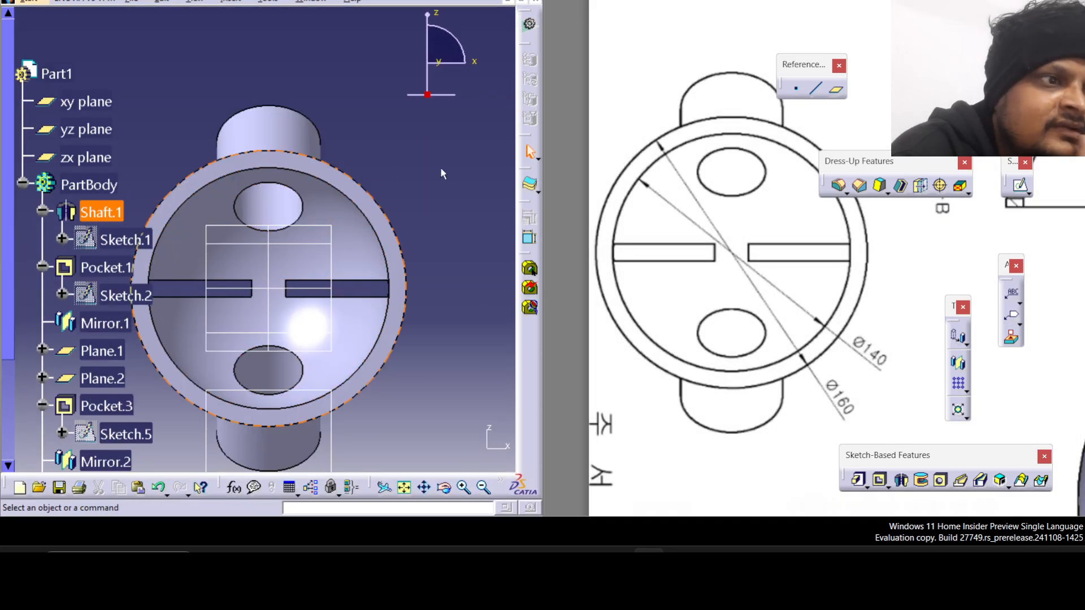
Return the model window to full screen and the drawing window to its former size.
left_click(502, 1)
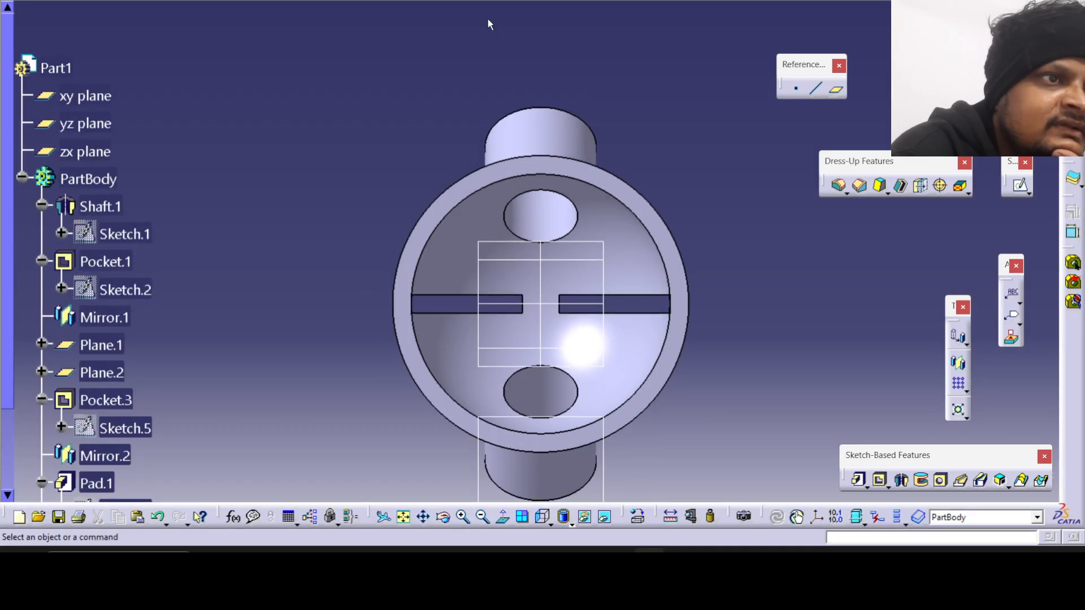
left_click(542, 327)
left_click(680, 557)
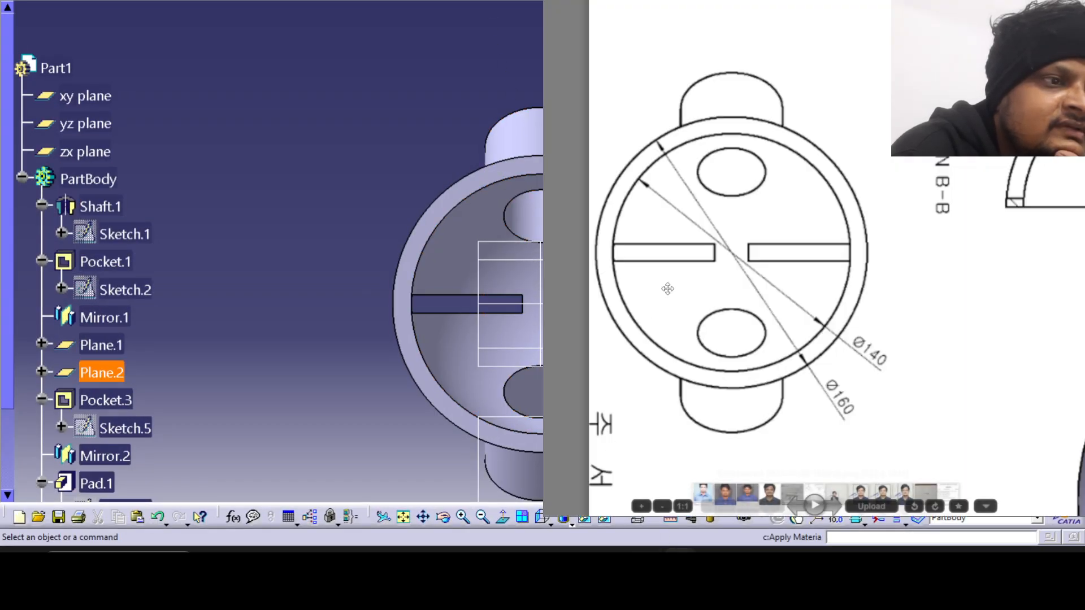
left_click(1034, 1)
Rotate the reference drawing back to its upright orientation and examine its upper view and Section B-B.
scroll(545, 228, "down", 5)
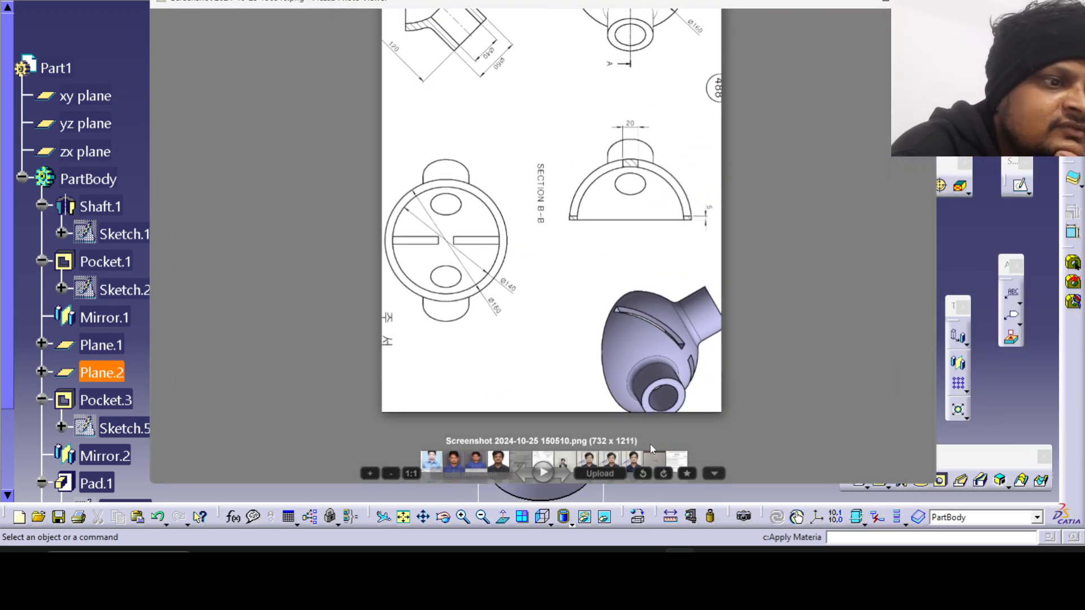
left_click(645, 478)
scroll(304, 54, "up", 2)
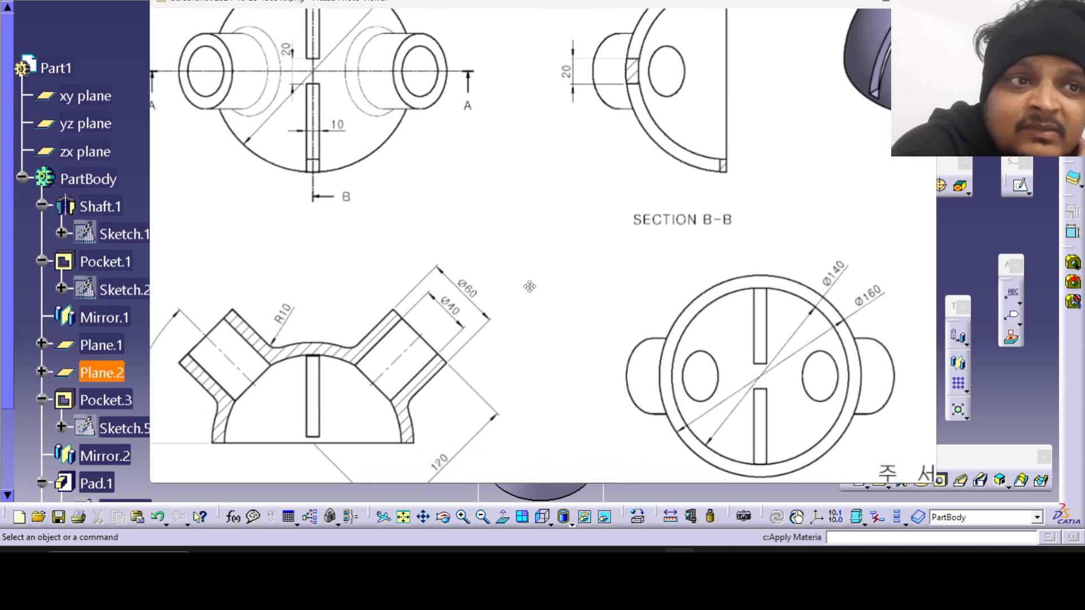
left_click_drag(330, 66, 338, 168)
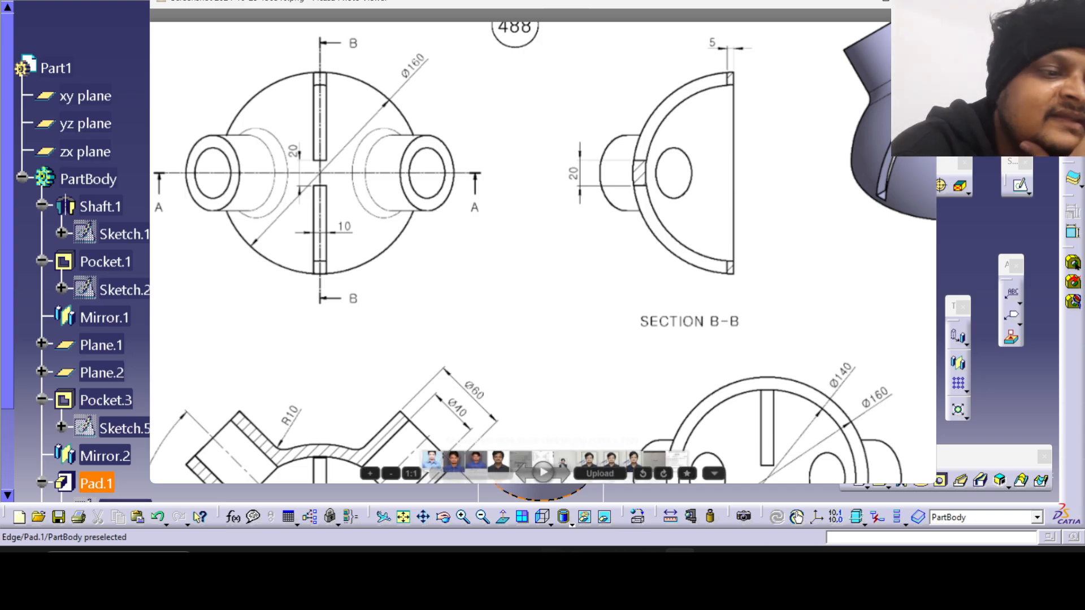
Inspect the dome, tubes and slots from the outer side, and set the model to the standard top view.
left_click(680, 563)
middle_click_drag(584, 306, 602, 377)
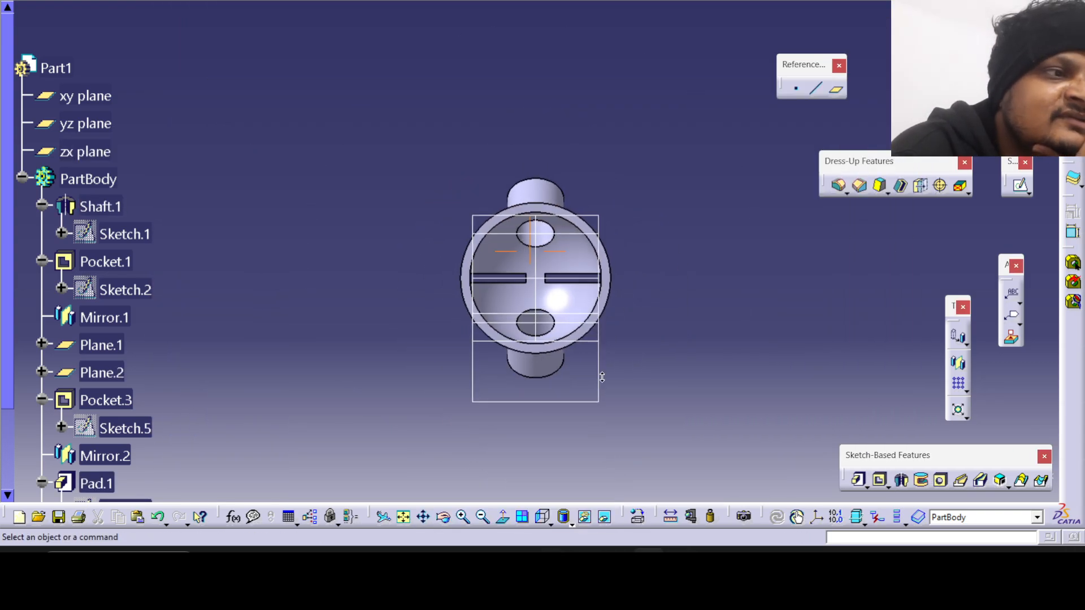
middle_click_drag(453, 215, 587, 207)
middle_click_drag(438, 296, 506, 286)
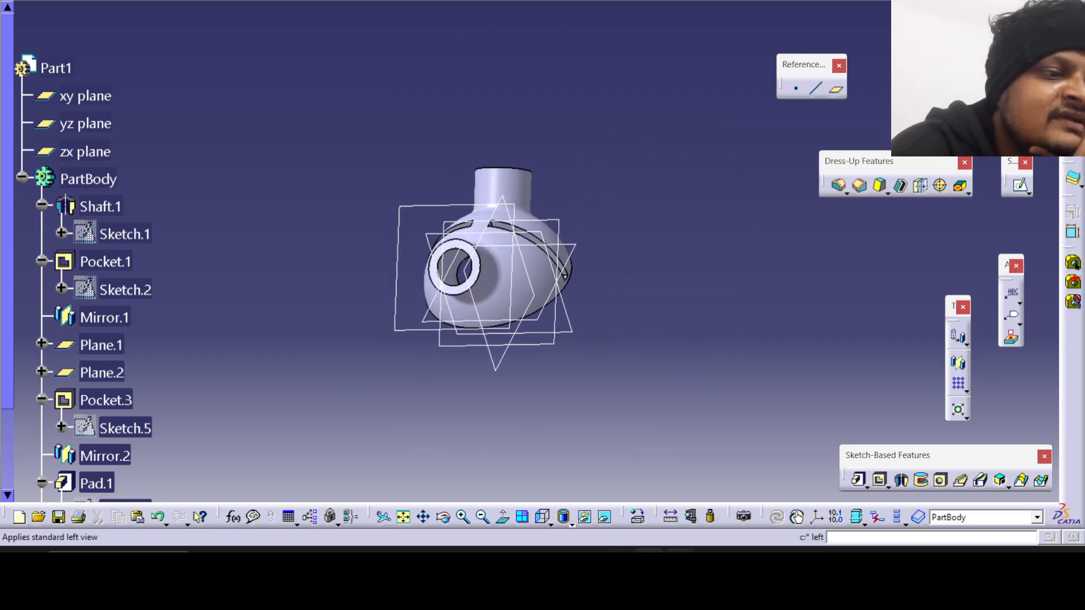
left_click(680, 563)
left_click(680, 563)
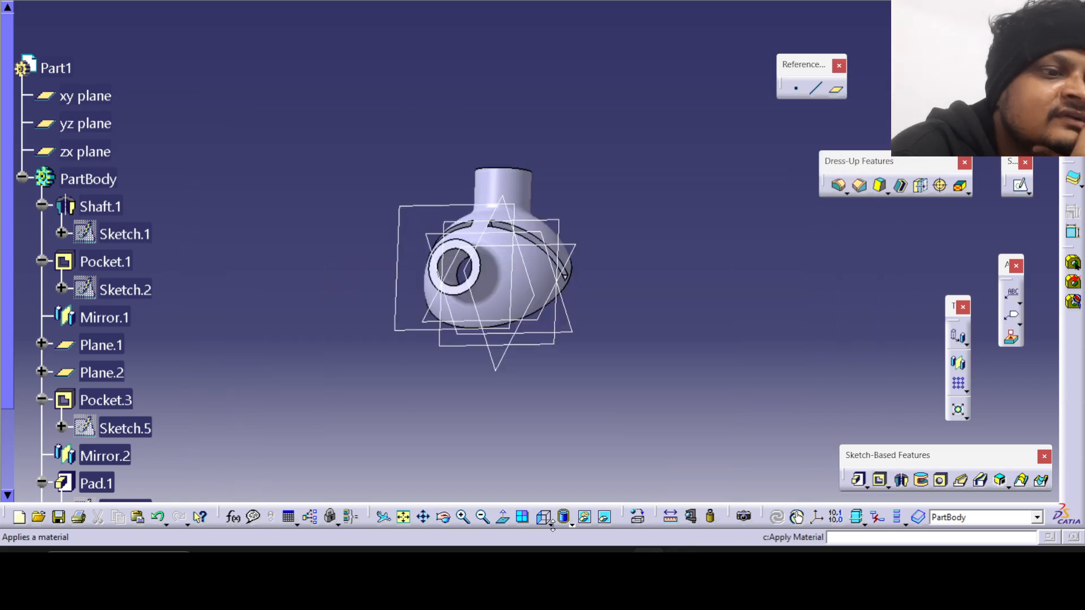
left_click(551, 525)
left_click(567, 496)
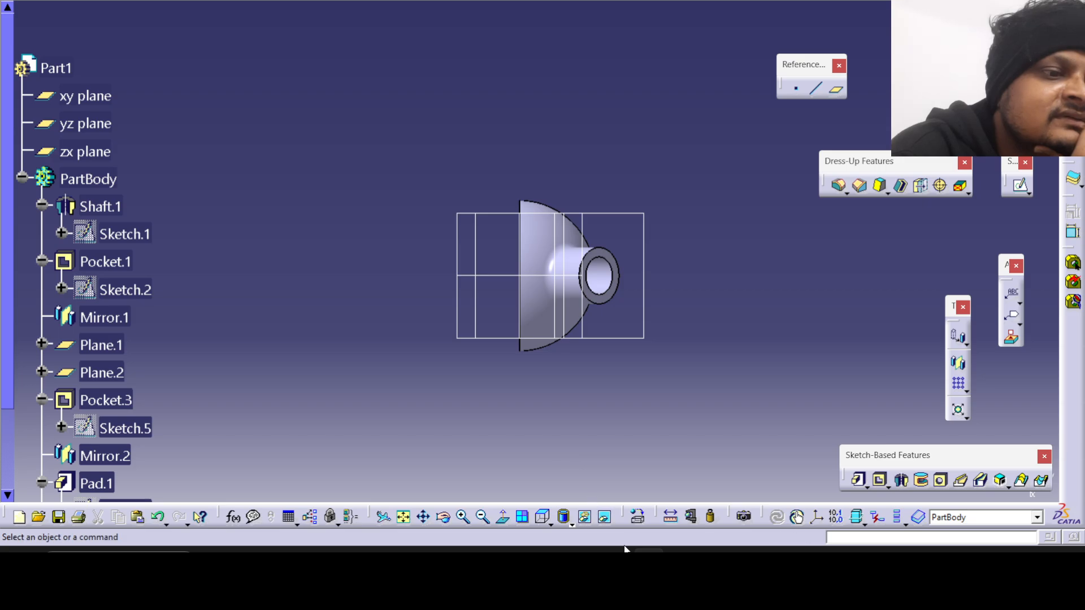
Check the full reference drawing against the top view, and set the model to the standard front view.
left_click(681, 560)
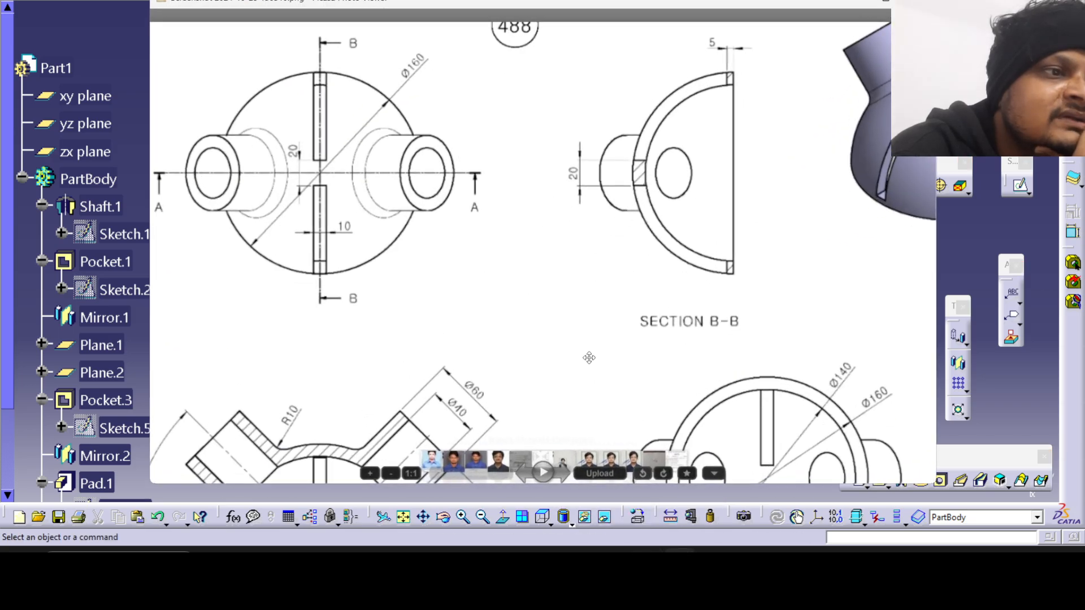
scroll(589, 358, "down", 3)
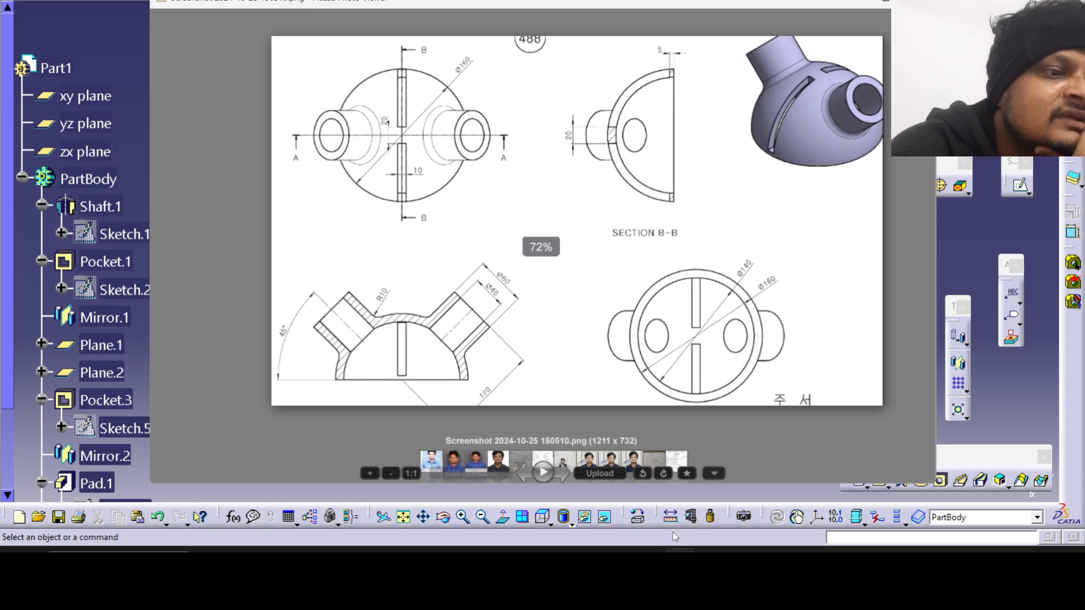
left_click(680, 559)
left_click(552, 523)
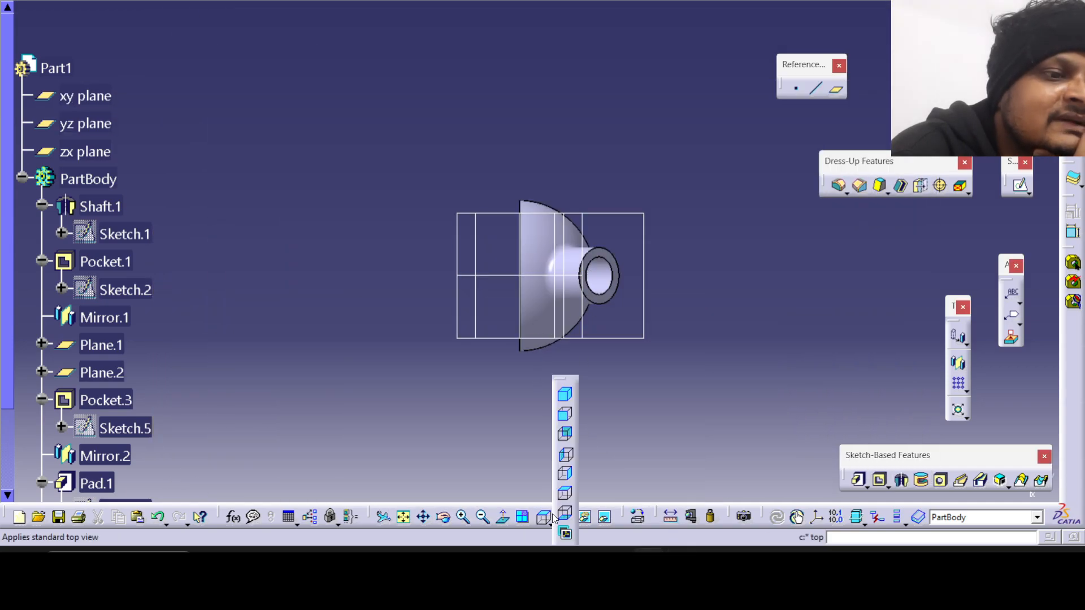
left_click(566, 413)
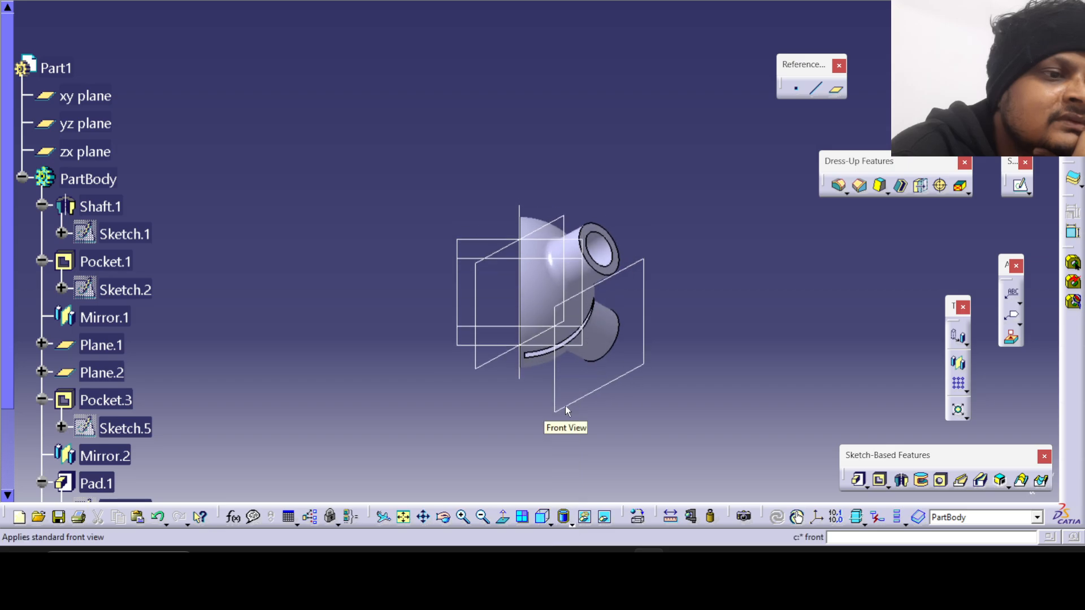
Display the model in the standard back view, and switch it to the standard left view.
left_click(551, 521)
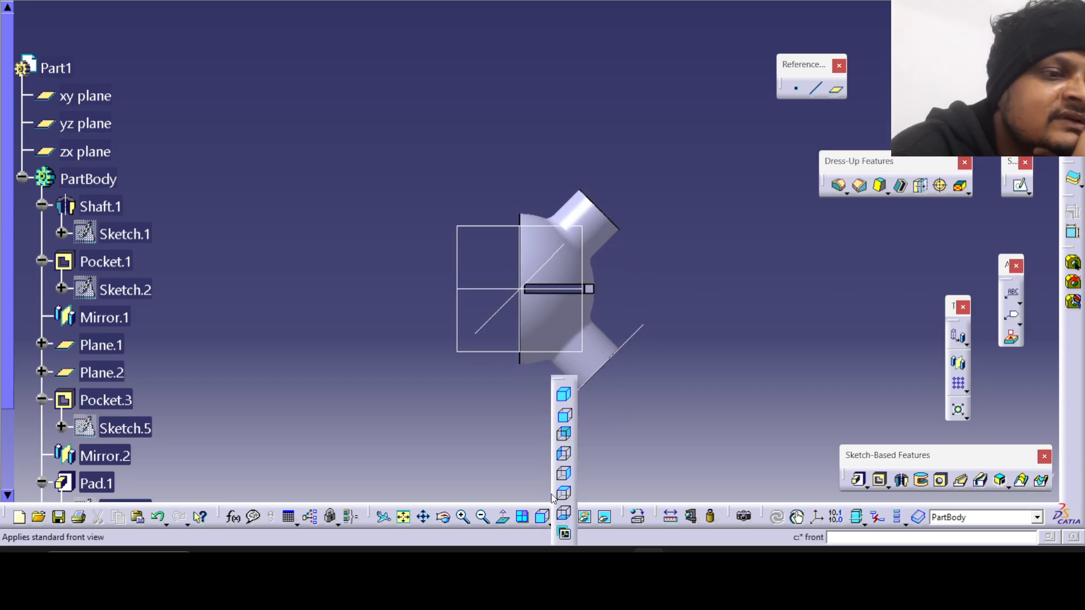
left_click(563, 436)
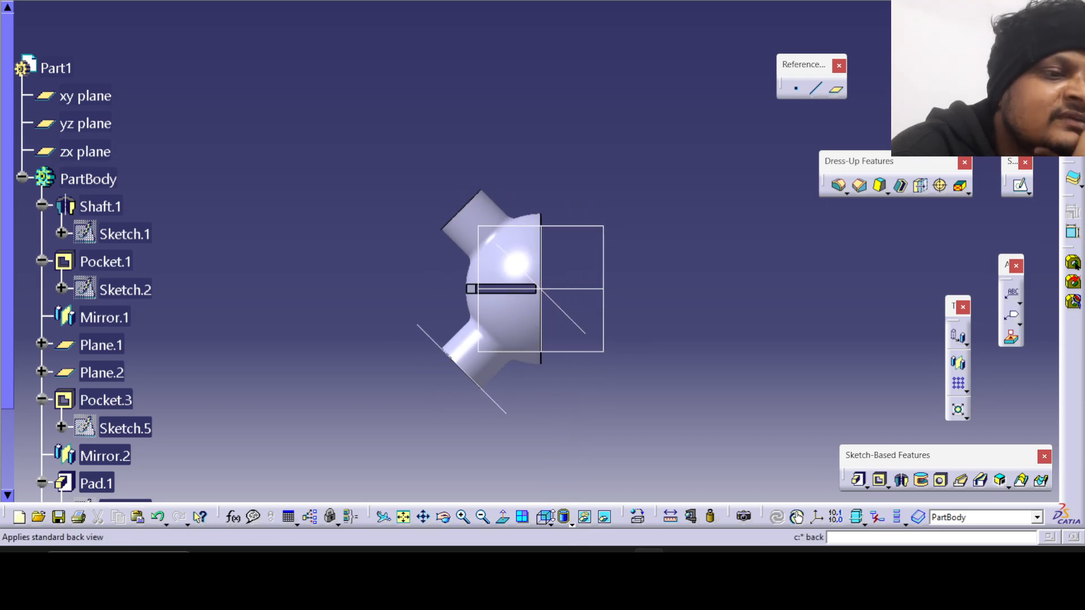
left_click(551, 521)
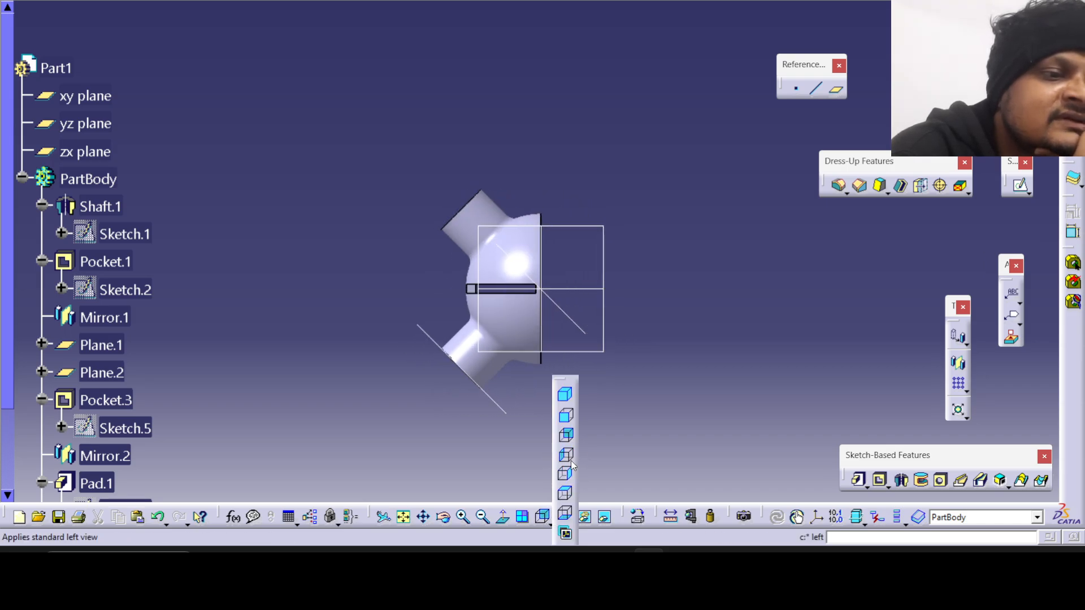
left_click(571, 464)
left_click(553, 517)
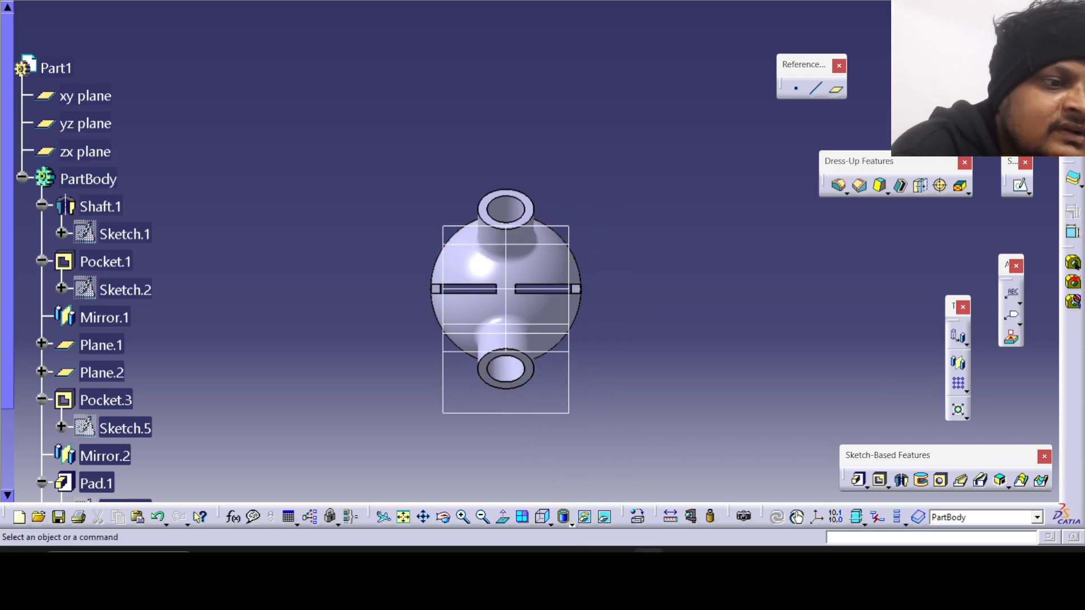
Compare the slots and tubes in the left view with the reference drawing's views of the dome.
key("alt+Tab")
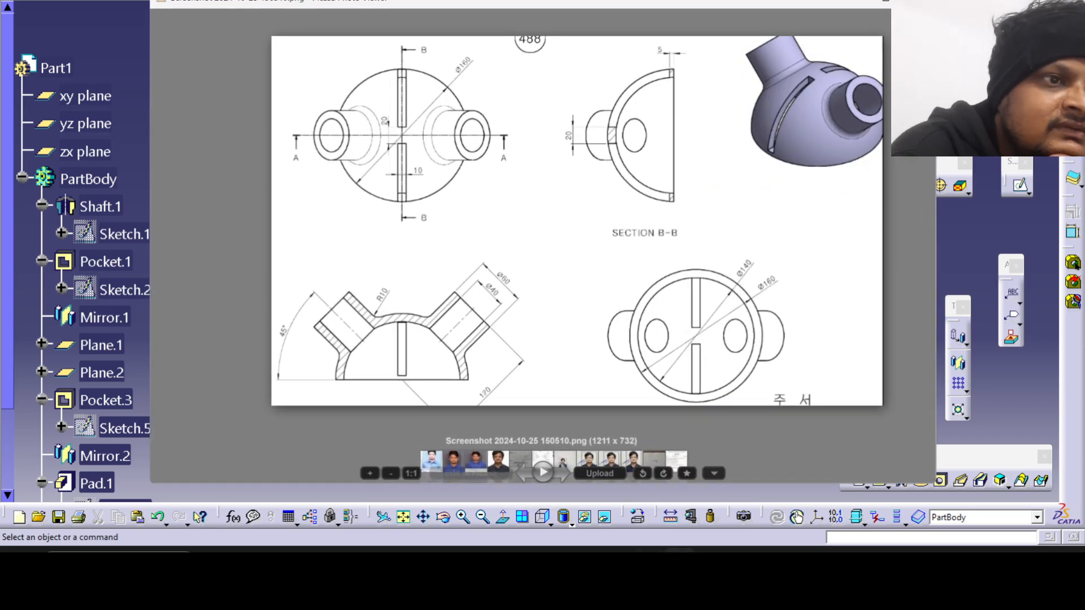
left_click(680, 559)
left_click(679, 559)
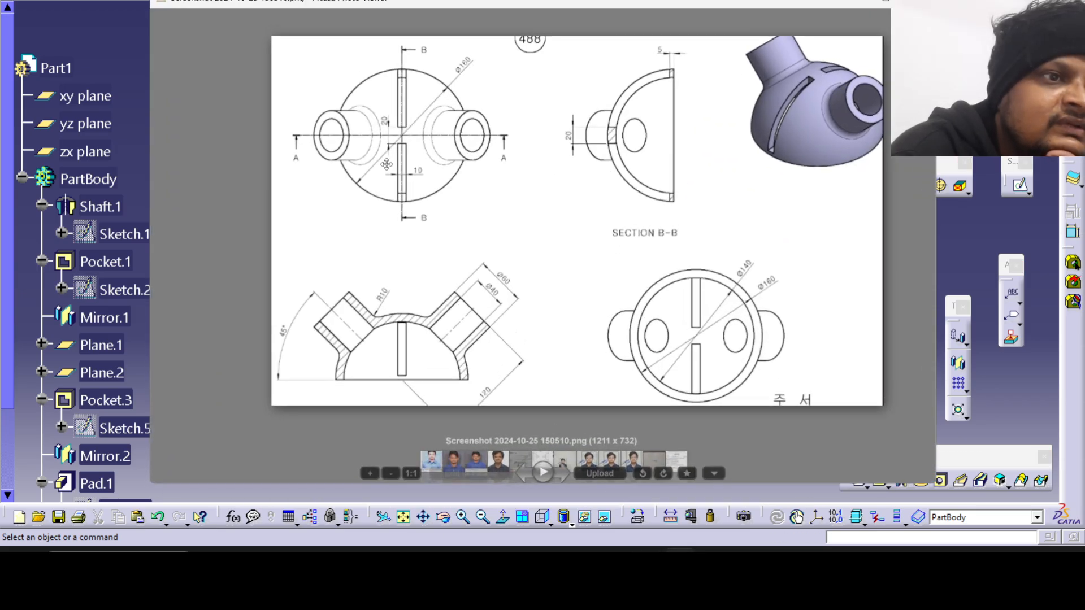
left_click(680, 559)
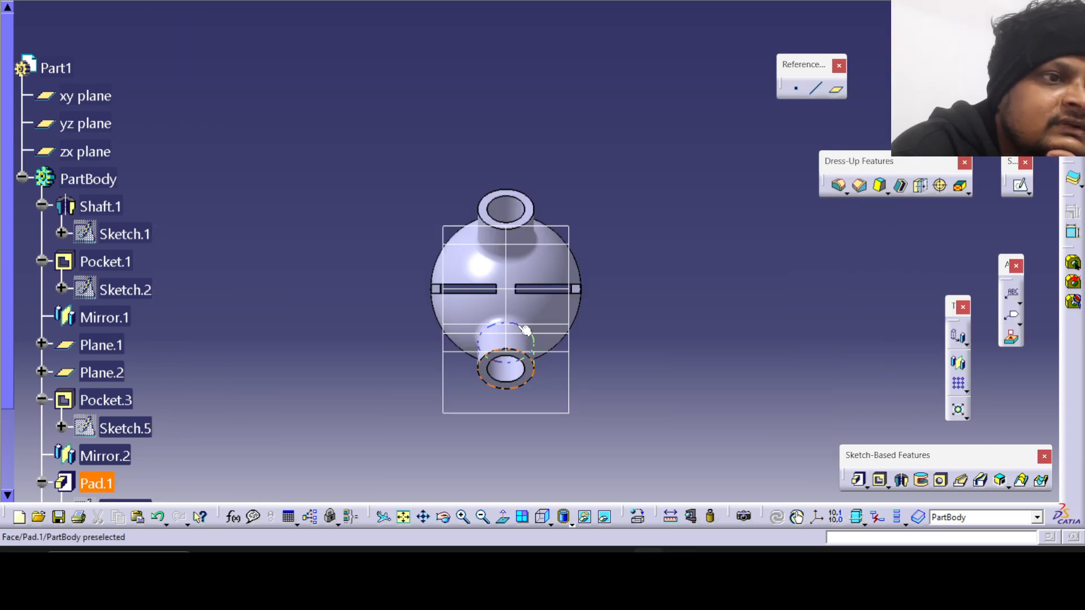
scroll(525, 329, "up", 3)
scroll(526, 338, "down", 3)
middle_click_drag(528, 343, 534, 257)
left_click(651, 547)
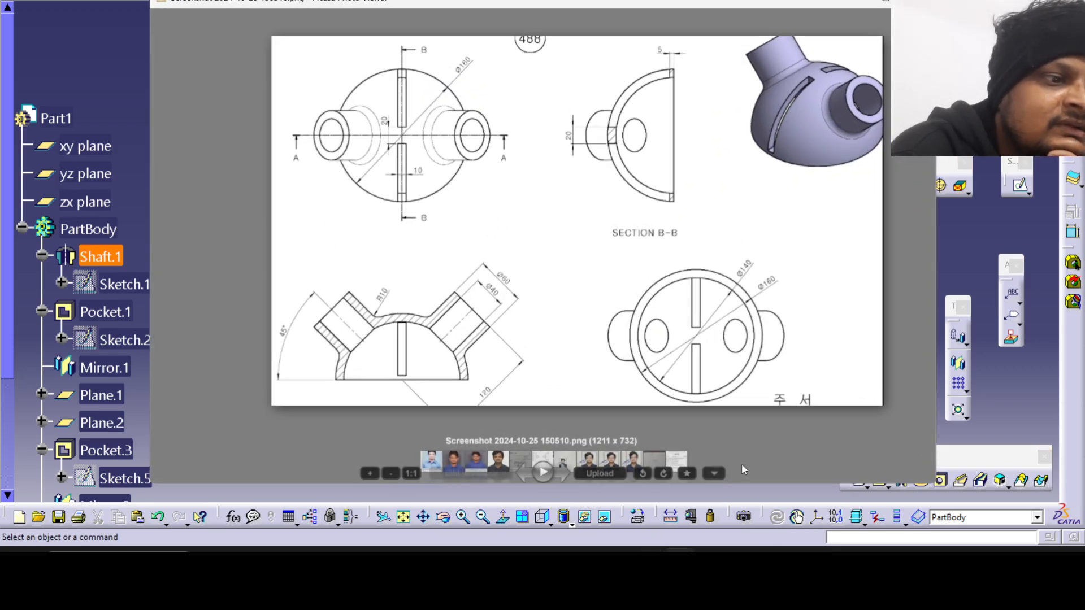
left_click(679, 558)
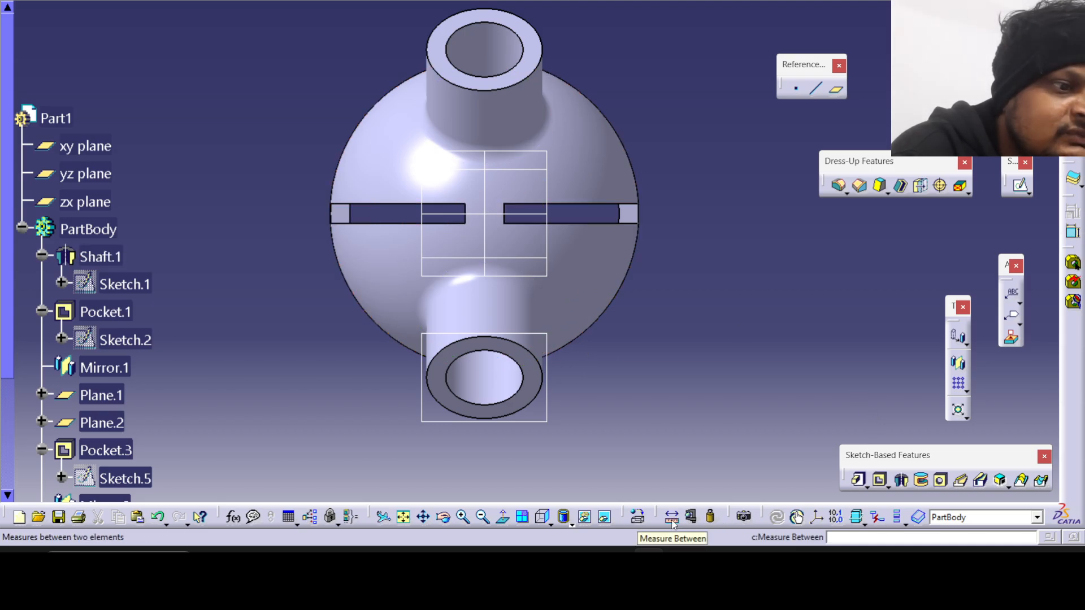
left_click(464, 221)
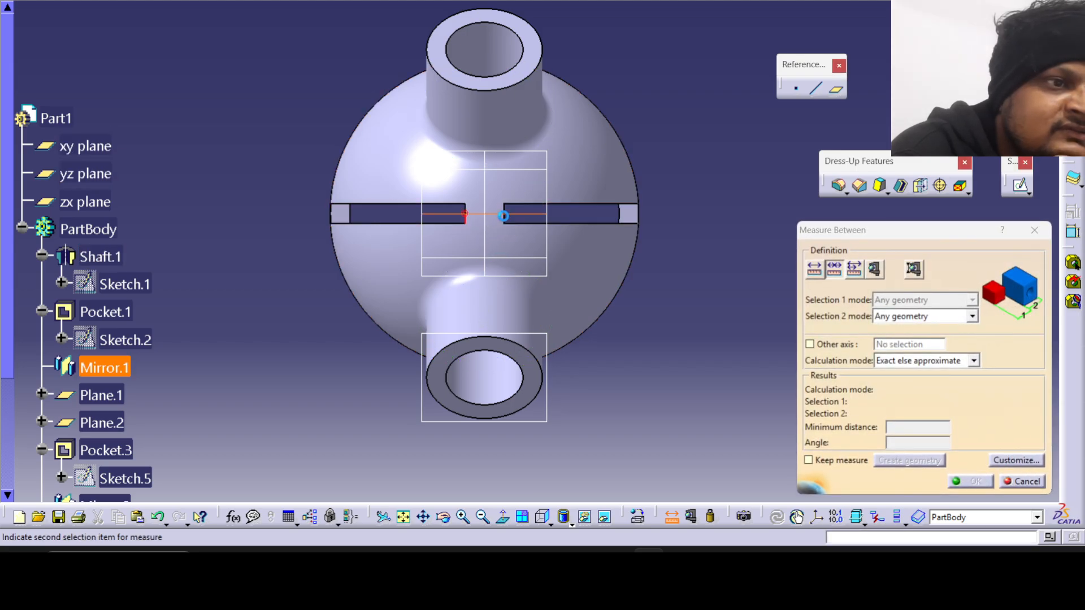
left_click(462, 221)
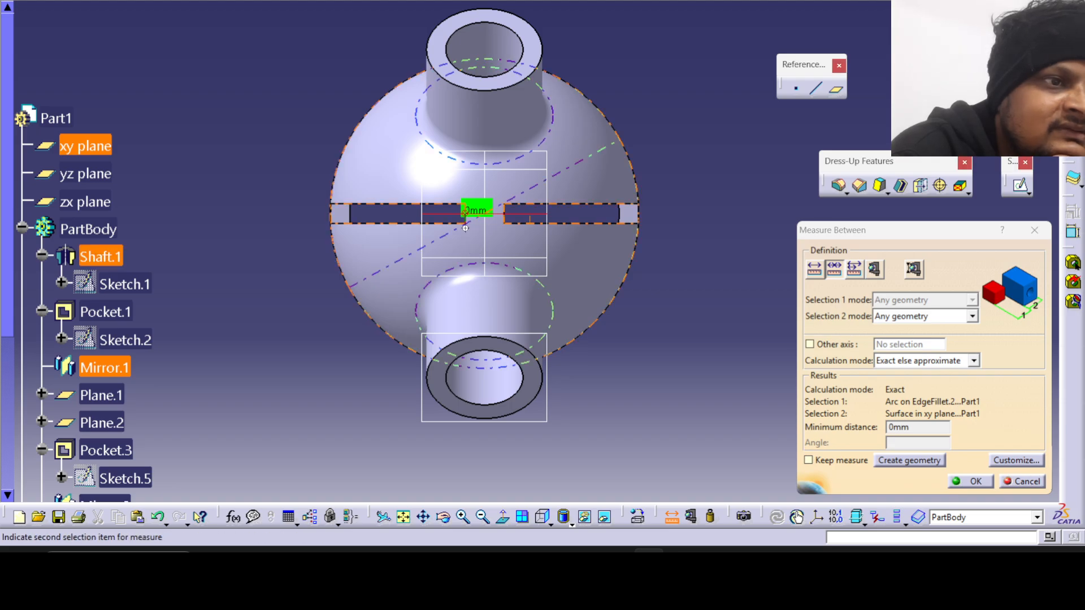
middle_click_drag(404, 208, 468, 233)
scroll(467, 229, "up", 5)
scroll(478, 228, "down", 6)
middle_click_drag(537, 232, 534, 128)
middle_click_drag(553, 190, 520, 147)
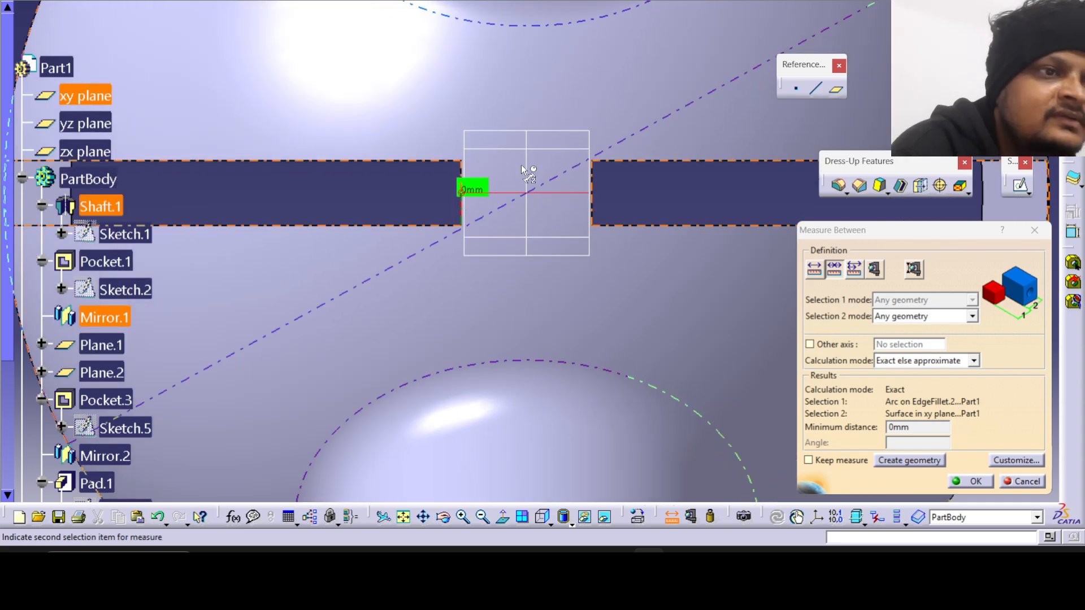
key("Escape")
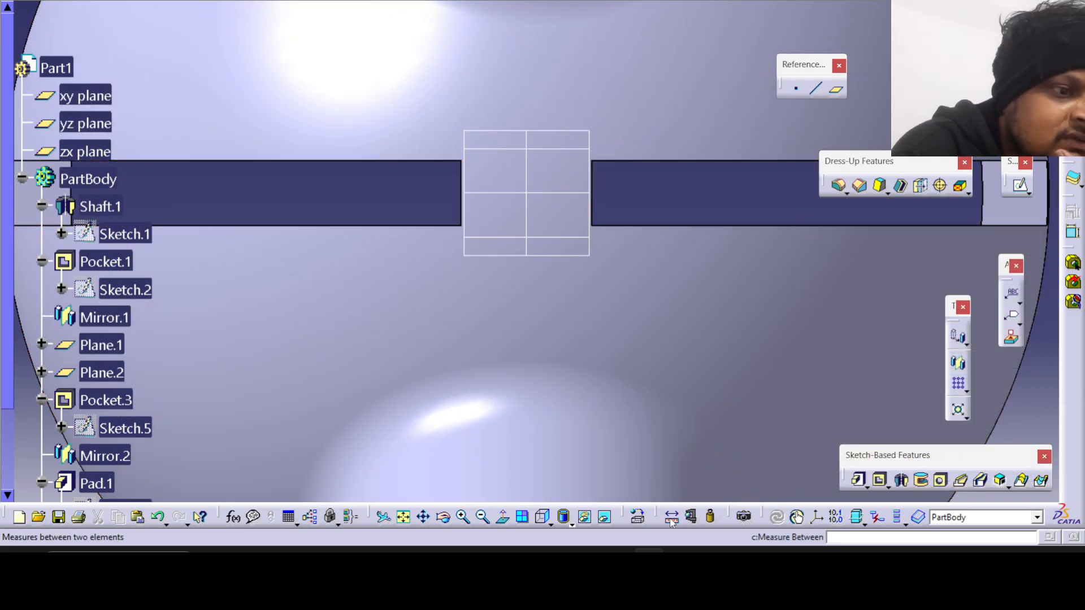
Measure the distance between the inner end edges of the two slots in the standard Measure Between mode.
left_click(671, 518)
left_click(814, 269)
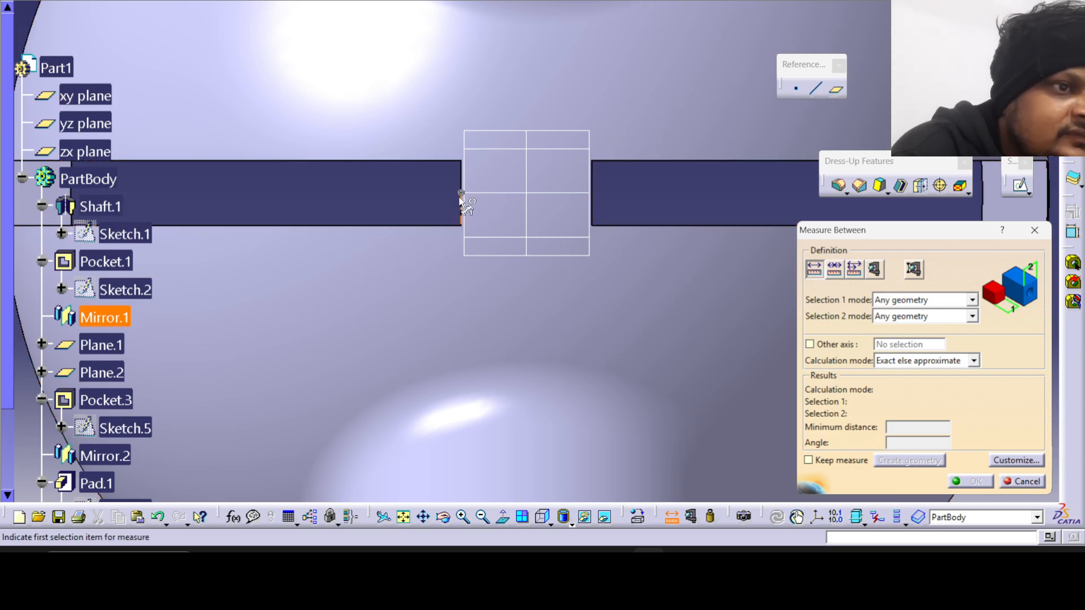
left_click(461, 180)
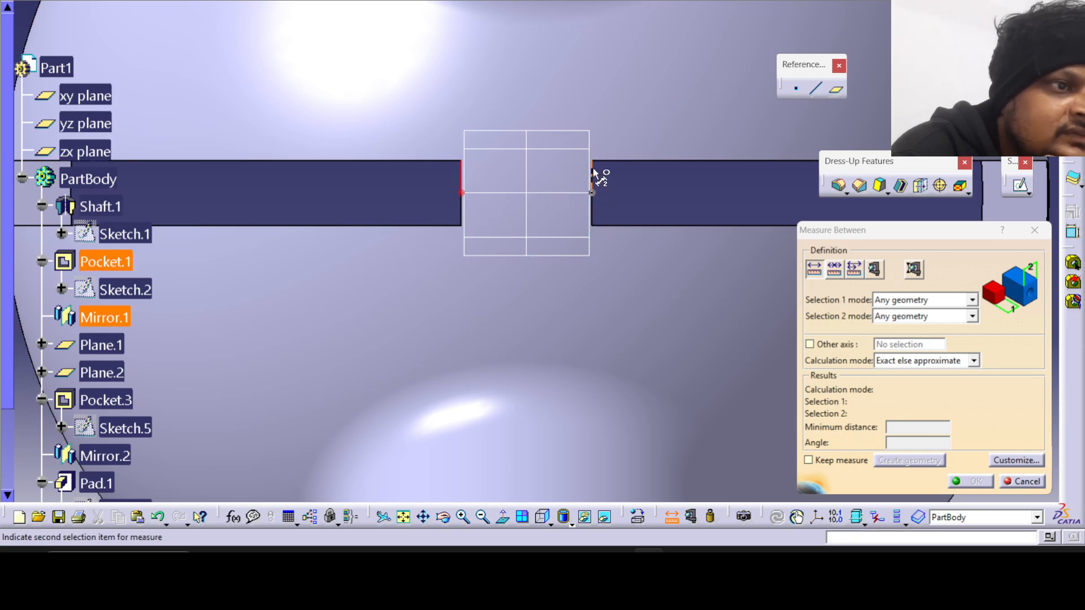
left_click(595, 180)
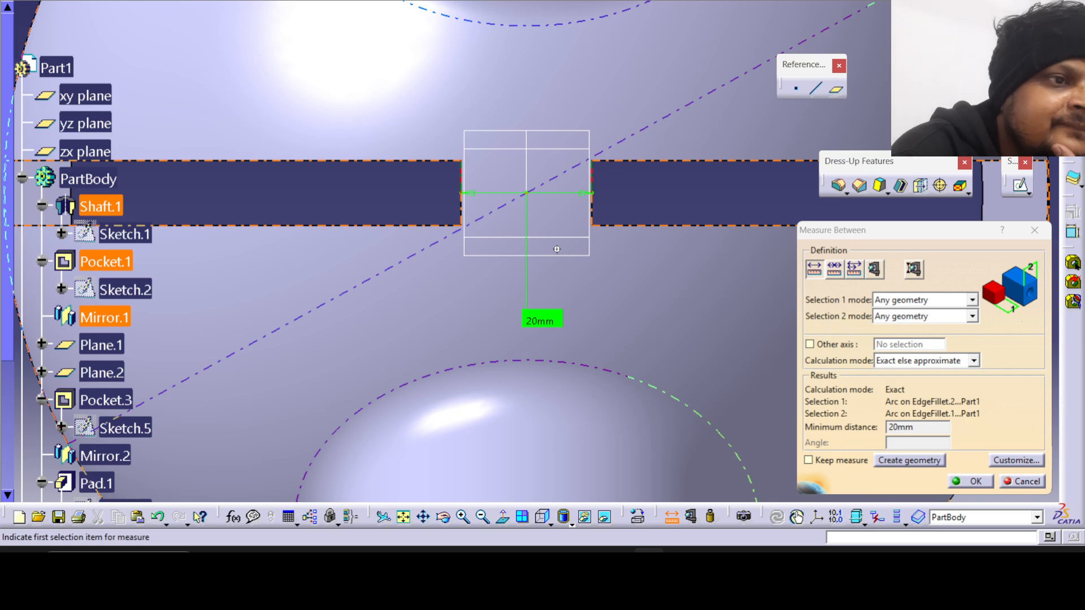
middle_click_drag(557, 249, 530, 252)
scroll(561, 252, "down", 4)
middle_click_drag(614, 189, 620, 315)
left_click(1033, 234)
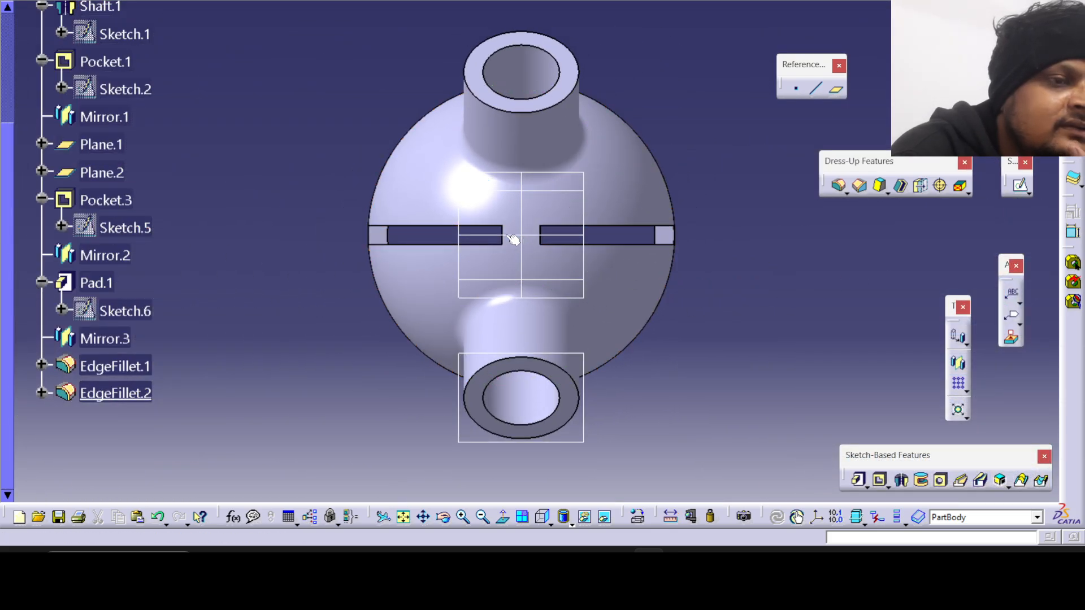
Repeat the measurement of the gap between the two slots, close it, and view the whole part.
left_click(671, 517)
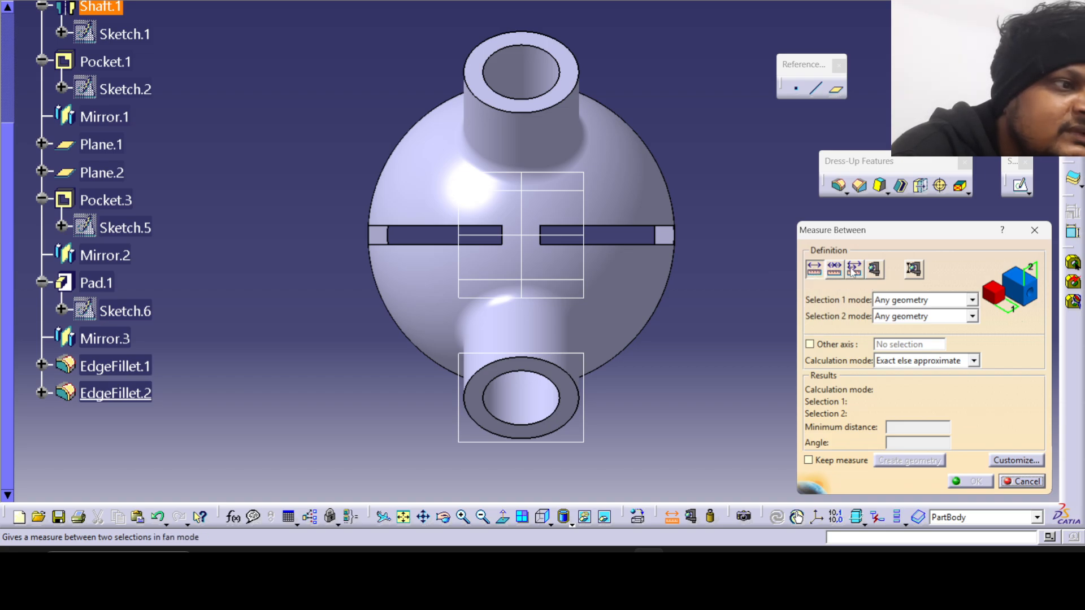
scroll(534, 240, "up", 5)
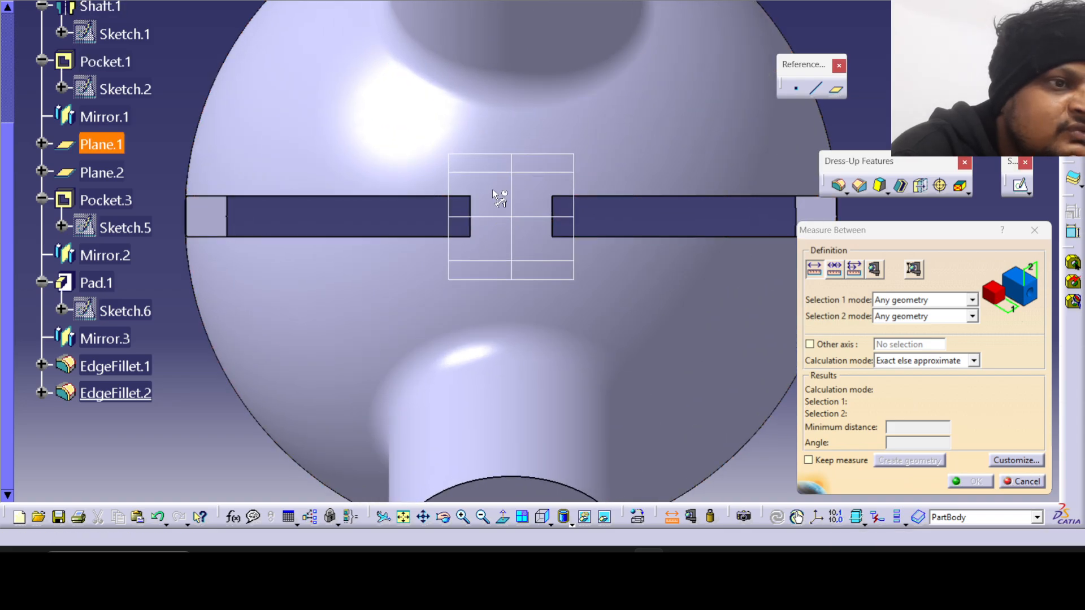
left_click(471, 226)
left_click(552, 229)
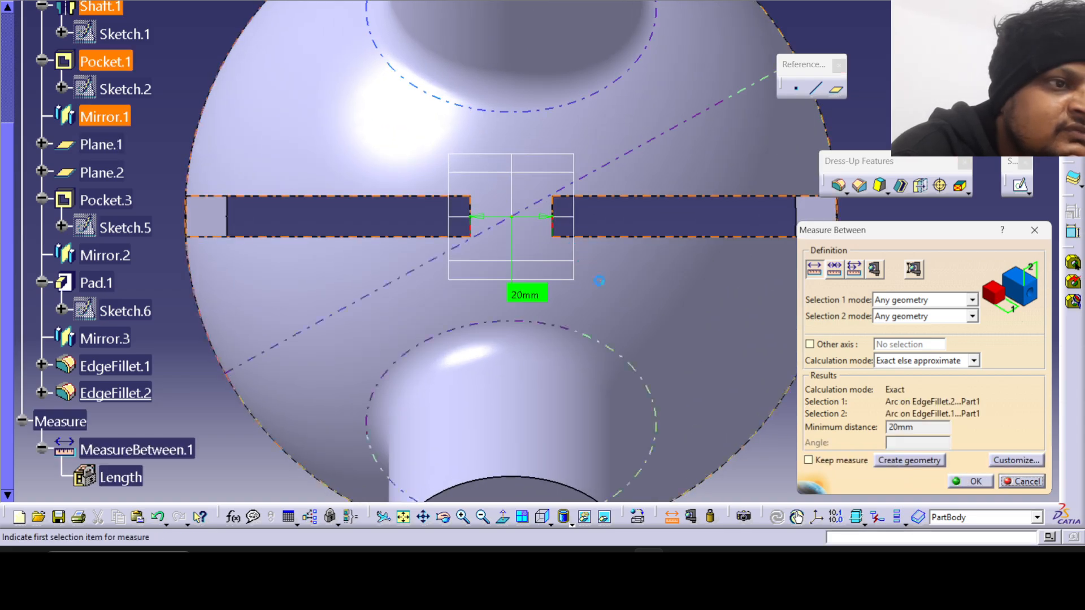
left_click(965, 483)
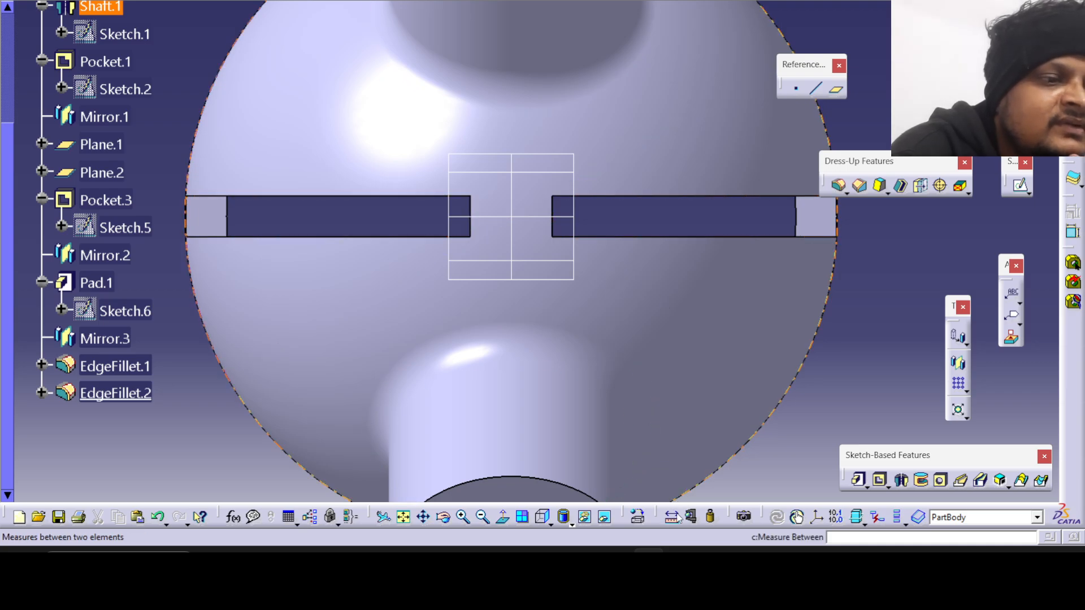
scroll(536, 271, "down", 3)
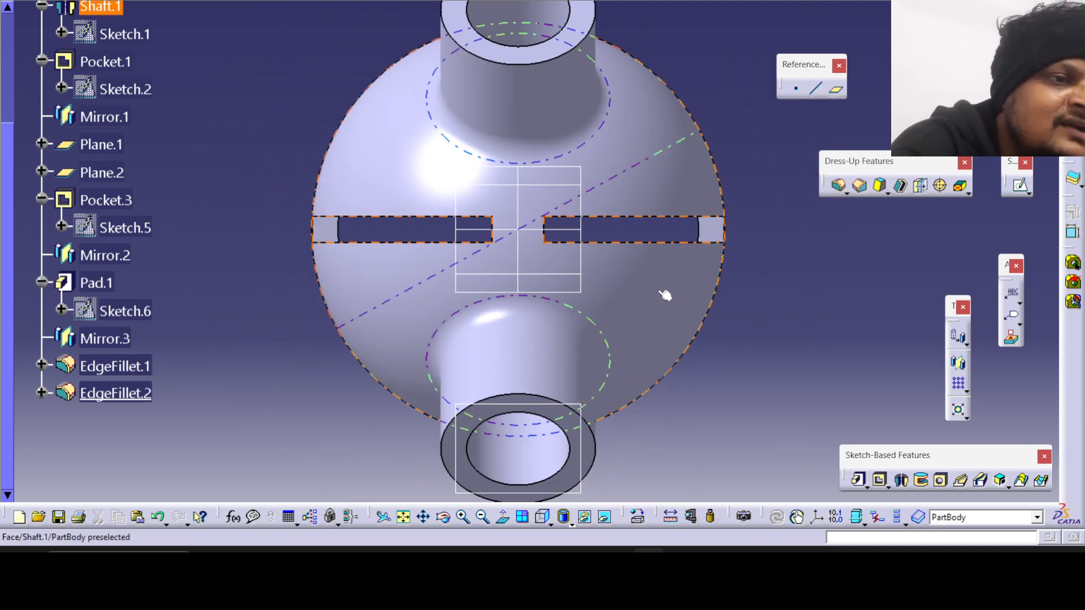
scroll(688, 271, "up", 1)
middle_click_drag(688, 271, 632, 334)
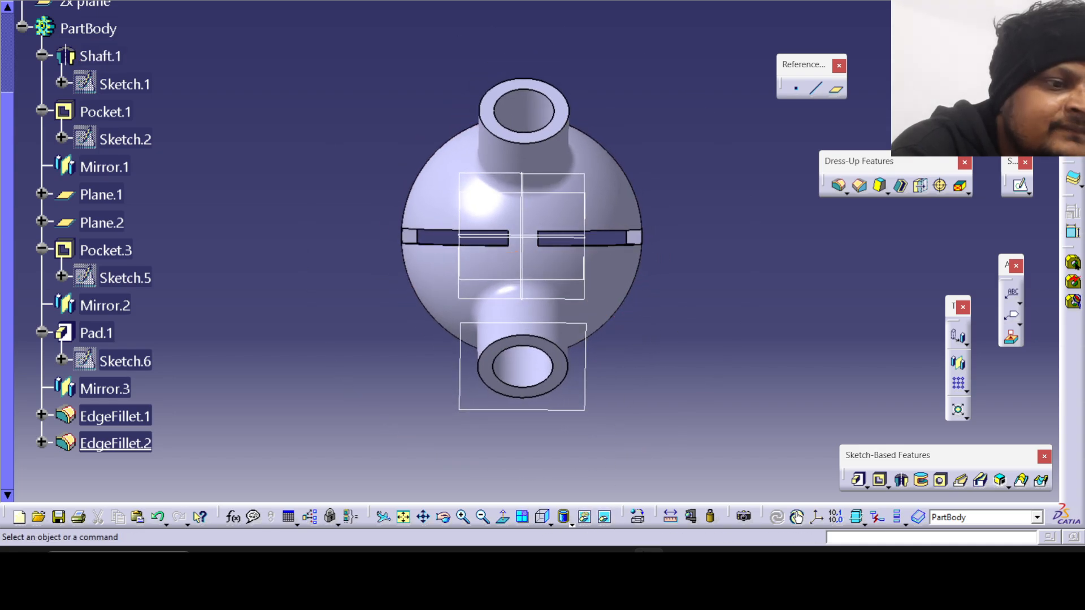
Check the reference drawing, open a sketch on the yz plane, and cut the part by the sketch plane.
key("alt+Tab")
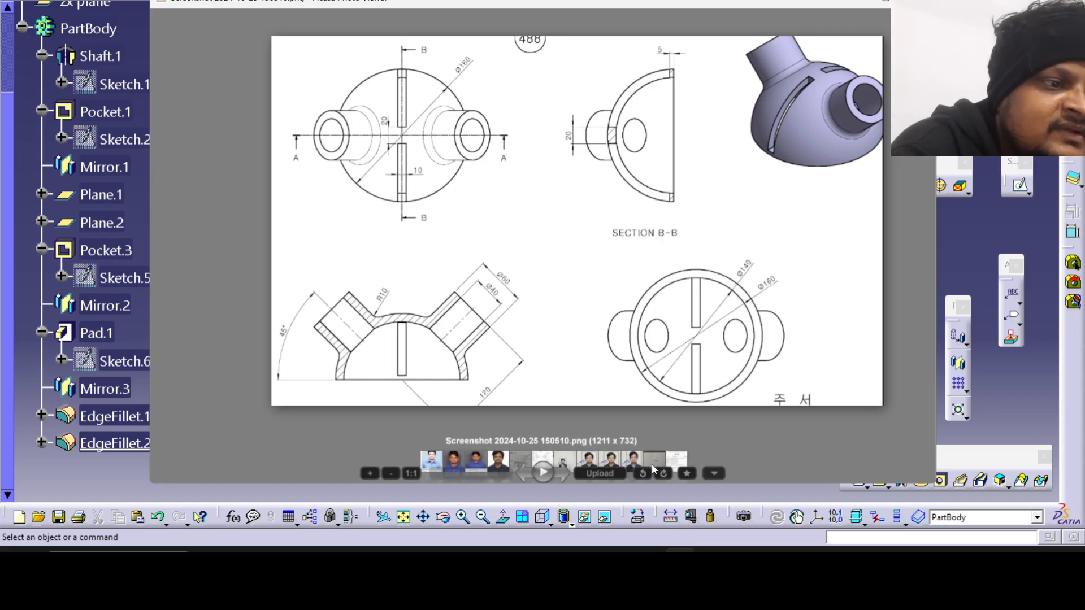
key("alt+Tab")
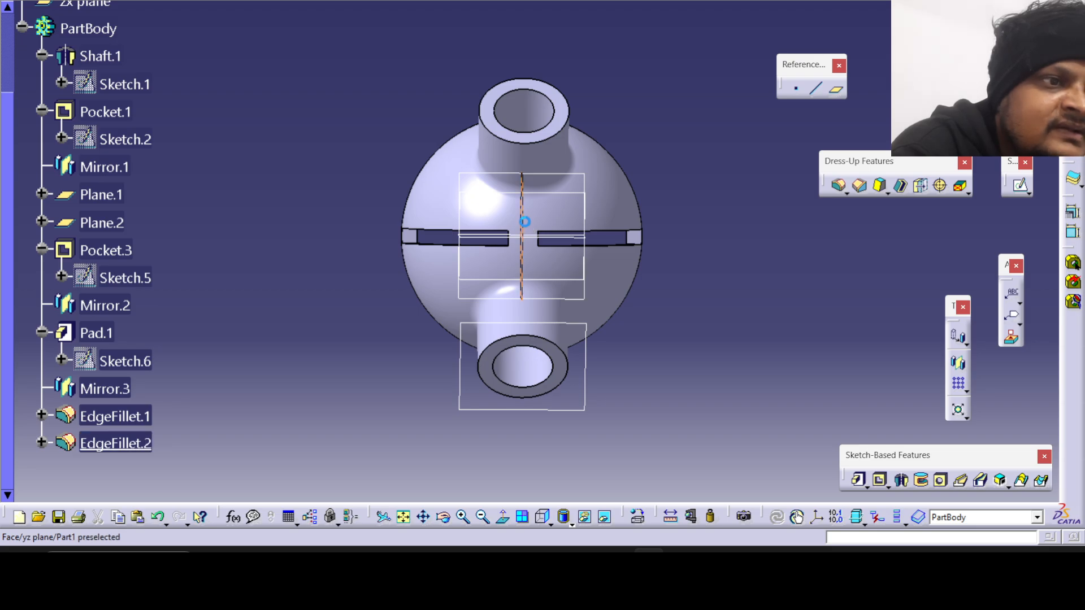
left_click(1020, 185)
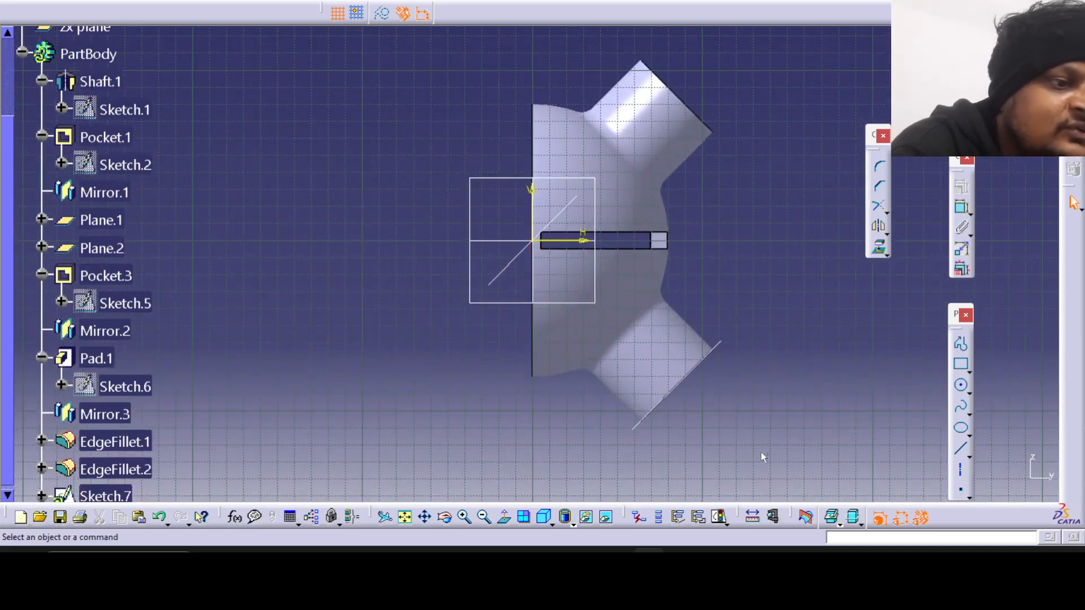
left_click(805, 519)
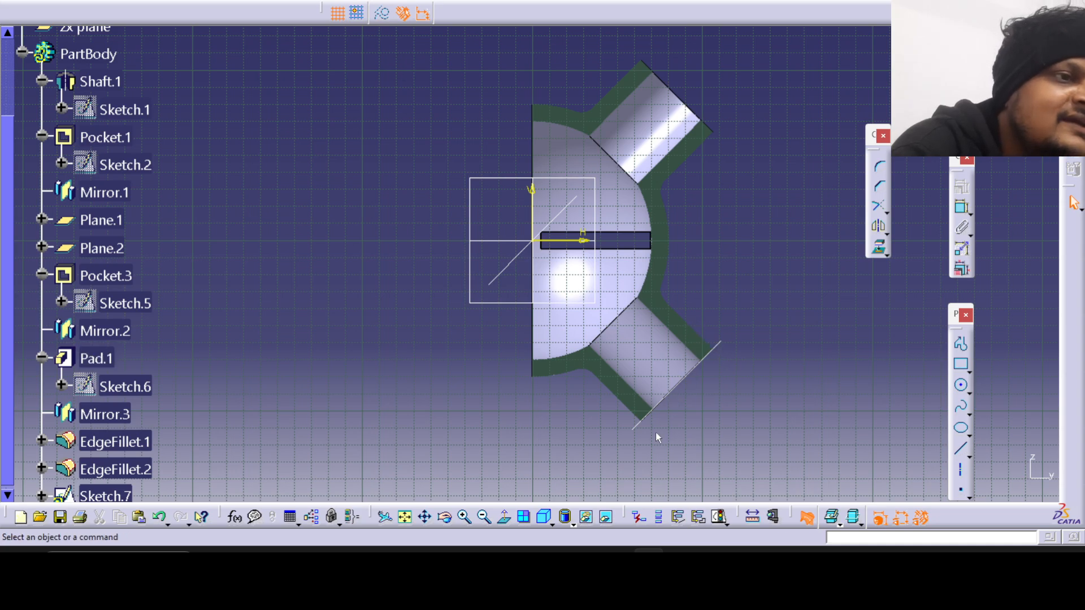
middle_click_drag(457, 177, 468, 172)
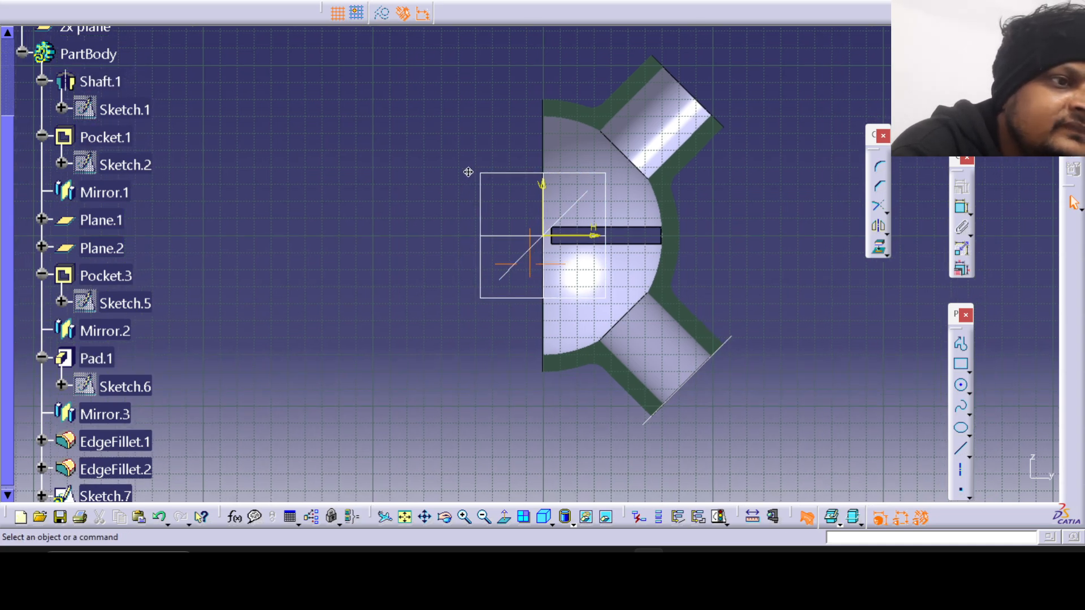
Compare the cut dome, tubes and slot with the drawing's section through both tubes, and exit the sketch.
key("alt+Tab")
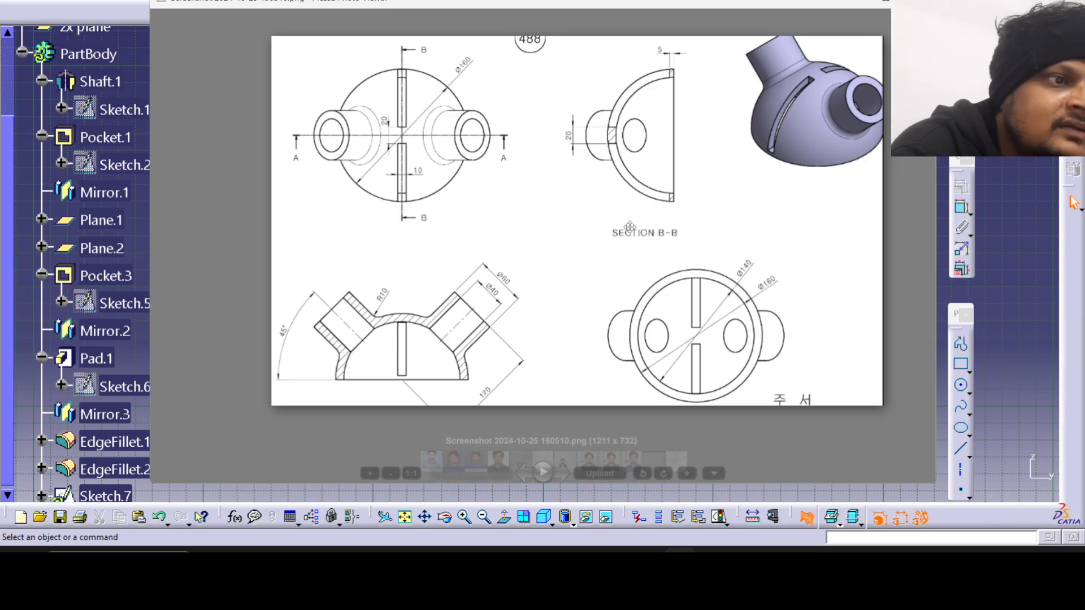
scroll(613, 306, "down", 3)
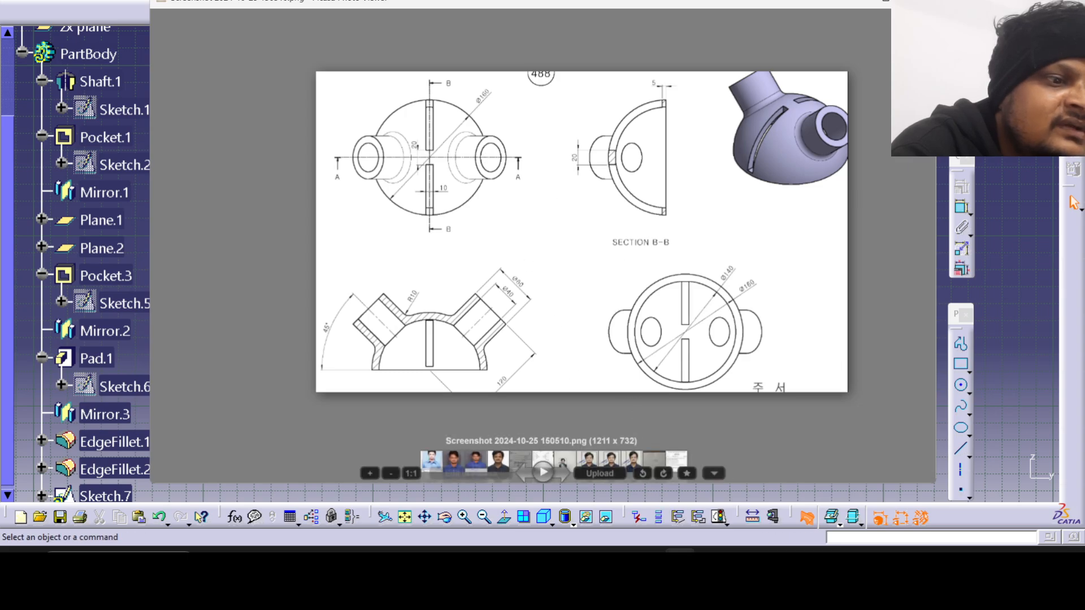
key("alt+Tab")
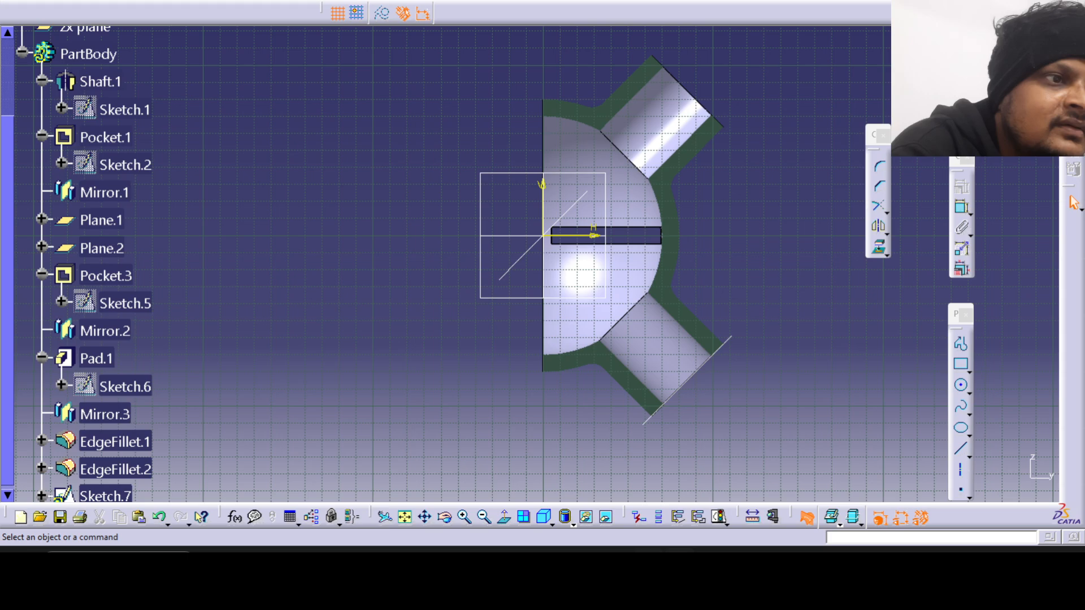
key("alt+Tab")
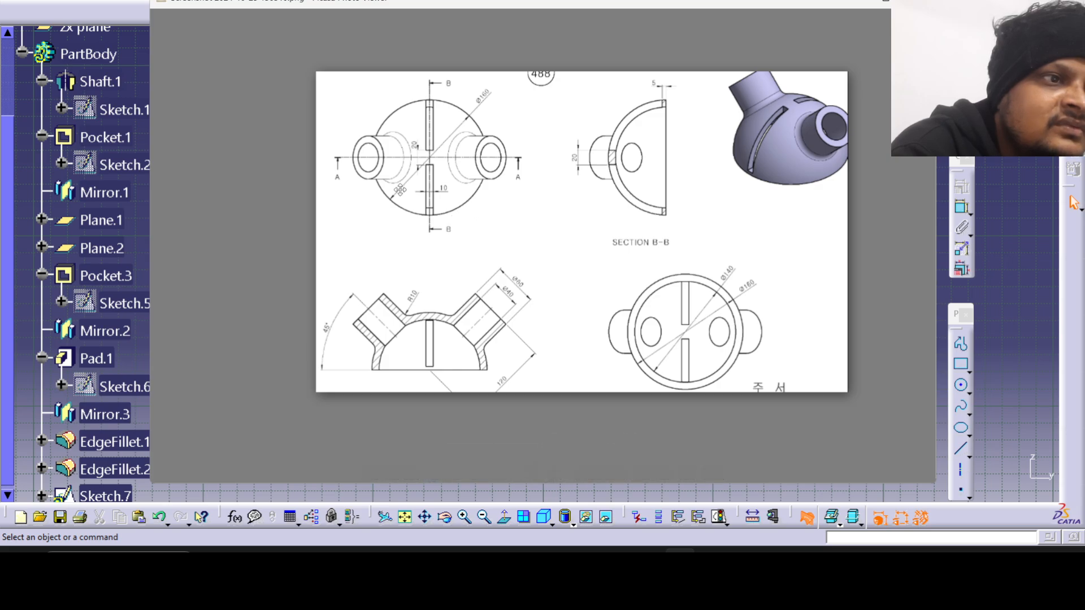
key("alt+Tab")
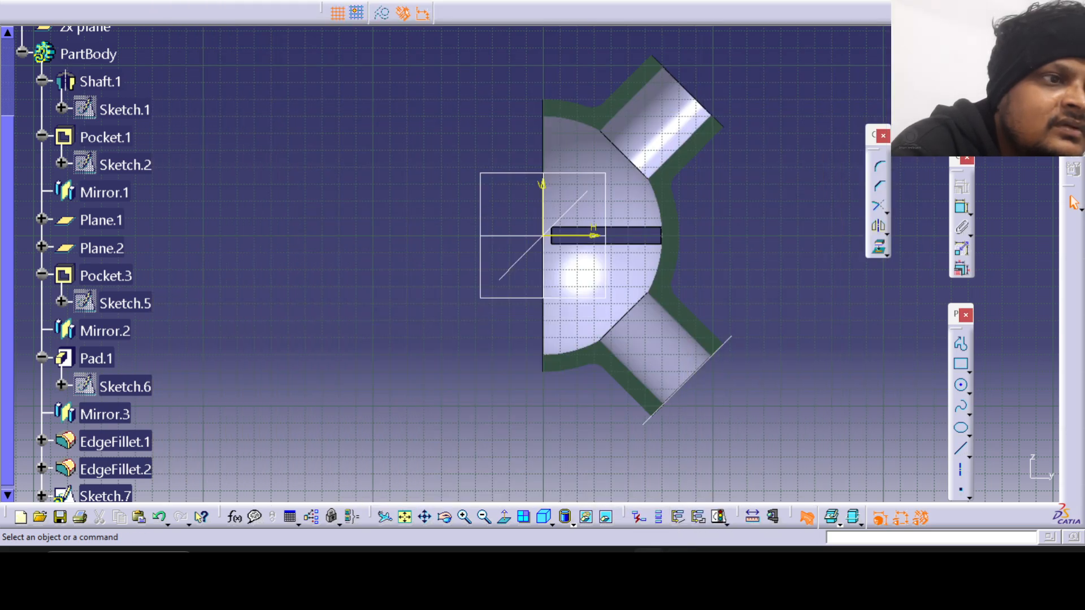
key("alt+Tab")
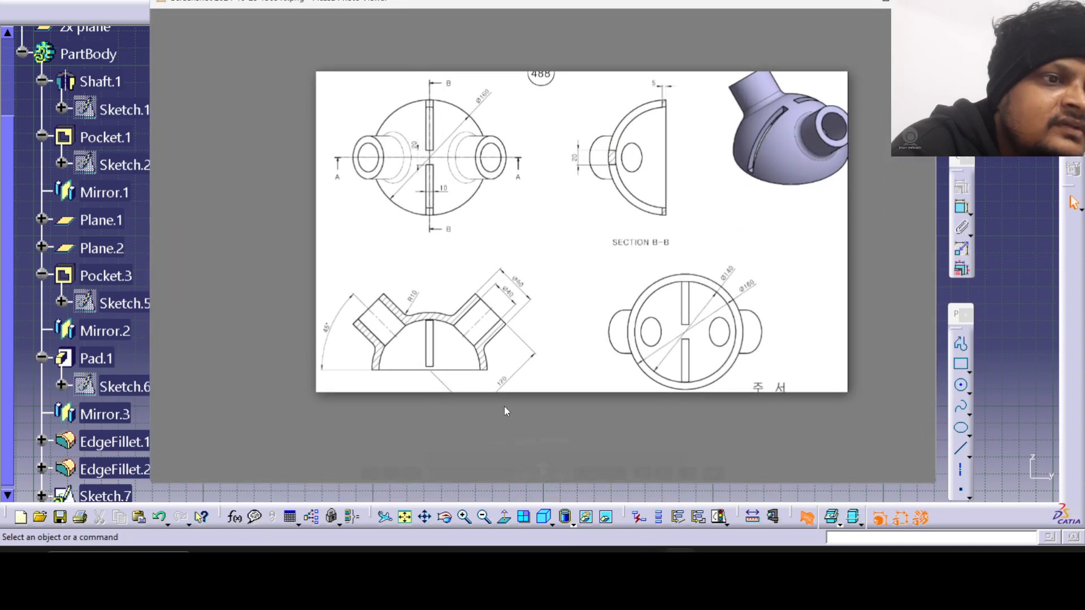
key("alt+Tab")
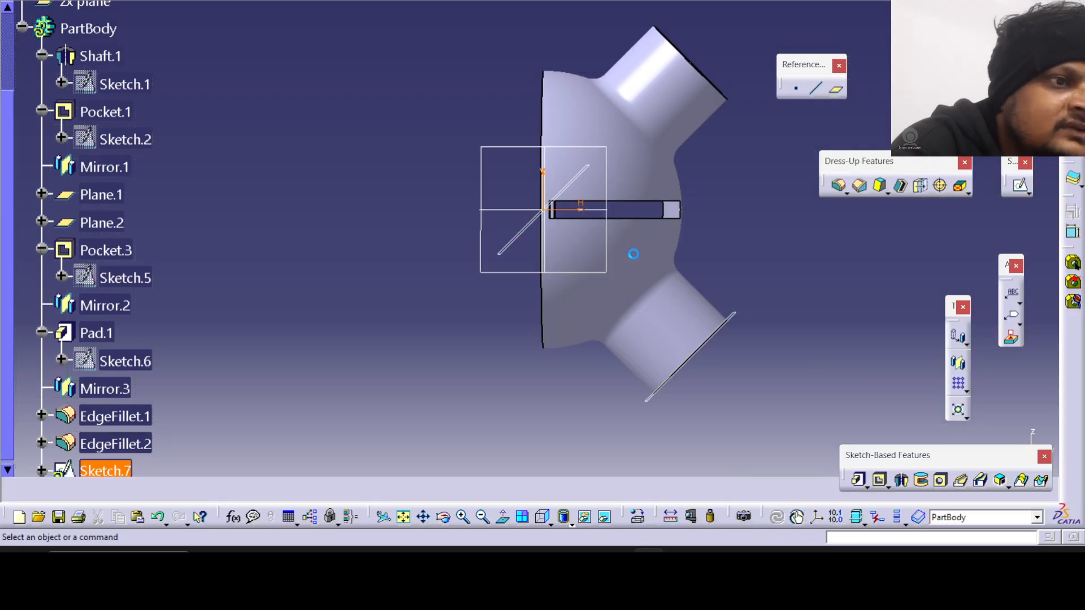
Delete the sketch used for the yz-plane section and open a new sketch on the xy plane.
key("Delete")
middle_click_drag(598, 238, 588, 280)
middle_click_drag(540, 331, 455, 234)
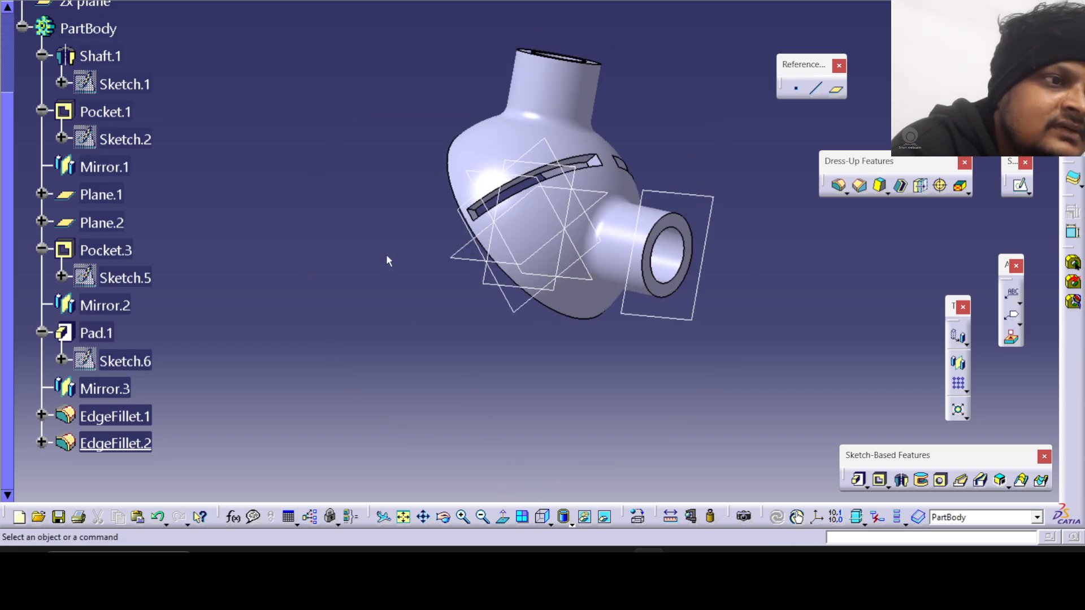
middle_click_drag(388, 260, 408, 301)
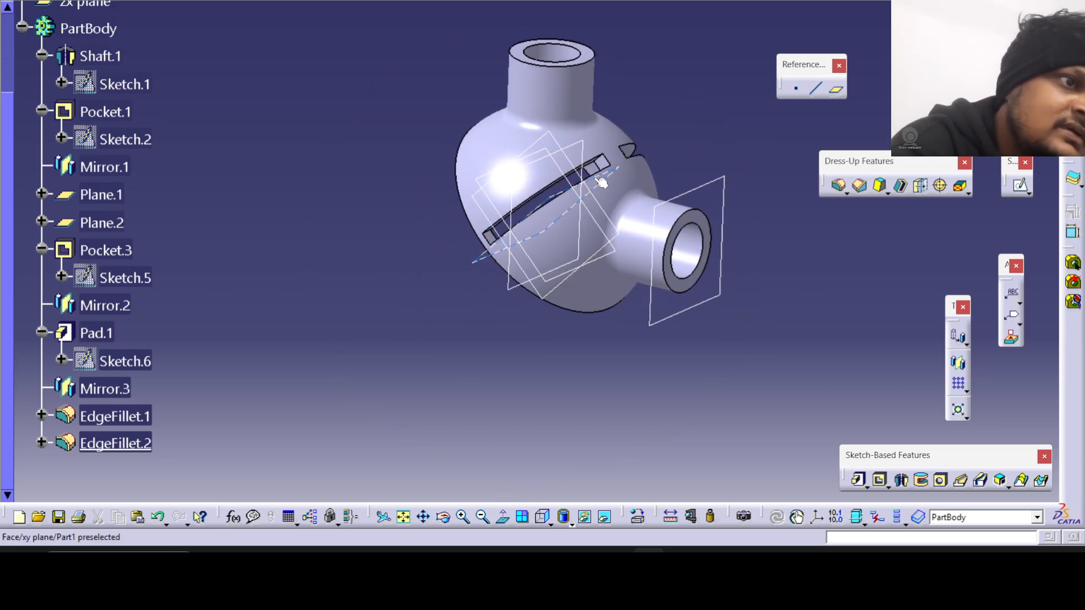
left_click(585, 218)
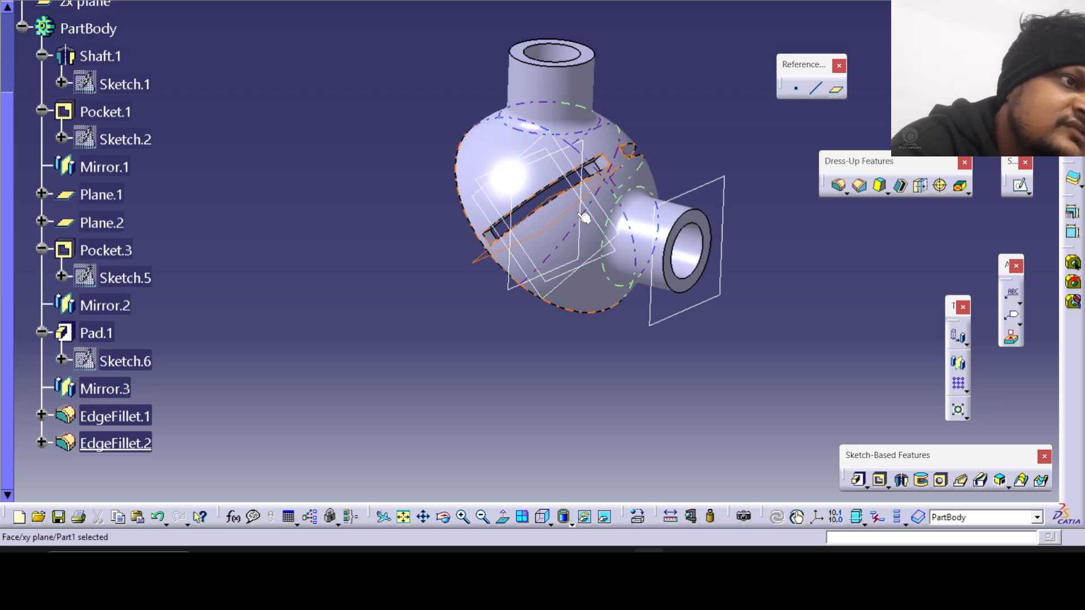
left_click(1019, 186)
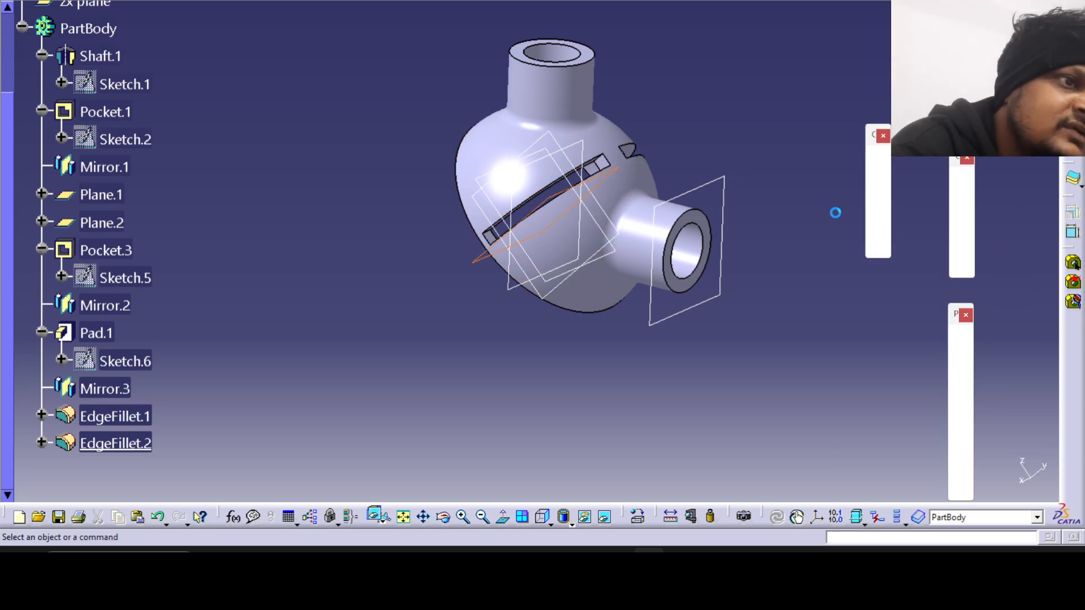
Cut the part by the xy sketch plane and bring up Section B-B in the reference drawing.
middle_click_drag(617, 271, 559, 375)
scroll(563, 418, "up", 1)
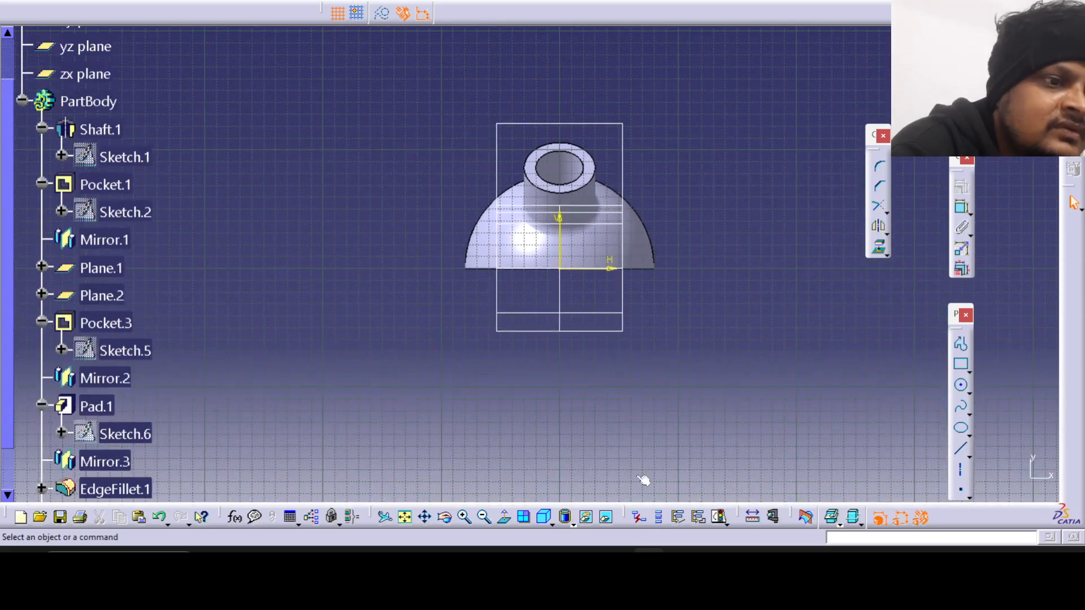
left_click(808, 518)
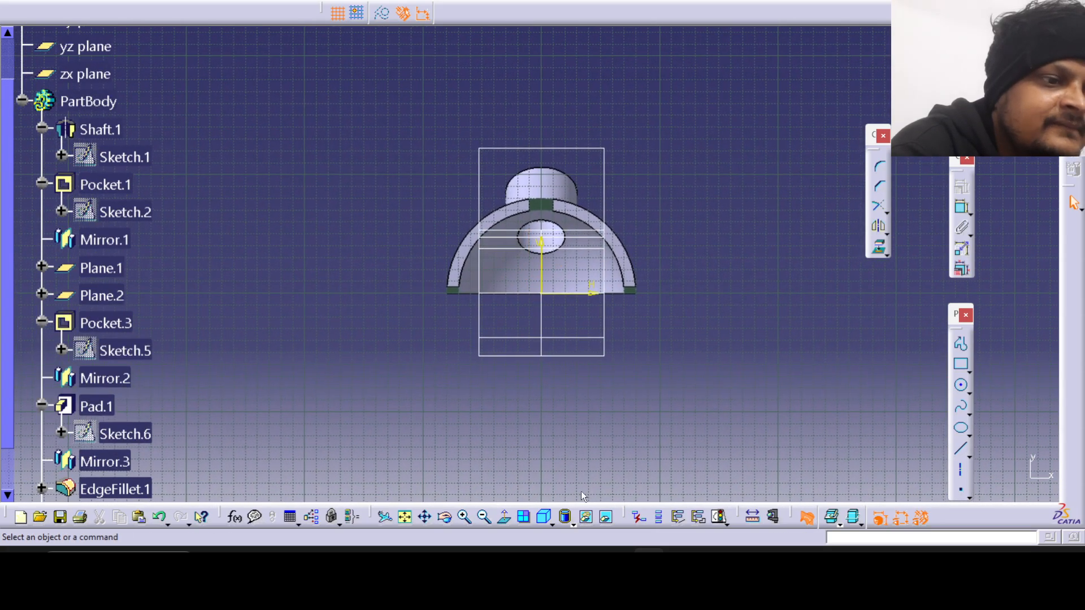
left_click(680, 564)
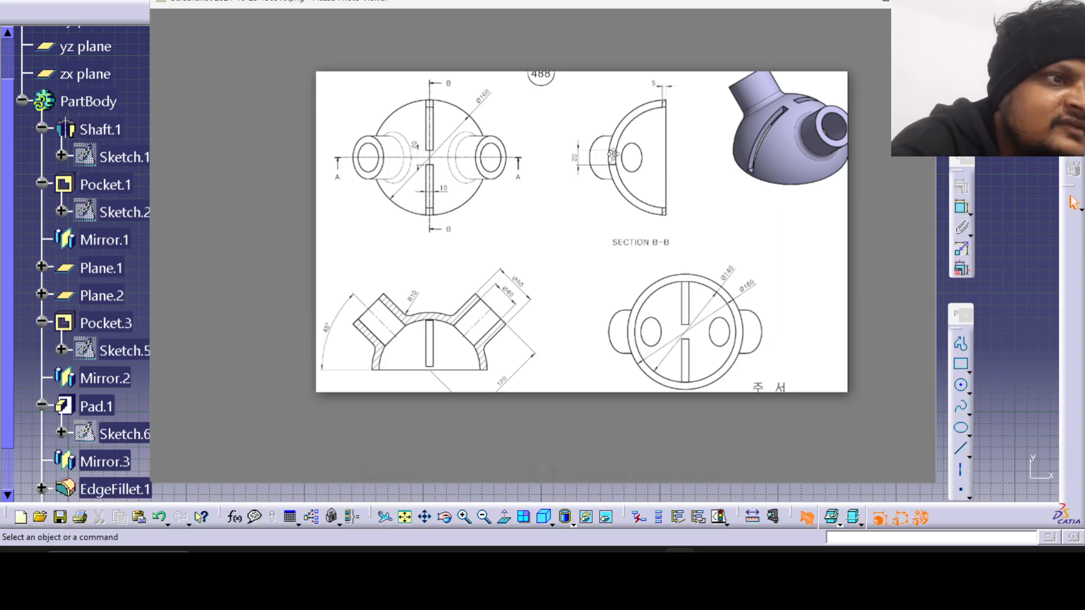
left_click(680, 564)
left_click(680, 564)
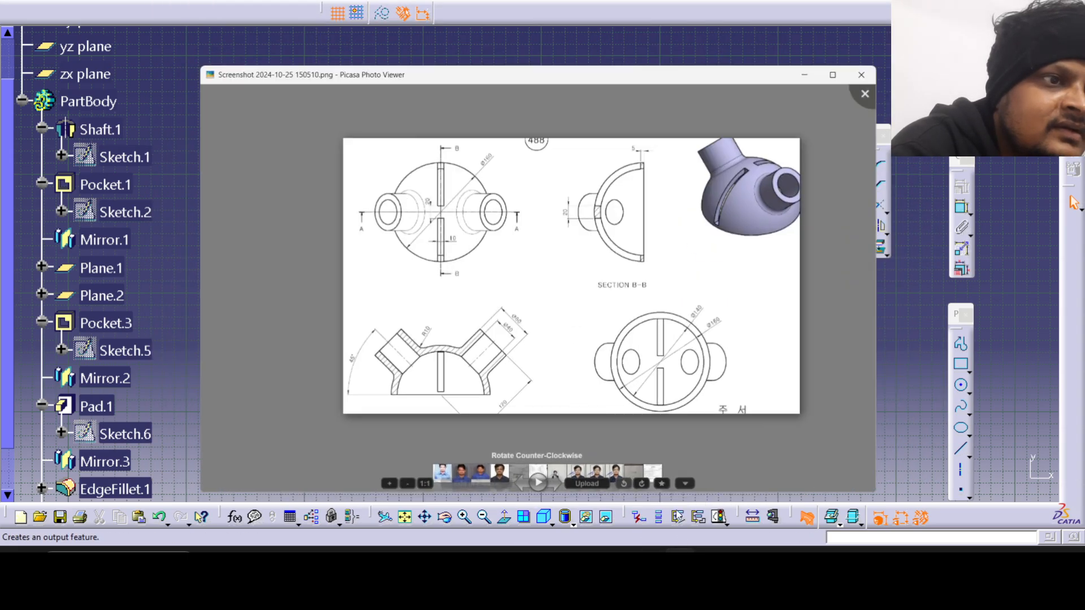
scroll(574, 174, "up", 5)
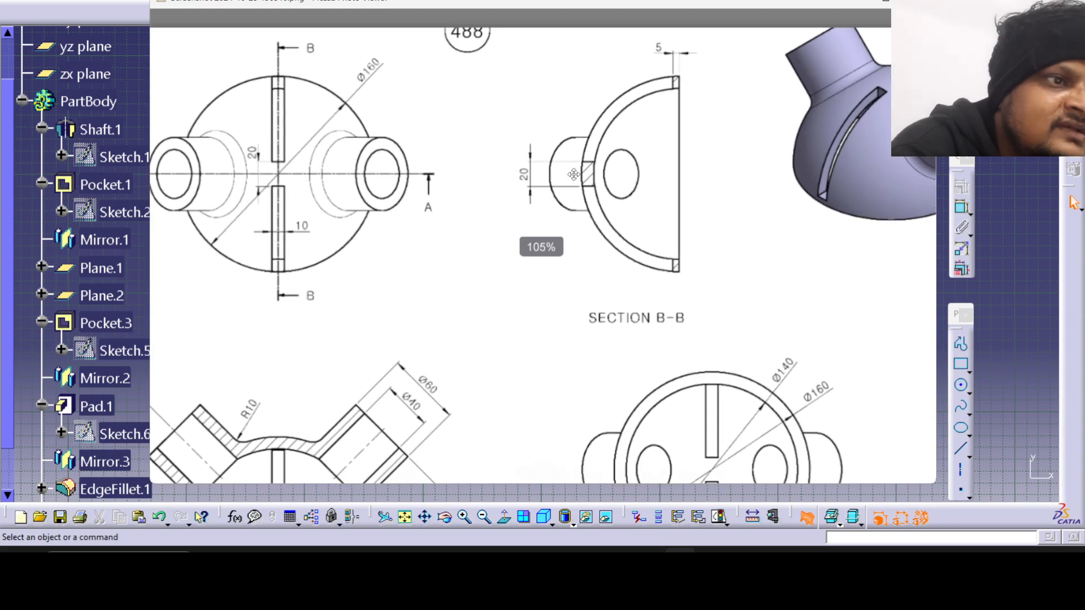
Compare the cut dome wall, the bridge between the slots and the slot ends at the rim with the drawing's Section B-B.
left_click(680, 564)
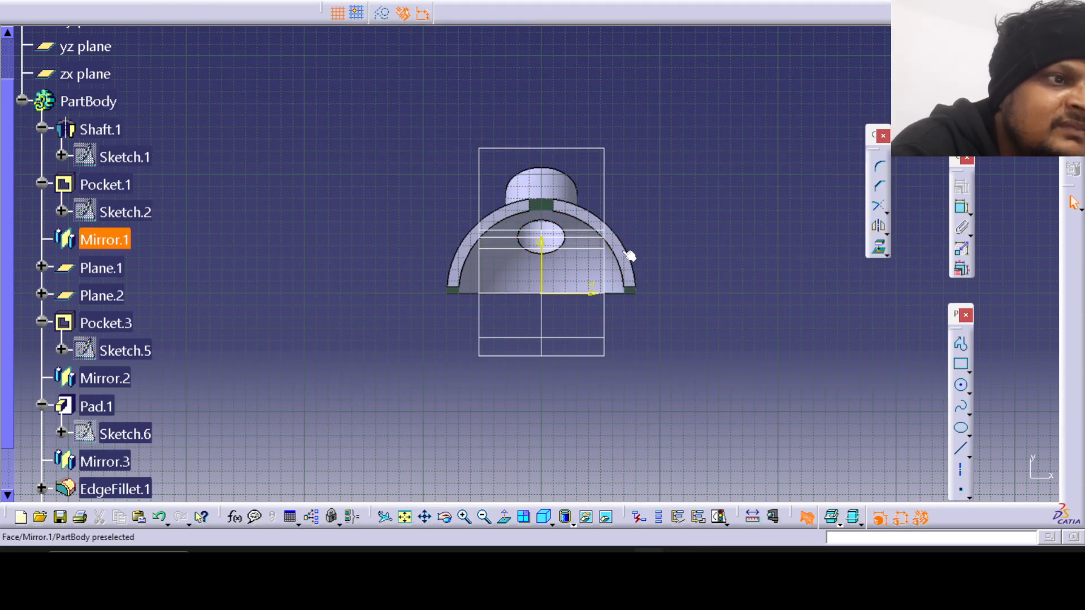
middle_click_drag(541, 225, 459, 271)
middle_click_drag(541, 152, 503, 198)
scroll(502, 198, "up", 1)
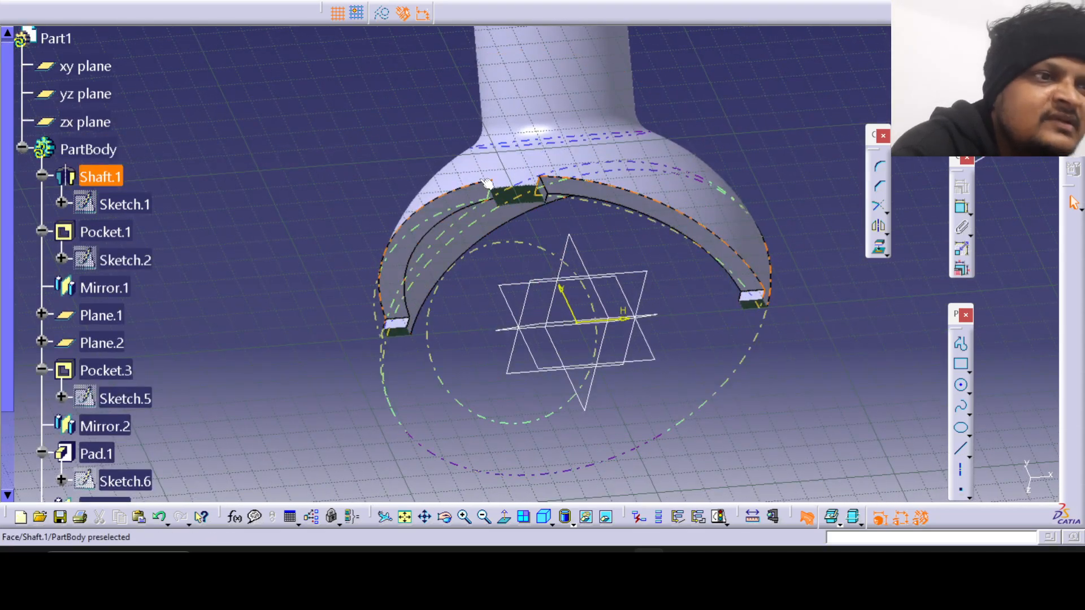
left_click(680, 564)
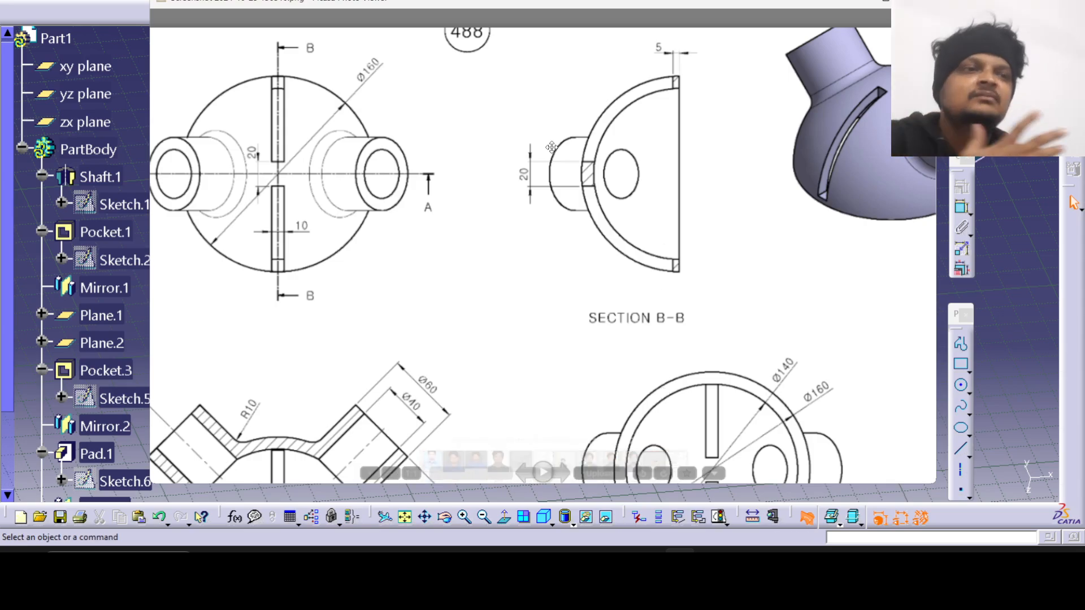
left_click_drag(479, 276, 558, 119)
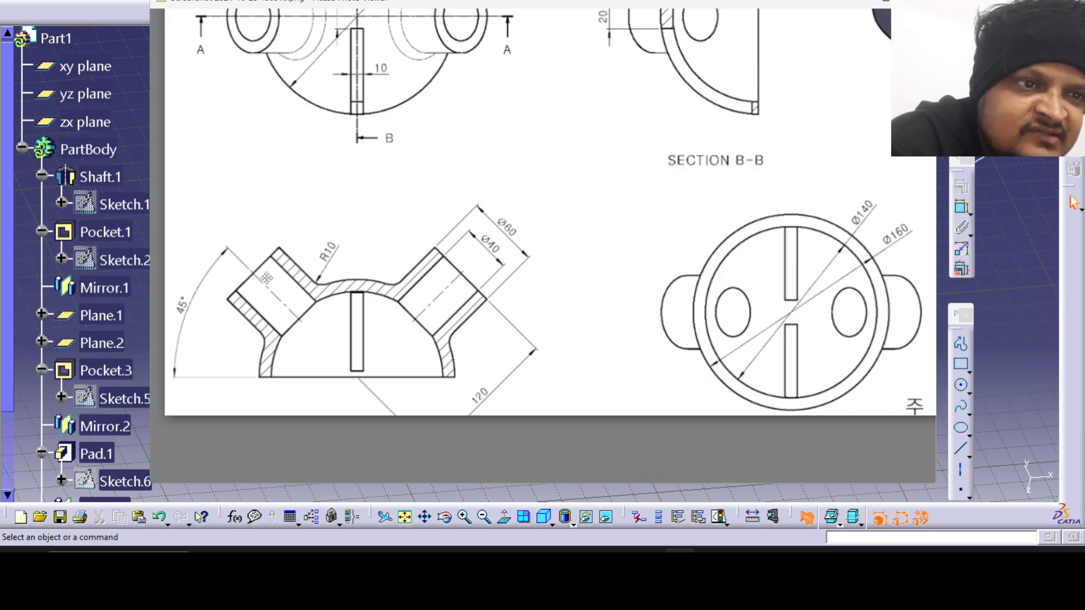
left_click_drag(556, 224, 495, 333)
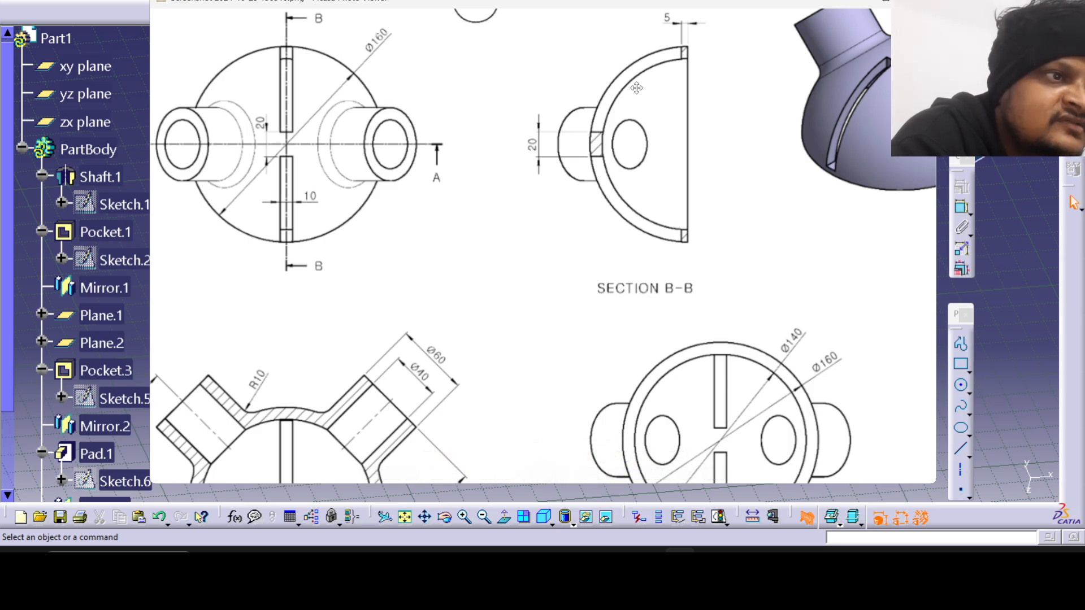
left_click(677, 561)
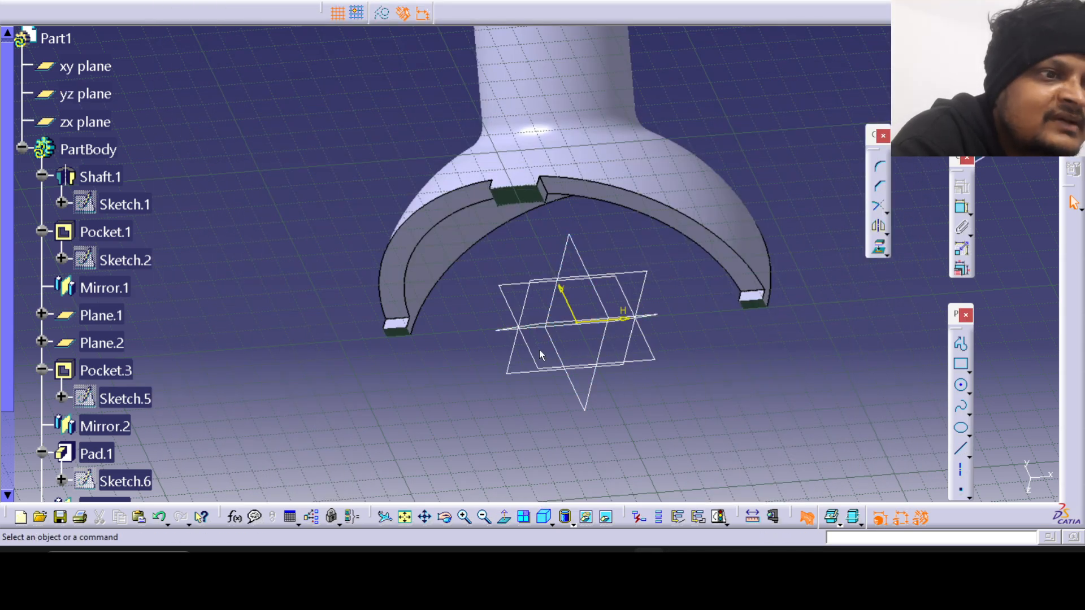
middle_click_drag(540, 350, 526, 133)
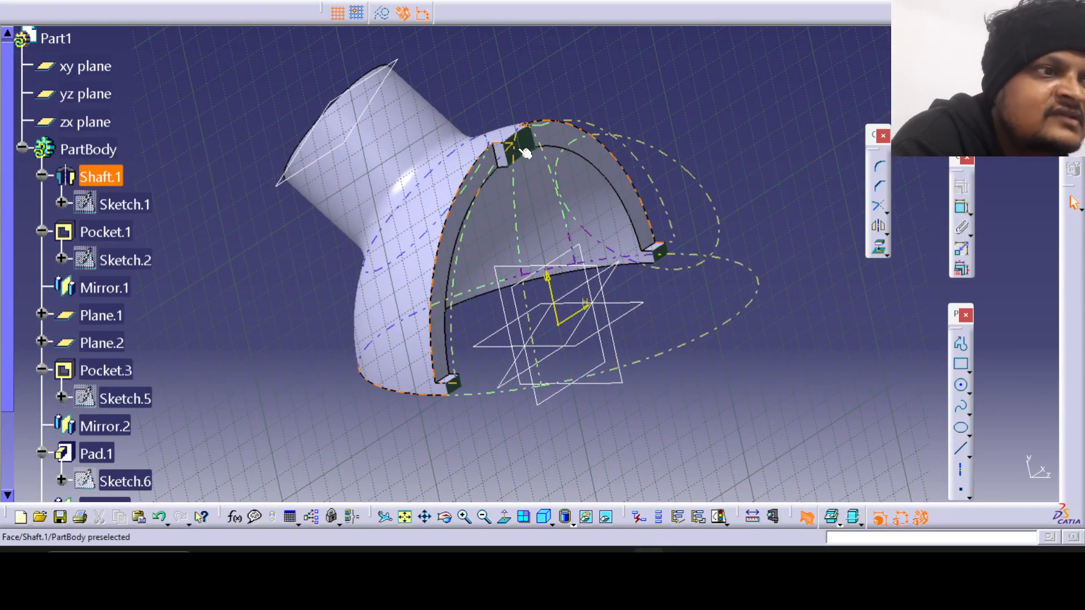